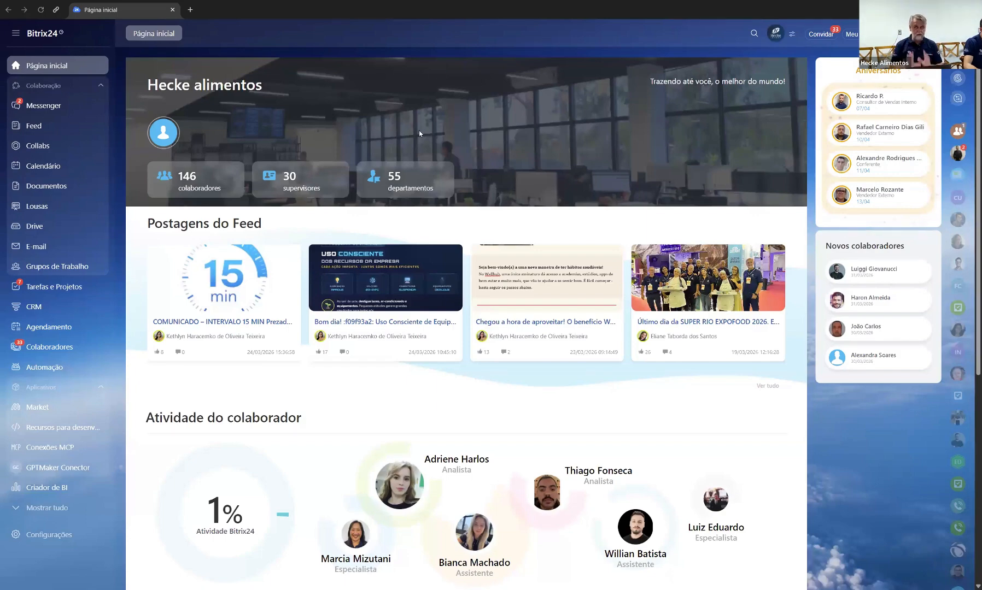
# Look over the home page's company banner, feed posts and employee activity sections.
pyautogui.scroll(-6, 419, 133)
pyautogui.scroll(6, 465, 303)
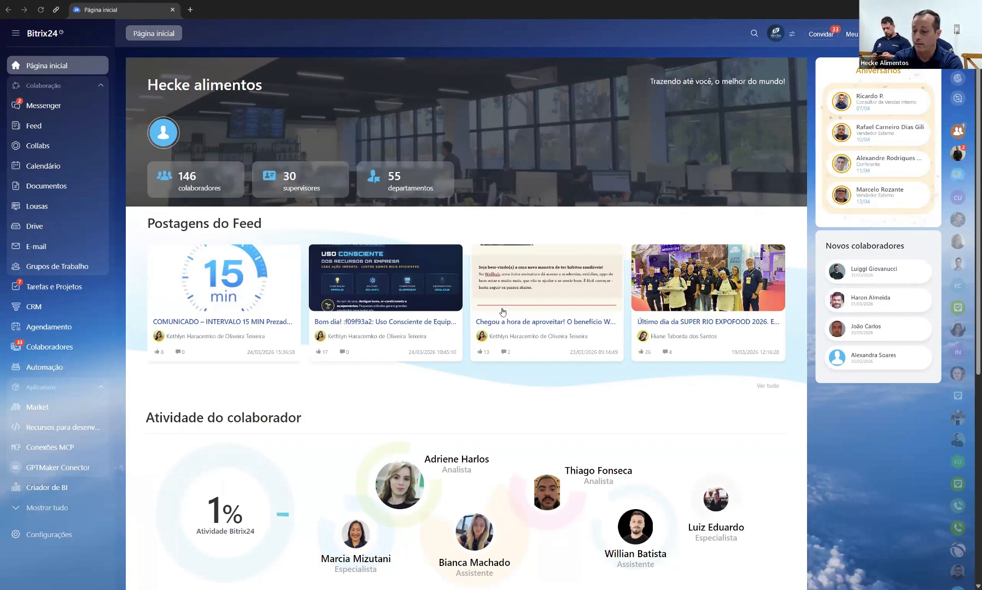
pyautogui.hotkey('ctrl', '+')
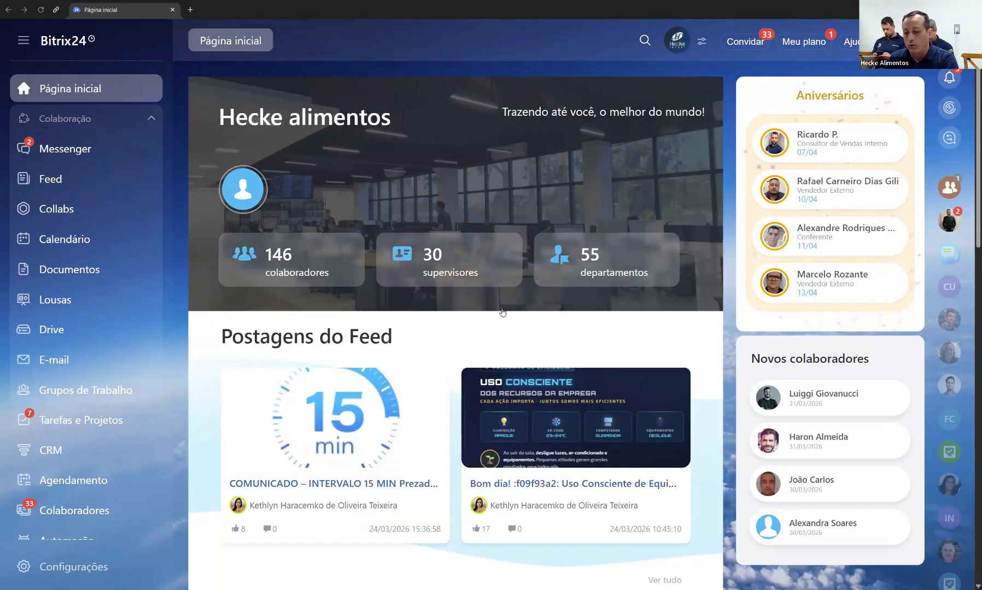
pyautogui.scroll(-3, 494, 314)
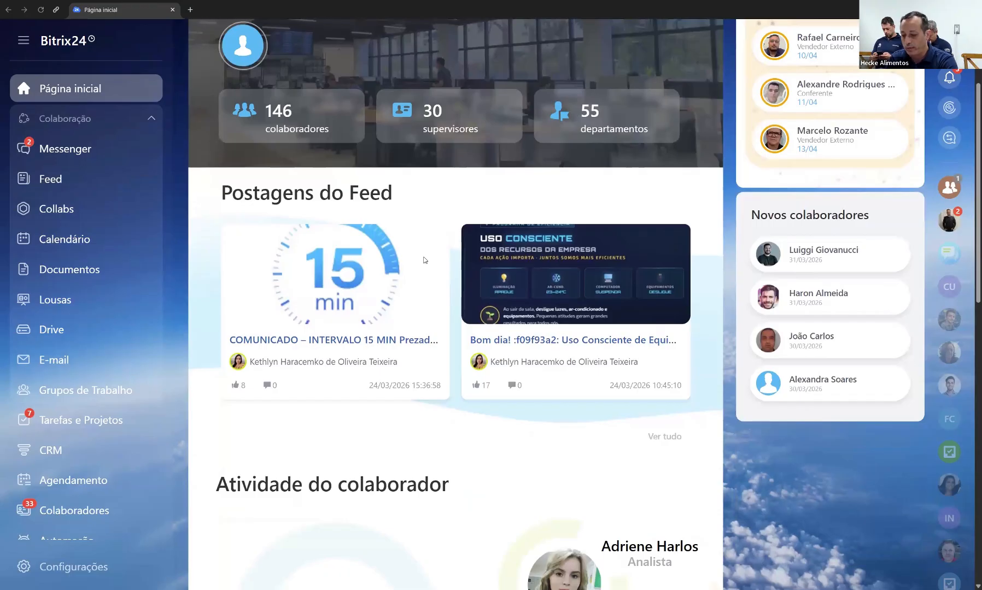
pyautogui.hotkey('ctrl', '-')
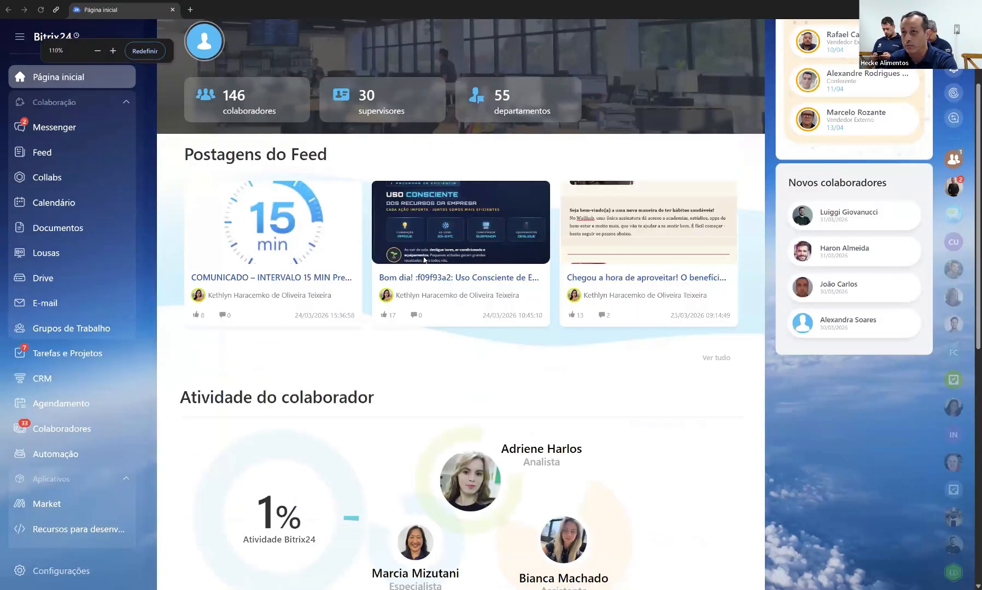
pyautogui.hotkey('ctrl', '-')
pyautogui.hotkey('ctrl', '-')
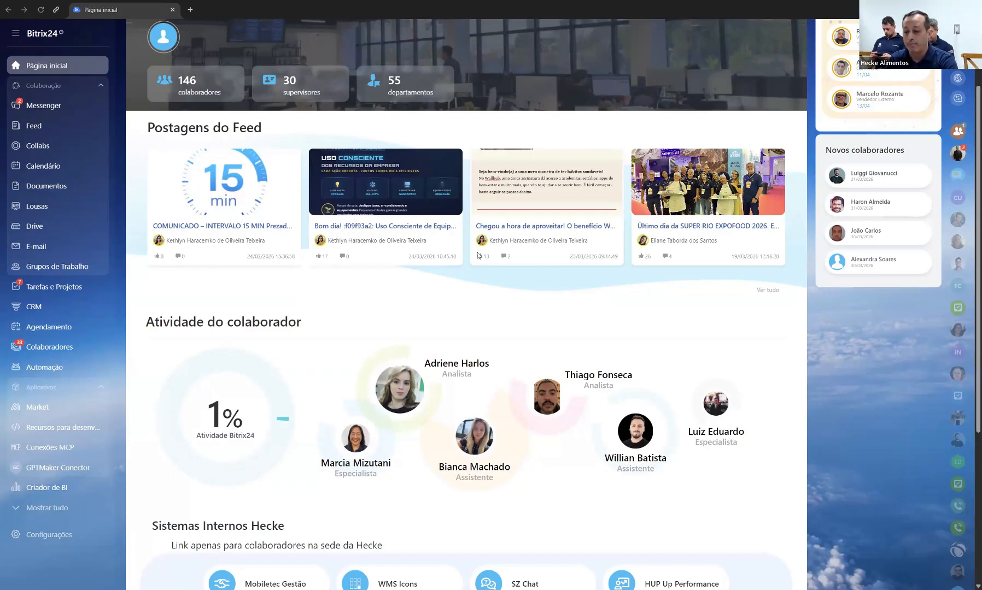
# Open the feed post "Uso Consciente de Equipamentos / Energia" from the home page and read it through to its image and reactions.
pyautogui.click(411, 229)
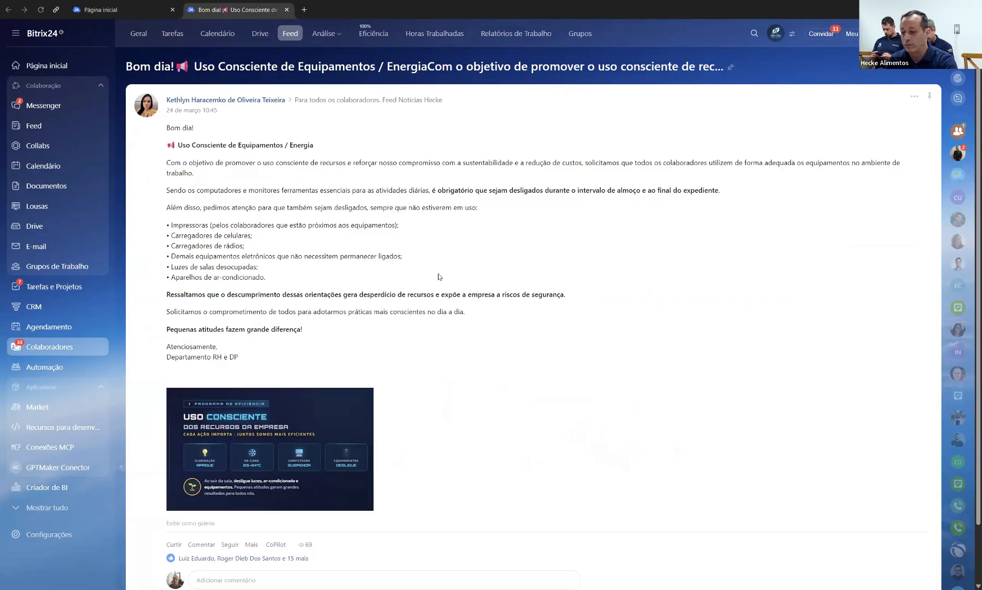
pyautogui.scroll(-1, 284, 203)
pyautogui.scroll(1, 257, 131)
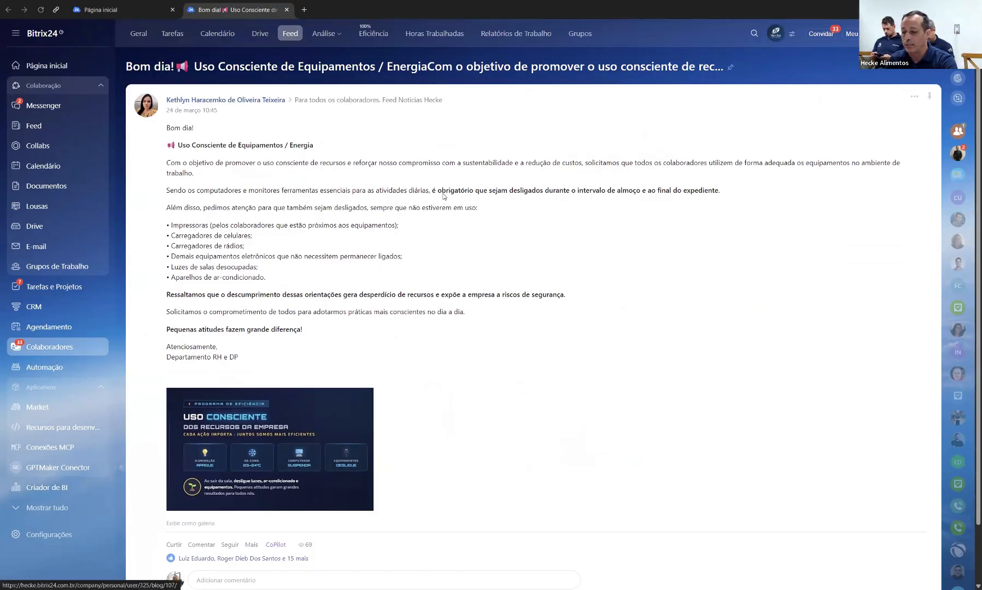
pyautogui.scroll(-1, 346, 305)
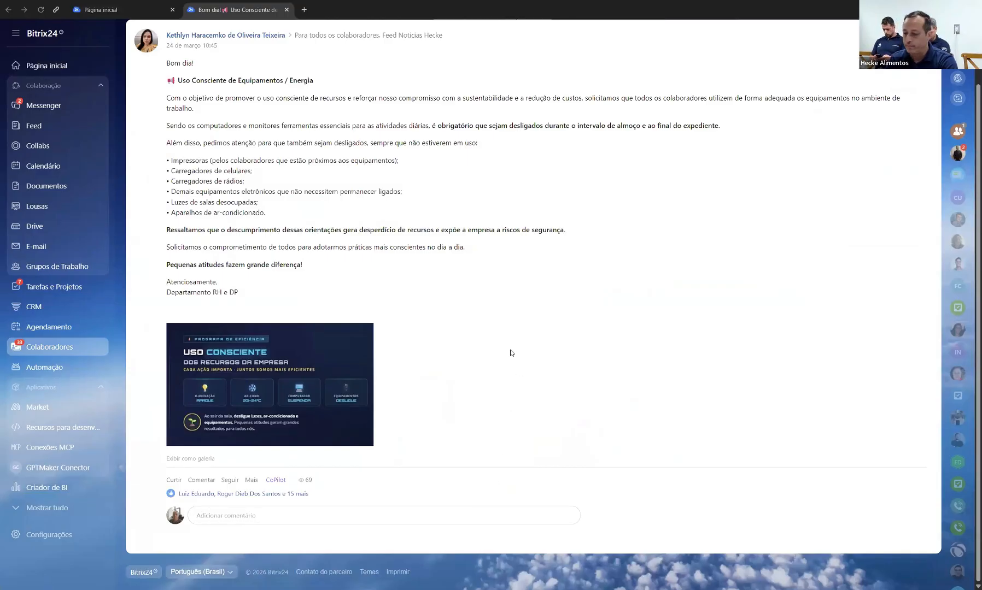
pyautogui.hotkey('ctrl', '+')
pyautogui.hotkey('ctrl', '+')
pyautogui.hotkey('ctrl', '+')
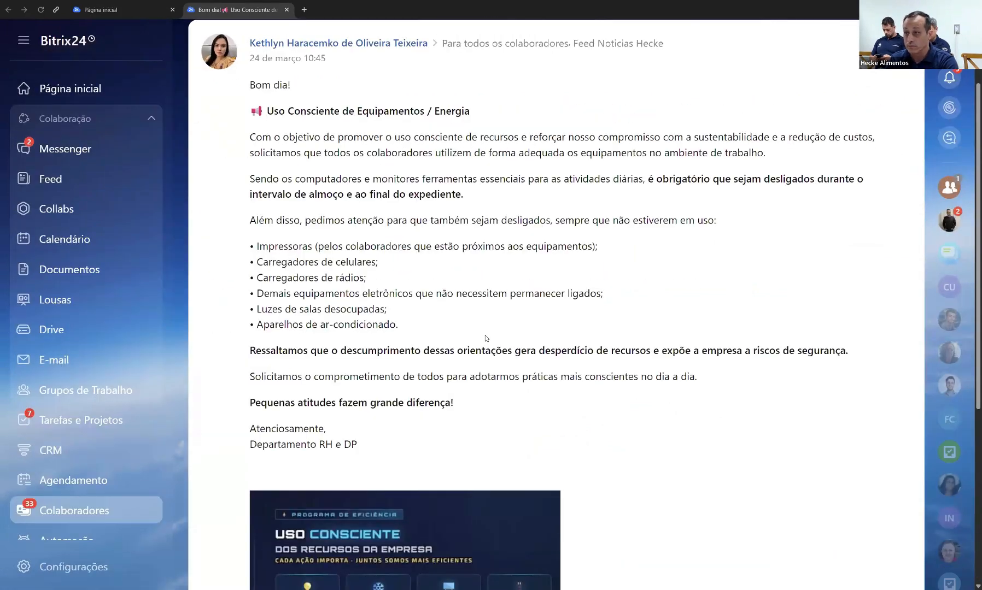
pyautogui.scroll(-5, 506, 335)
pyautogui.scroll(5, 450, 370)
pyautogui.scroll(2, 451, 370)
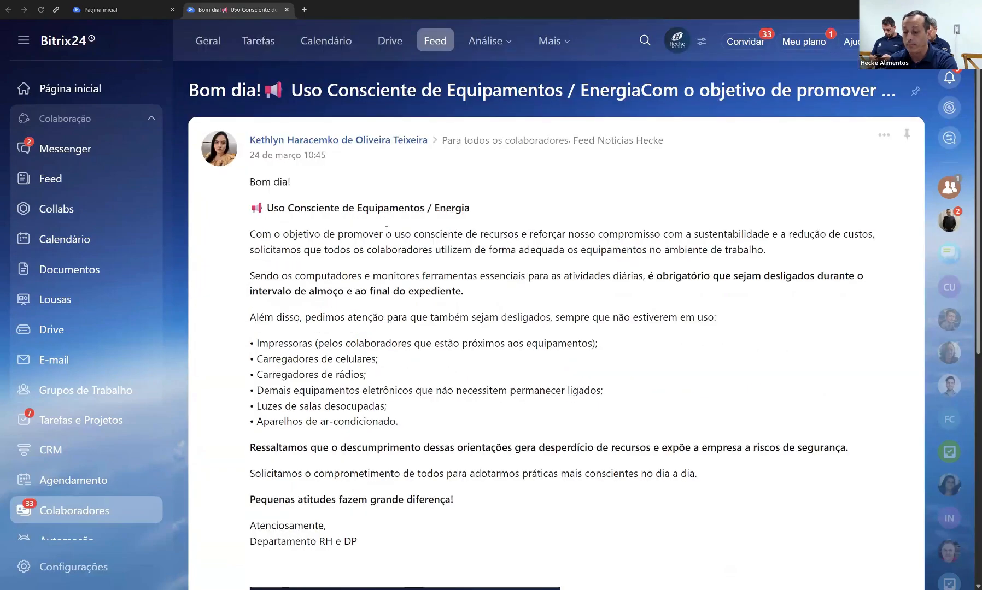
pyautogui.scroll(-3, 387, 229)
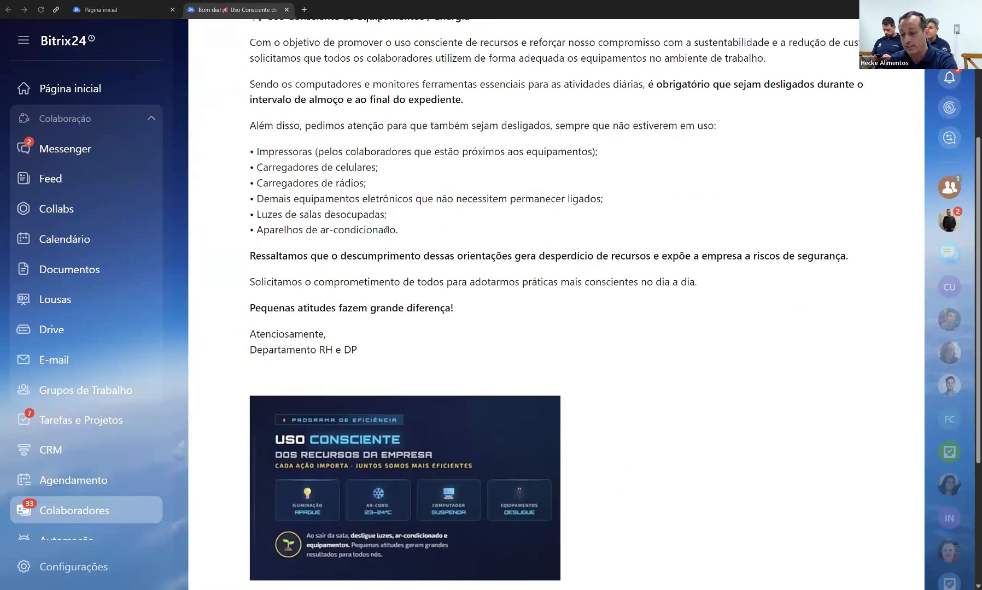
pyautogui.scroll(-2, 386, 230)
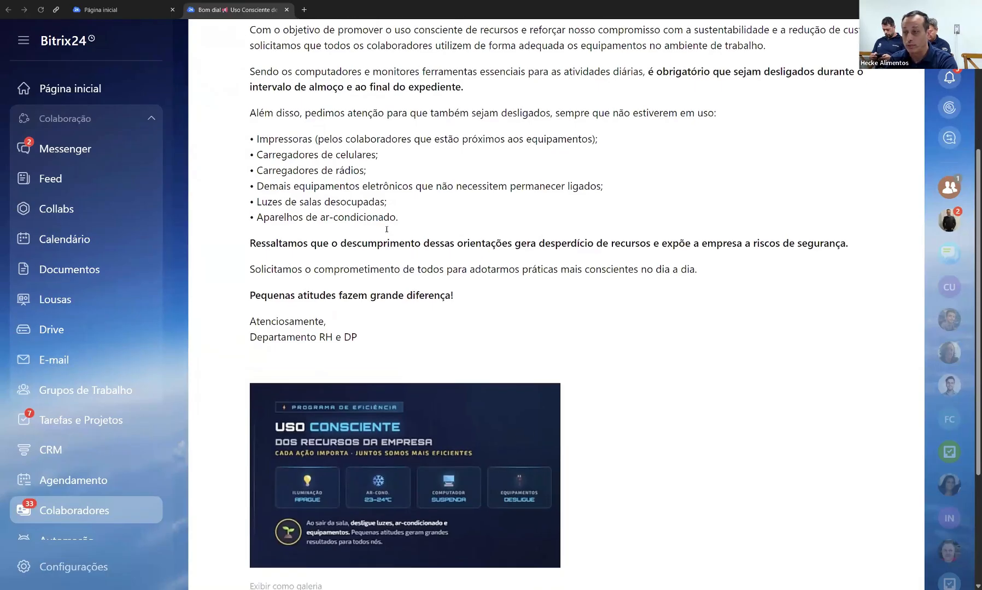
pyautogui.scroll(-2, 347, 520)
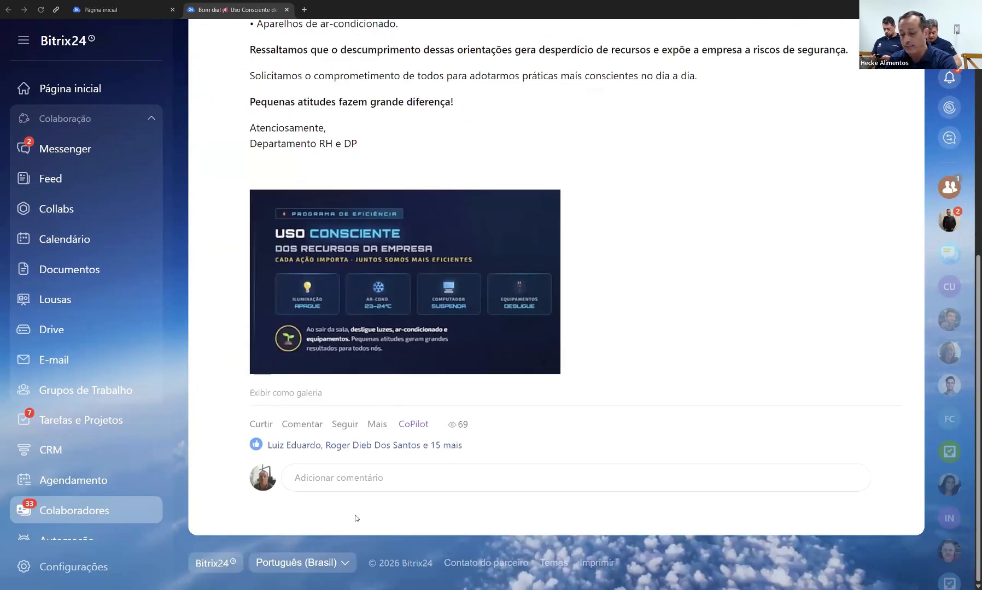
# Open the comment editor under the post and look over its formatting and attachment options without writing anything.
pyautogui.click(358, 479)
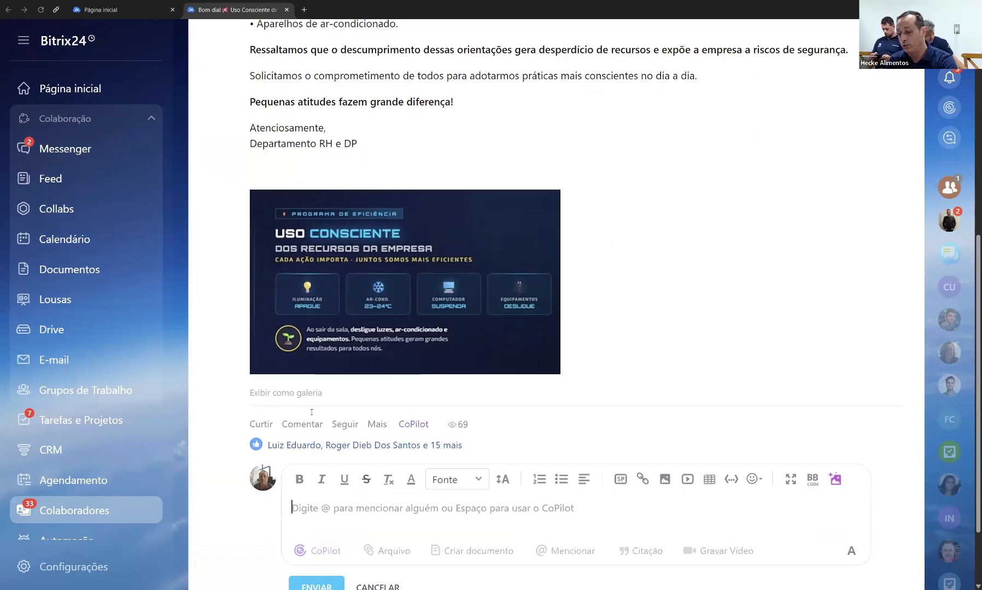
pyautogui.scroll(-2, 311, 412)
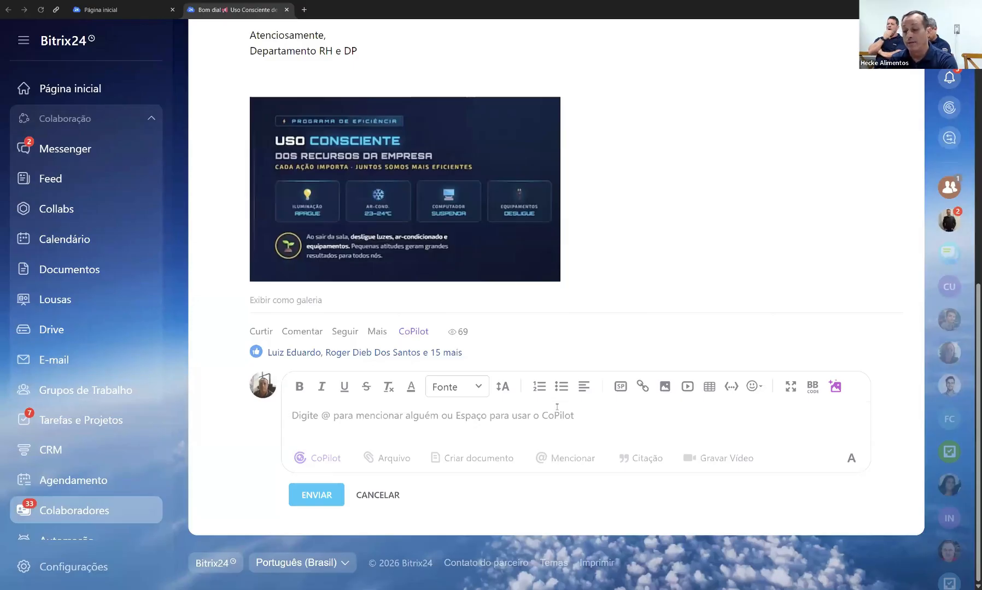
pyautogui.scroll(5, 556, 407)
pyautogui.scroll(4, 556, 403)
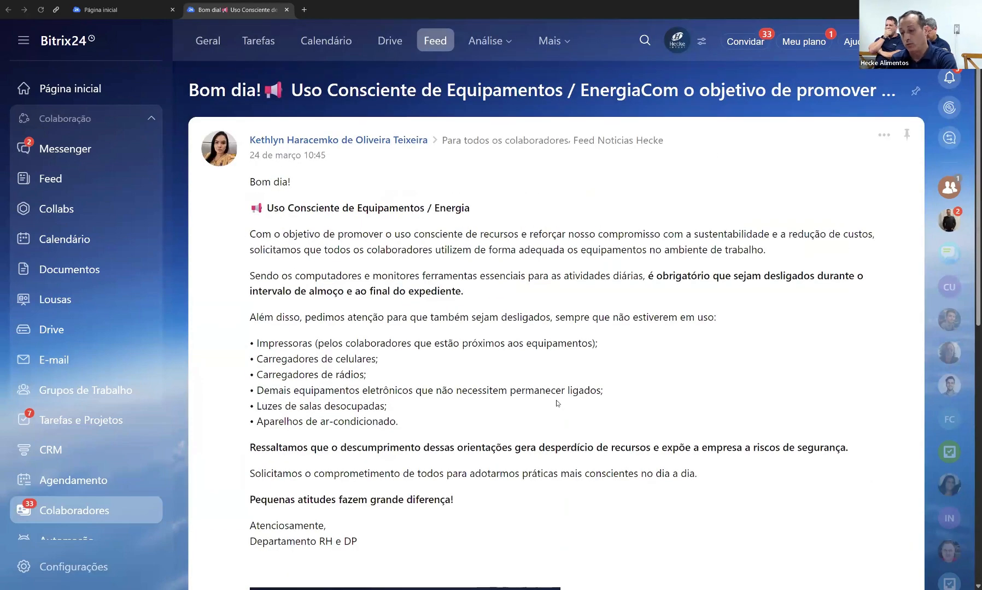
# Reduce the page zoom and go back from the post to the home page.
pyautogui.hotkey('ctrl', '-')
pyautogui.hotkey('ctrl', '-')
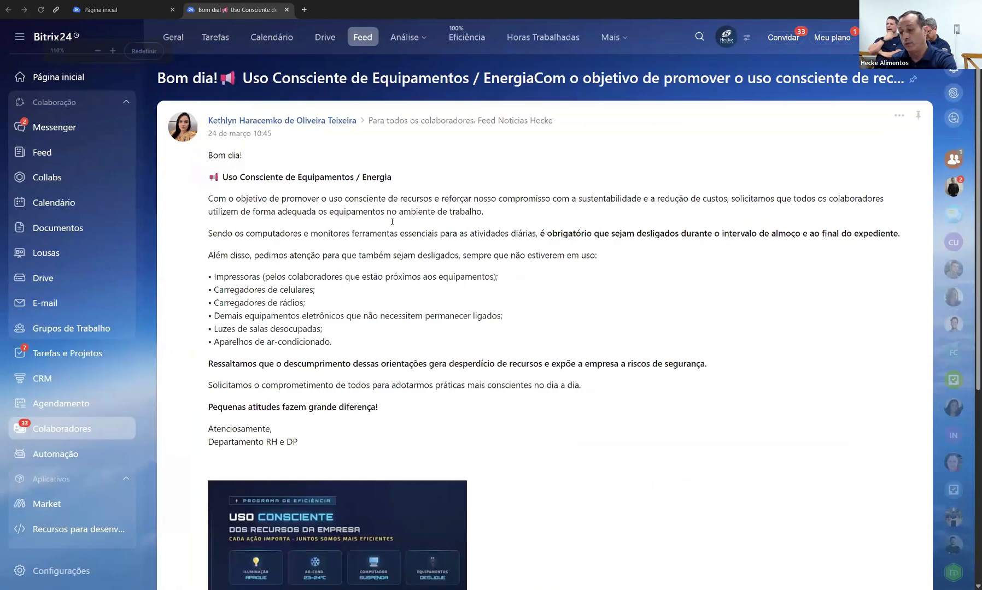
pyautogui.hotkey('alt', 'Left')
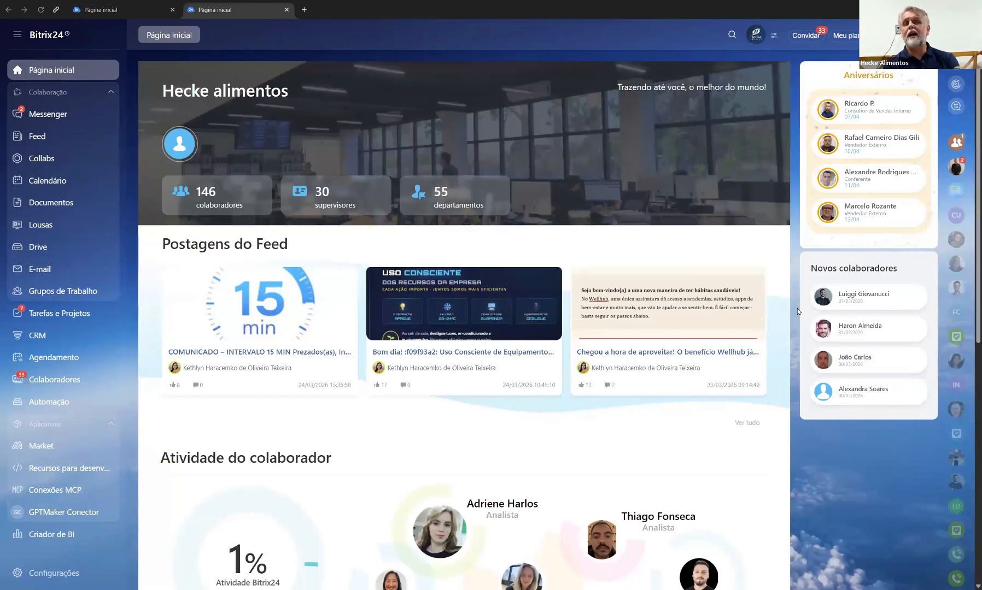
# Open the profile of the first person under "Novos colaboradores" and review the contact information, appreciations and personal sections.
pyautogui.click(875, 295)
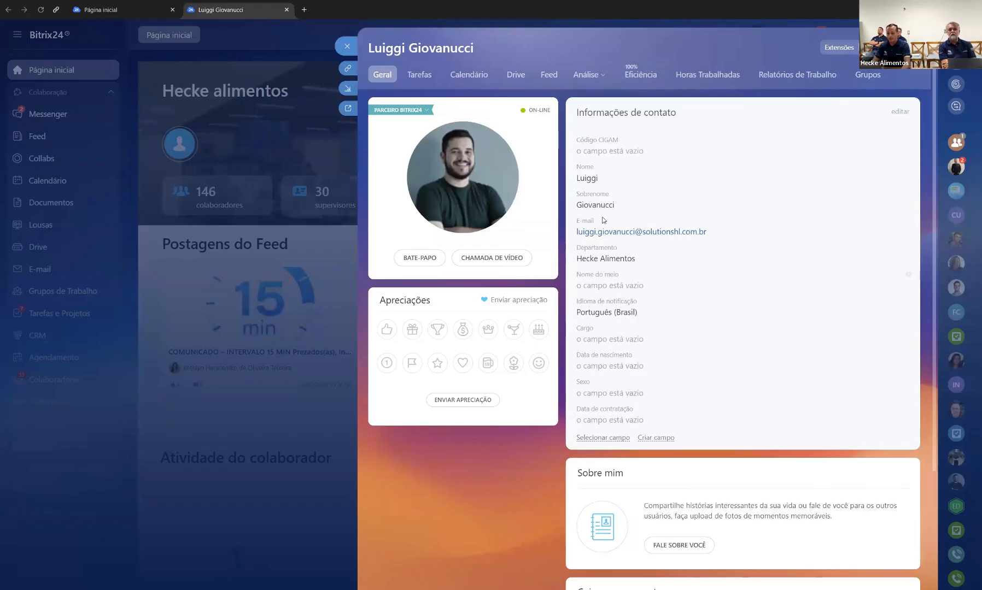
pyautogui.scroll(-1, 640, 266)
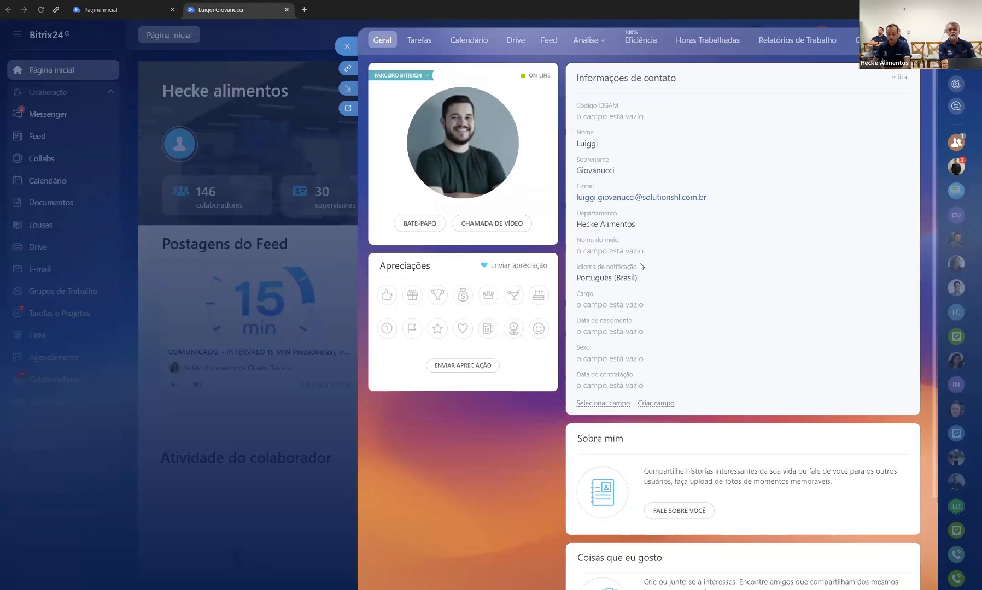
pyautogui.scroll(-2, 640, 266)
pyautogui.scroll(3, 640, 267)
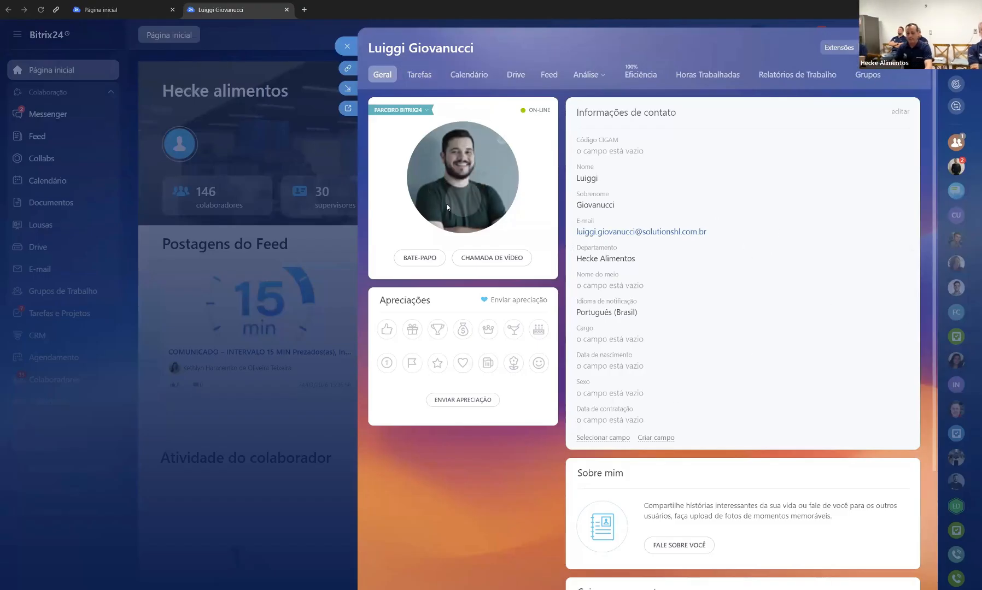
# Open a chat with this new colleague, and close both the chat and the profile.
pyautogui.click(421, 258)
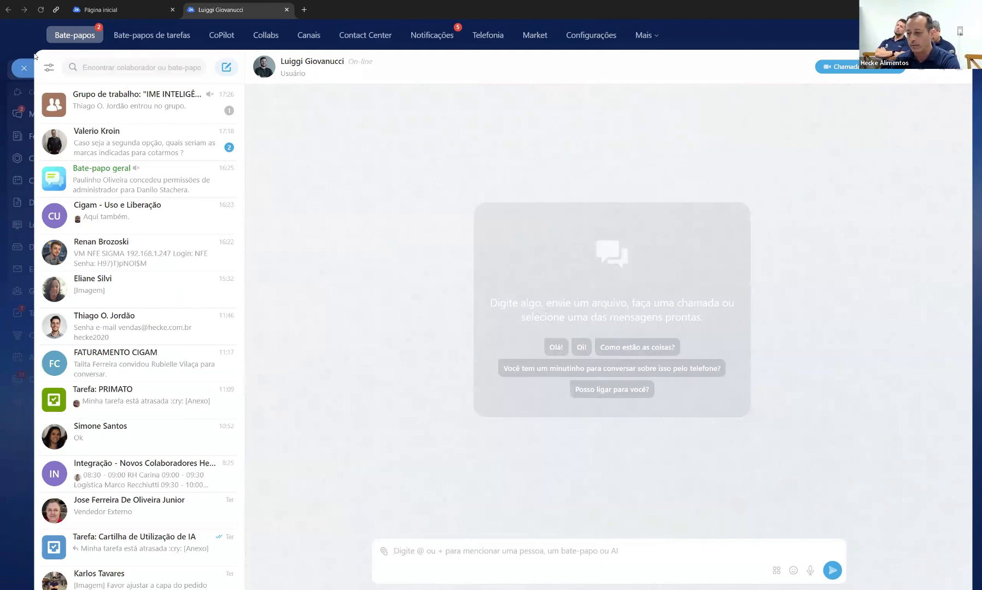
pyautogui.click(21, 69)
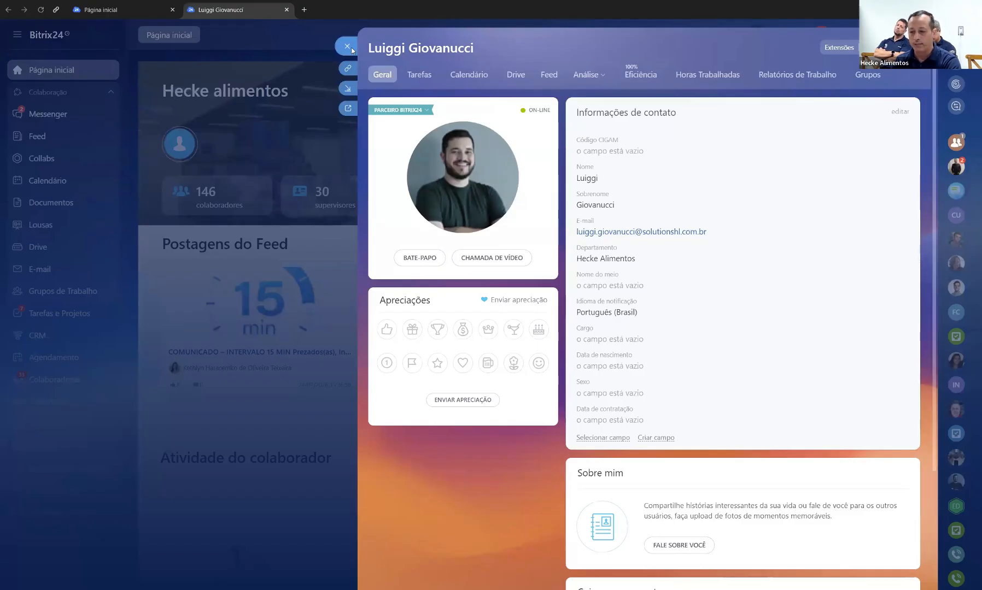
pyautogui.click(348, 47)
# Examine the employee activity, the "Sistemas Internos Hecke" links and the mobile and desktop app sections of the home page.
pyautogui.scroll(-5, 206, 126)
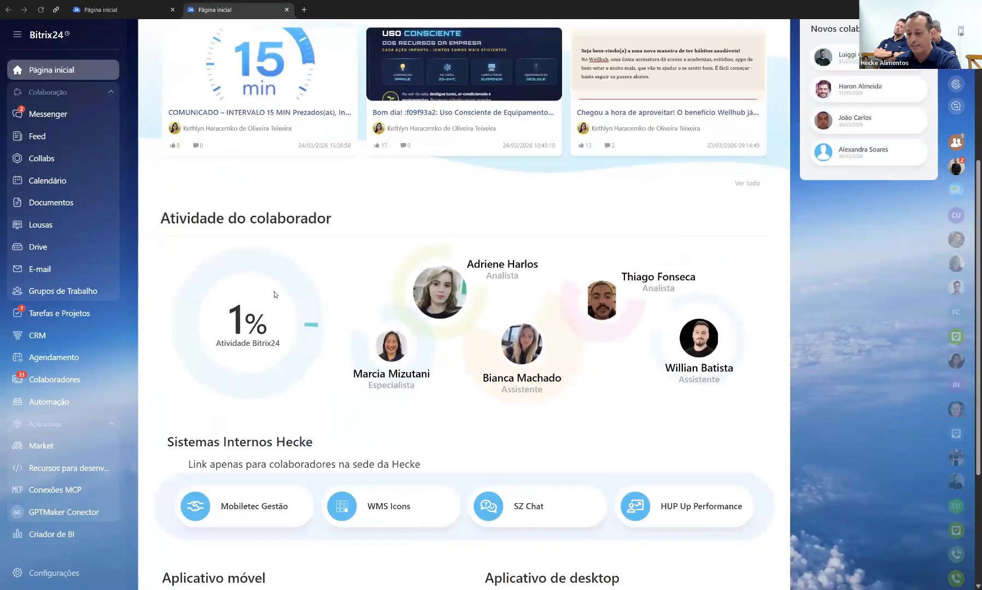
pyautogui.scroll(-3, 515, 164)
pyautogui.scroll(-2, 626, 267)
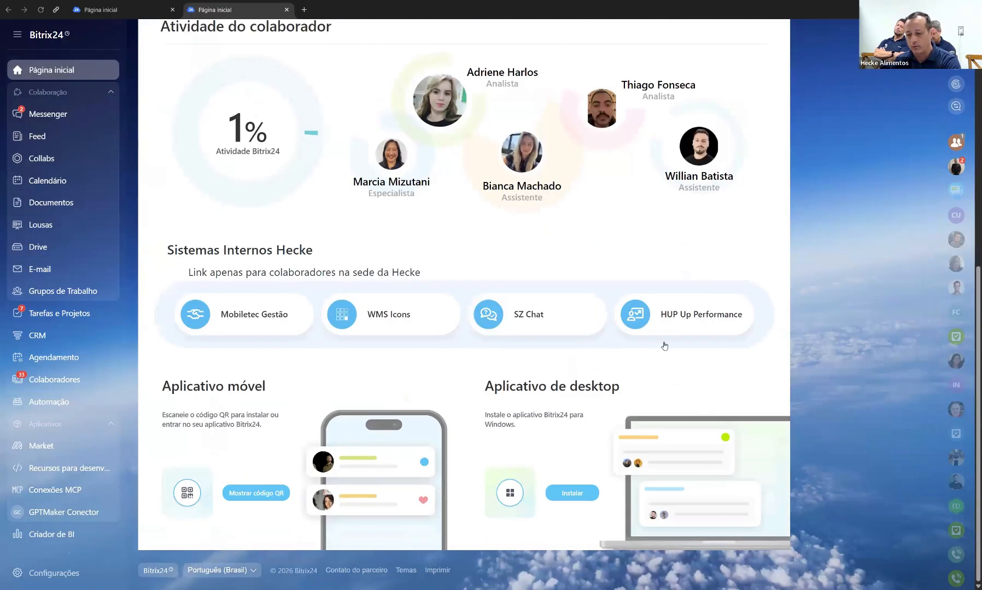
pyautogui.click(270, 299)
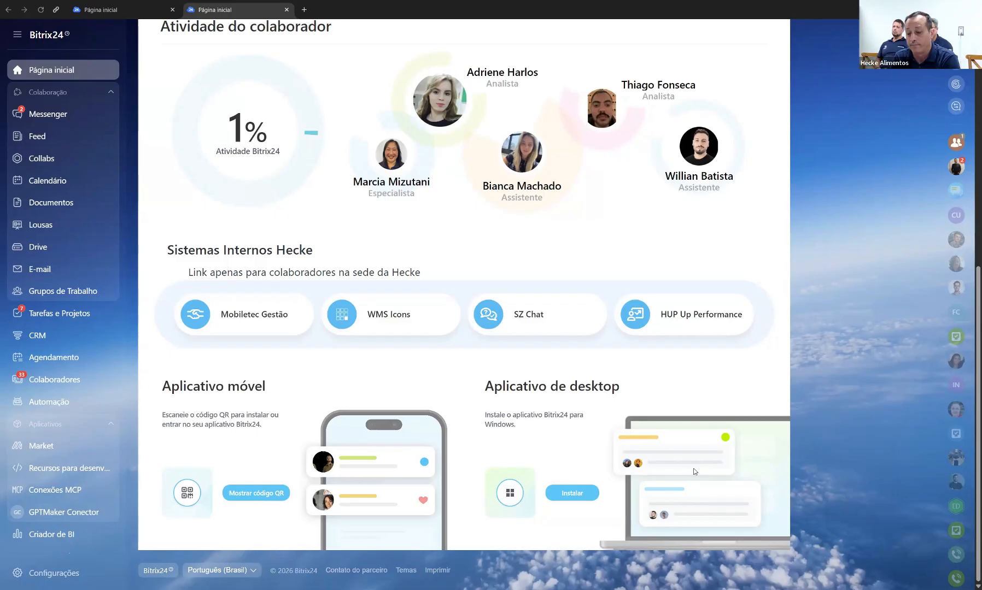
# Review the entire home page again, from the birthdays and feed posts down to the app installation sections.
pyautogui.scroll(8, 694, 471)
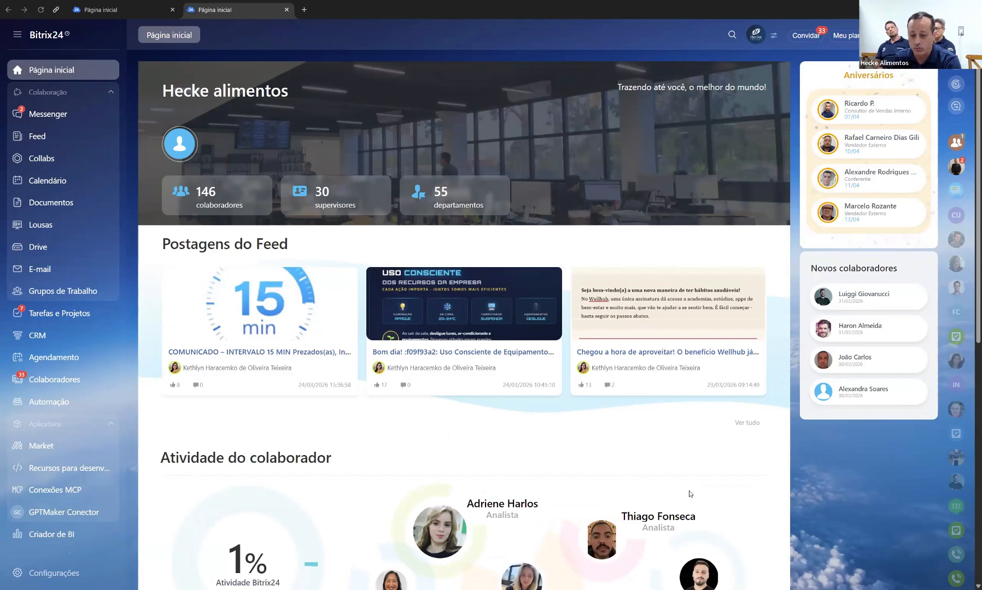
pyautogui.scroll(-5, 665, 503)
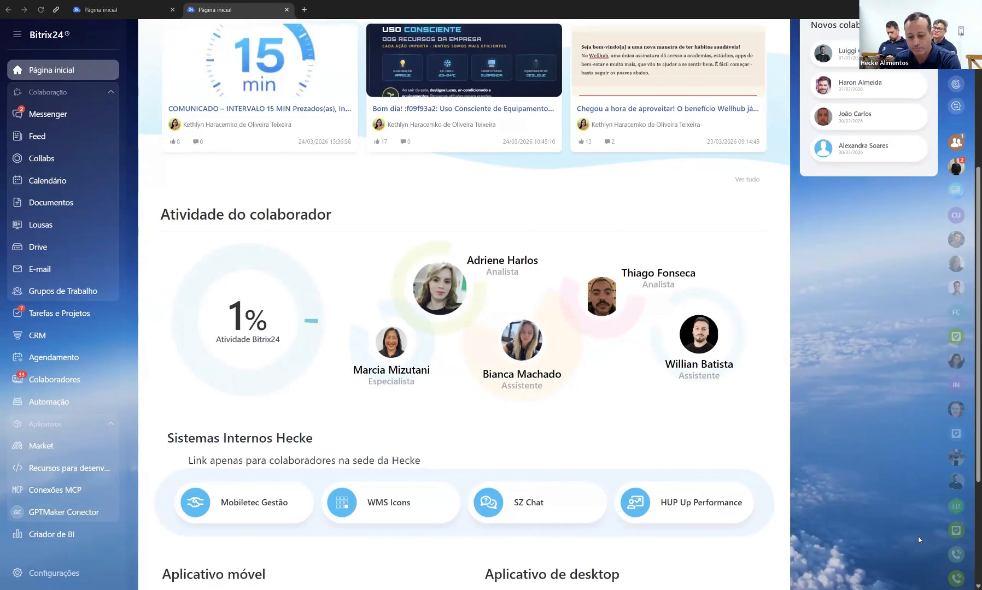
pyautogui.scroll(-3, 918, 540)
pyautogui.scroll(7, 919, 540)
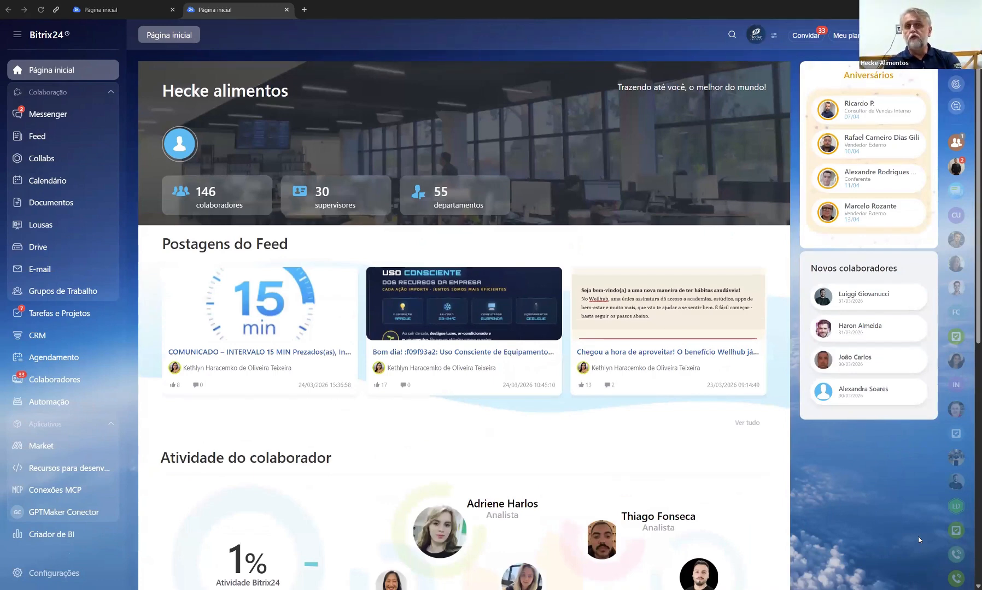
pyautogui.scroll(-2, 918, 540)
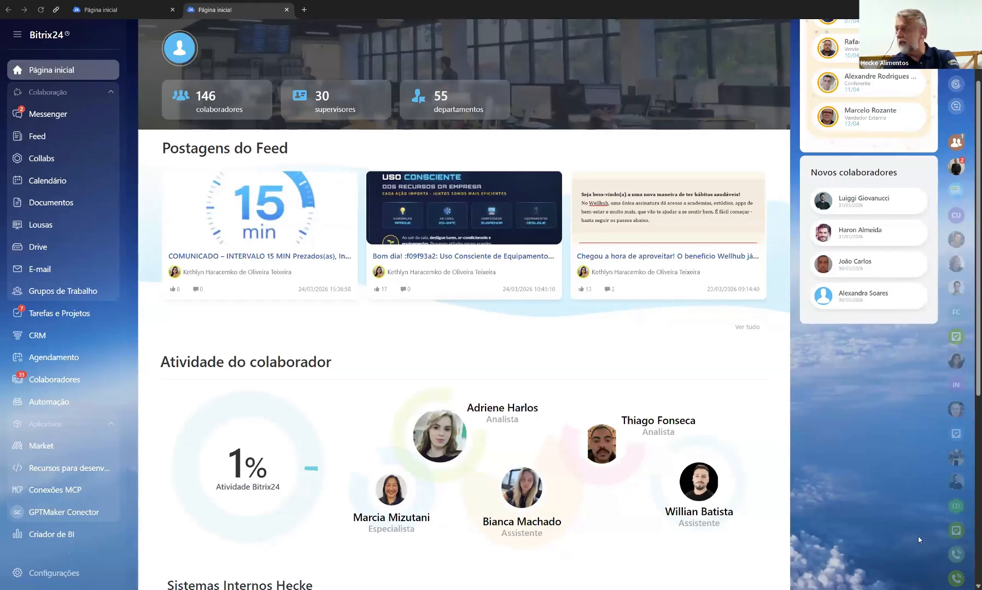
pyautogui.scroll(-6, 918, 540)
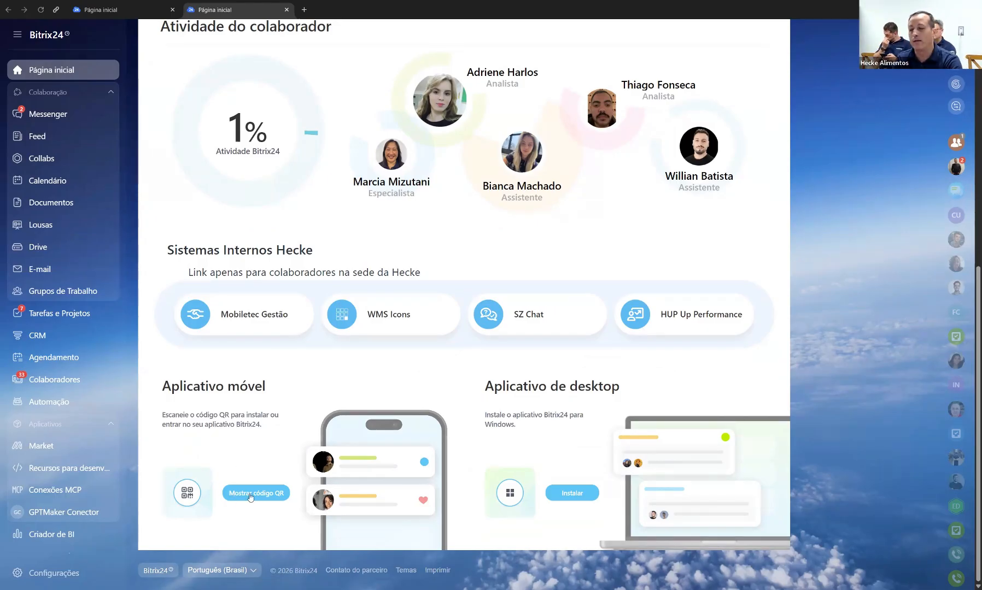
pyautogui.scroll(8, 251, 497)
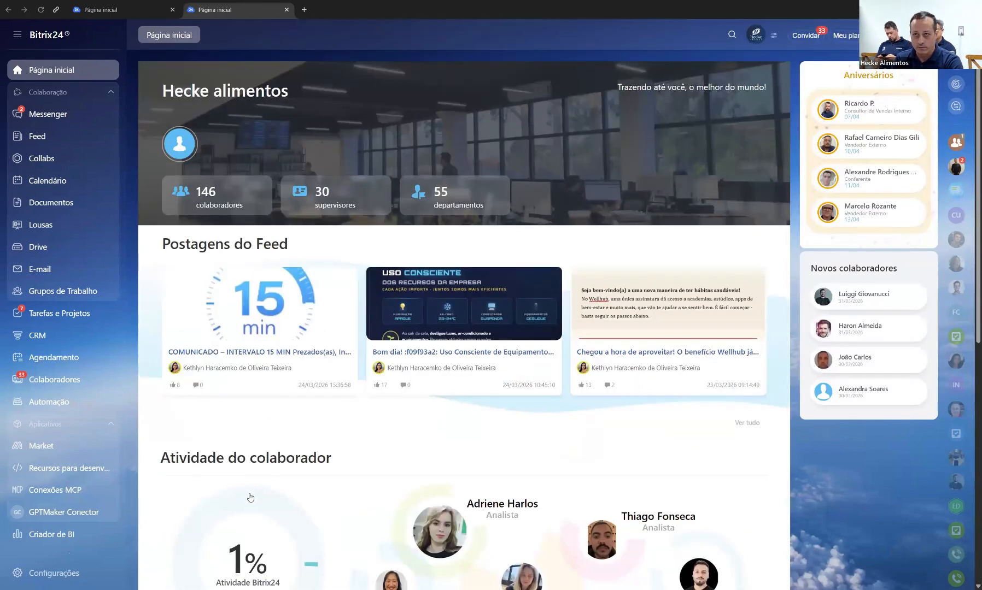
# Show the QR code for the mobile app and view the mobile and desktop app sections of the home page.
pyautogui.scroll(-8, 251, 497)
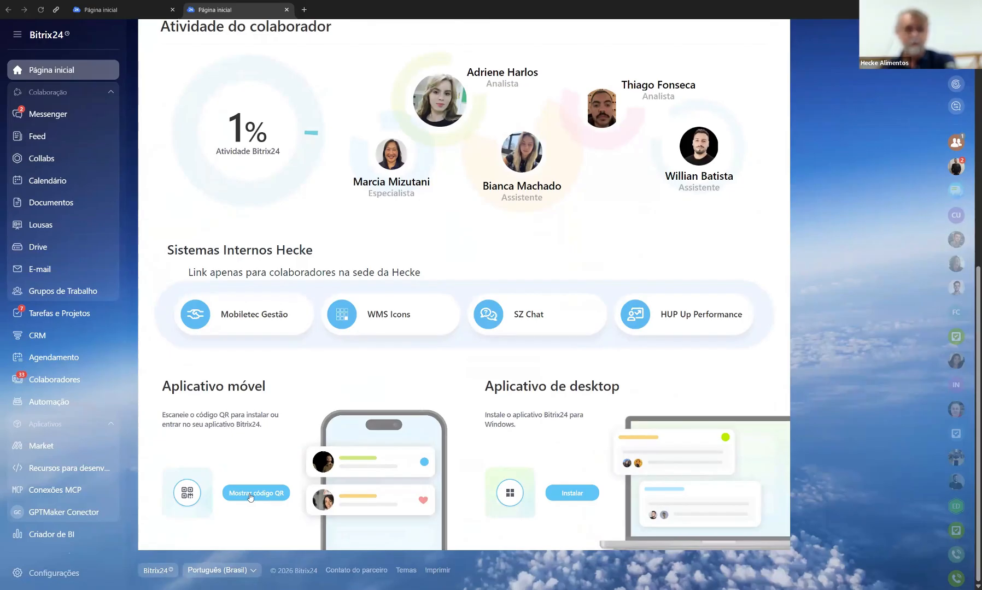
pyautogui.click(250, 494)
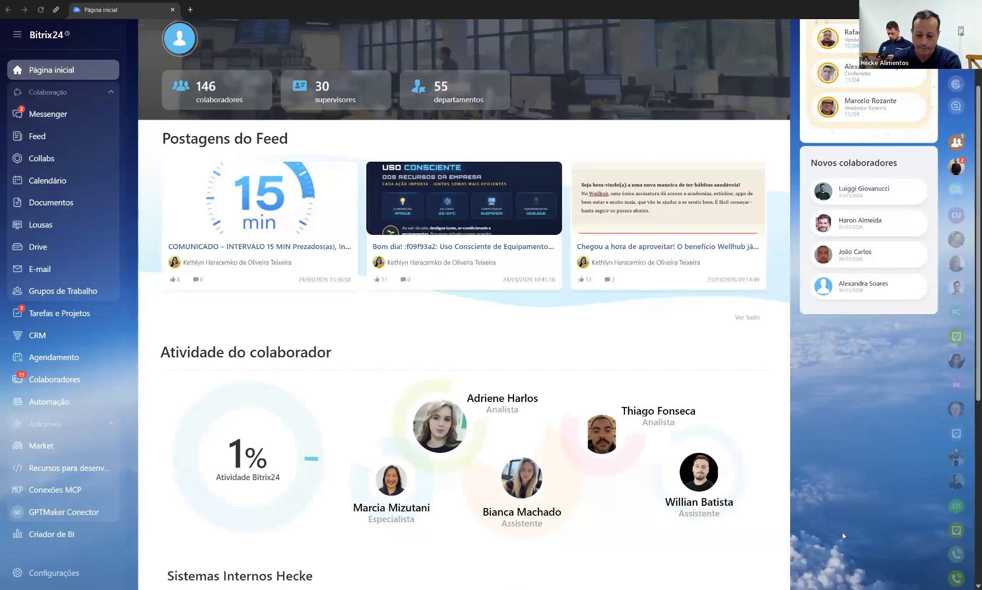
pyautogui.scroll(-6, 784, 478)
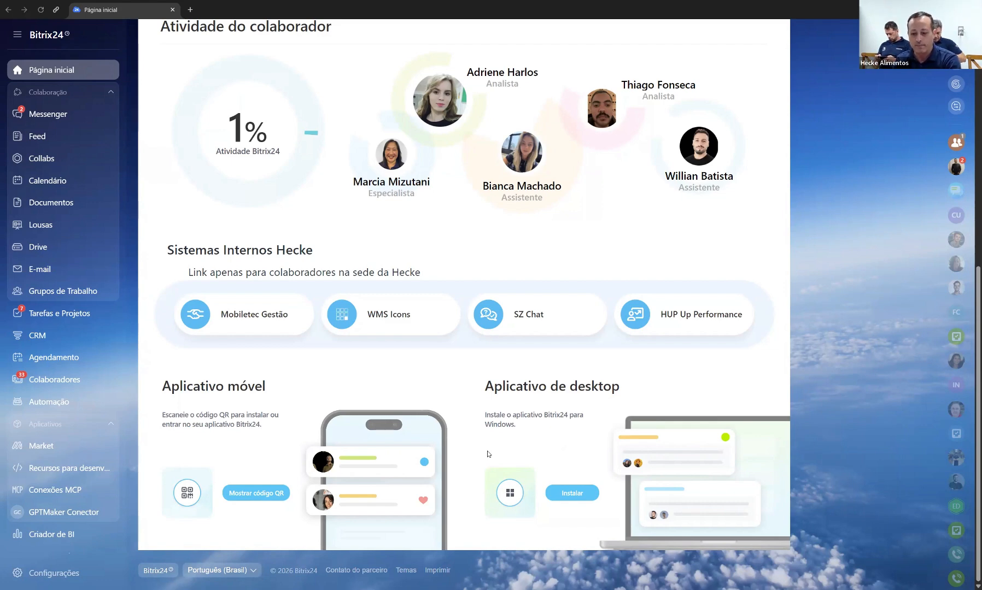
pyautogui.scroll(8, 488, 453)
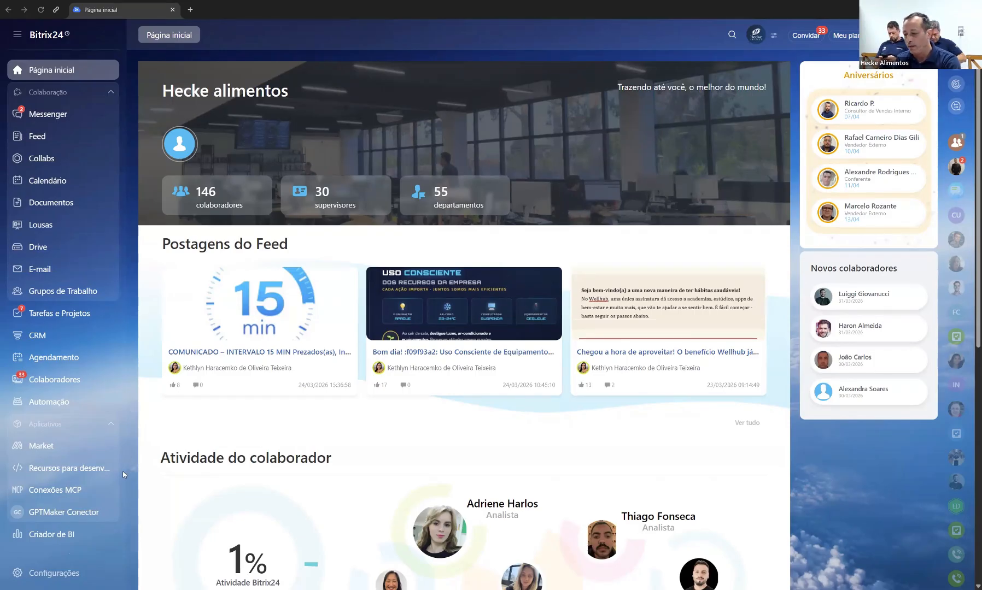
pyautogui.scroll(-3, 263, 409)
pyautogui.scroll(3, 263, 408)
pyautogui.scroll(1, 263, 409)
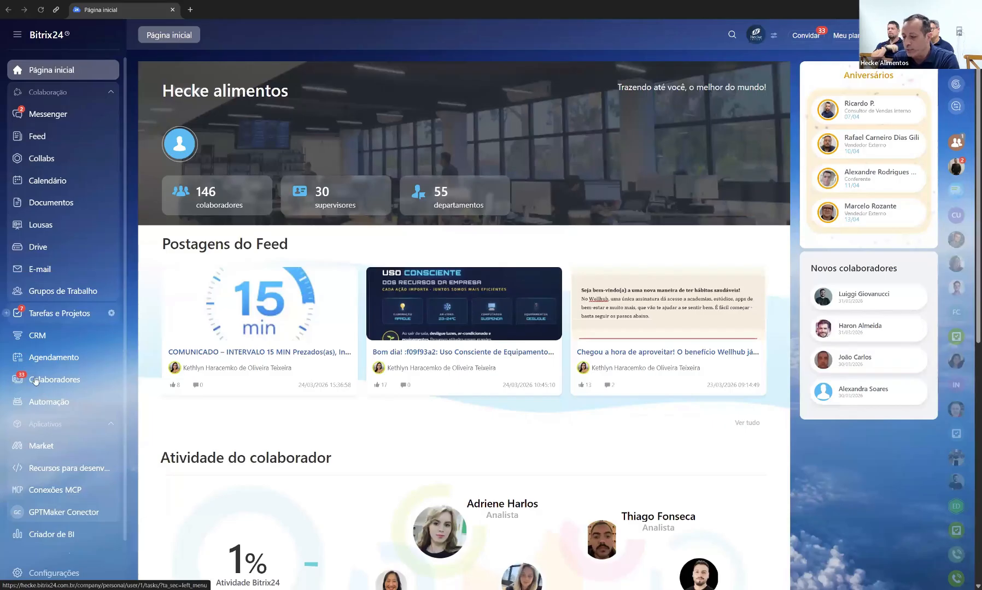
pyautogui.scroll(-1, 35, 381)
pyautogui.scroll(1, 36, 380)
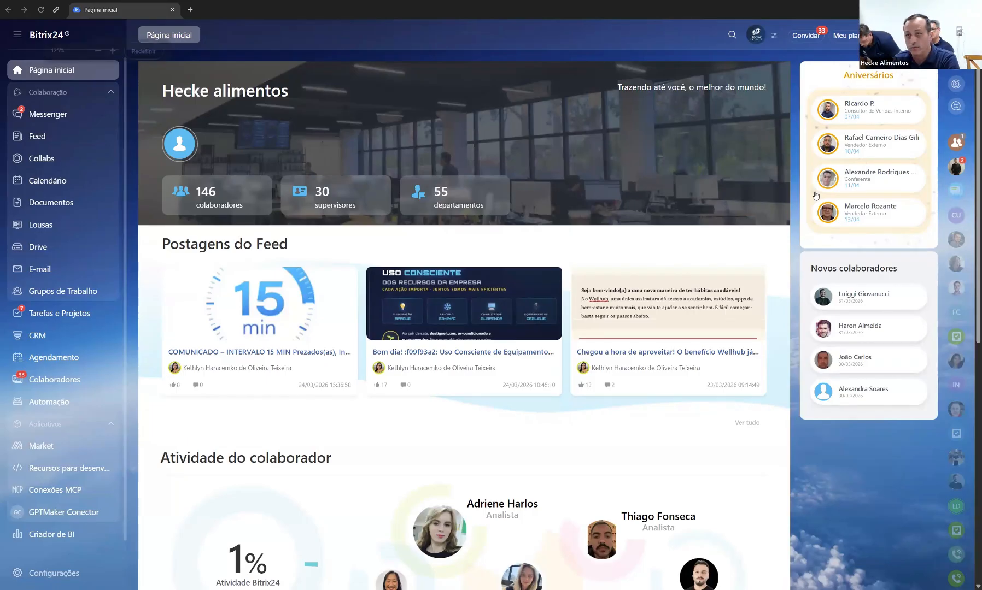
# Enlarge the page display and open the Messenger conversation with the colleague from Compras.
pyautogui.hotkey('ctrl', '+')
pyautogui.hotkey('ctrl', '+')
pyautogui.hotkey('ctrl', '+')
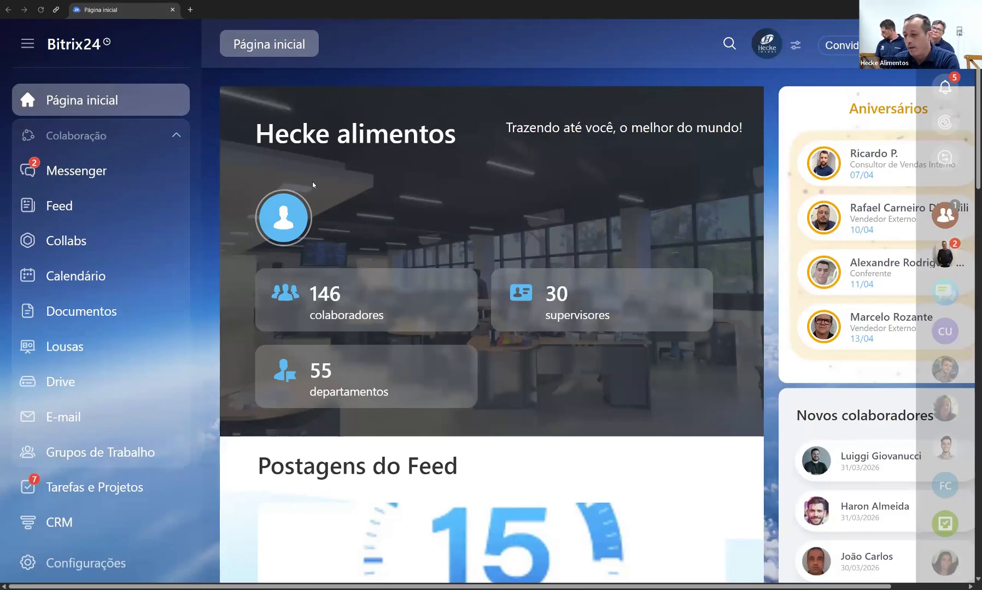
pyautogui.click(70, 172)
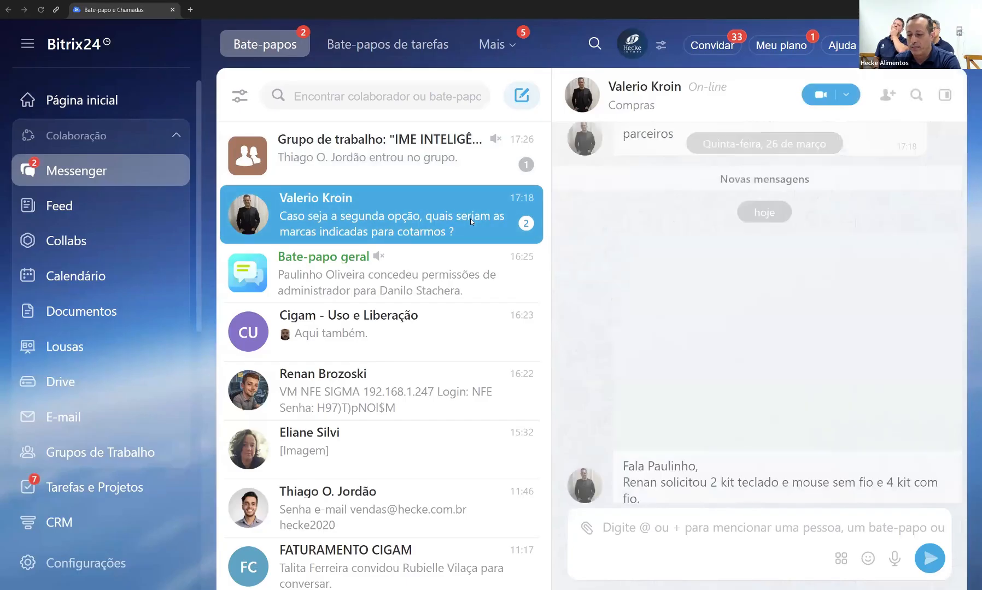
# Read through this conversation, from the earlier external user and Collab explanations to the latest keyboard and mouse request.
pyautogui.scroll(4, 782, 305)
pyautogui.scroll(1, 782, 305)
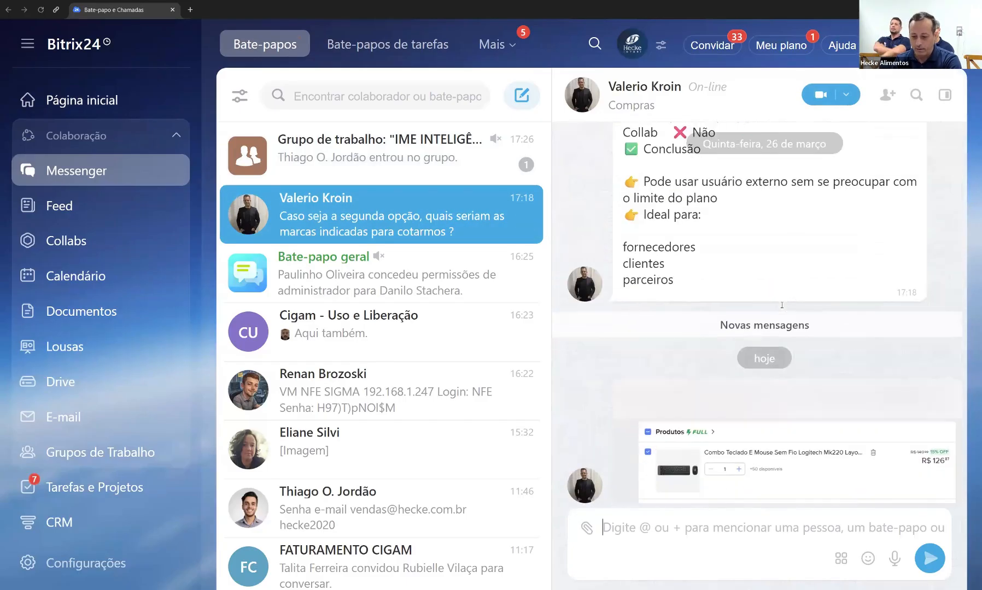
pyautogui.scroll(-6, 782, 305)
pyautogui.scroll(10, 781, 305)
pyautogui.scroll(-10, 782, 305)
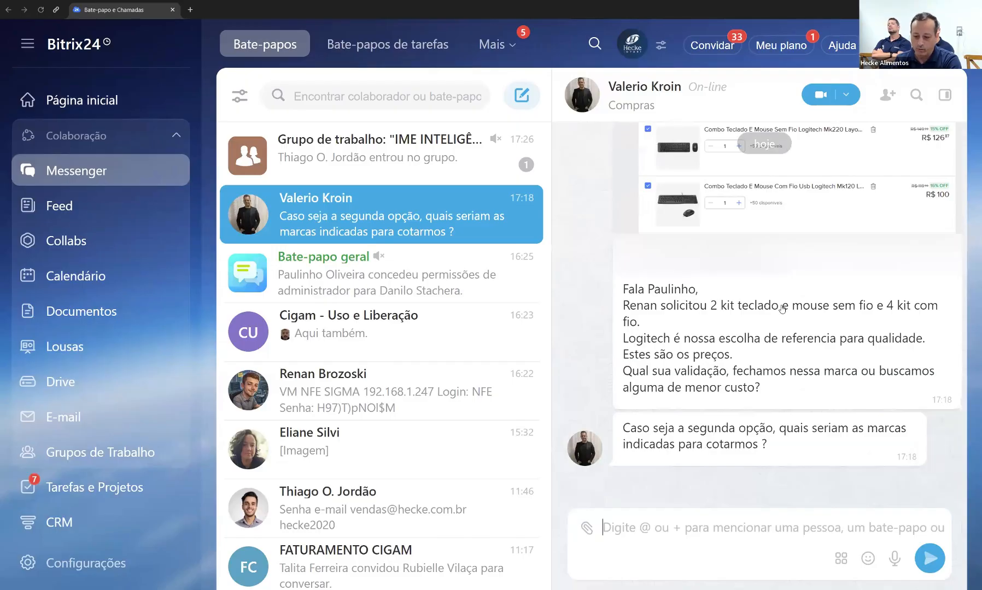
pyautogui.scroll(4, 782, 309)
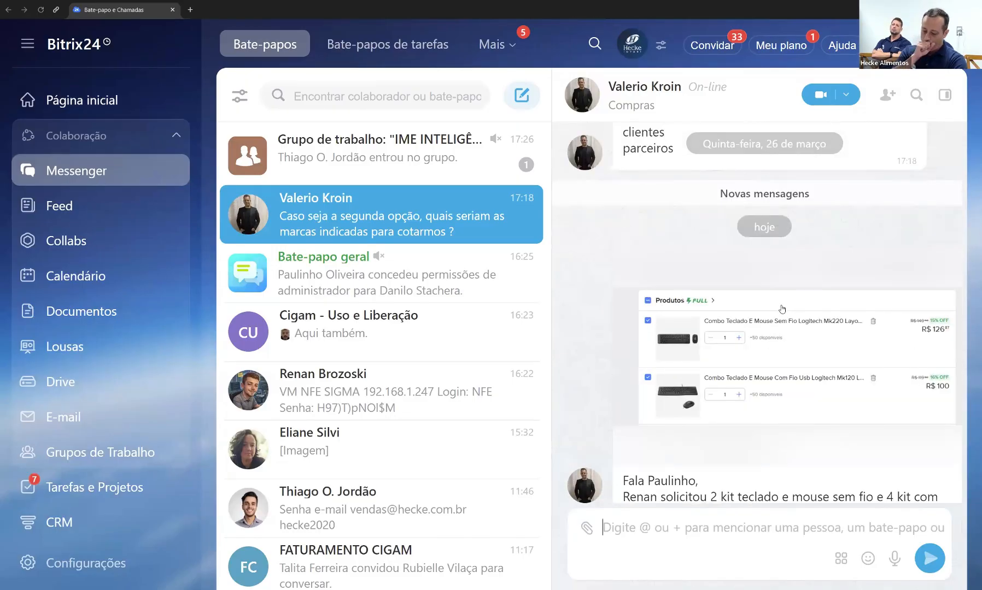
pyautogui.scroll(15, 781, 308)
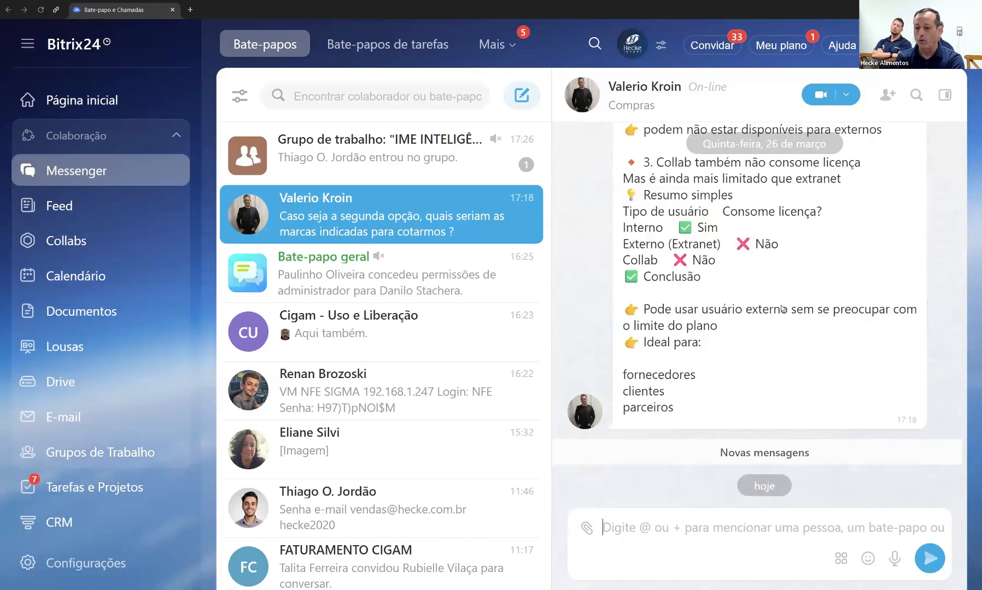
pyautogui.scroll(-6, 781, 309)
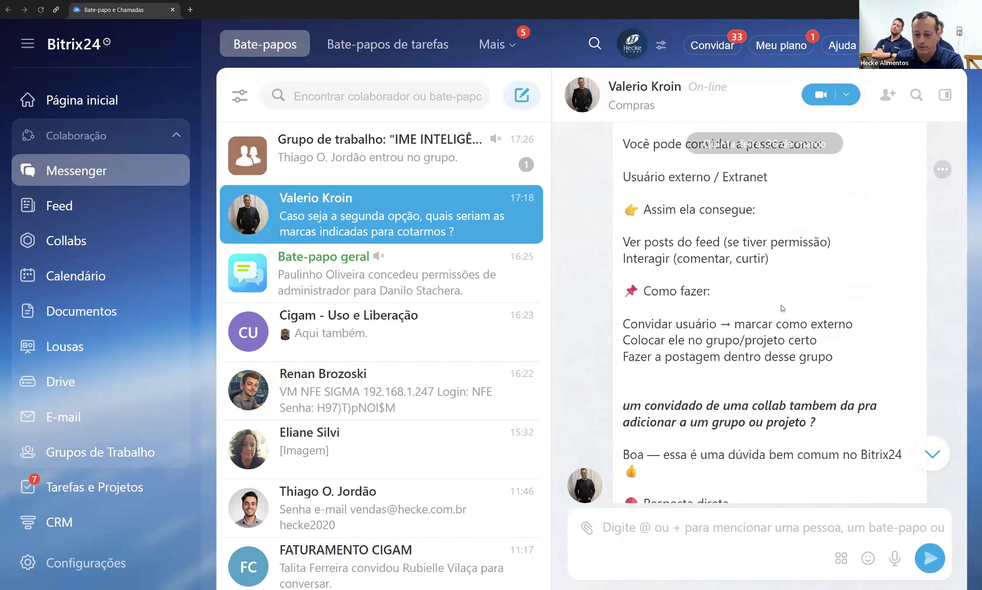
pyautogui.click(921, 450)
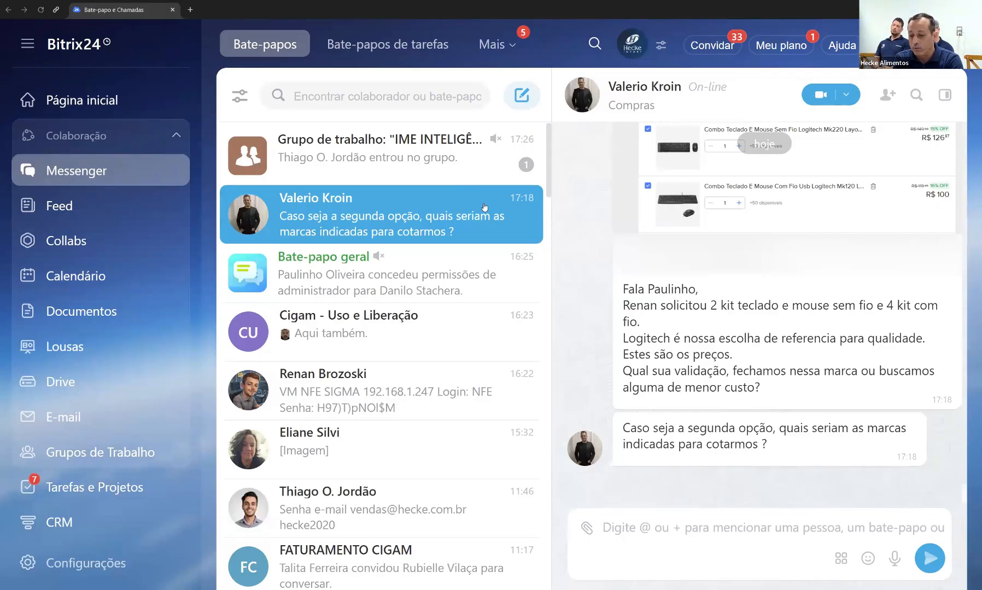
# Apply "Marcar para ler depois" to the conversation with the Compras colleague and view its product quote.
pyautogui.rightClick(460, 199)
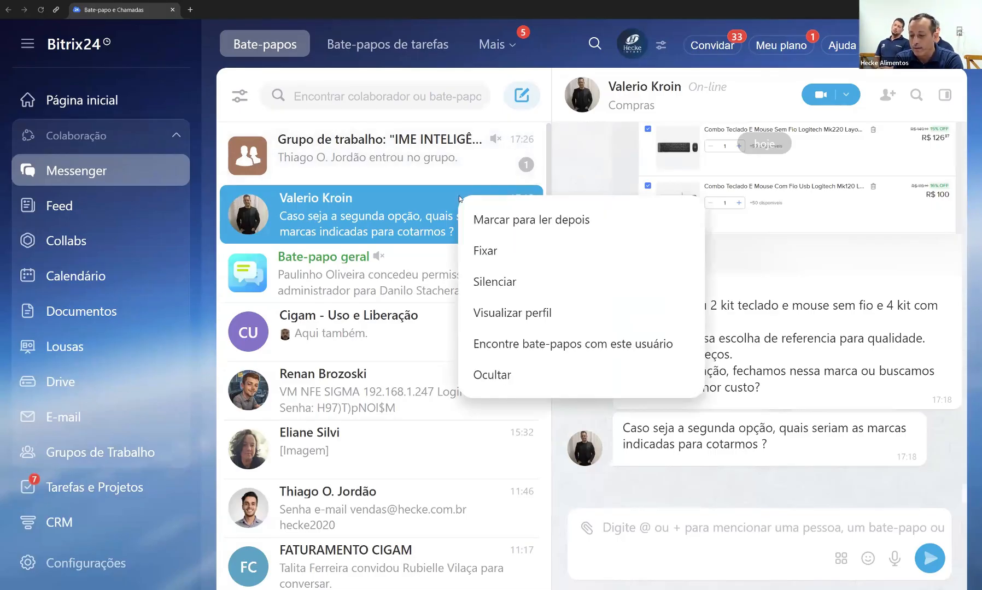
pyautogui.click(557, 221)
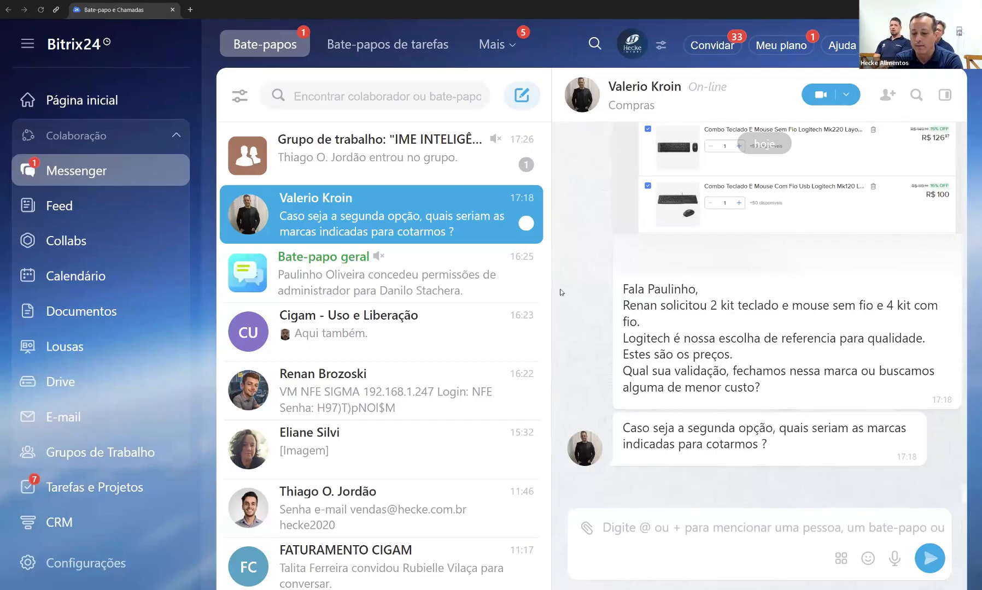
pyautogui.scroll(3, 769, 323)
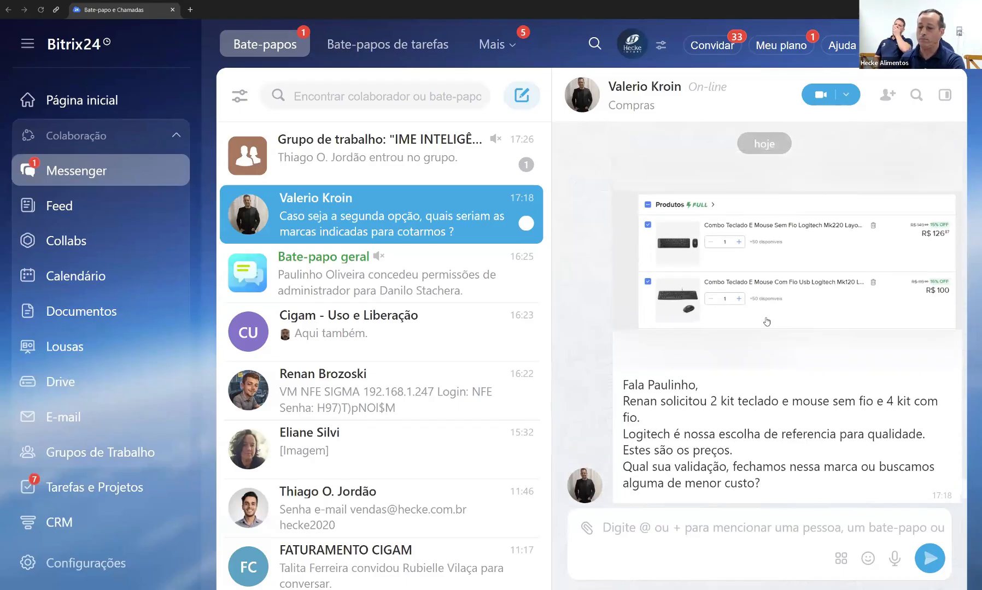
# Show the options for this marked conversation, reduce the page display size and dismiss the options.
pyautogui.rightClick(491, 216)
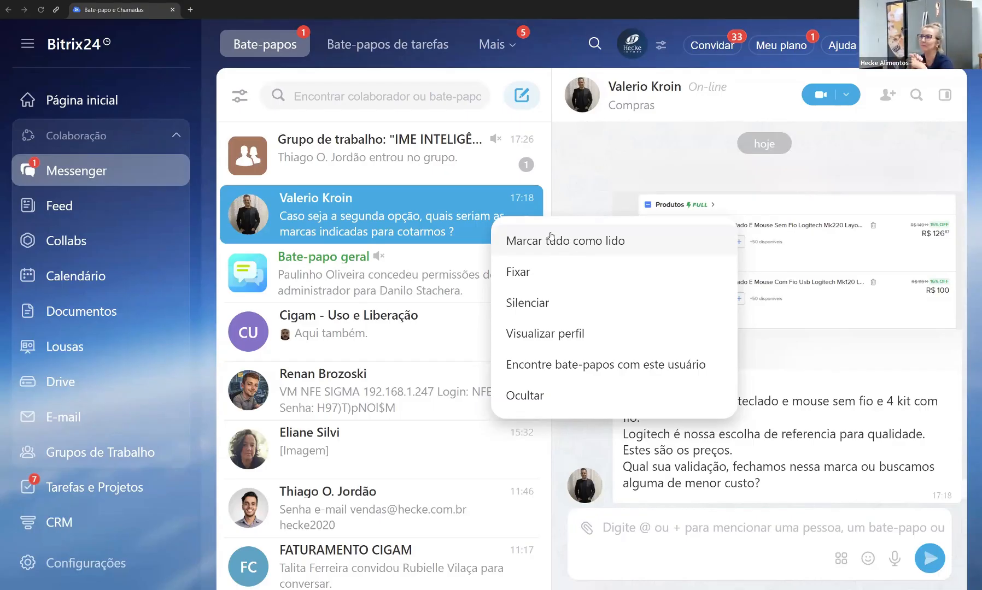
pyautogui.hotkey('ctrl', '-')
pyautogui.hotkey('ctrl', '-')
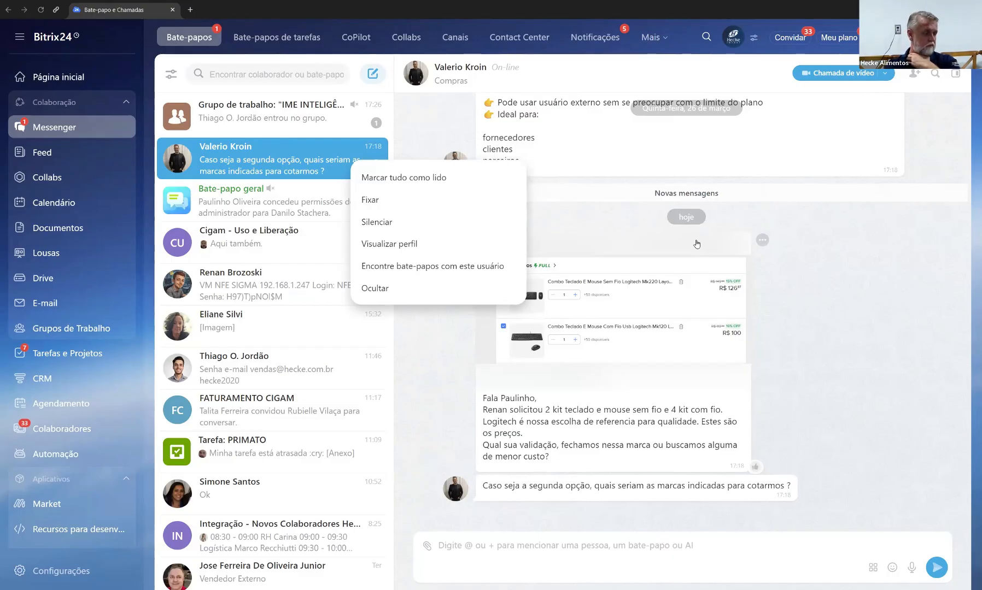
pyautogui.click(827, 278)
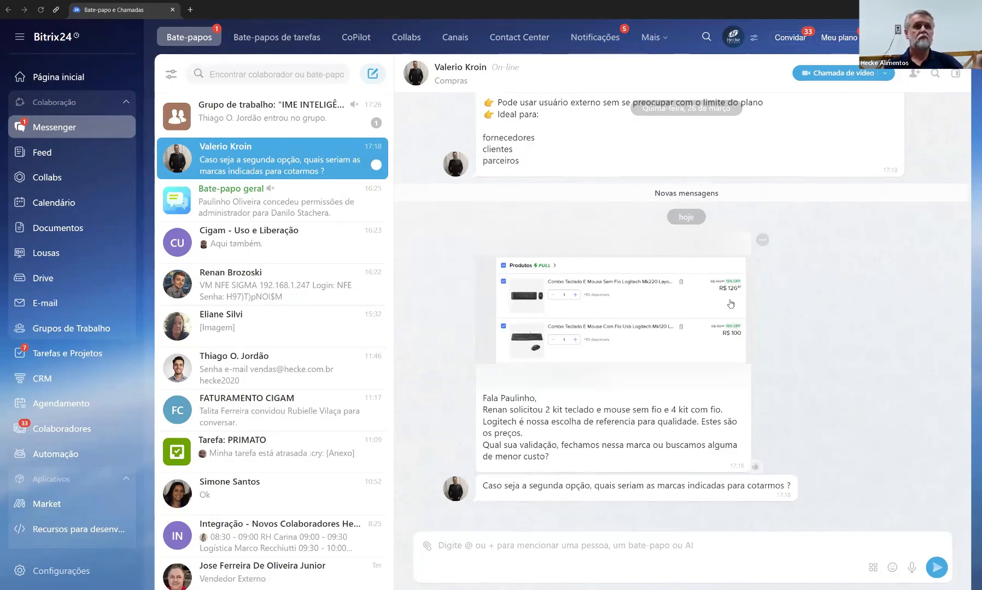
# Open the task creation form from the keyboard and mouse quote message, and close it without creating the task.
pyautogui.scroll(1, 685, 326)
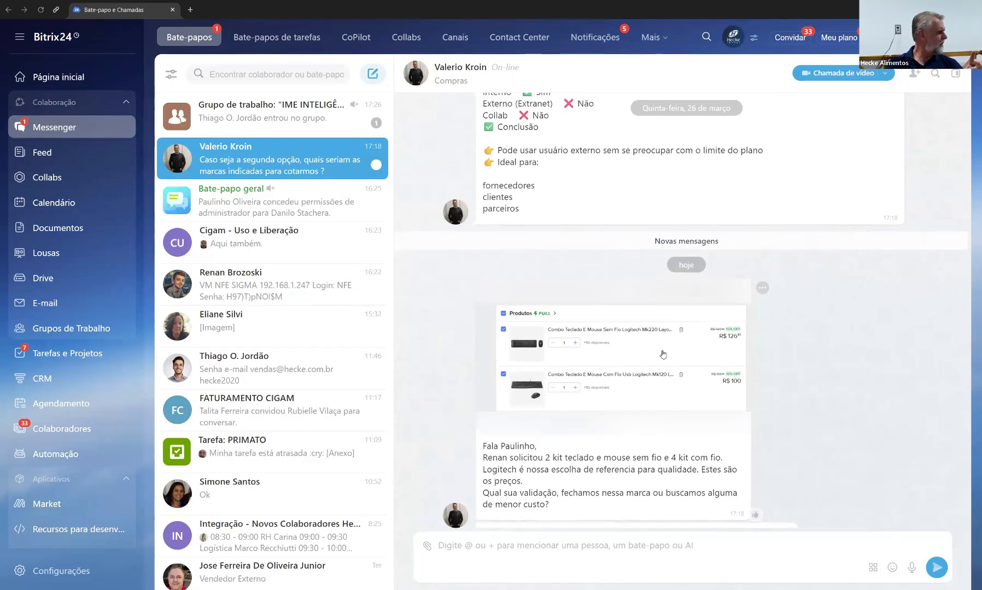
pyautogui.scroll(6, 663, 354)
pyautogui.scroll(-7, 633, 385)
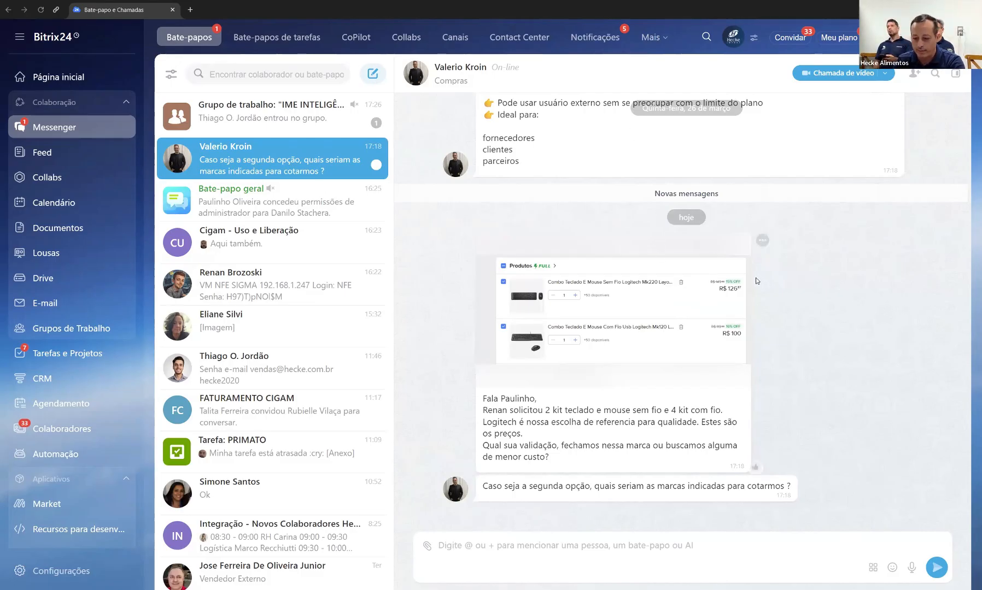
pyautogui.click(762, 240)
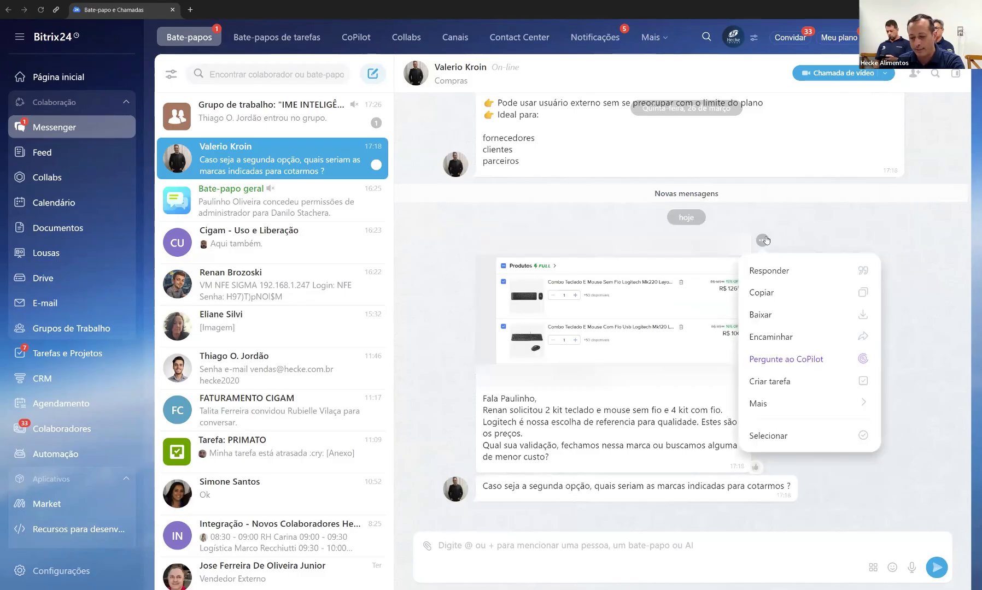
pyautogui.click(799, 383)
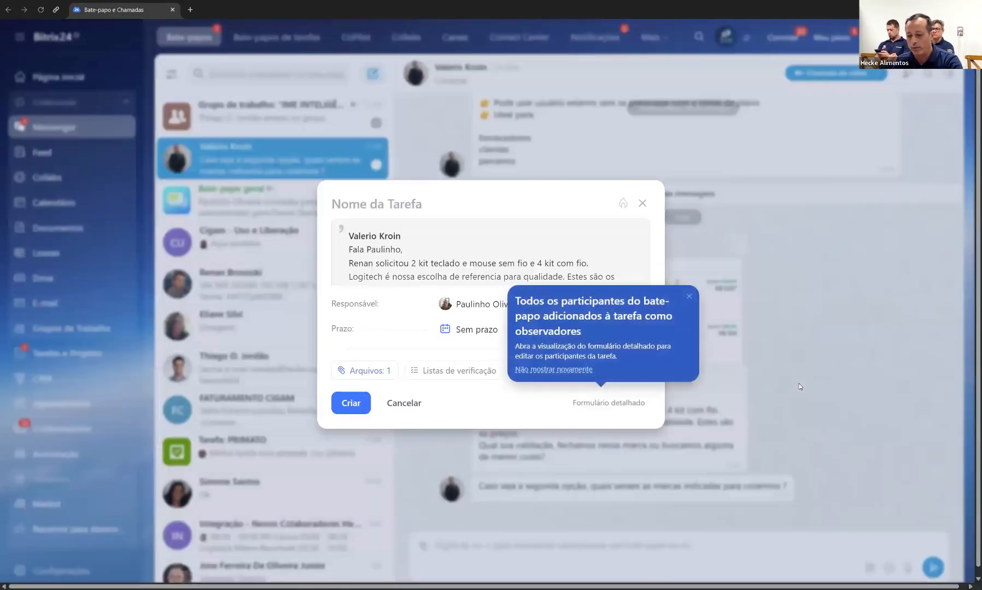
pyautogui.click(690, 297)
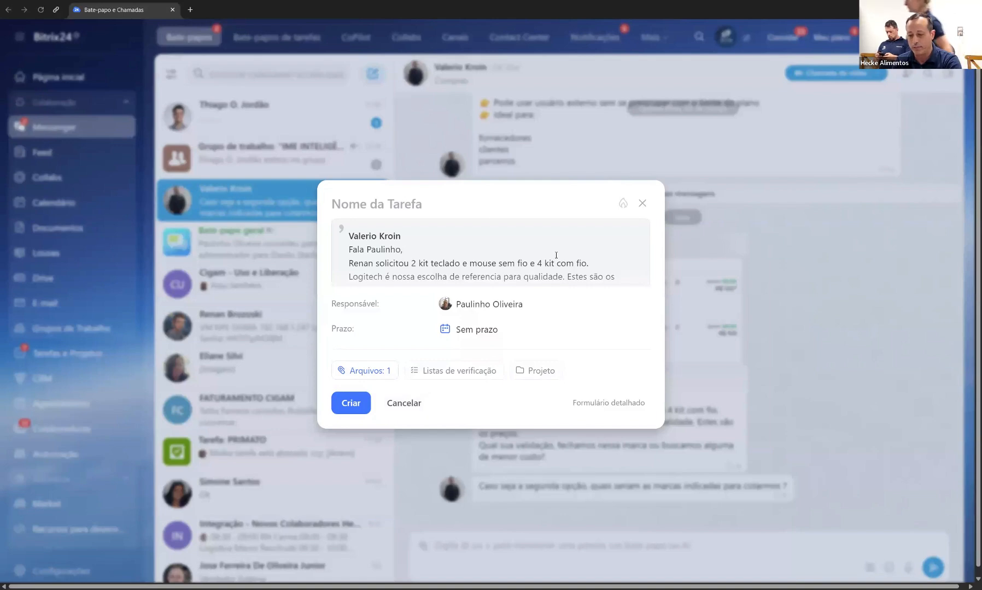
pyautogui.click(700, 203)
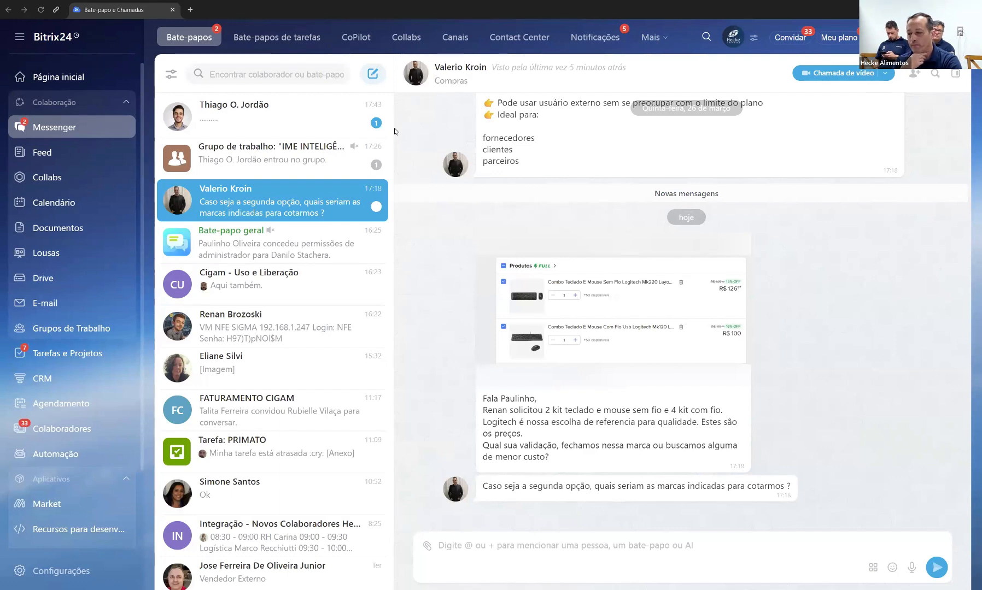
# Open the Feed and expand the pinned "Uso Consciente de Equipamentos" post to view it.
pyautogui.click(55, 158)
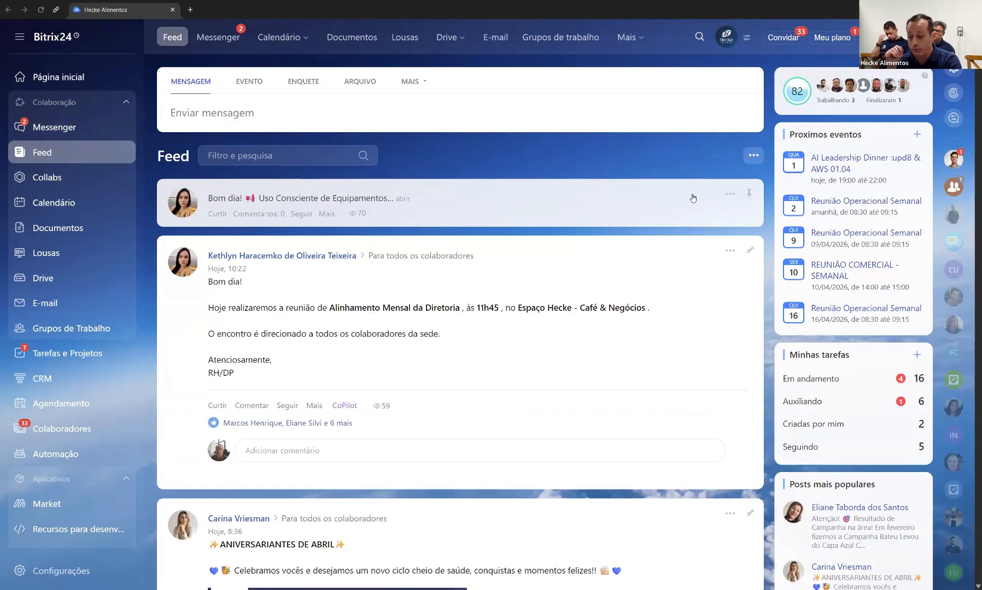
pyautogui.click(473, 202)
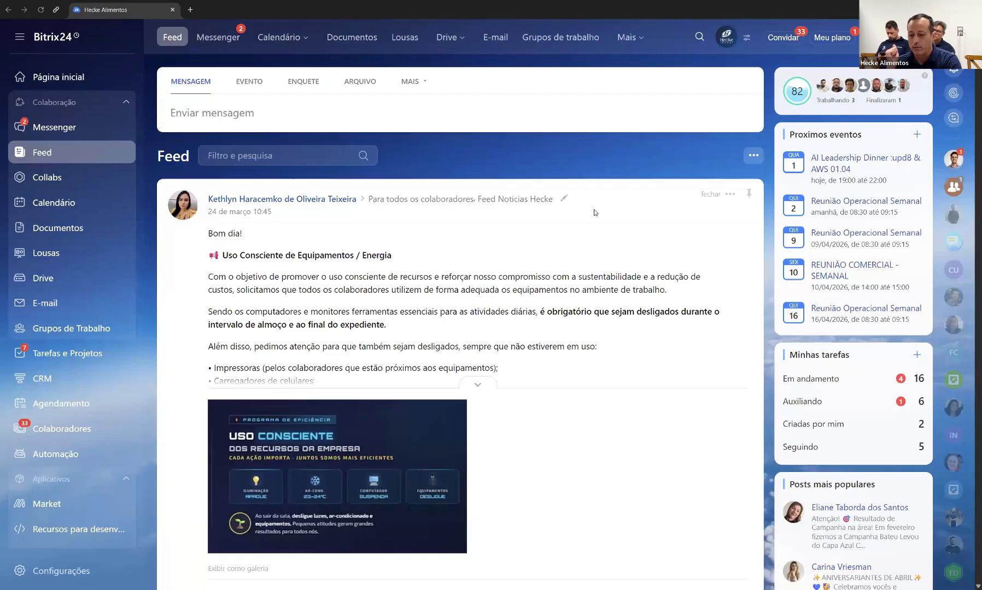
pyautogui.scroll(-10, 590, 213)
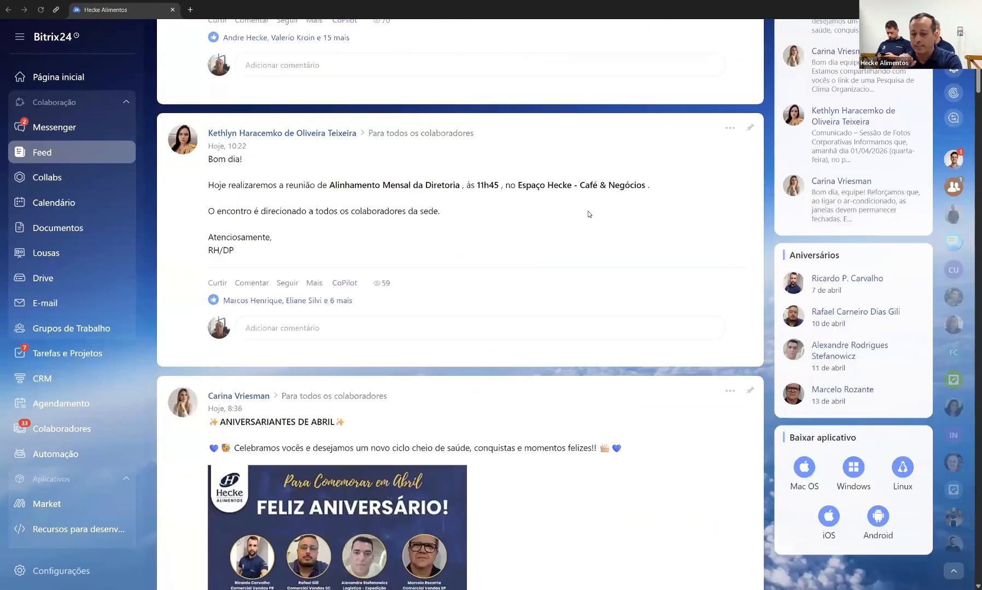
# Browse the Feed from the "ANIVERSARIANTES DE ABRIL" post down to the "AI Leadership Dinner" and "Telefonia - Hecke" event posts.
pyautogui.scroll(-7, 588, 213)
pyautogui.scroll(3, 588, 213)
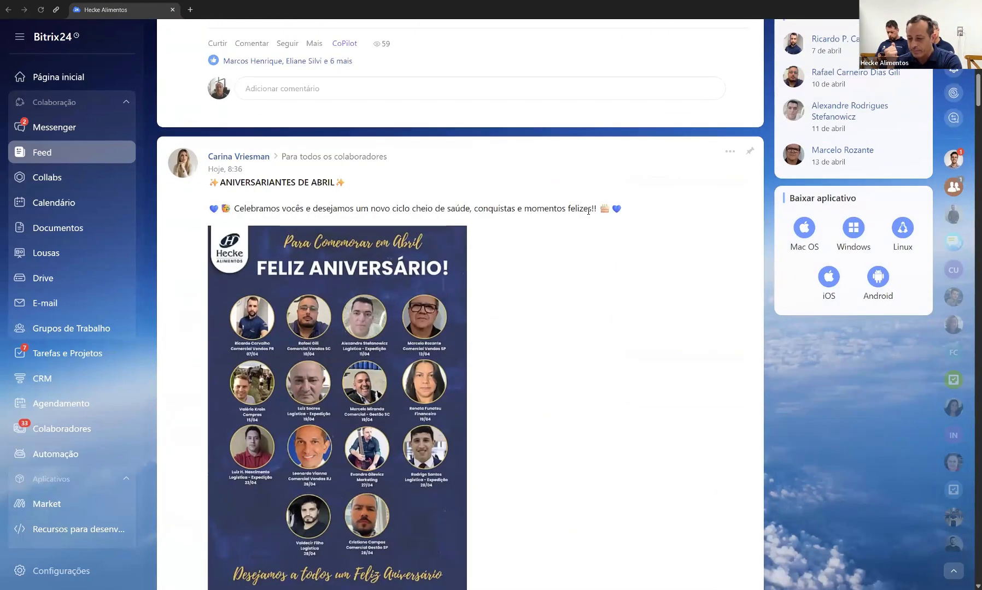
pyautogui.scroll(-10, 588, 211)
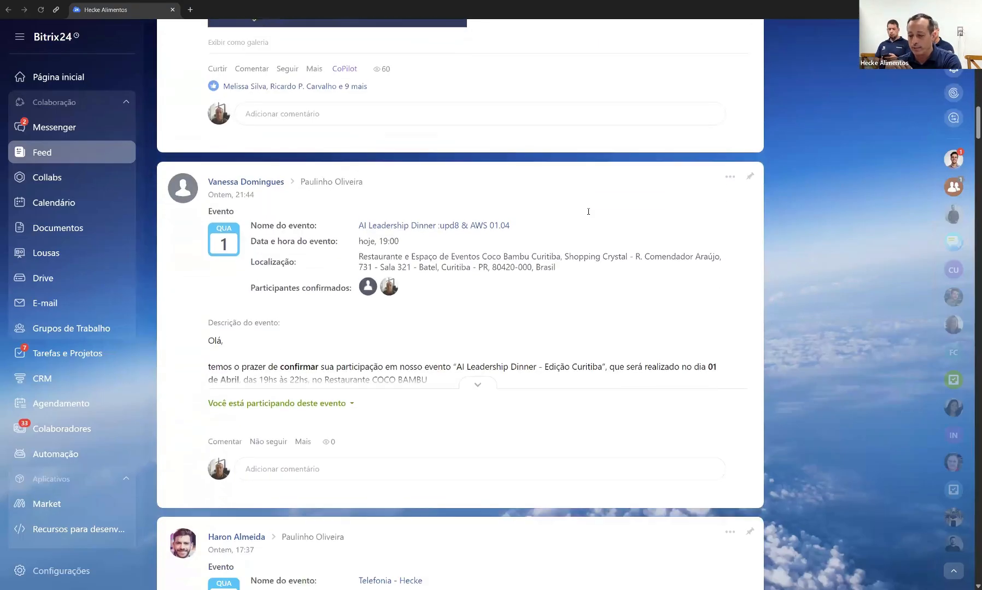
pyautogui.scroll(-4, 588, 212)
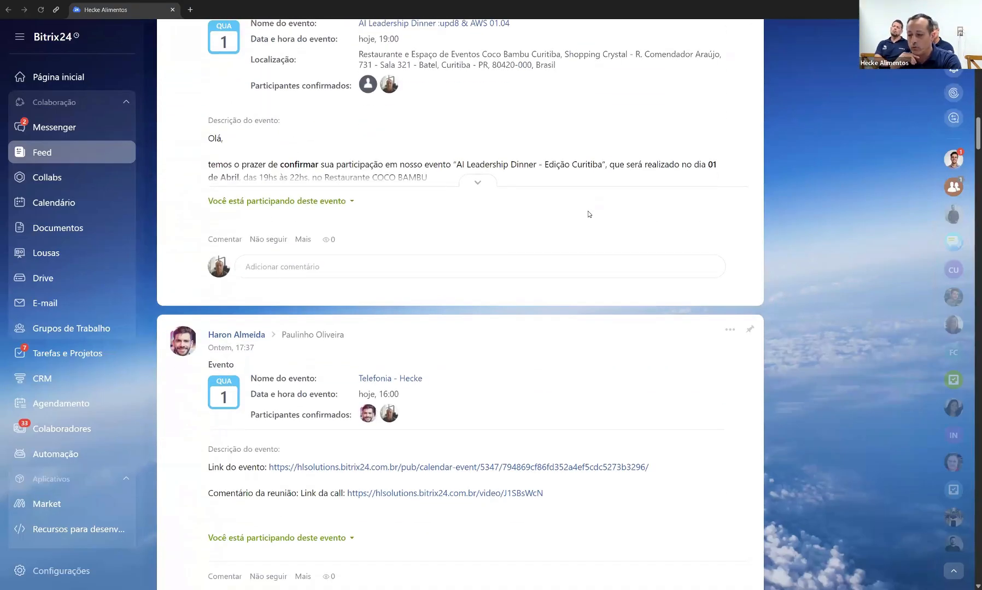
pyautogui.scroll(-2, 588, 214)
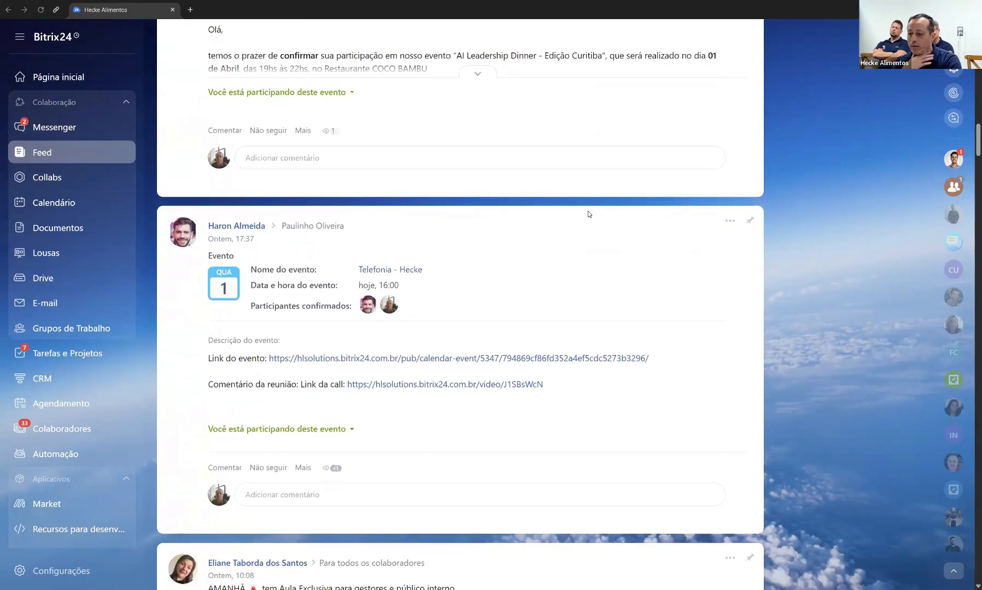
pyautogui.scroll(-2, 588, 213)
pyautogui.scroll(5, 587, 212)
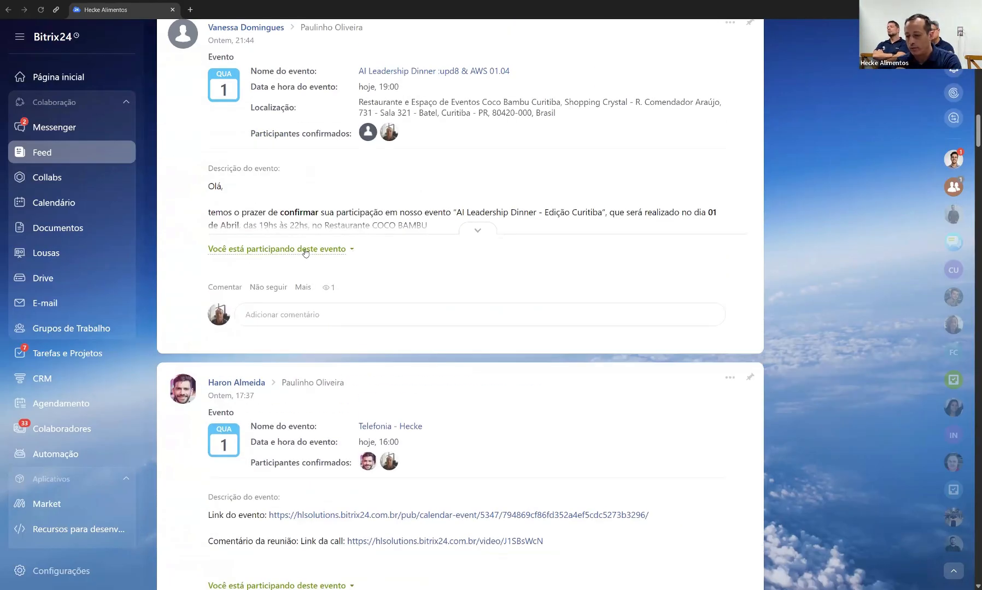
# Delete the "AI Leadership Dinner :upd8 & AWS 01.04" event post from the Feed and confirm the deletion.
pyautogui.scroll(1, 447, 242)
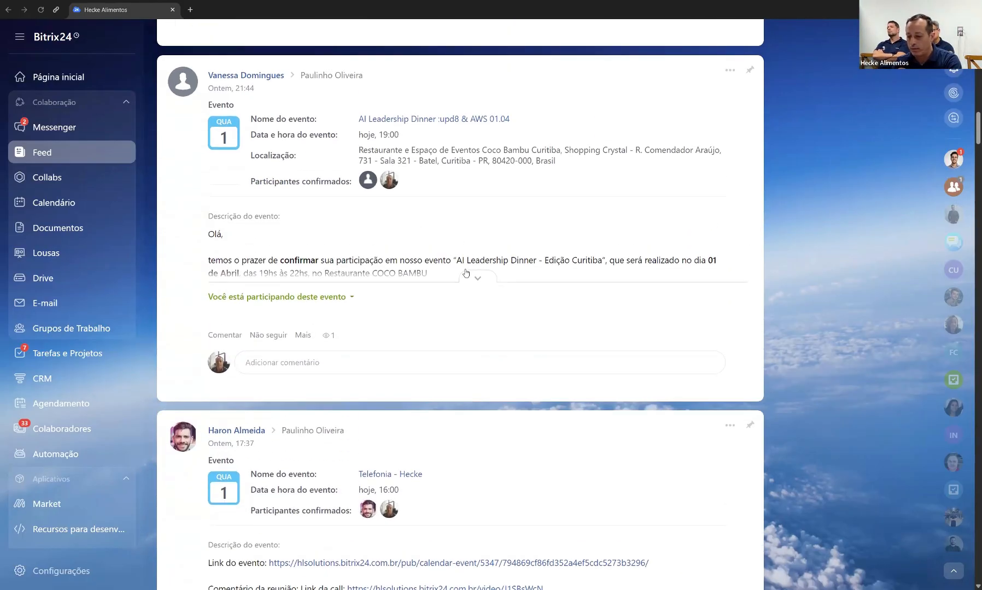
pyautogui.scroll(1, 465, 272)
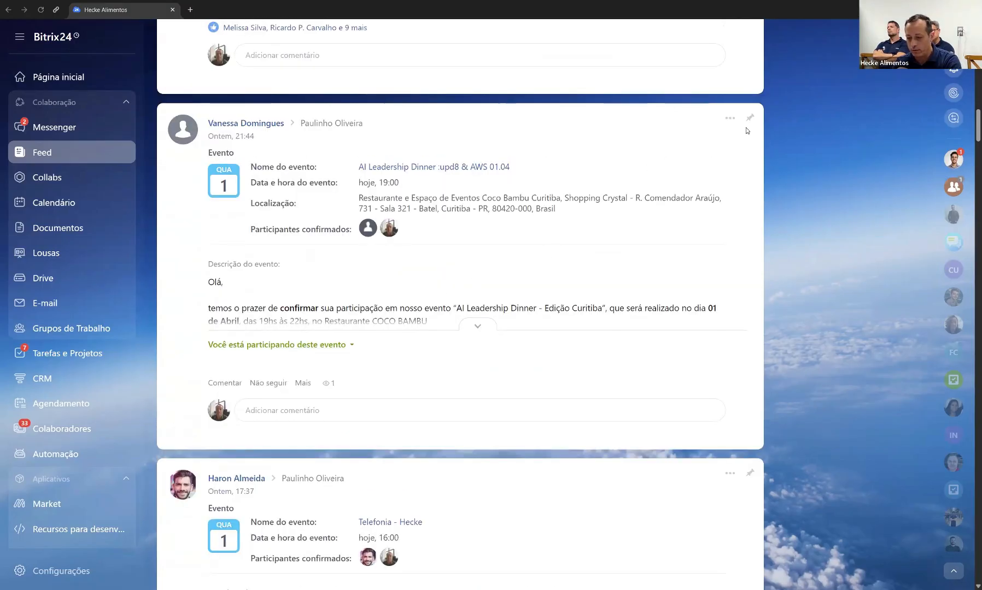
pyautogui.click(729, 118)
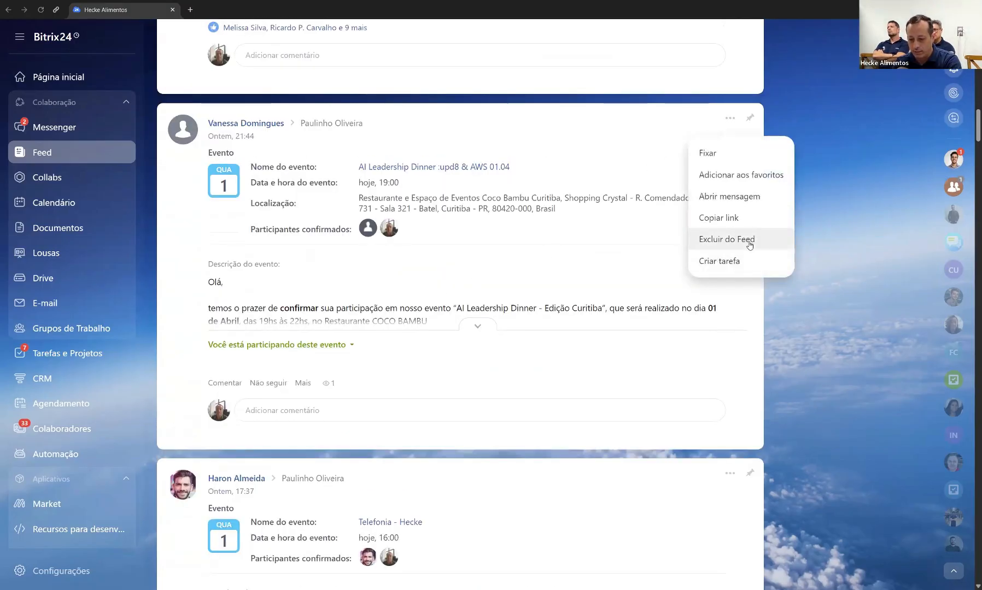
pyautogui.click(748, 243)
pyautogui.click(529, 77)
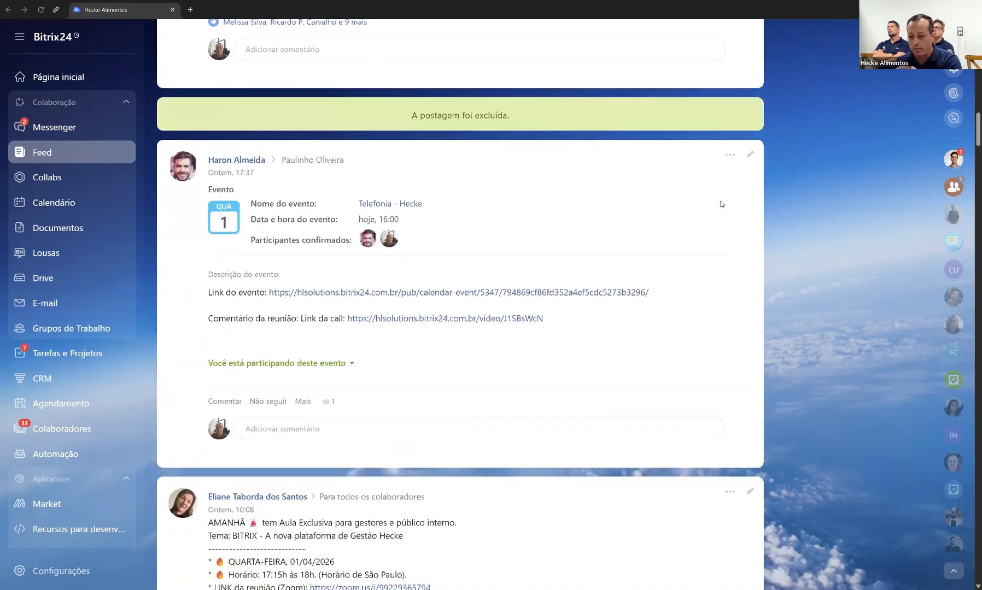
# Browse the Feed between the "ANIVERSARIANTES DE ABRIL" post and the Zoom class announcement "BITRIX - A nova plataforma de Gestão Hecke".
pyautogui.scroll(-3, 721, 203)
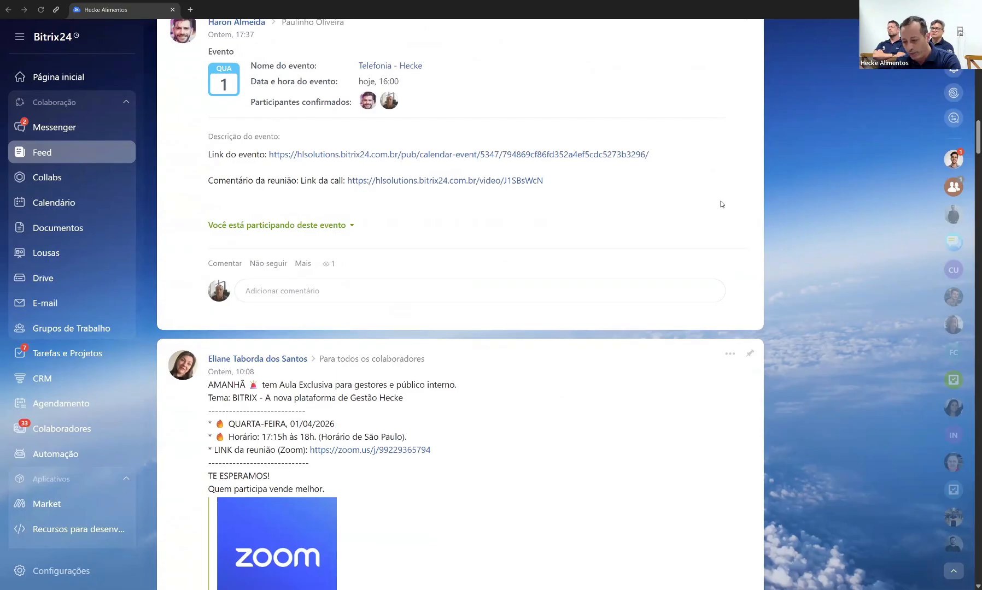
pyautogui.scroll(-5, 720, 204)
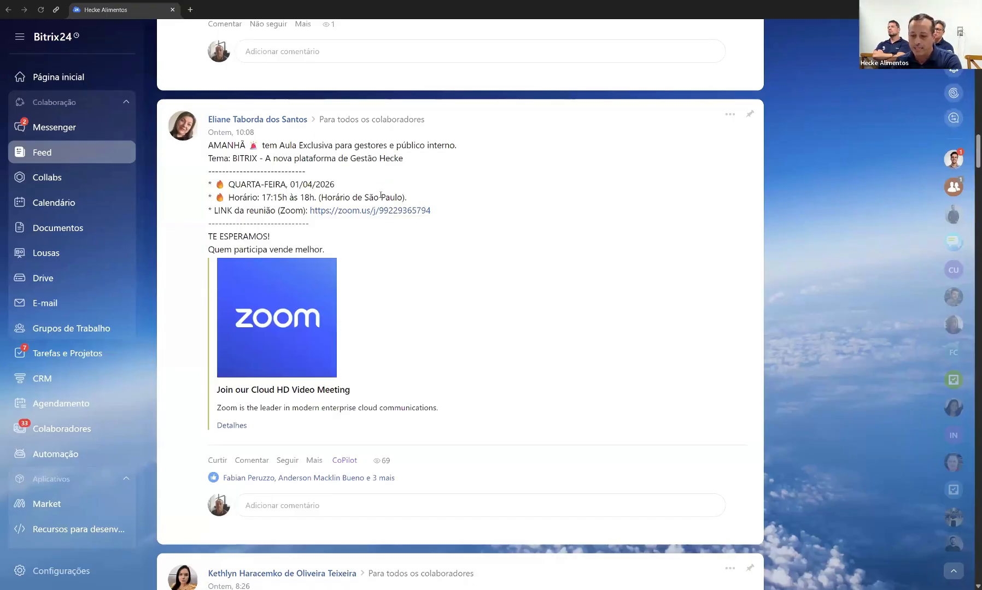
pyautogui.scroll(-2, 430, 182)
pyautogui.scroll(5, 431, 182)
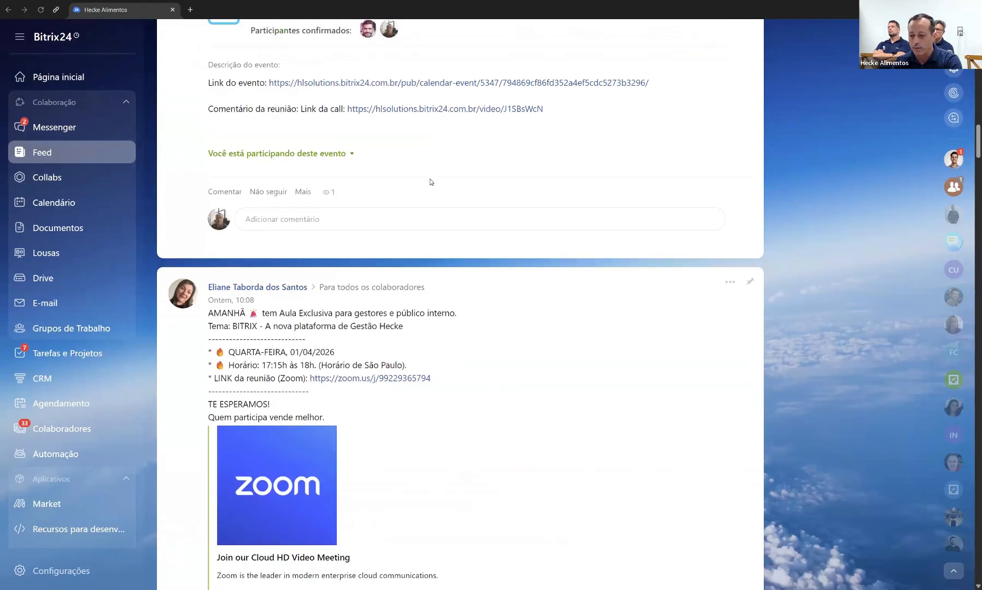
pyautogui.scroll(-6, 430, 181)
pyautogui.scroll(15, 431, 182)
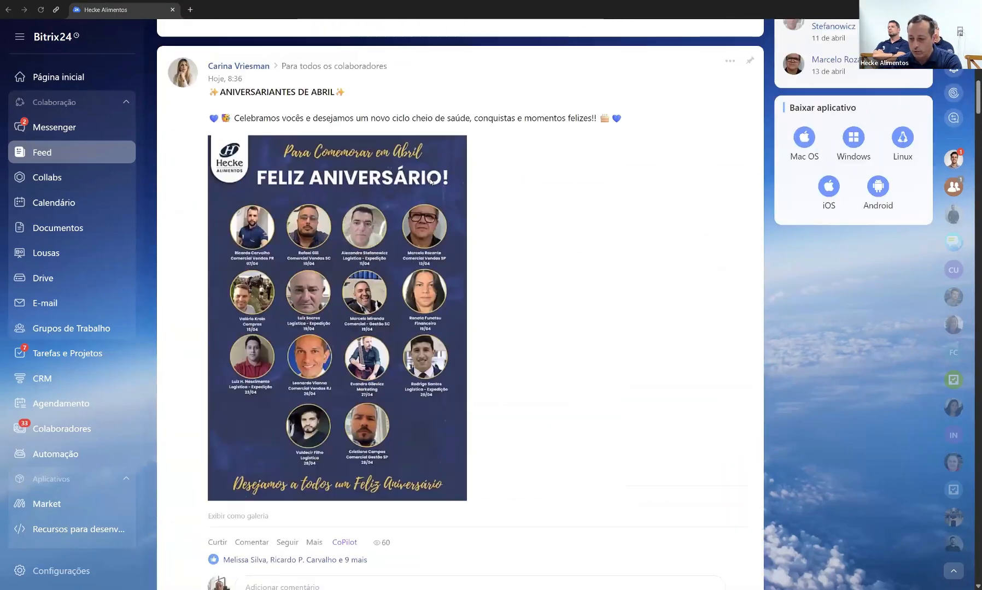
# Show the available actions for the pinned "Uso Consciente de Equipamentos / Energia" post, and dismiss them without choosing one.
pyautogui.scroll(20, 430, 181)
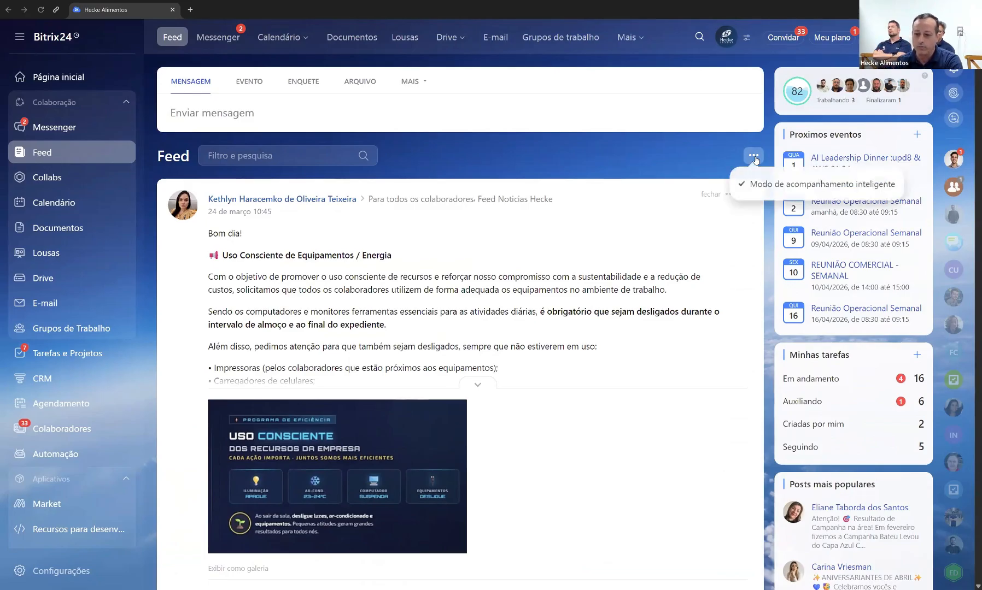
pyautogui.click(730, 194)
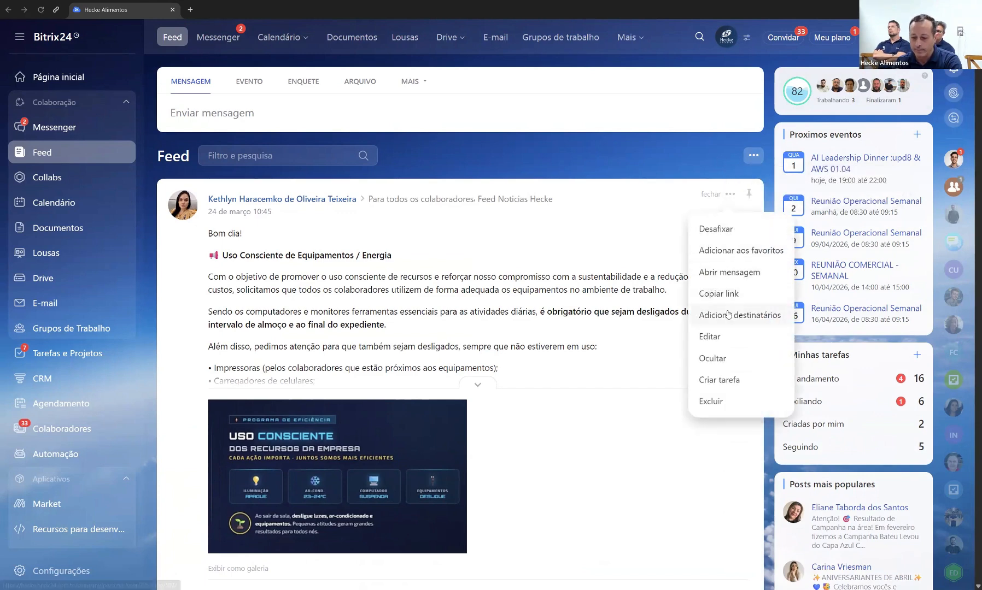
pyautogui.click(658, 170)
# Find the "Telefonia - Hecke" event post in the Feed and show the list of people who viewed it.
pyautogui.scroll(-10, 658, 189)
pyautogui.scroll(-12, 658, 189)
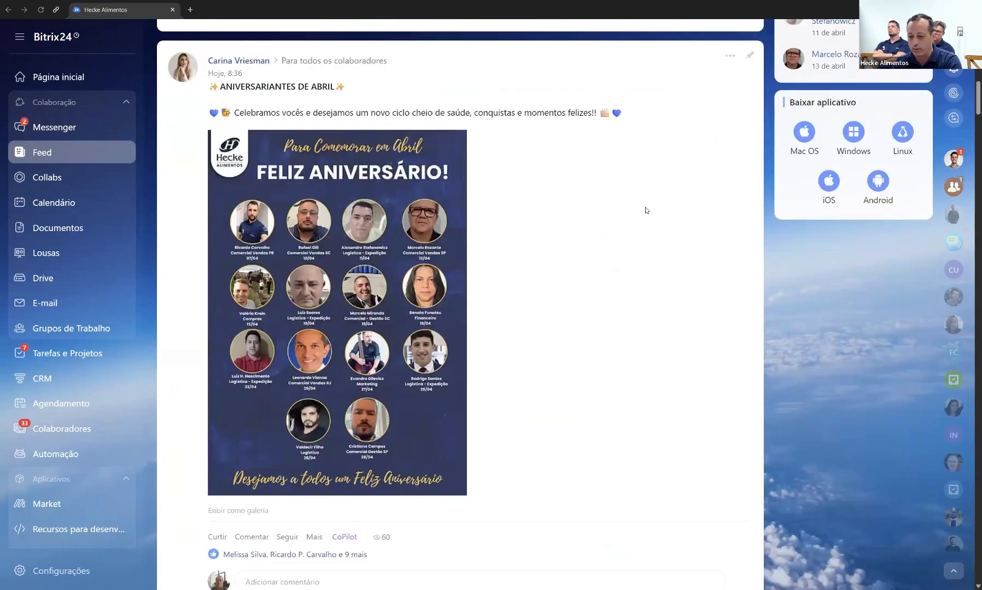
pyautogui.scroll(-6, 645, 311)
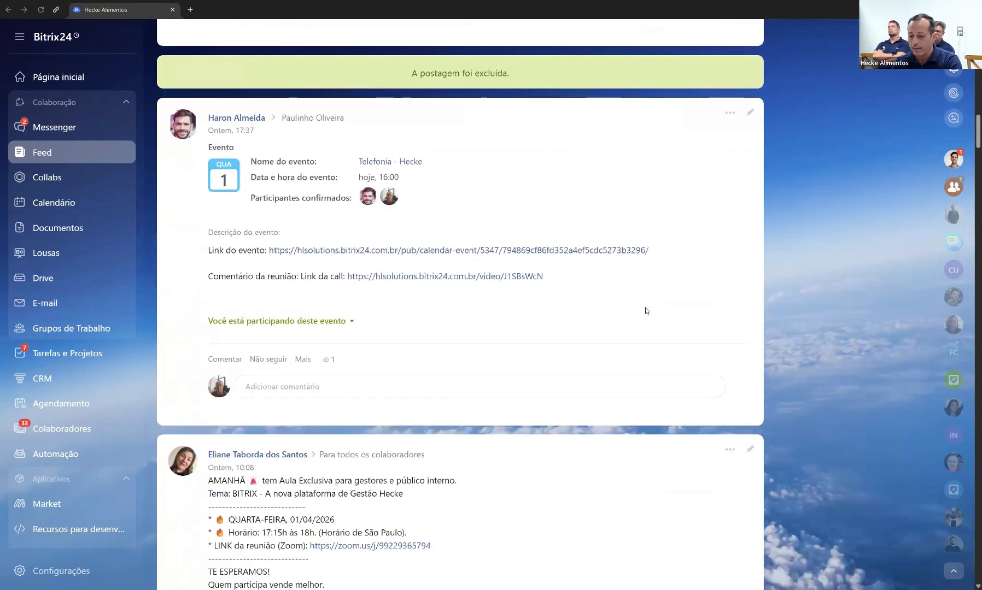
pyautogui.scroll(-1, 677, 316)
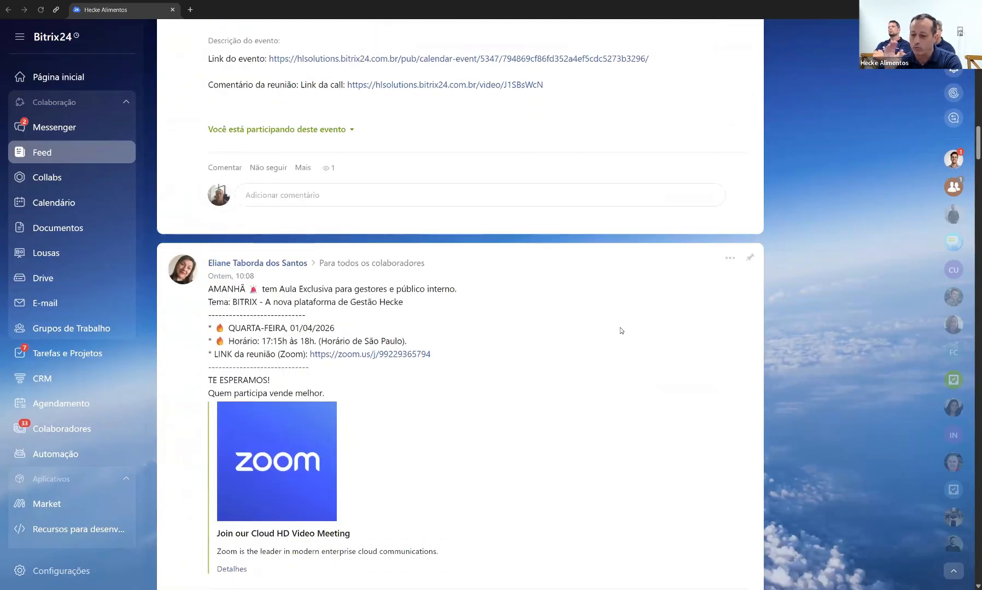
pyautogui.scroll(-3, 463, 231)
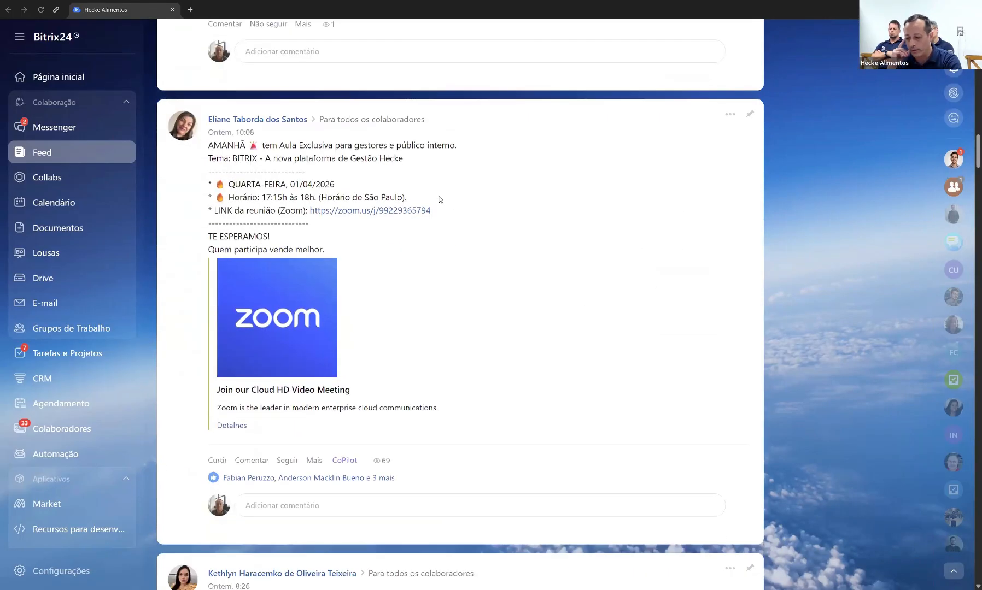
pyautogui.scroll(4, 350, 197)
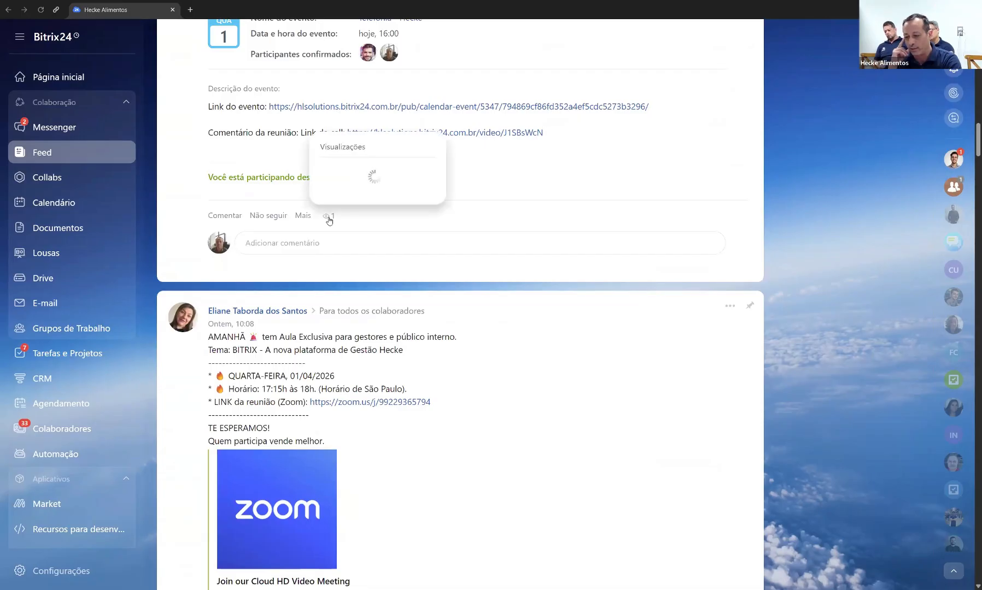
pyautogui.scroll(1, 368, 221)
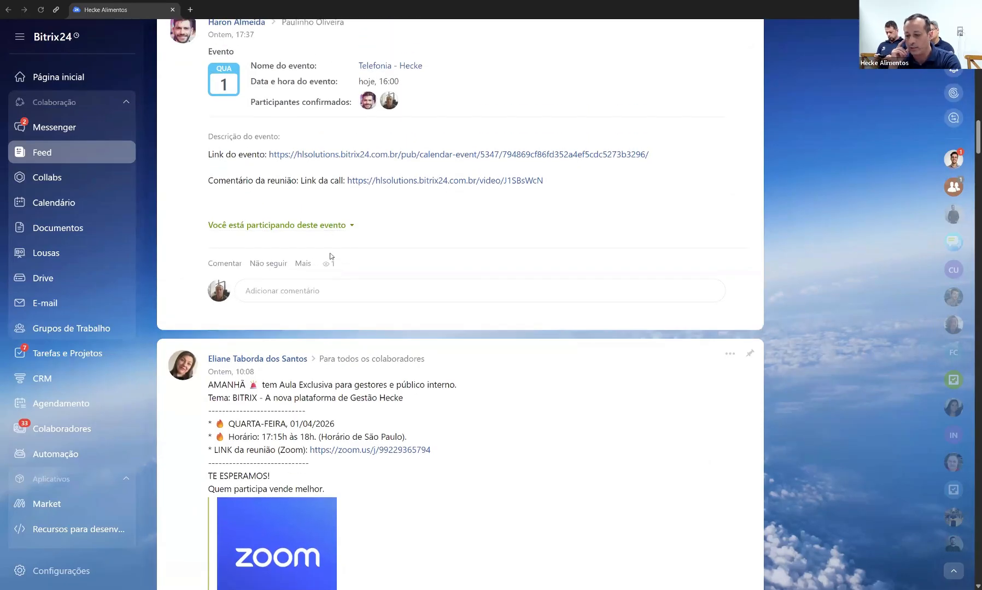
pyautogui.moveTo(329, 265)
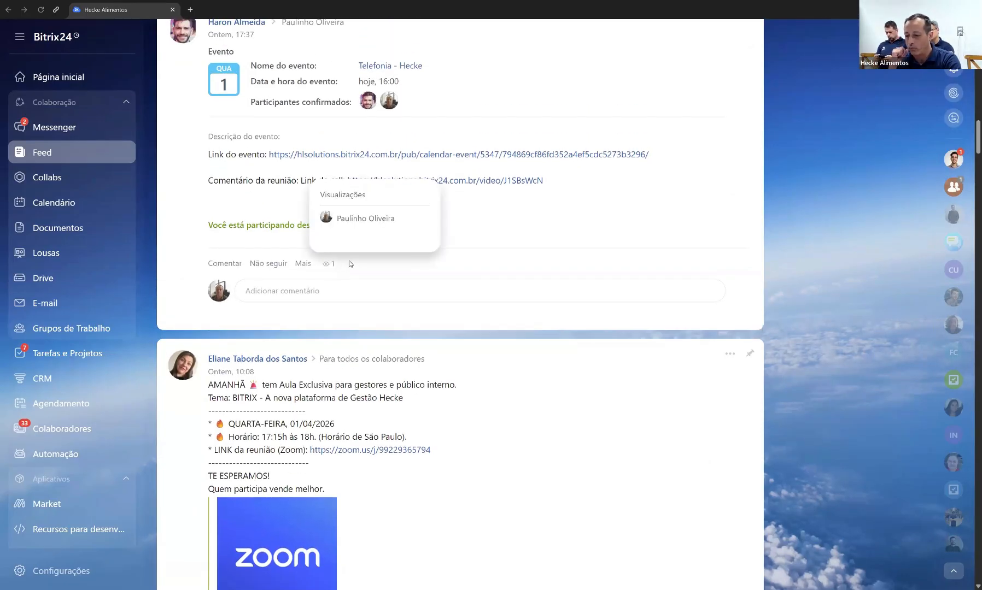
pyautogui.scroll(2, 322, 280)
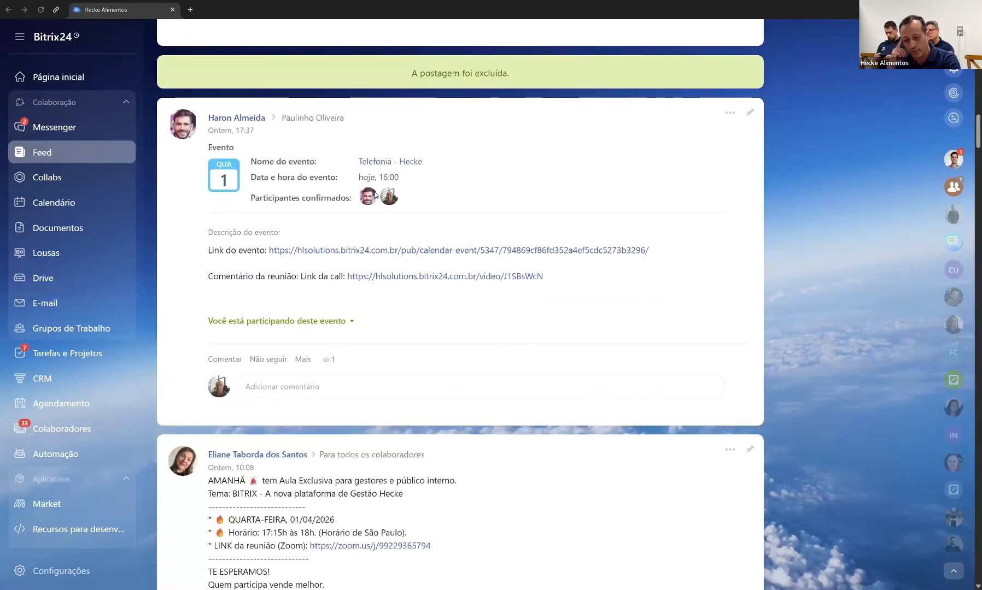
# Show the list of people who viewed the Zoom class announcement "BITRIX - A nova plataforma de Gestão Hecke".
pyautogui.scroll(-7, 374, 195)
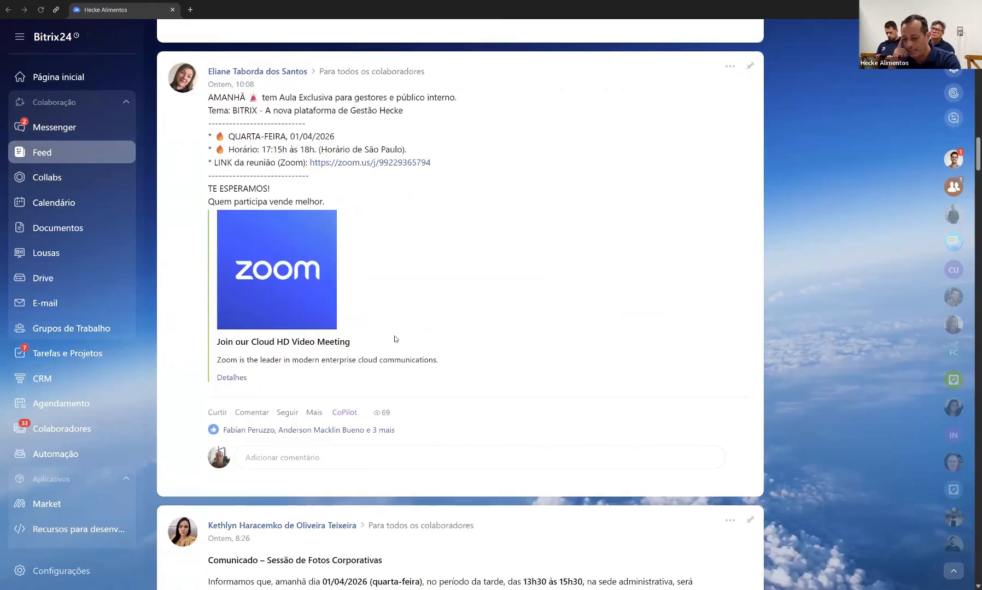
pyautogui.moveTo(377, 419)
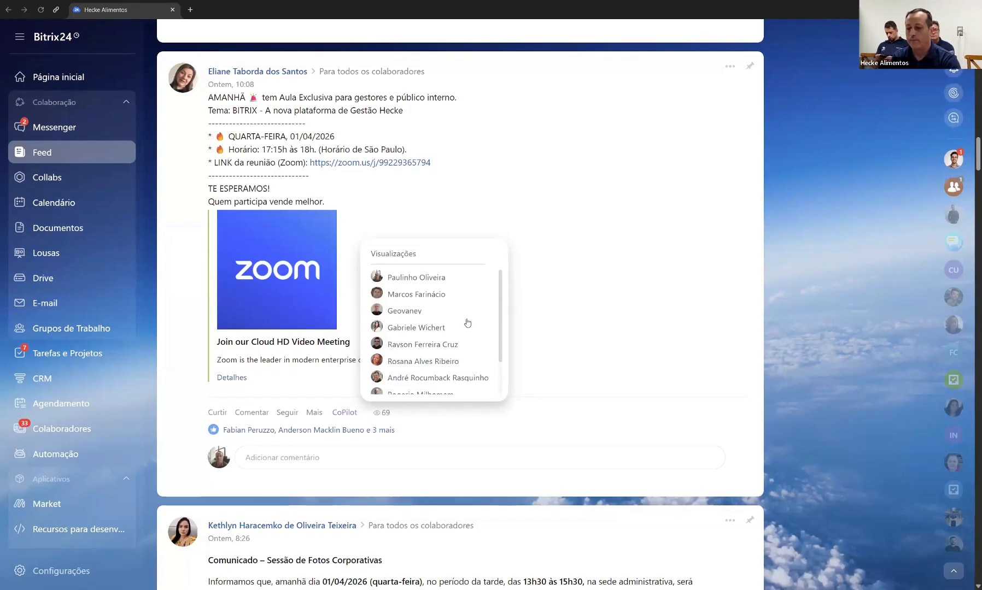
pyautogui.scroll(2, 579, 269)
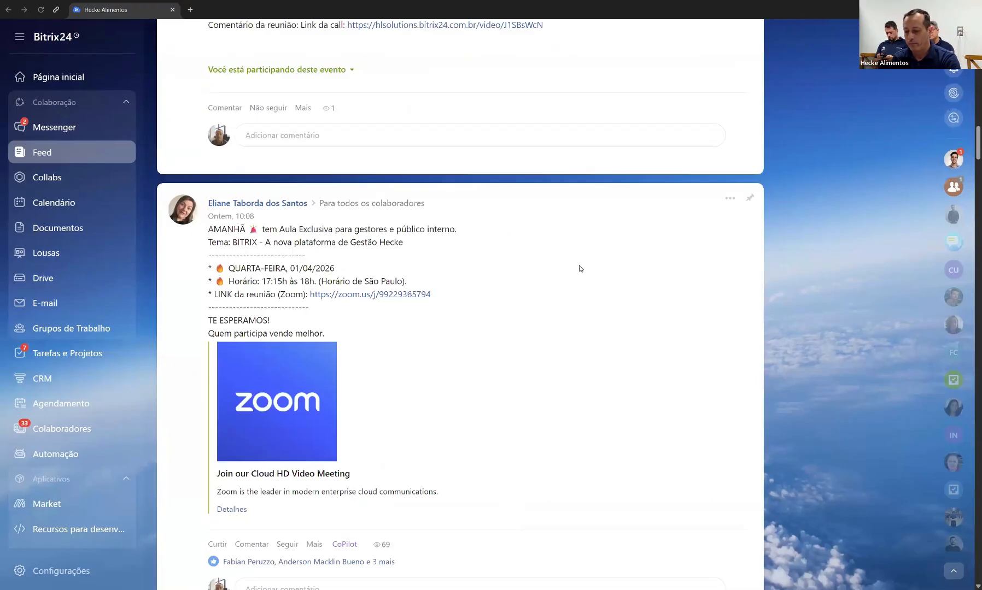
# Return to the start of the Feed and review the widgets for tasks, popular posts, birthdays and app downloads.
pyautogui.scroll(15, 580, 268)
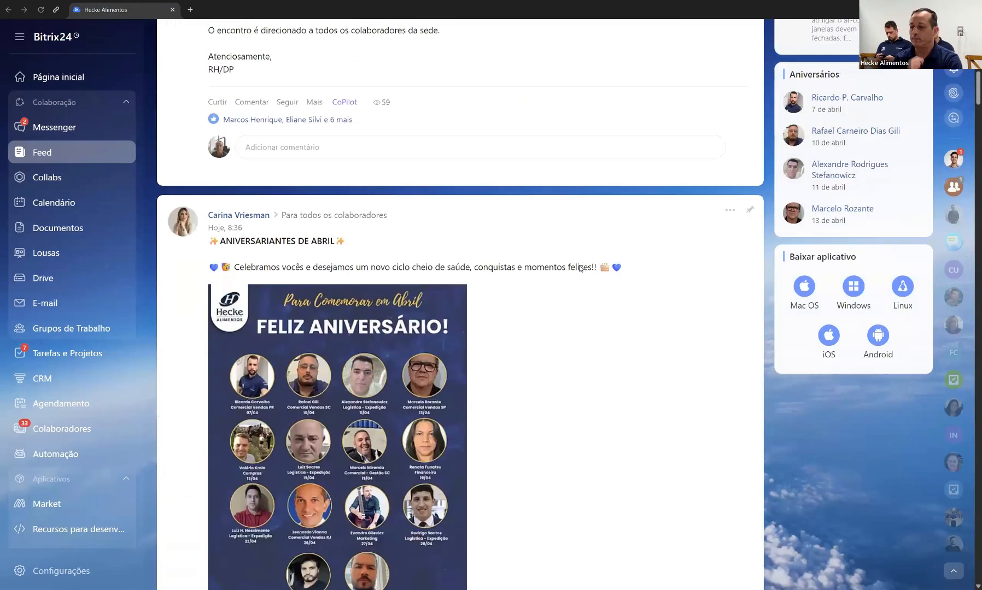
pyautogui.scroll(12, 579, 269)
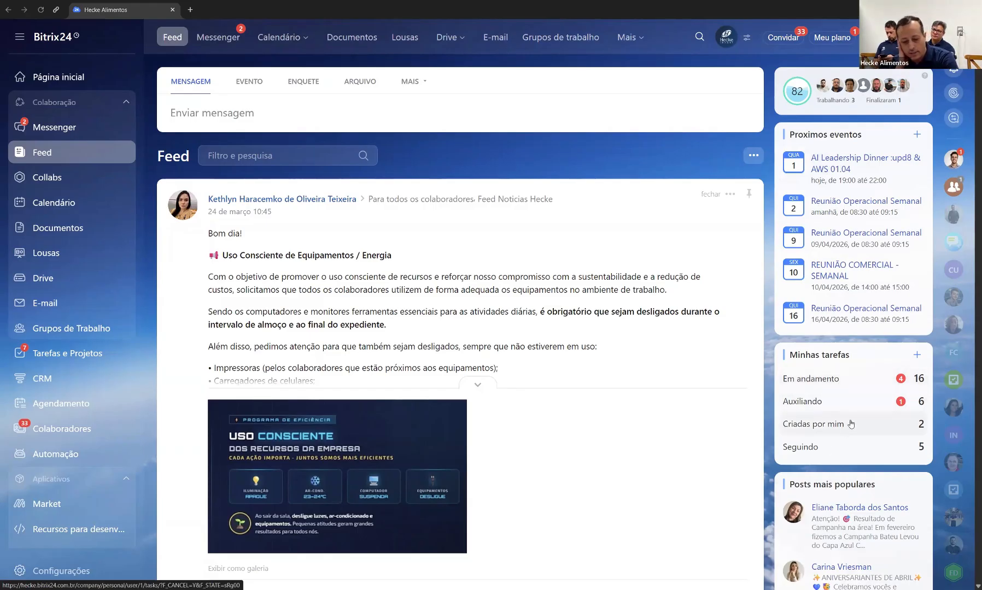
pyautogui.scroll(-3, 831, 353)
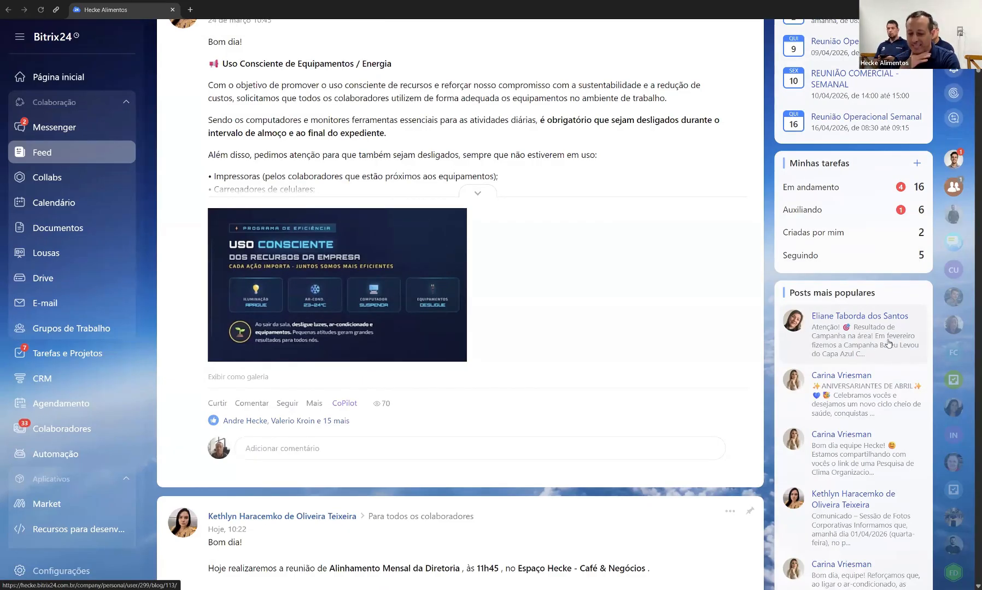
pyautogui.scroll(-4, 888, 343)
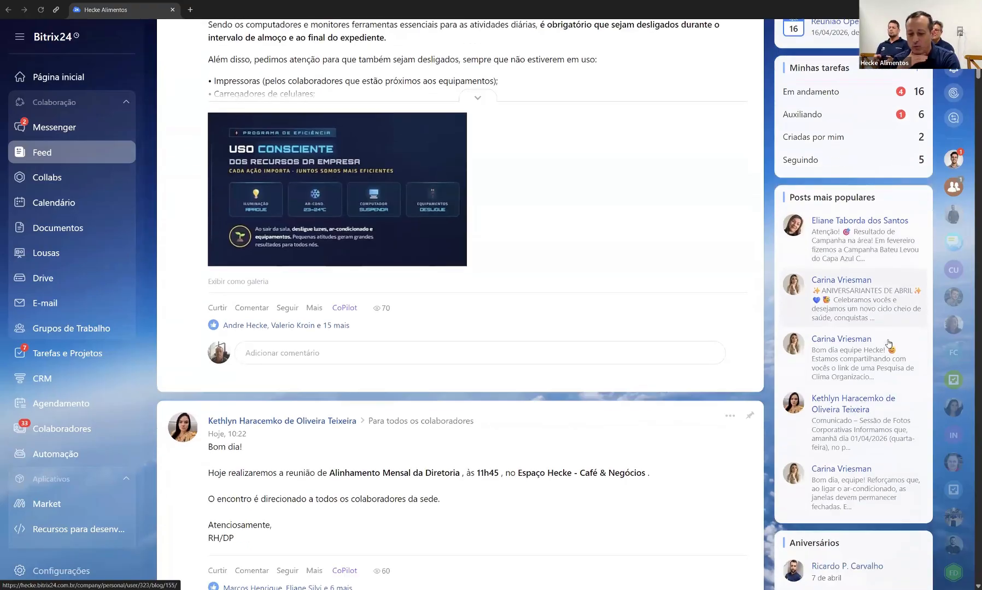
pyautogui.scroll(-5, 888, 343)
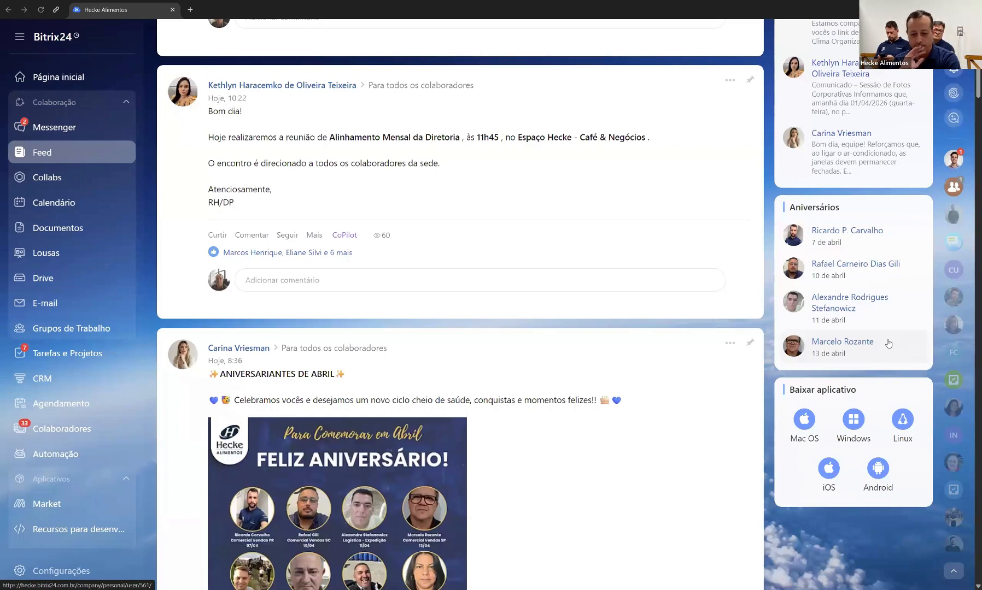
pyautogui.scroll(-14, 888, 343)
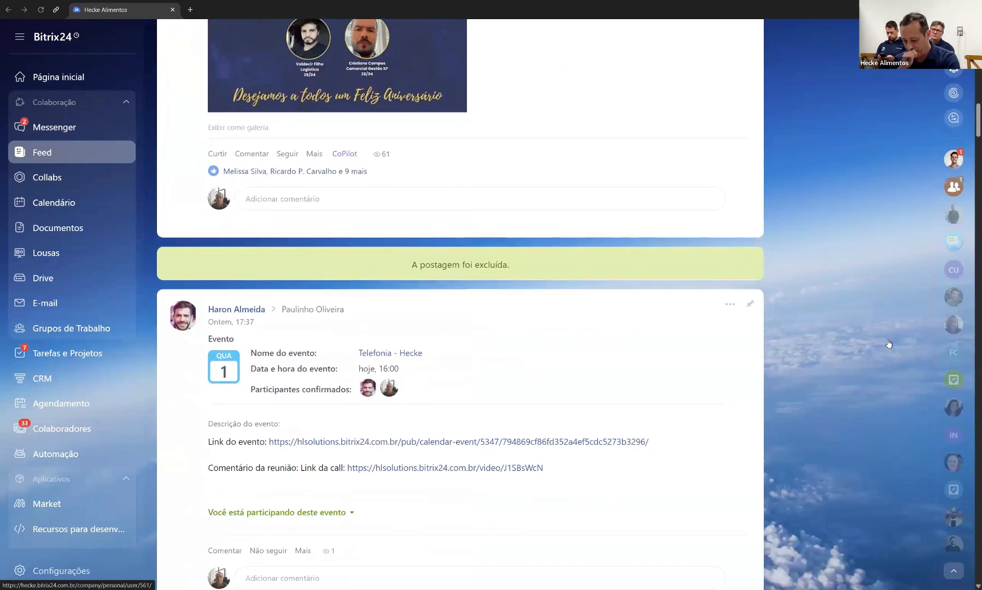
pyautogui.scroll(20, 888, 342)
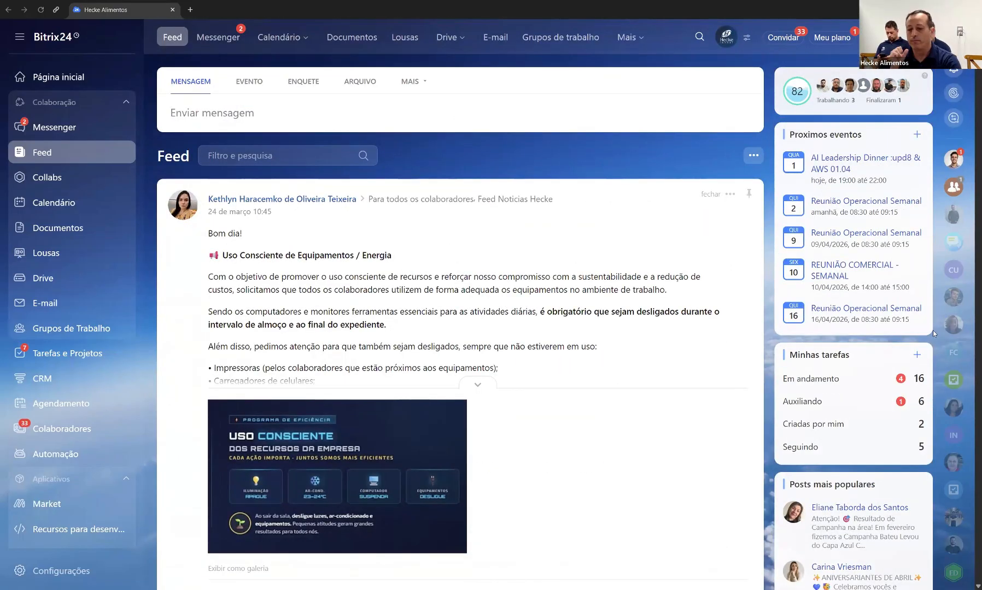
# Open the Calendar and view the list of personal and company calendars, closing it without changes.
pyautogui.click(55, 202)
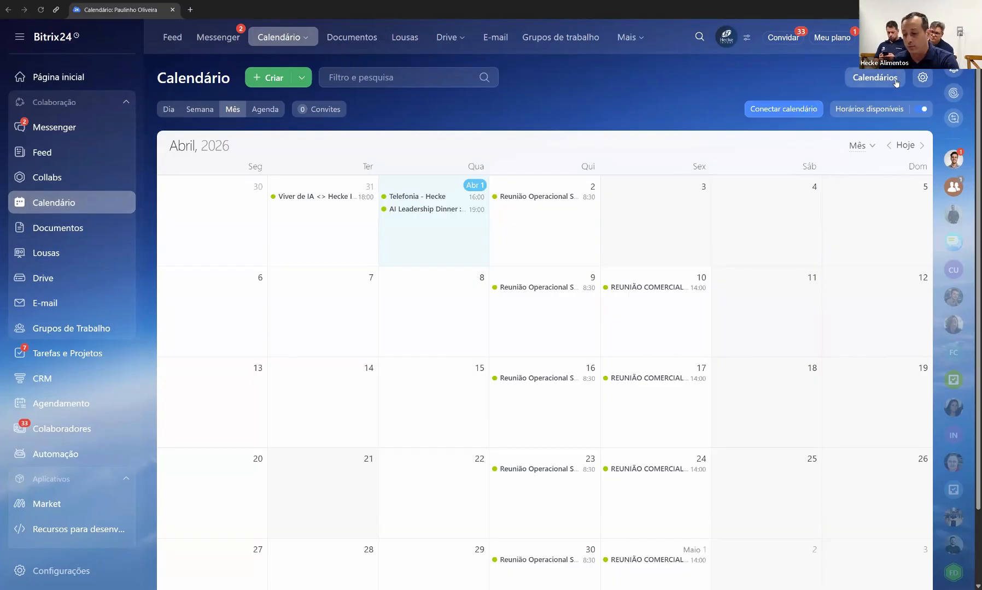
pyautogui.click(874, 77)
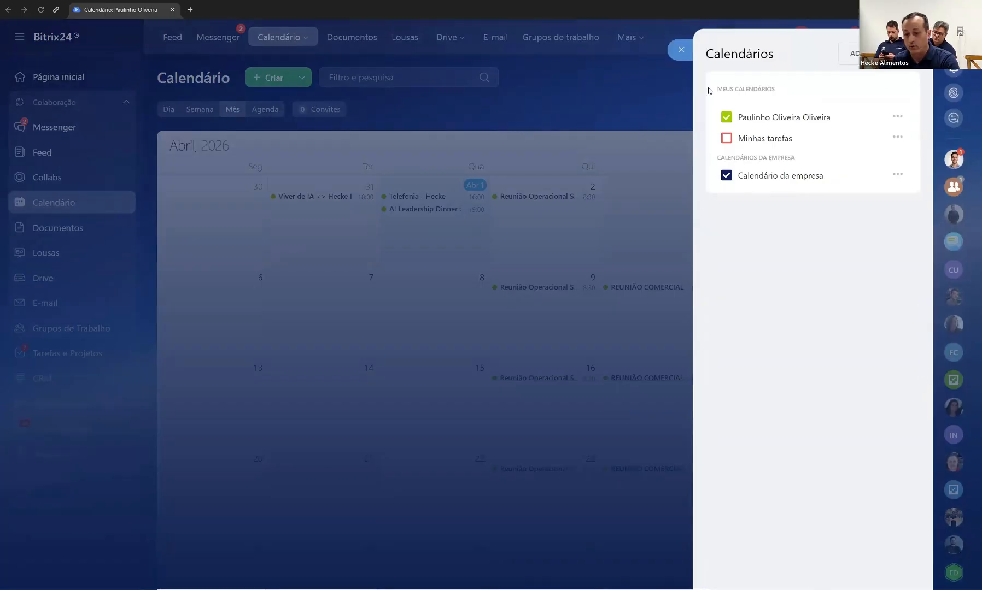
pyautogui.click(653, 99)
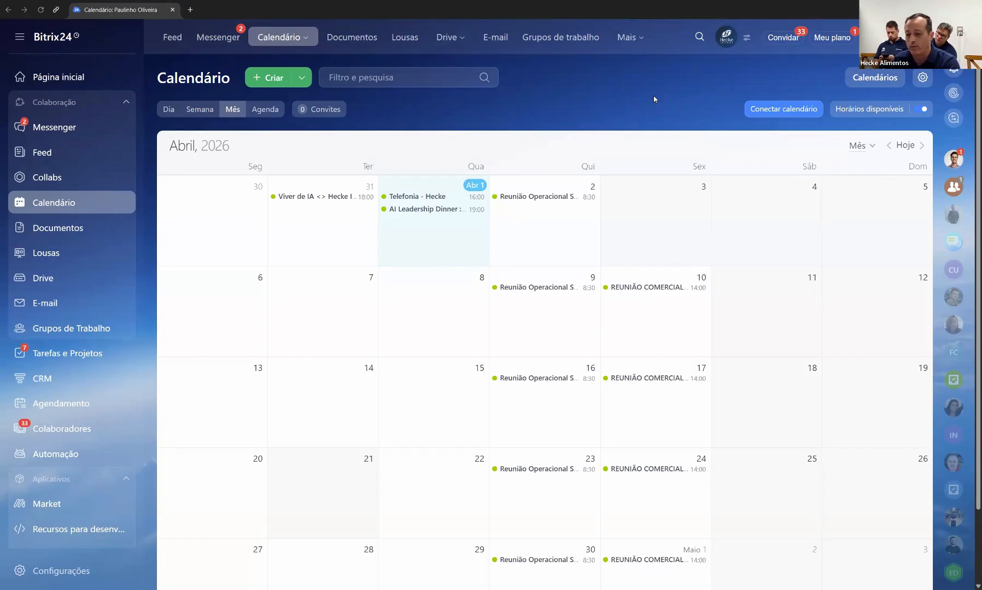
# Open the new event form, view the meeting rooms offered as location, and close the form without saving.
pyautogui.click(303, 81)
pyautogui.click(283, 80)
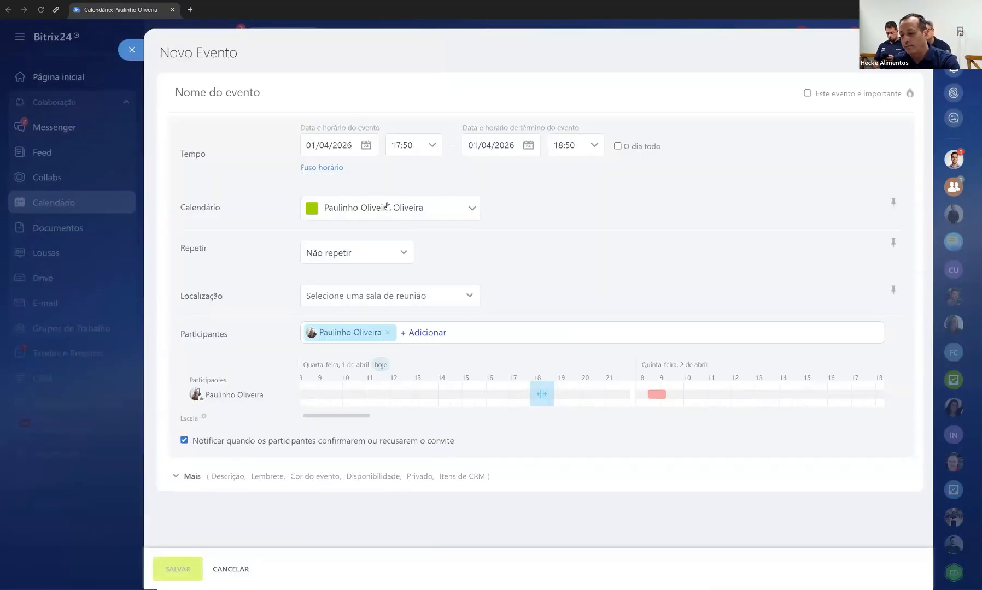
pyautogui.click(446, 301)
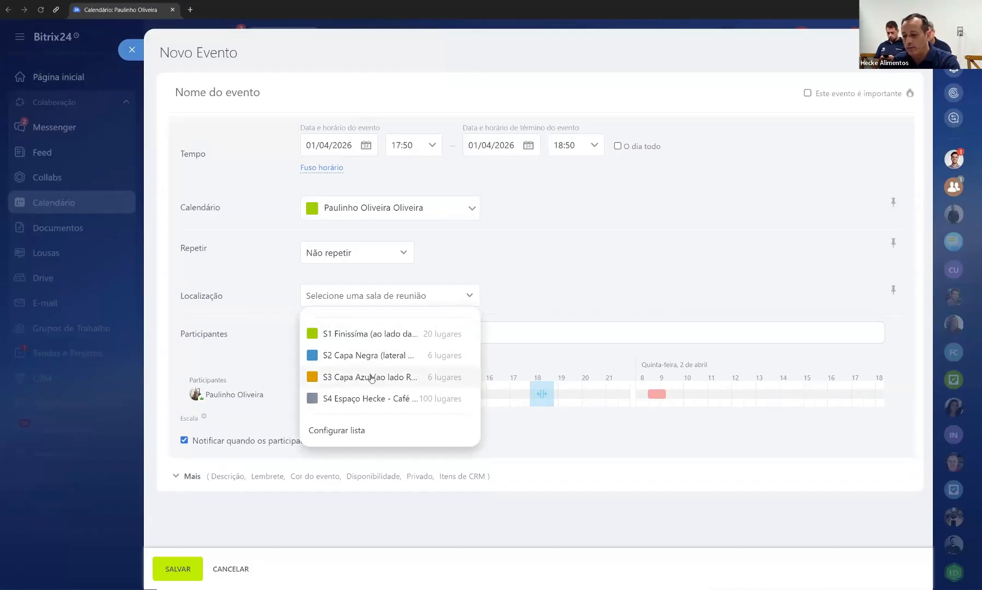
pyautogui.click(566, 239)
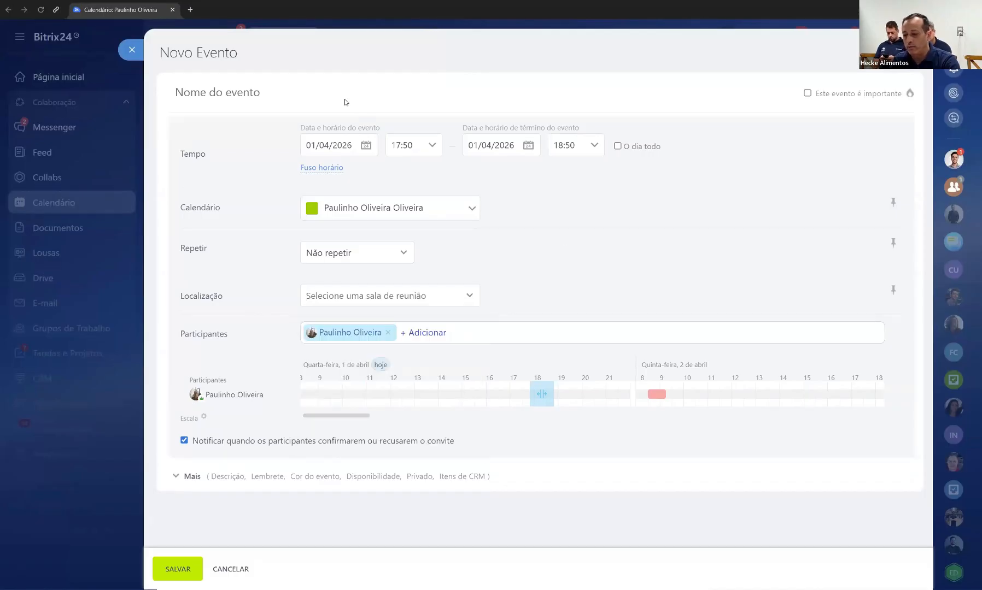
pyautogui.click(132, 53)
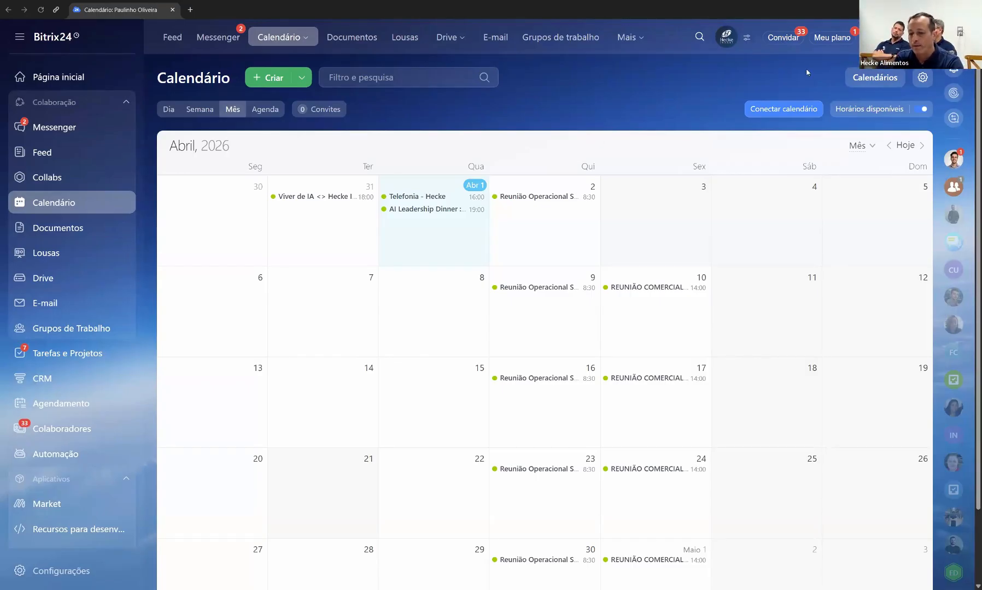
# Try to connect Google Calendar to the Calendar using the company account, authorising Bitrix24 Connector, and close the synchronisation panel.
pyautogui.click(920, 79)
pyautogui.click(863, 109)
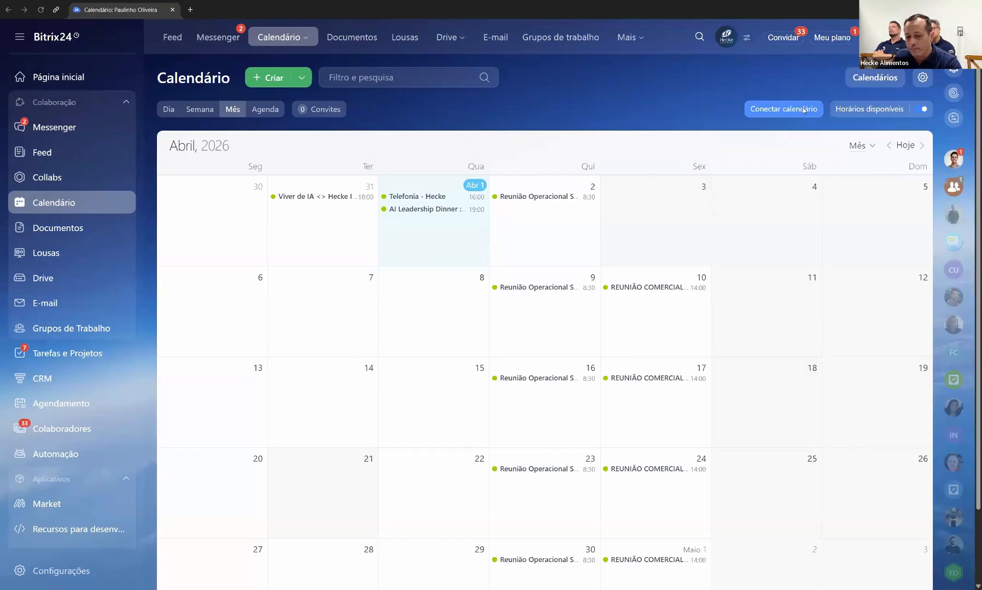
pyautogui.click(802, 109)
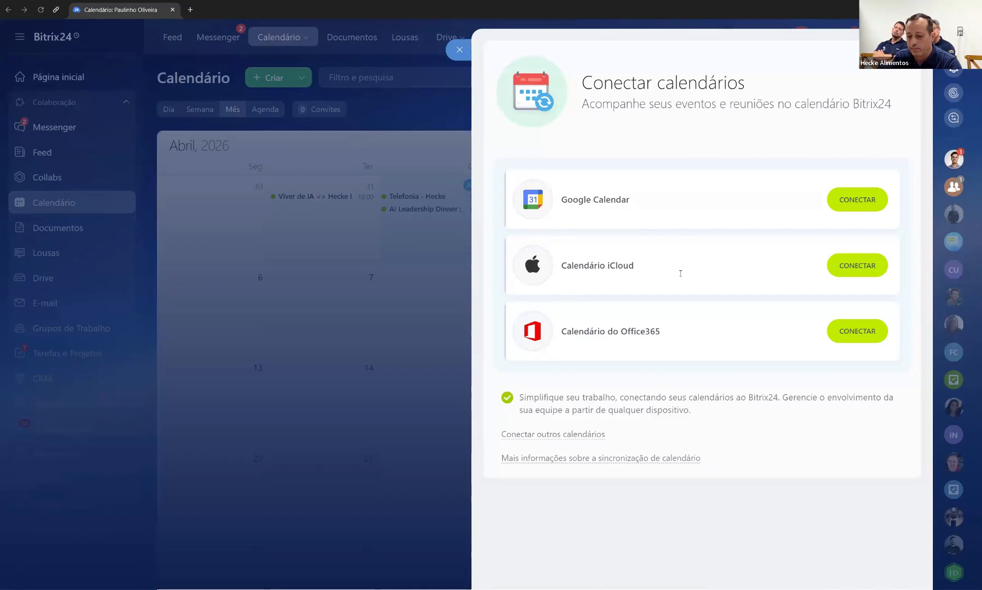
pyautogui.click(869, 212)
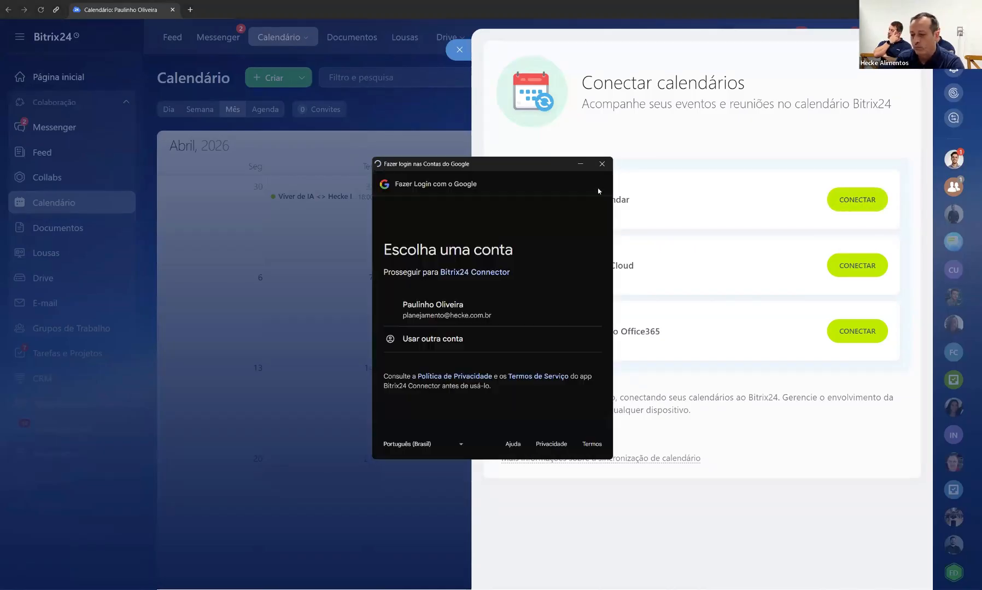
pyautogui.click(479, 313)
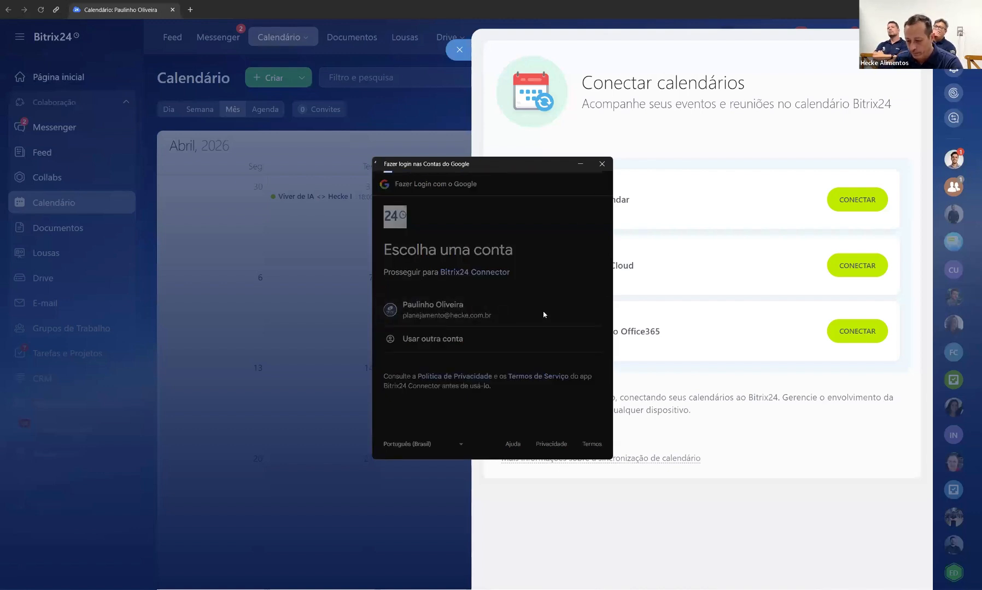
pyautogui.scroll(-1, 500, 388)
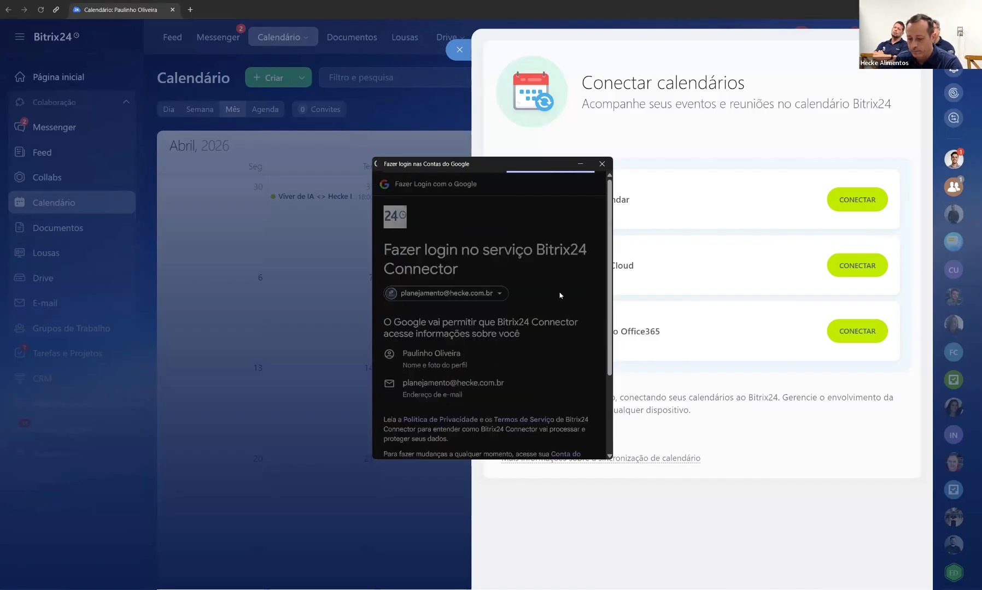
pyautogui.scroll(-5, 560, 295)
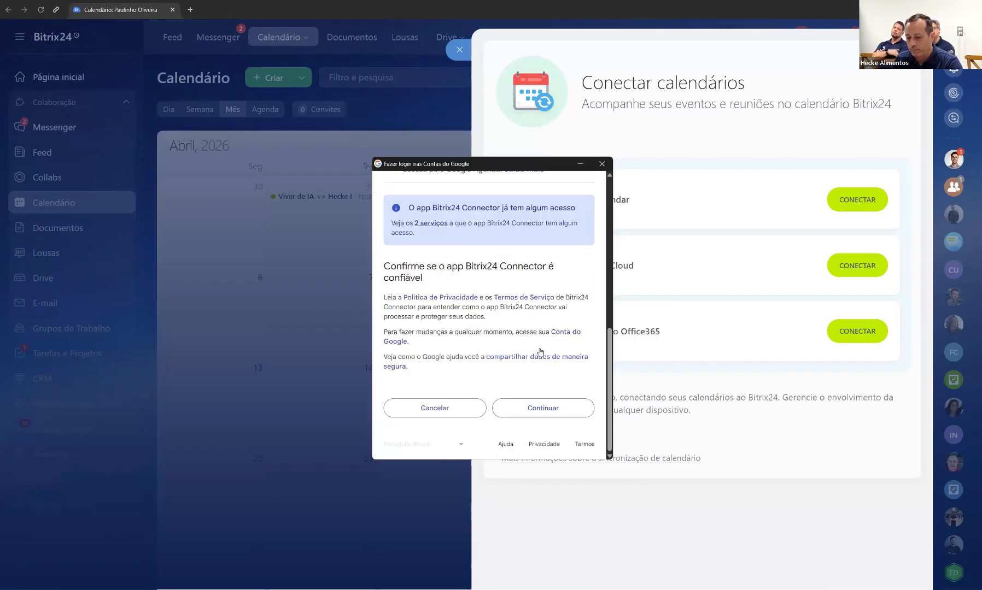
pyautogui.click(548, 408)
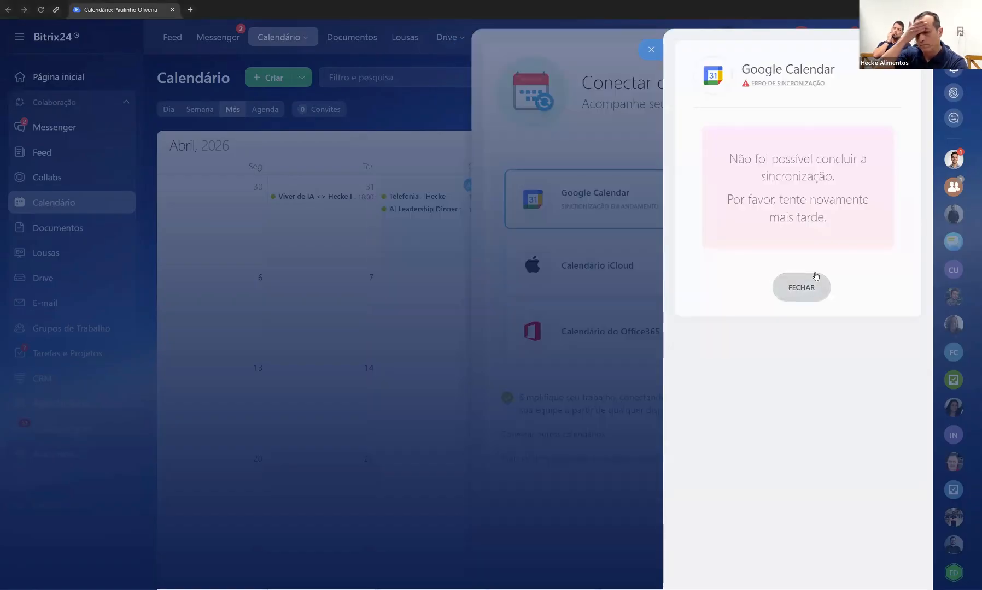
pyautogui.click(812, 290)
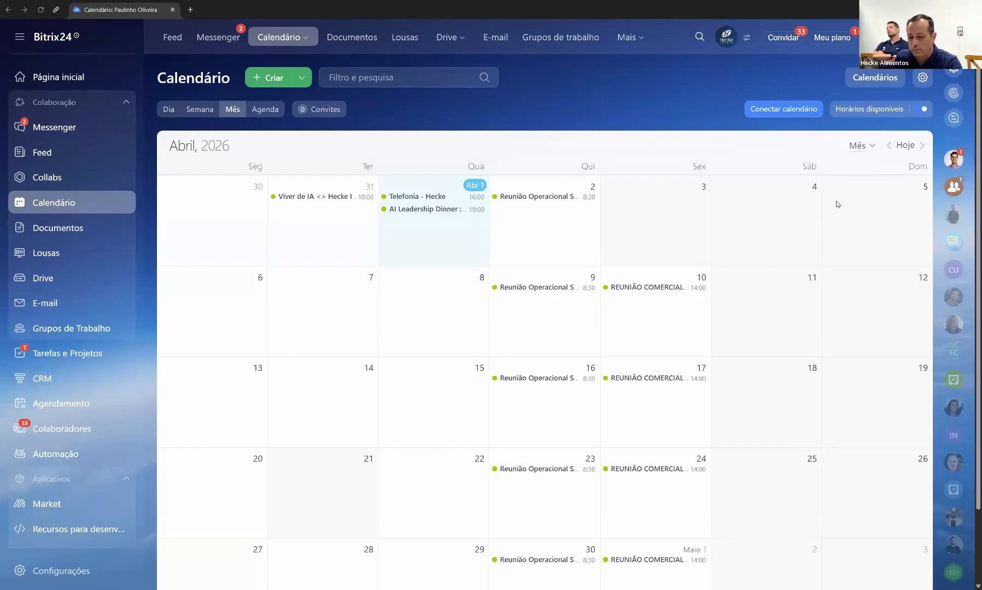
# Show the "Minhas tarefas" calendar in the month view and view the details of the "Contratação HL Solutions" task.
pyautogui.click(884, 77)
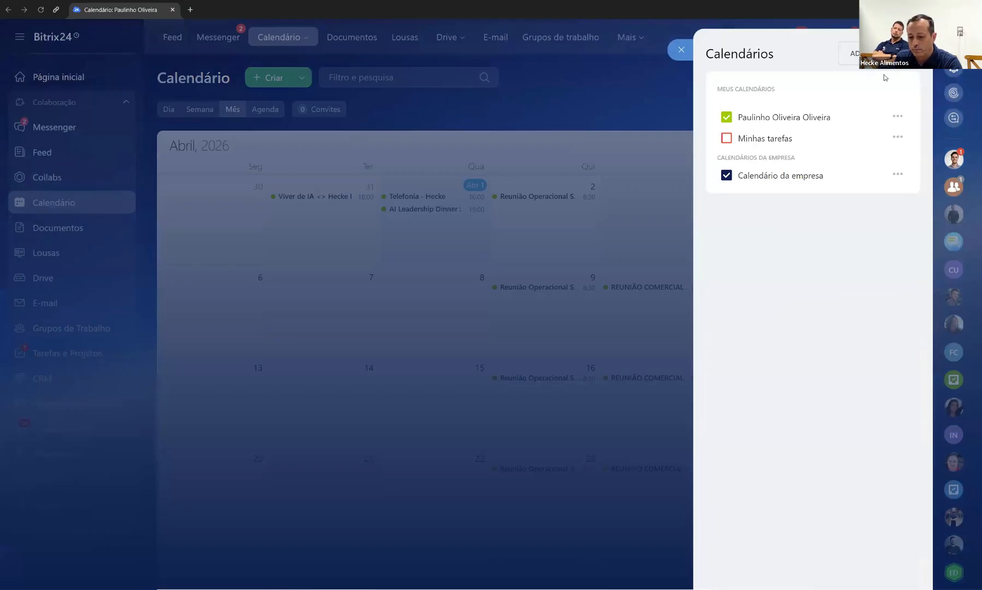
pyautogui.click(730, 139)
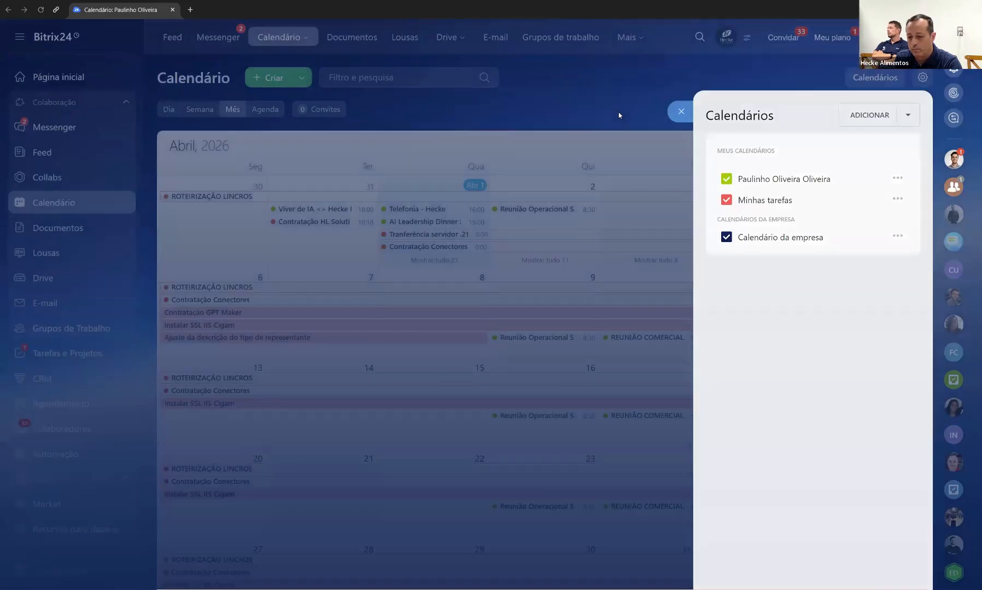
pyautogui.click(619, 114)
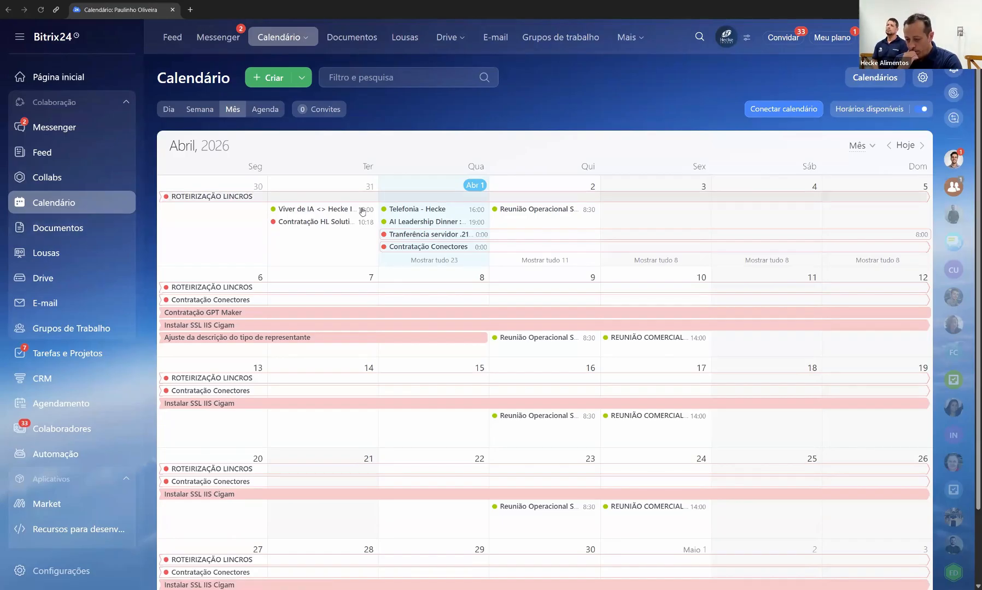
pyautogui.click(316, 223)
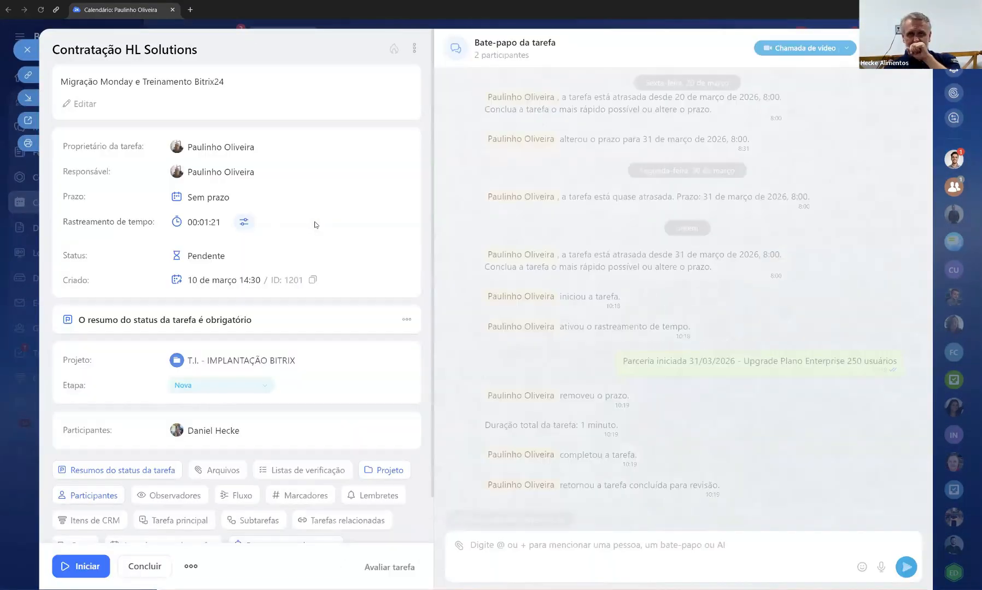
pyautogui.click(26, 50)
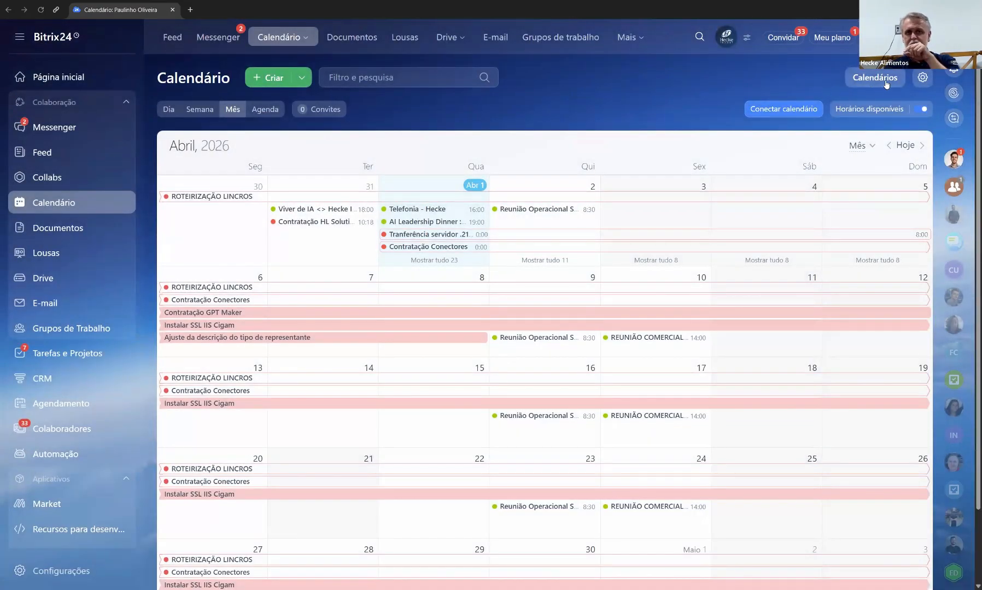
# Hide the "Minhas tarefas" calendar from the month view.
pyautogui.click(866, 77)
pyautogui.click(726, 138)
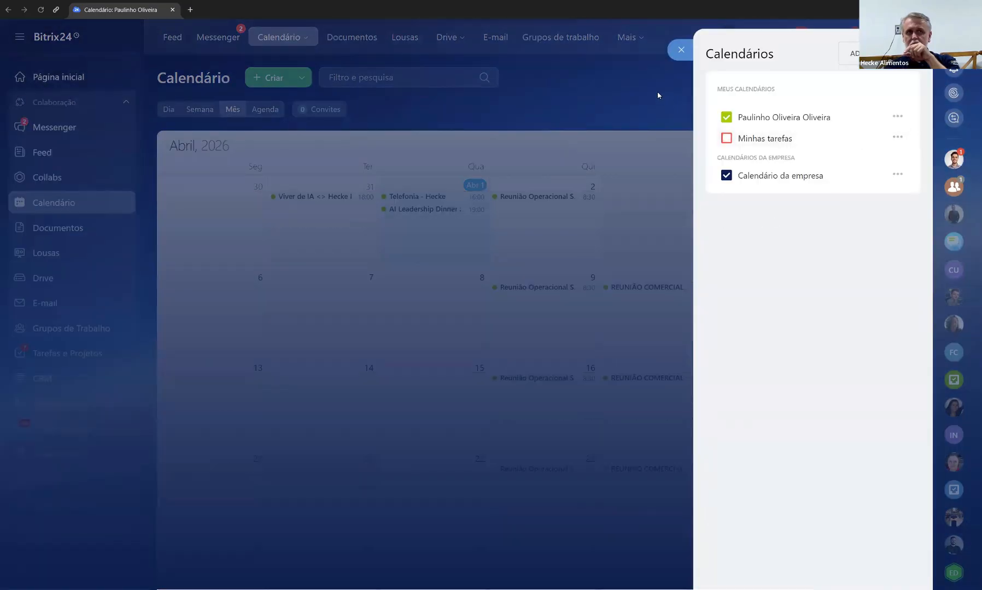
pyautogui.click(661, 149)
# View the full details of the April 2 "Reunião Operacional Semanal" event, including the availability of all participants and the room.
pyautogui.click(522, 196)
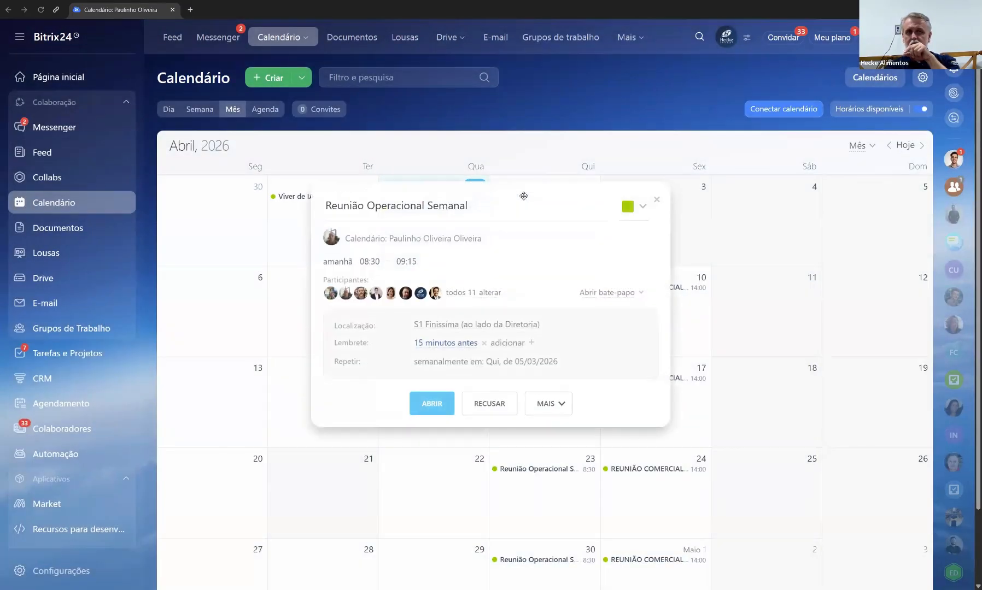
pyautogui.click(433, 404)
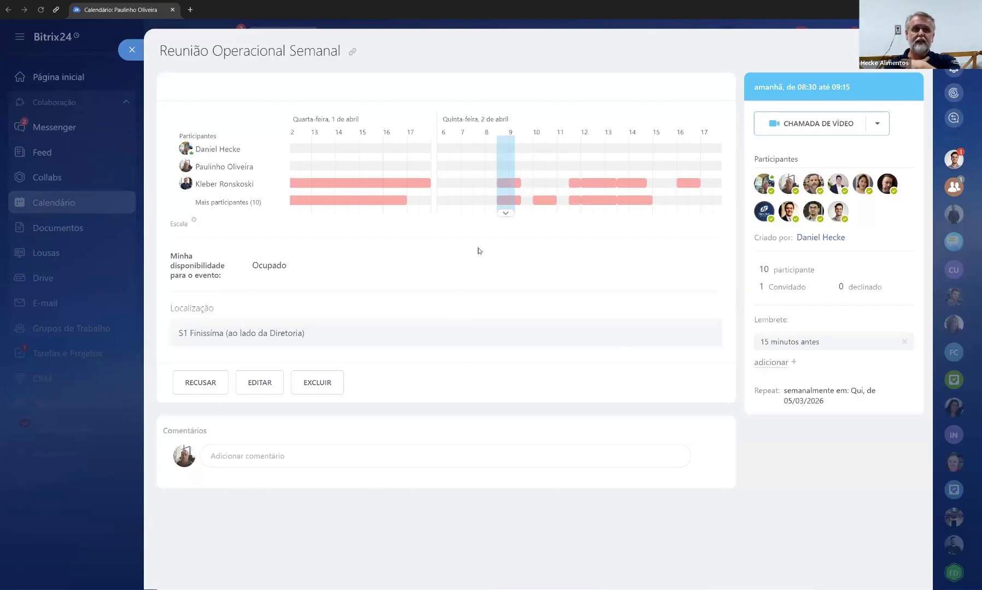
pyautogui.click(505, 213)
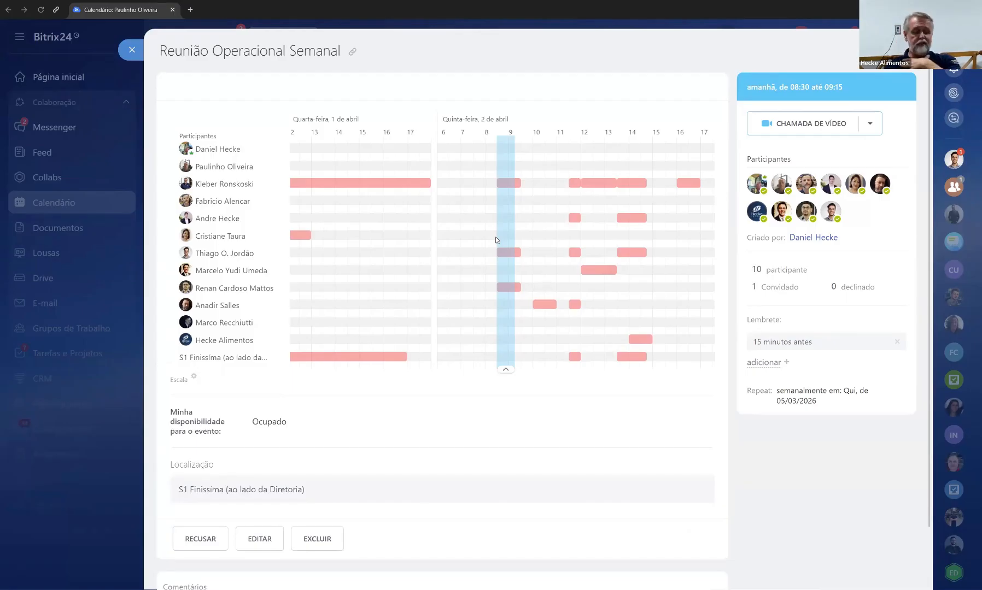
pyautogui.click(139, 68)
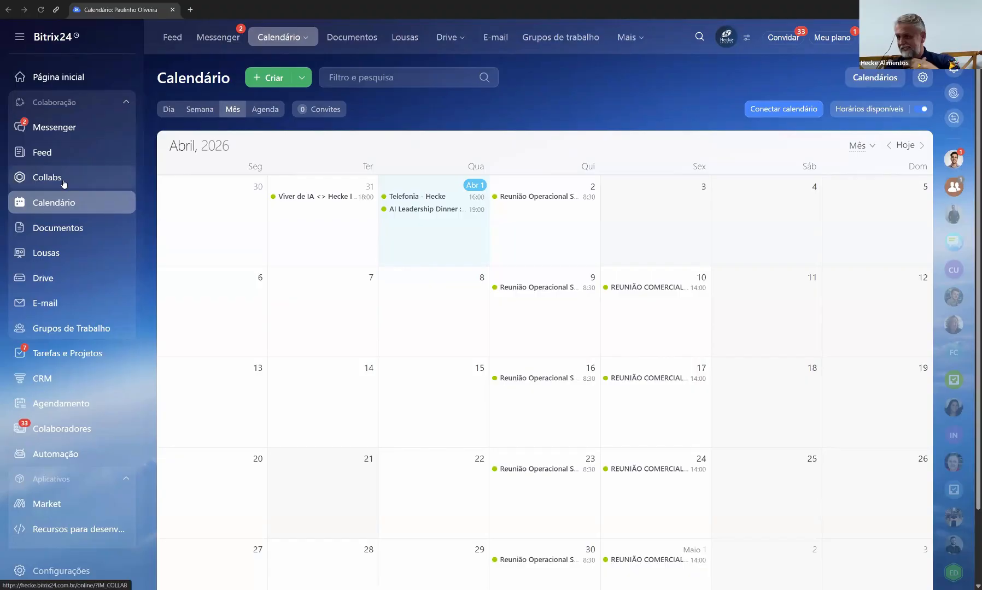
# Create a new blank spreadsheet from Documents, close it, and widen the file name column in the document list.
pyautogui.click(58, 235)
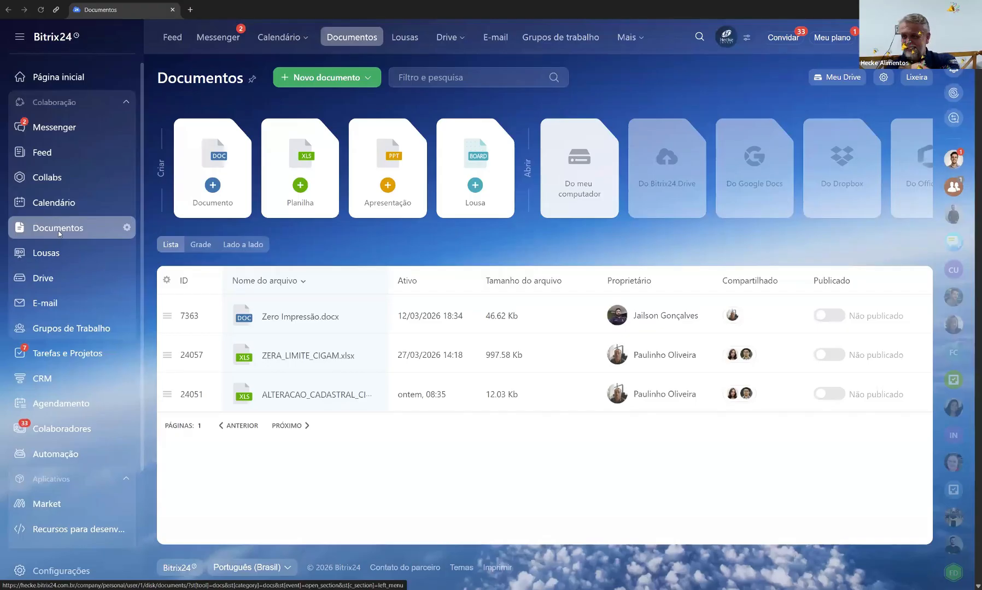
pyautogui.click(302, 164)
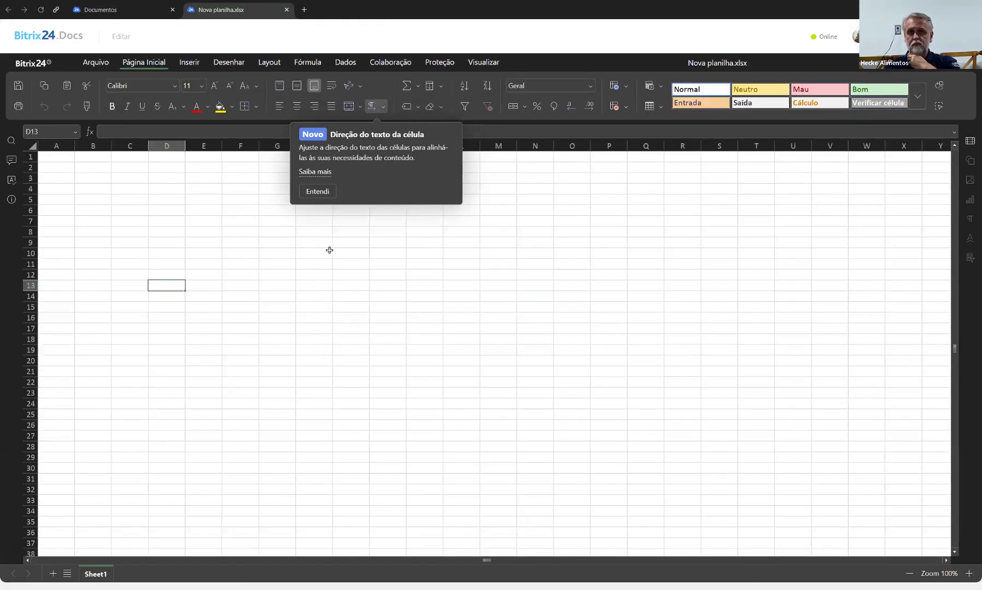
pyautogui.click(214, 227)
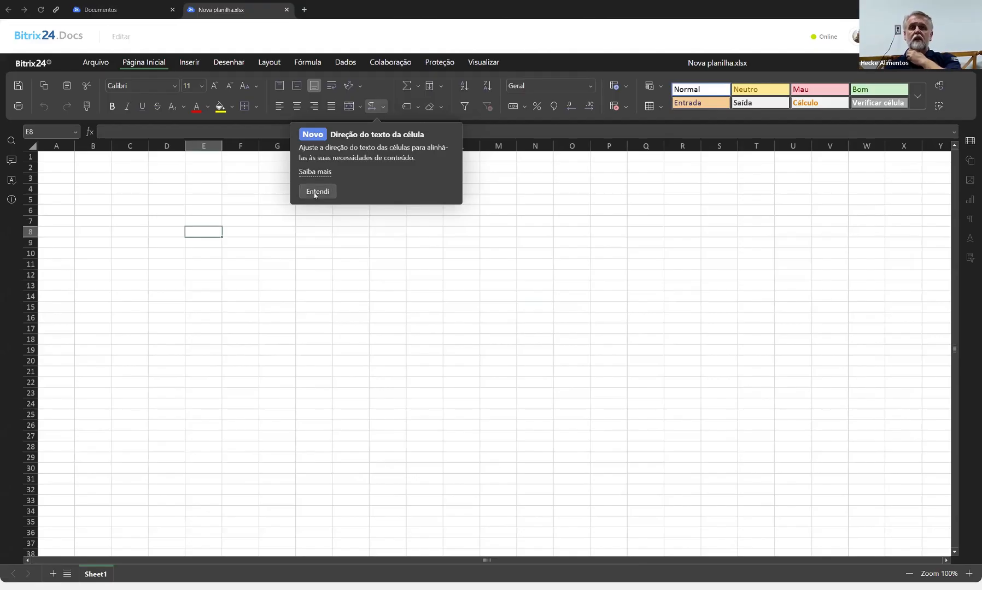
pyautogui.click(318, 193)
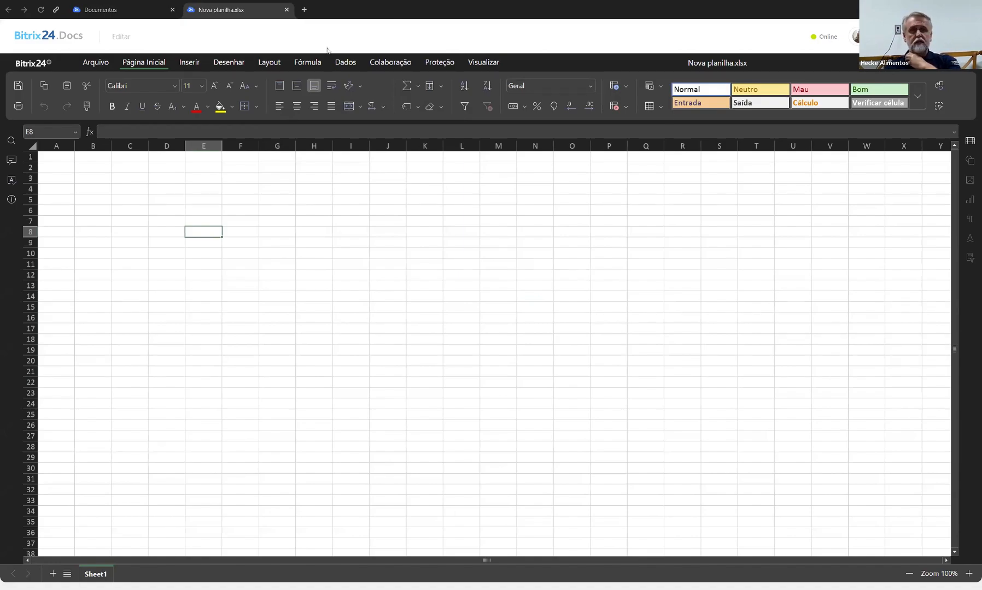
pyautogui.click(286, 9)
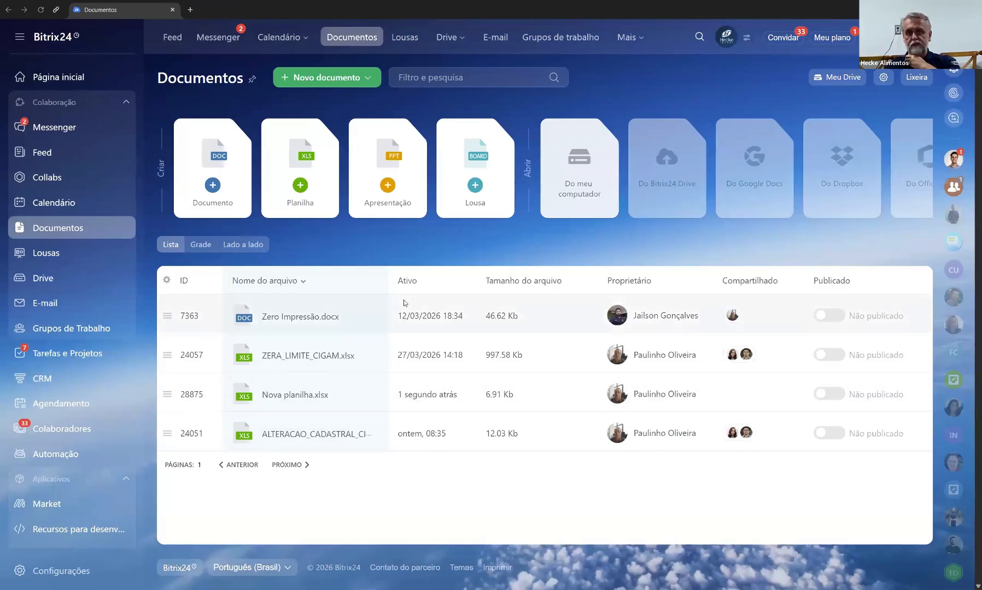
pyautogui.moveTo(388, 274); pyautogui.dragTo(497, 276)
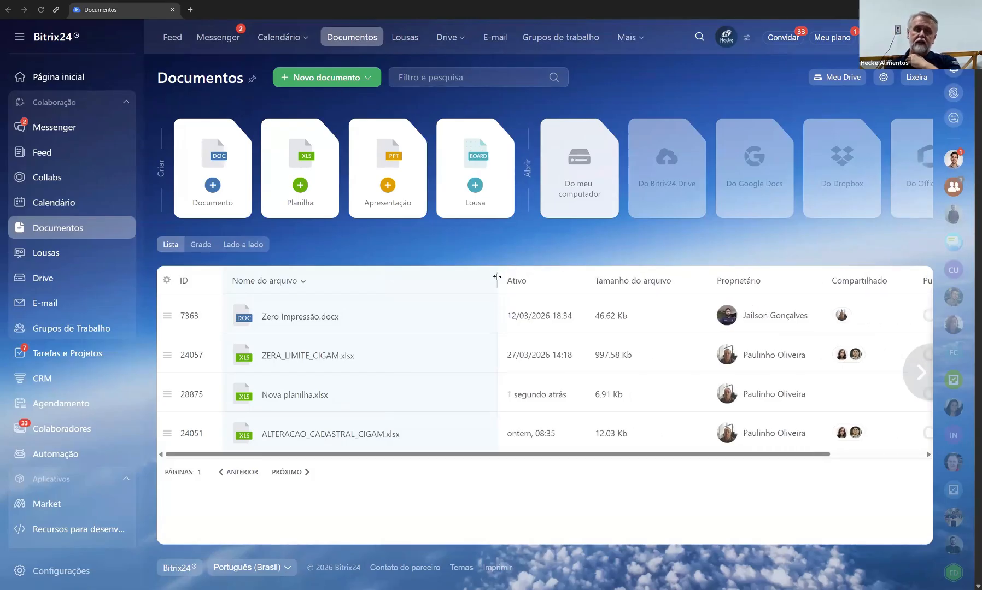
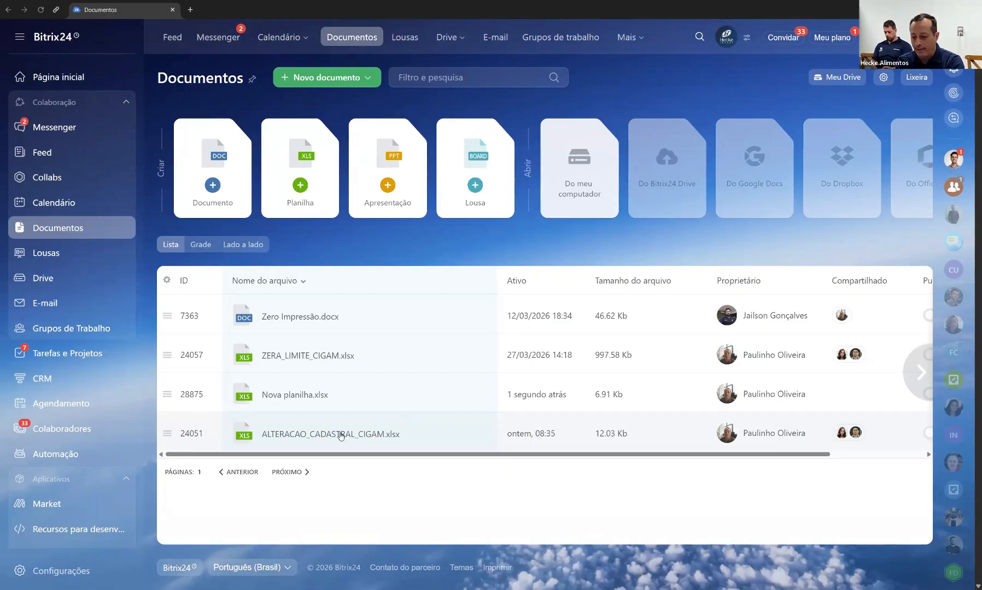
# Open ALTERACAO_CADASTRAL_CIGAM.xlsx, review its user sharing settings and the people and groups available to add, and close it without changes.
pyautogui.click(340, 434)
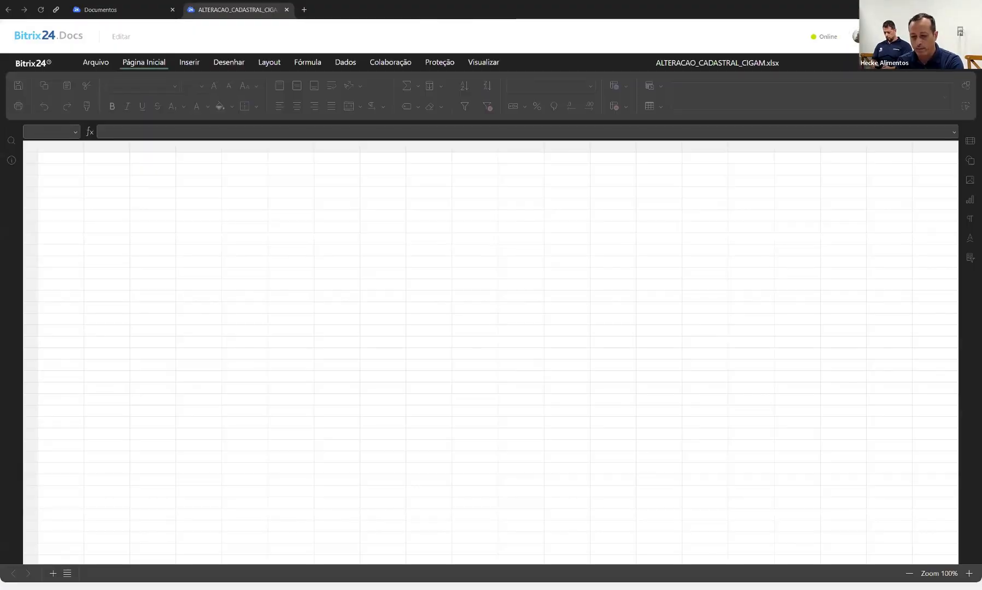
pyautogui.click(898, 36)
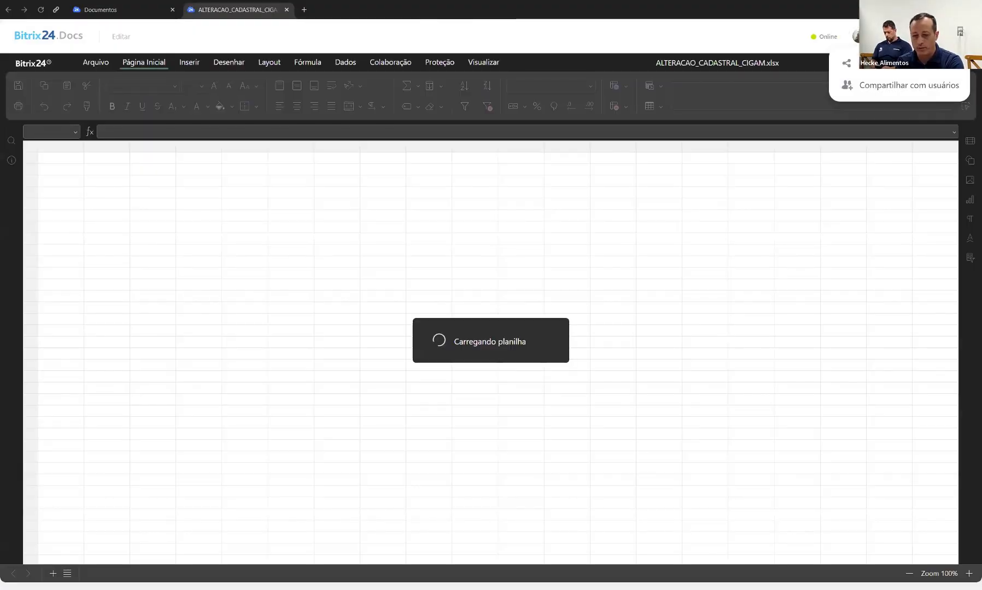
pyautogui.click(901, 87)
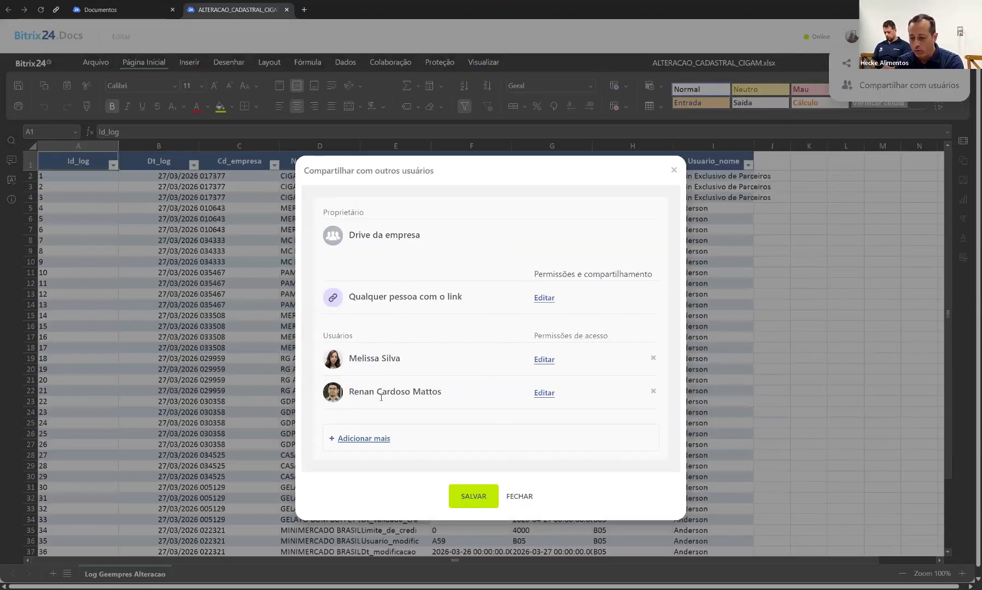
pyautogui.click(377, 439)
pyautogui.scroll(-2, 475, 450)
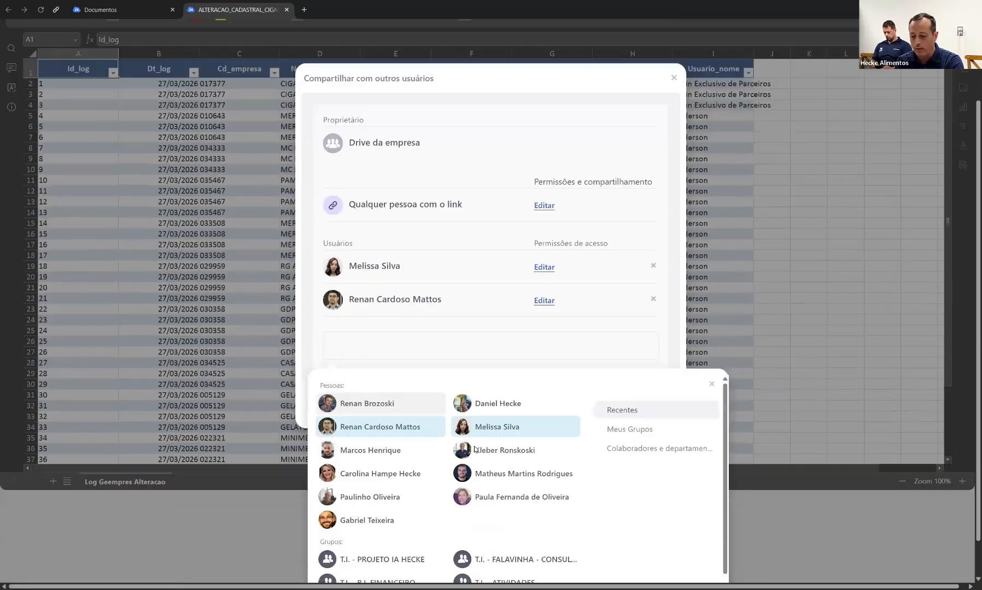
pyautogui.scroll(-1, 475, 450)
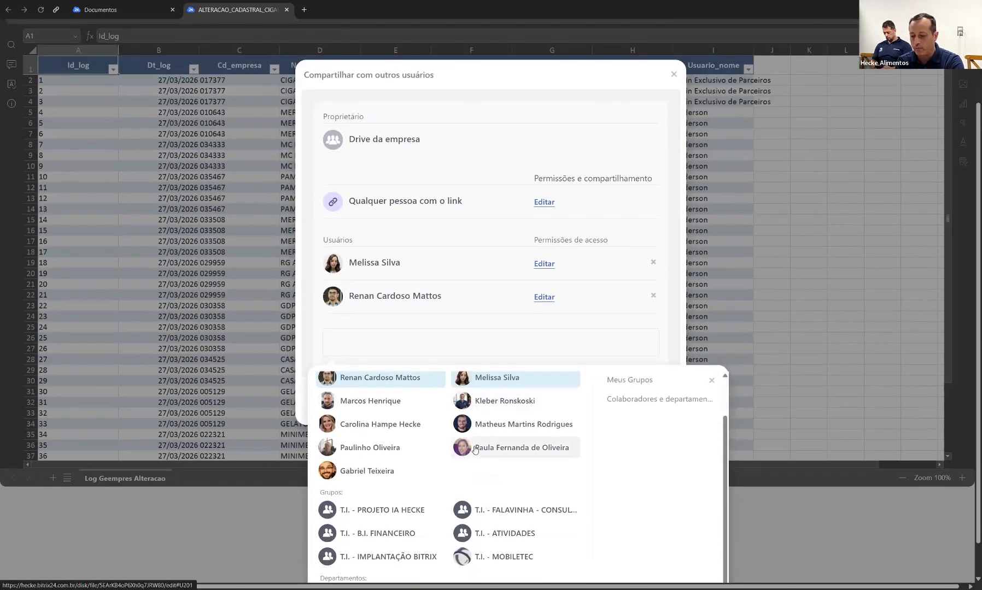
pyautogui.scroll(1, 475, 450)
pyautogui.scroll(-1, 475, 450)
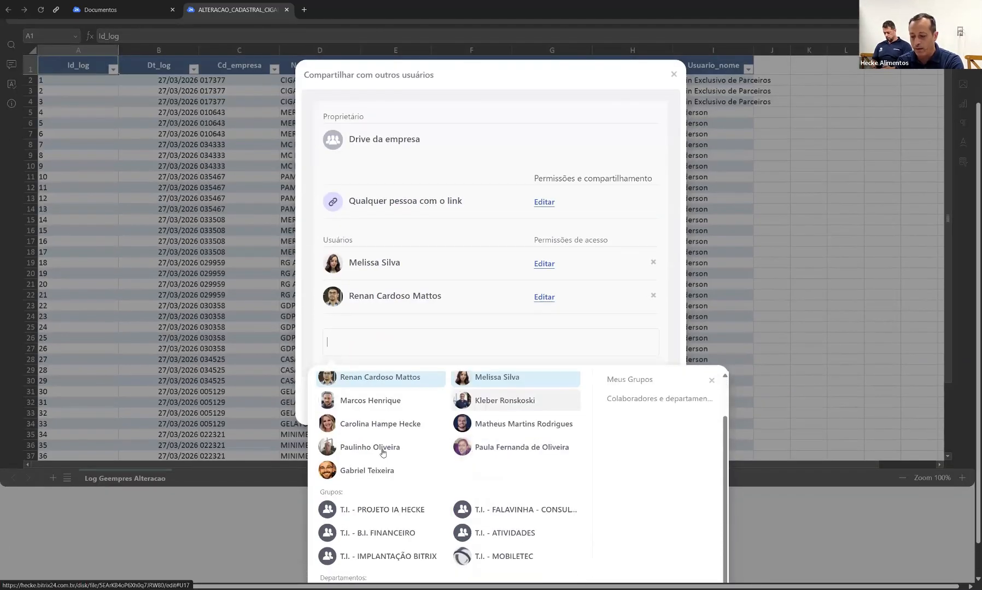
pyautogui.scroll(1, 383, 452)
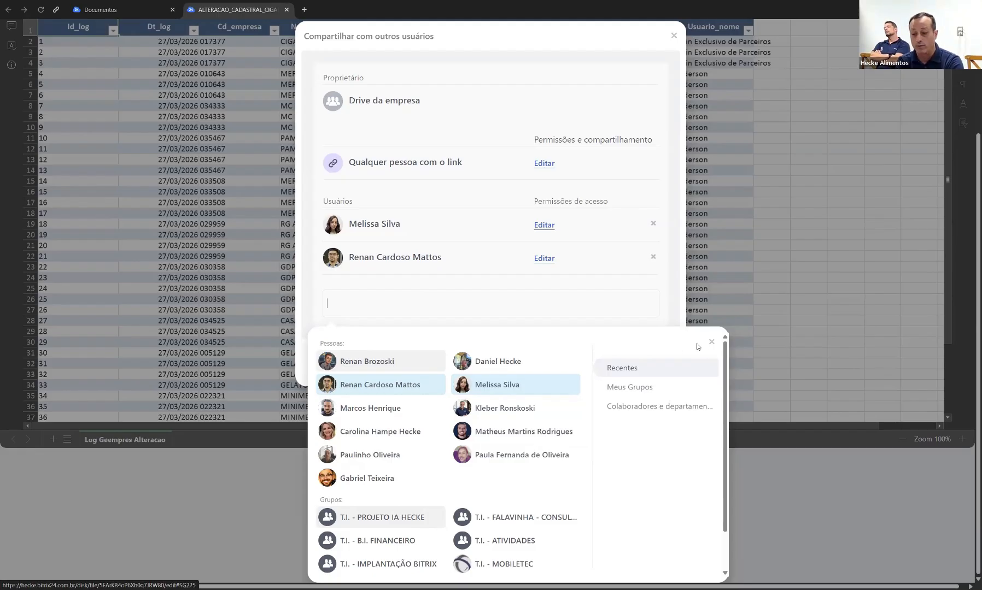
pyautogui.click(711, 341)
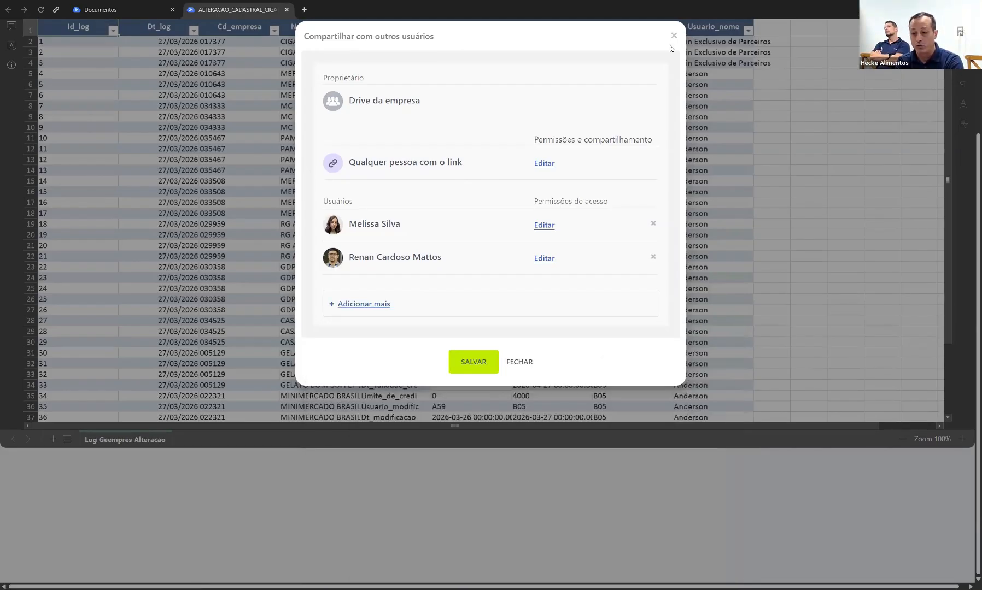
pyautogui.click(673, 36)
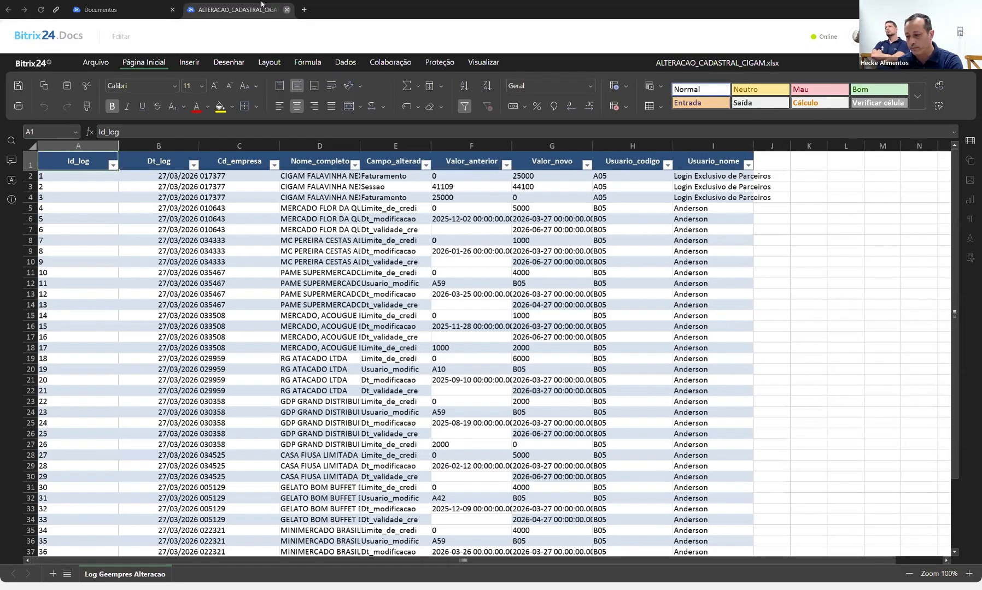
pyautogui.click(287, 9)
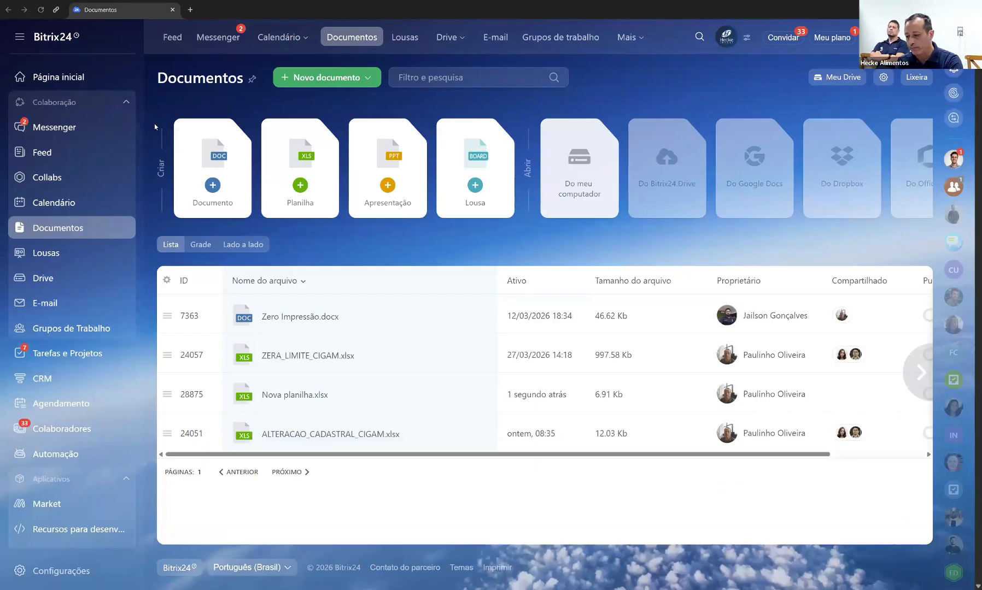
# Look through the folders in Meu Drive, open the HECKE folder, and widen its Nome column.
pyautogui.click(51, 283)
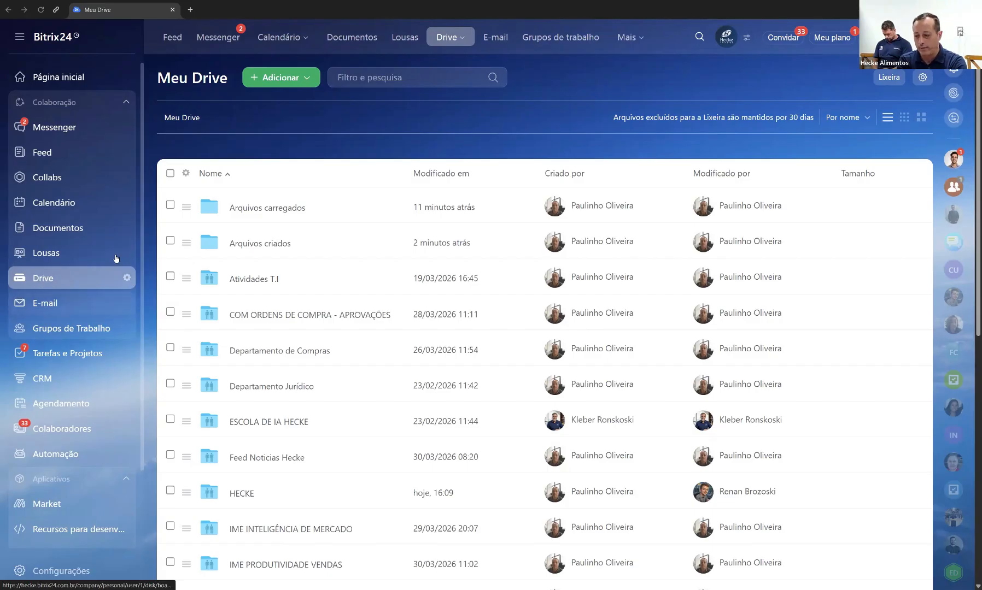
pyautogui.scroll(-7, 268, 257)
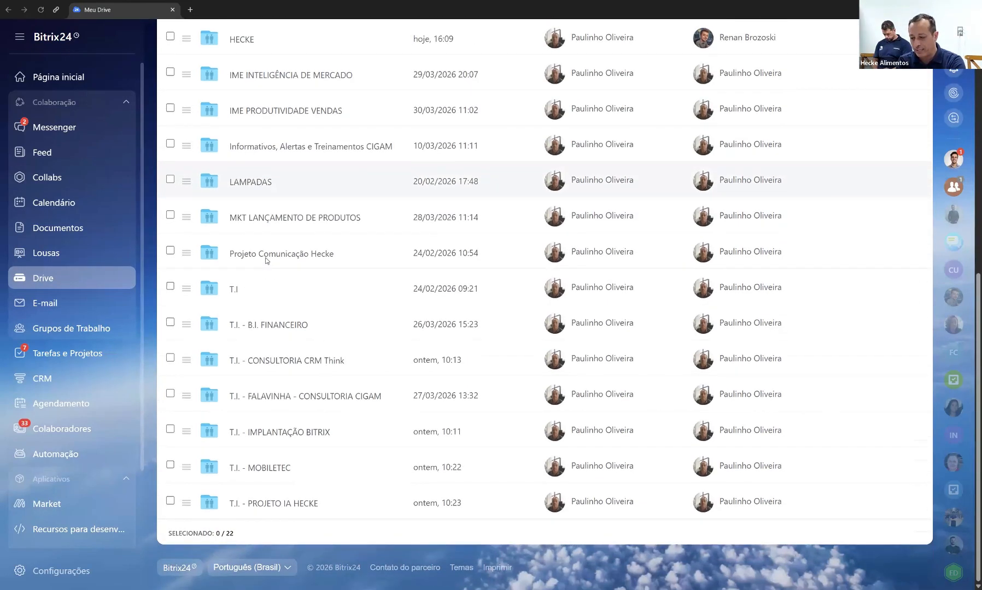
pyautogui.scroll(8, 267, 261)
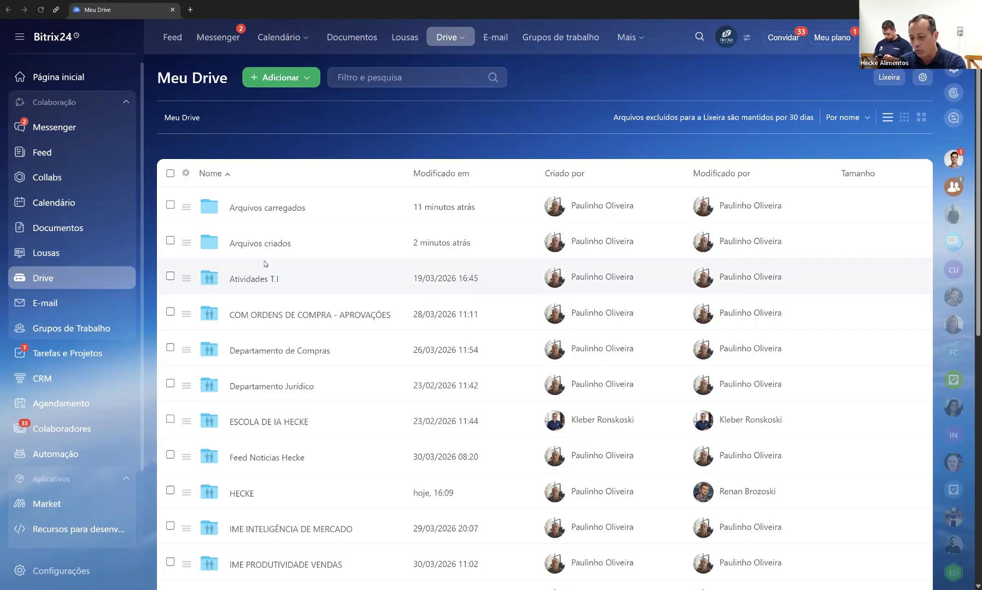
pyautogui.click(241, 494)
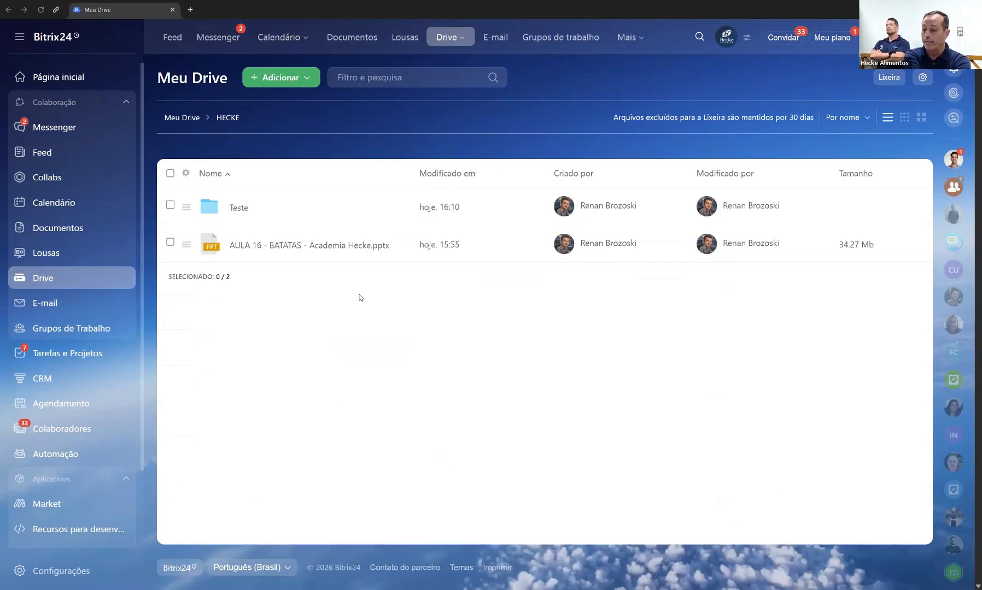
pyautogui.moveTo(411, 169); pyautogui.dragTo(497, 170)
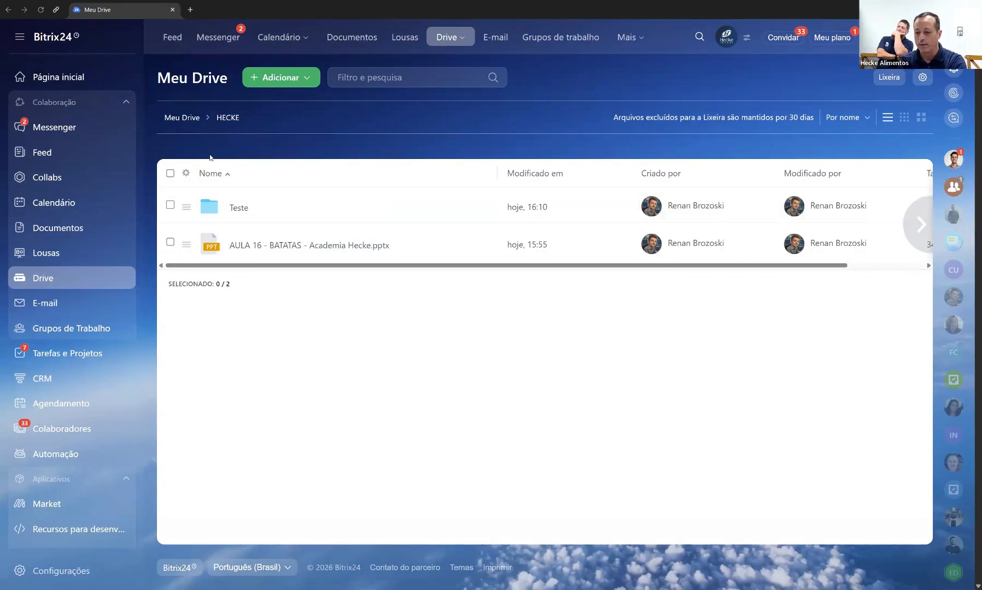
# Return to the root of Meu Drive, review the list of group folders, and reopen the HECKE folder.
pyautogui.click(117, 288)
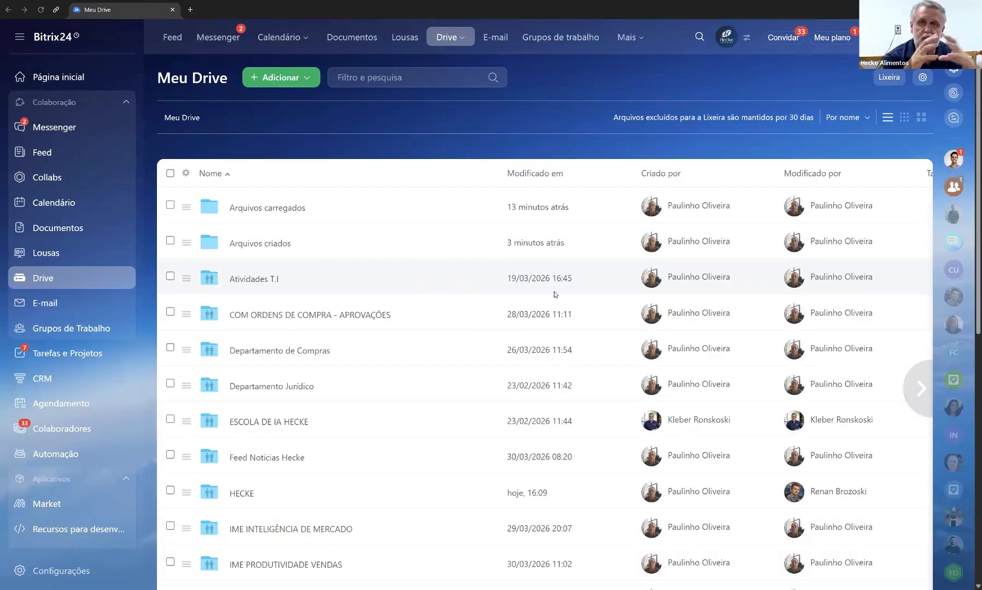
pyautogui.scroll(-6, 554, 292)
pyautogui.scroll(-3, 557, 302)
pyautogui.scroll(3, 558, 302)
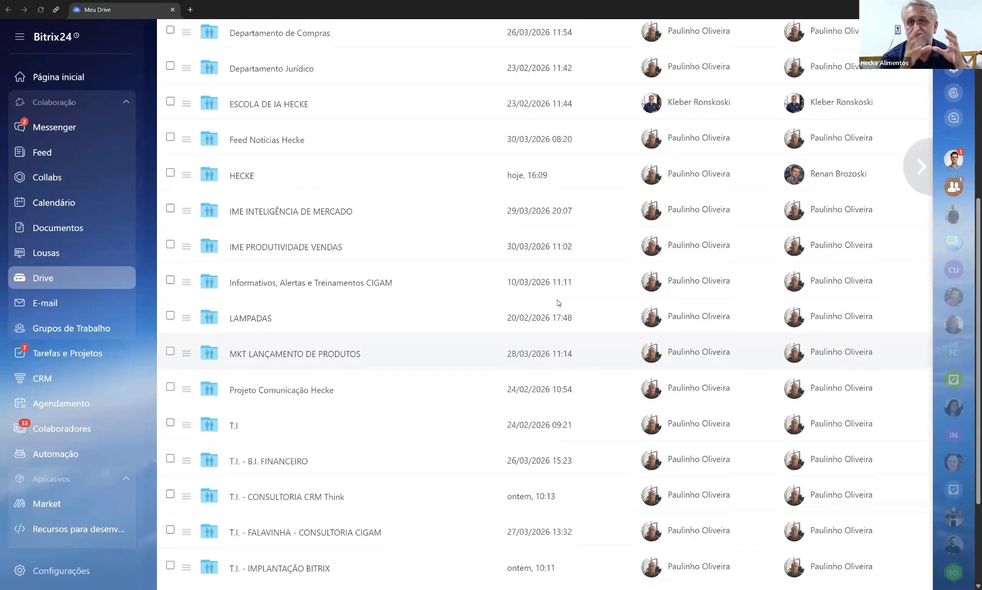
pyautogui.scroll(6, 558, 302)
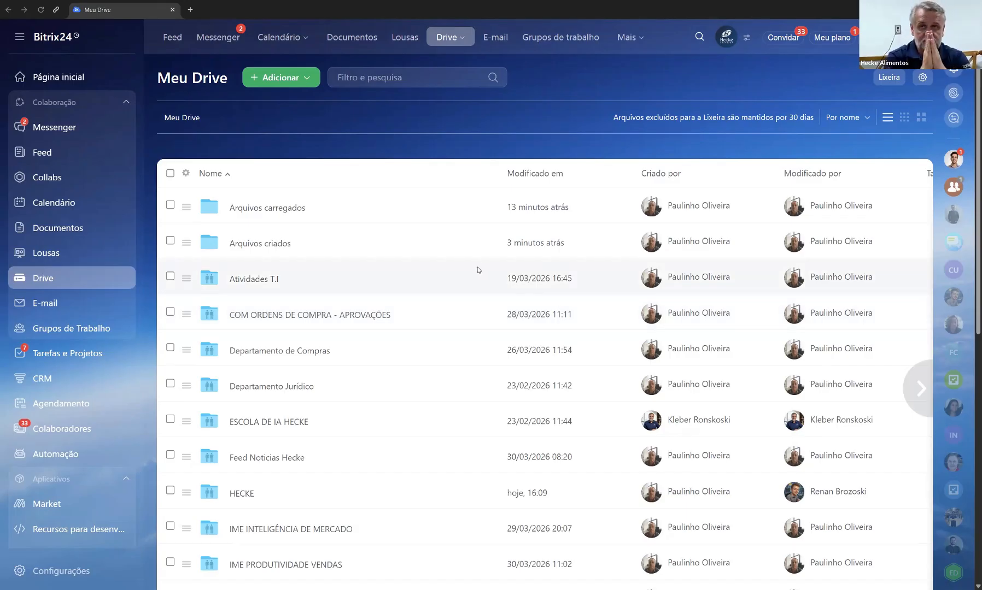
pyautogui.scroll(-1, 326, 320)
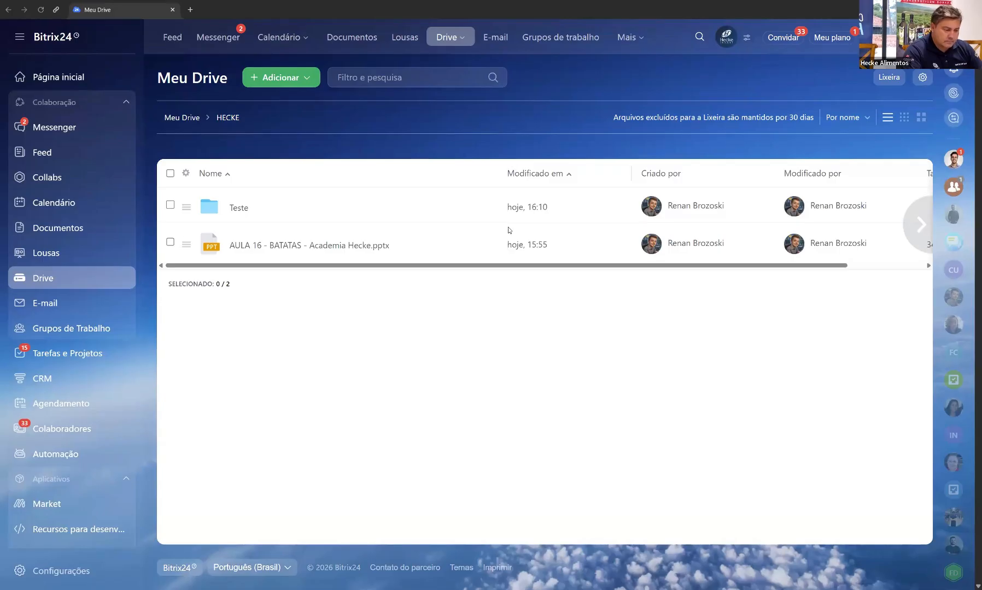
pyautogui.click(50, 278)
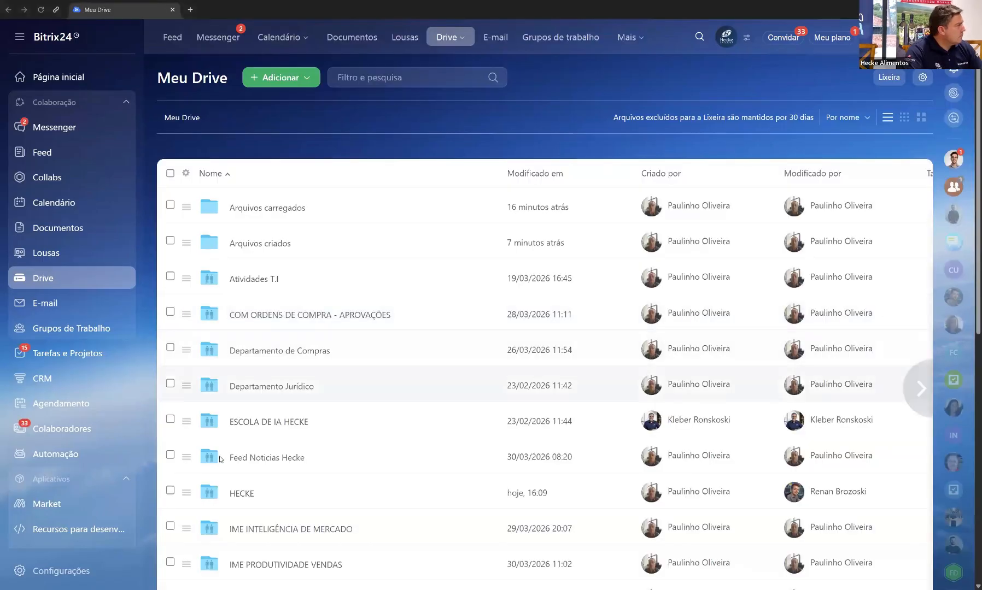
pyautogui.click(241, 494)
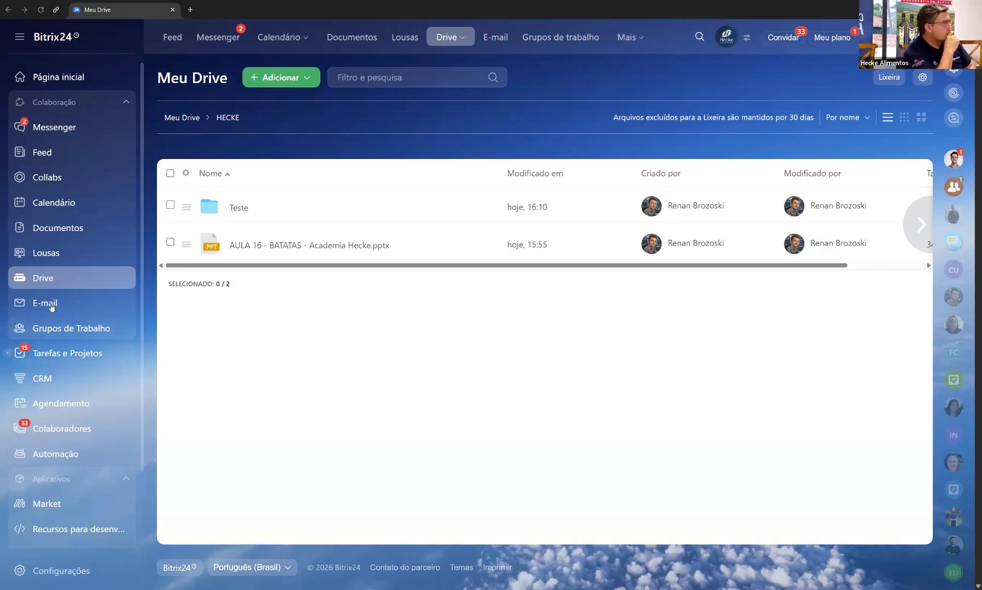
# View the Grupos de Trabalho list and look through the Projetos list in Tarefas e Projetos.
pyautogui.click(63, 334)
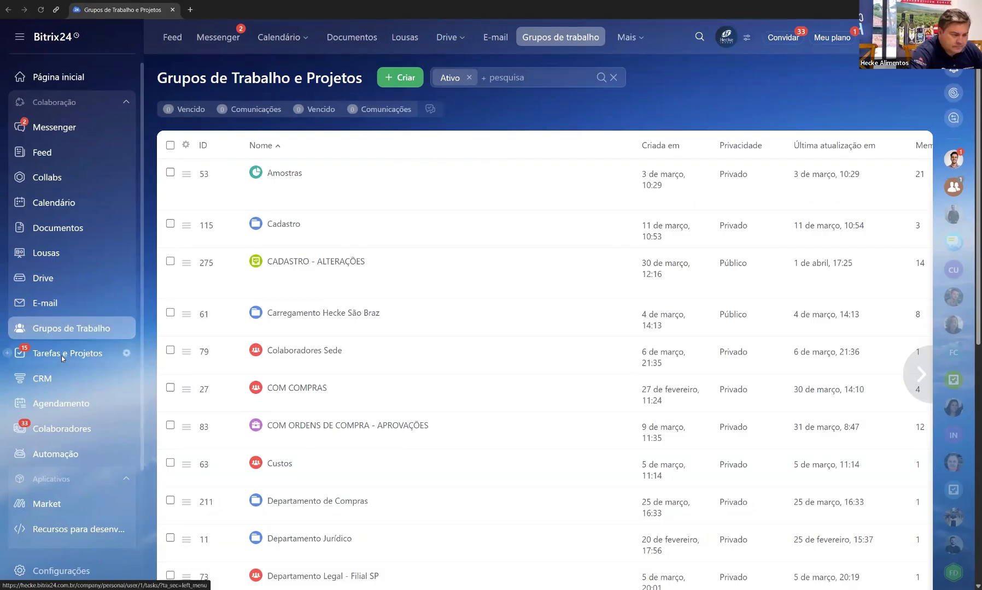
pyautogui.click(61, 356)
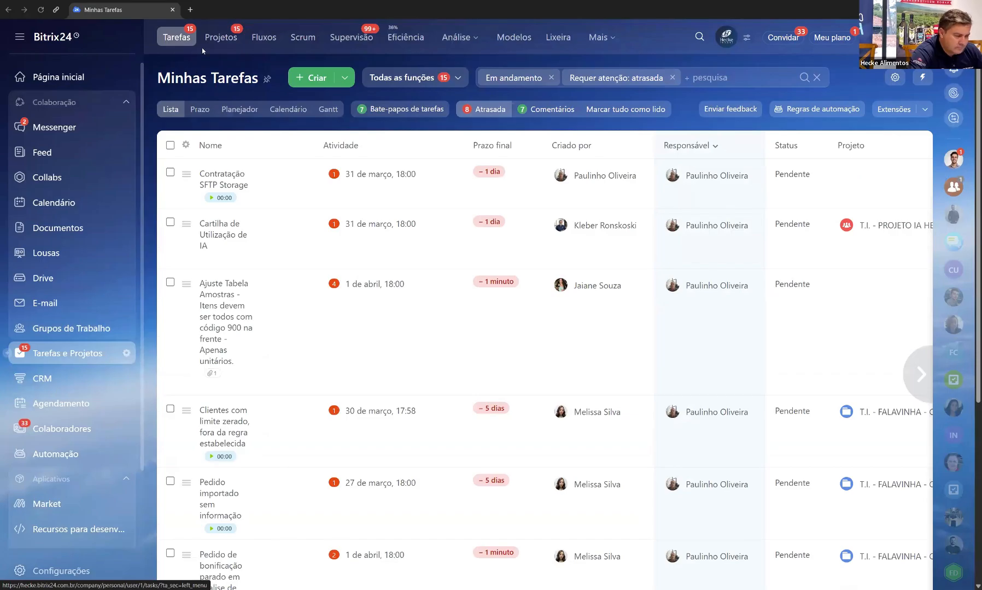
pyautogui.click(222, 38)
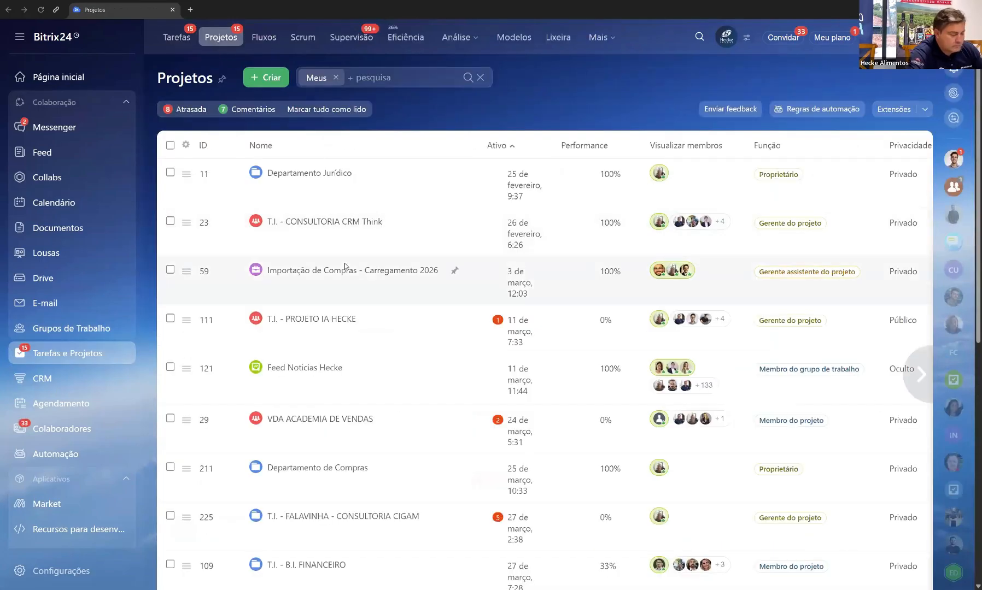
pyautogui.scroll(-3, 342, 273)
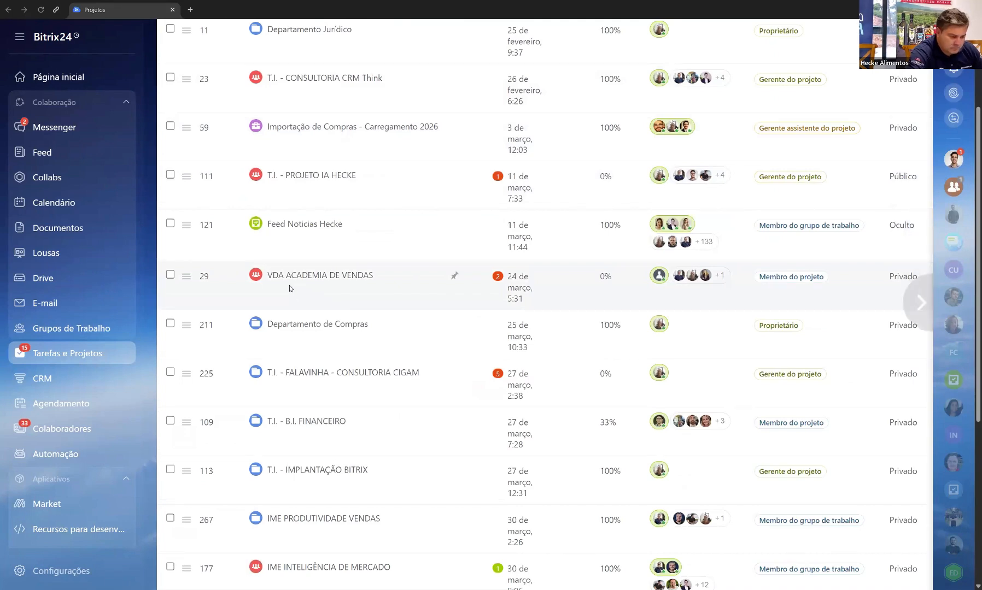
pyautogui.scroll(3, 290, 288)
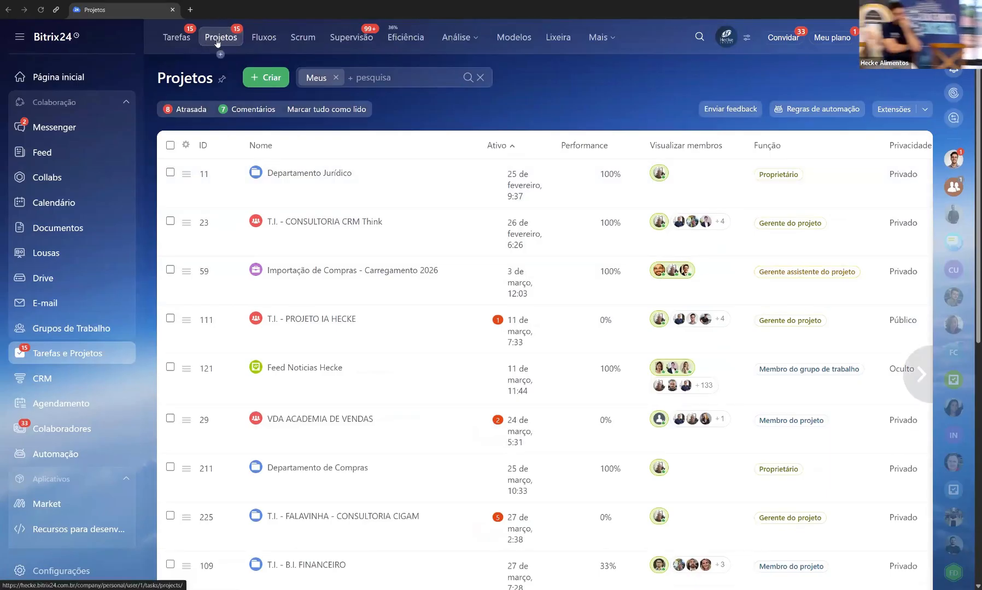
# Switch briefly to the task list, return to Projetos, search the projects for "vda", and clear the search text.
pyautogui.click(192, 38)
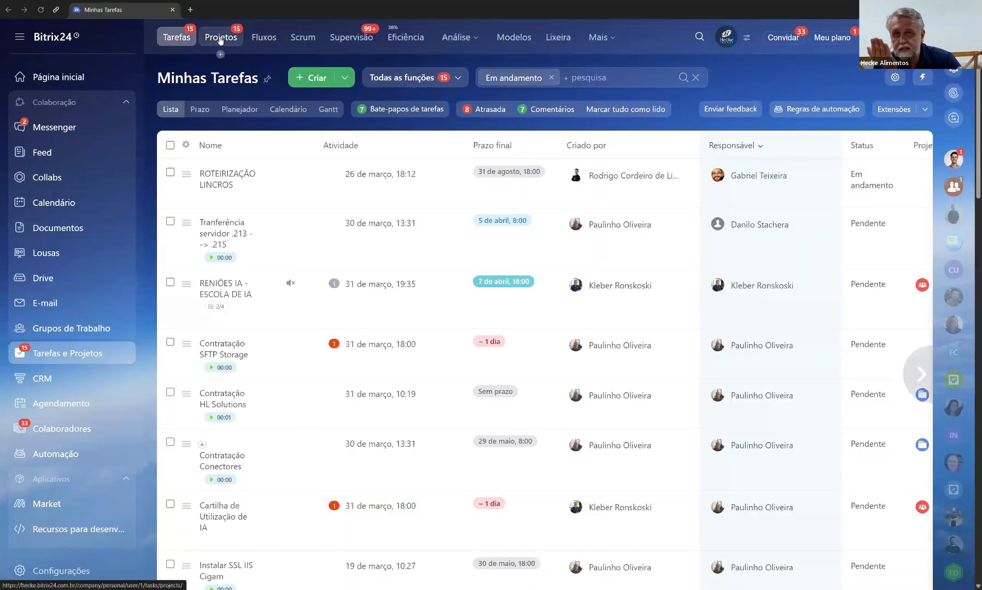
pyautogui.click(221, 40)
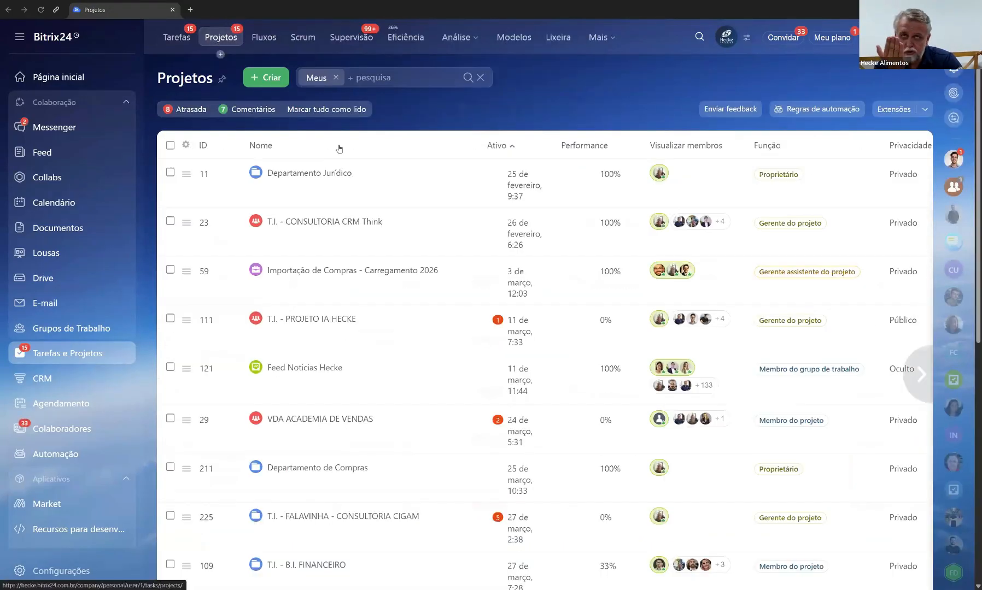
pyautogui.click(401, 72)
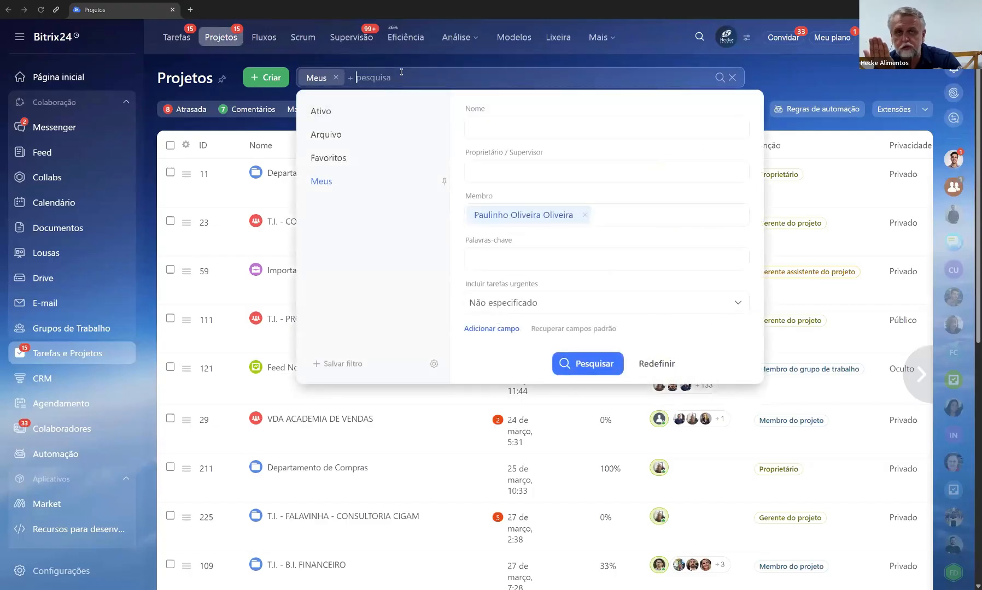
pyautogui.write('vda')
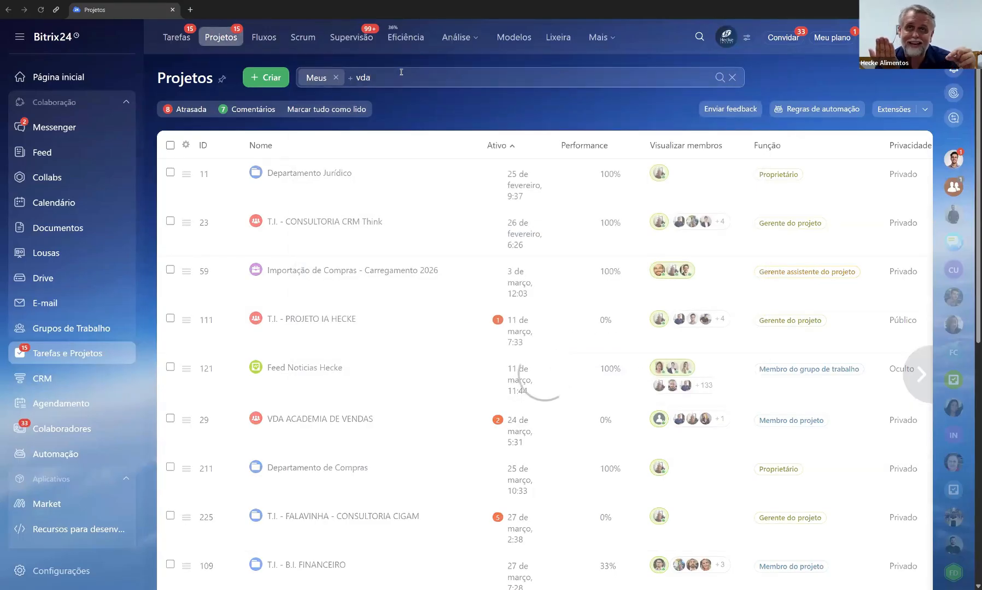
pyautogui.press('BackSpace')
pyautogui.press('BackSpace')
pyautogui.press('BackSpace')
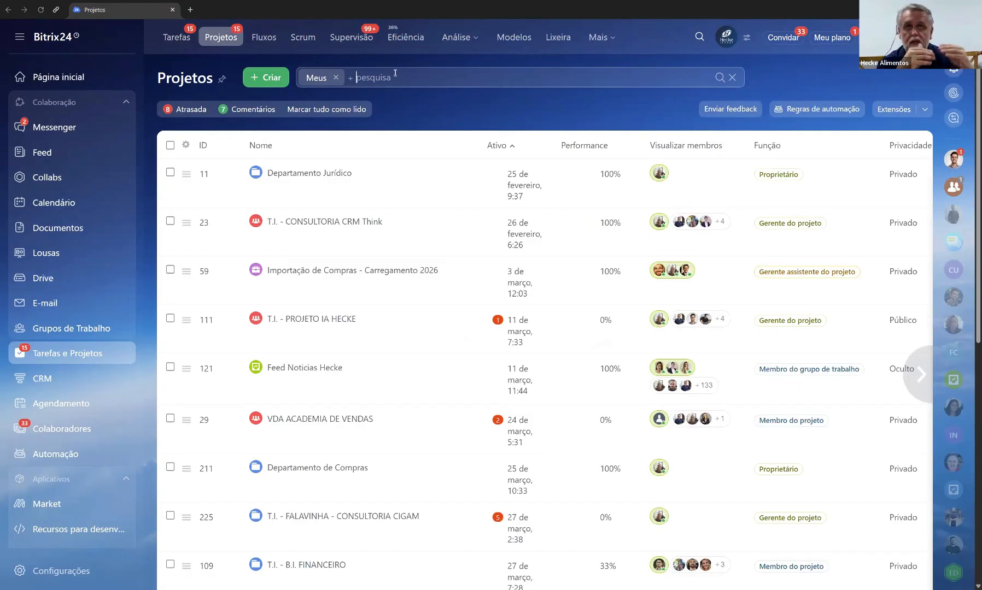
# Examine the remaining projects down to the end of the Projetos list.
pyautogui.scroll(-6, 394, 212)
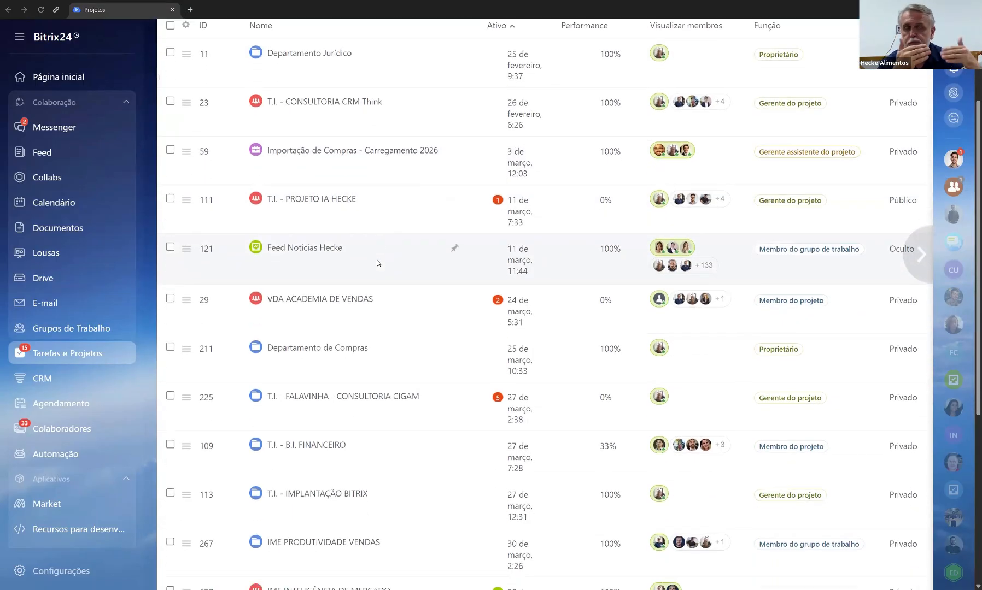
pyautogui.scroll(-2, 377, 263)
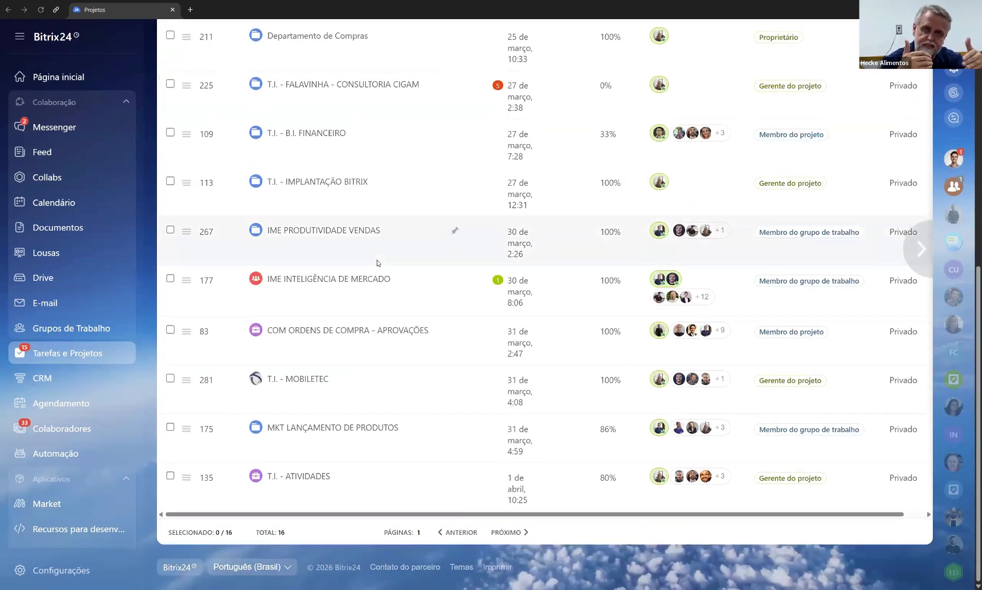
pyautogui.click(526, 532)
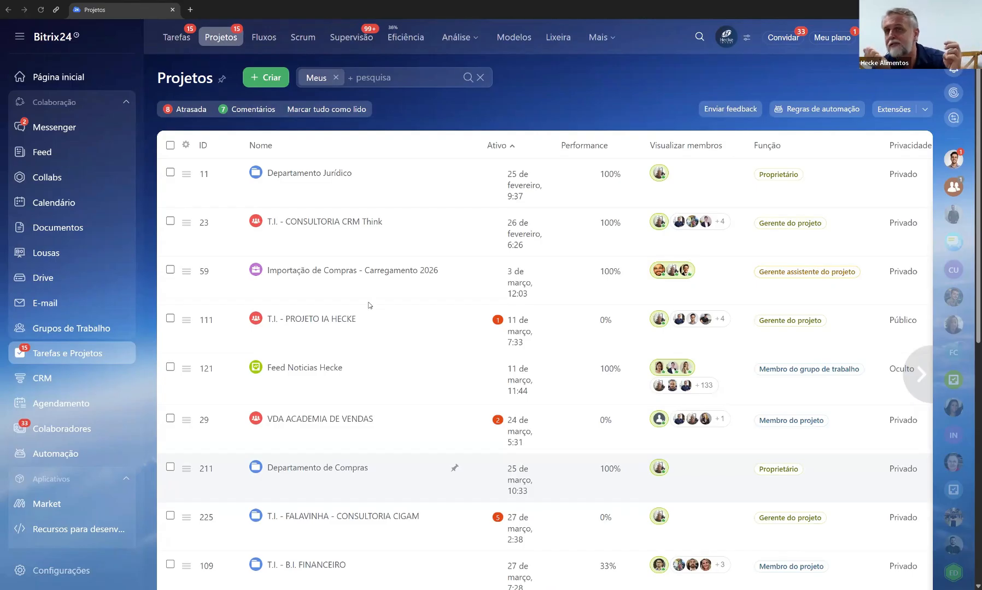
# Sort the Minhas Tarefas list by Prazo final with the earliest deadlines first and review the overdue tasks.
pyautogui.click(177, 38)
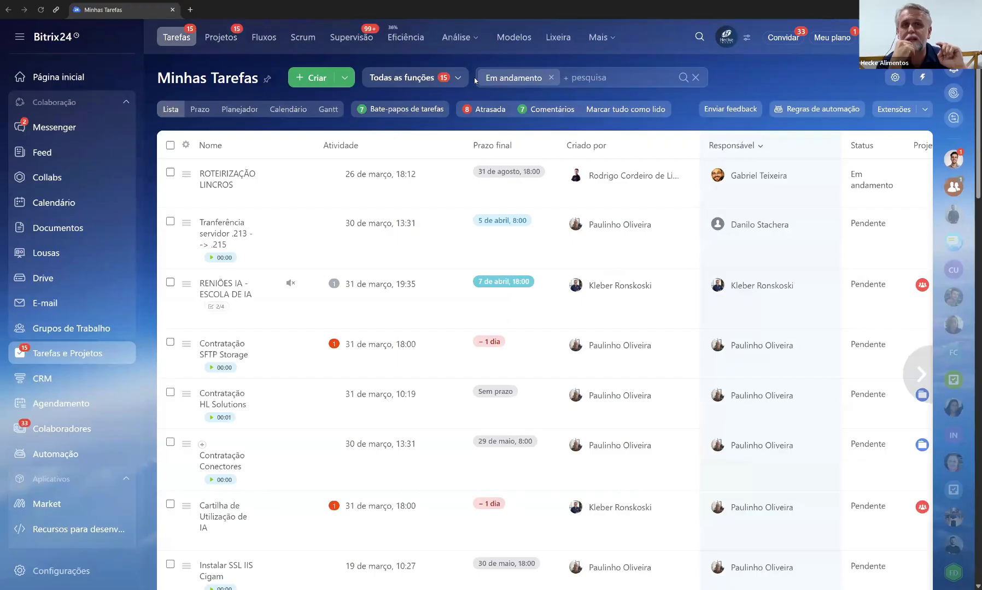
pyautogui.click(365, 147)
pyautogui.click(504, 146)
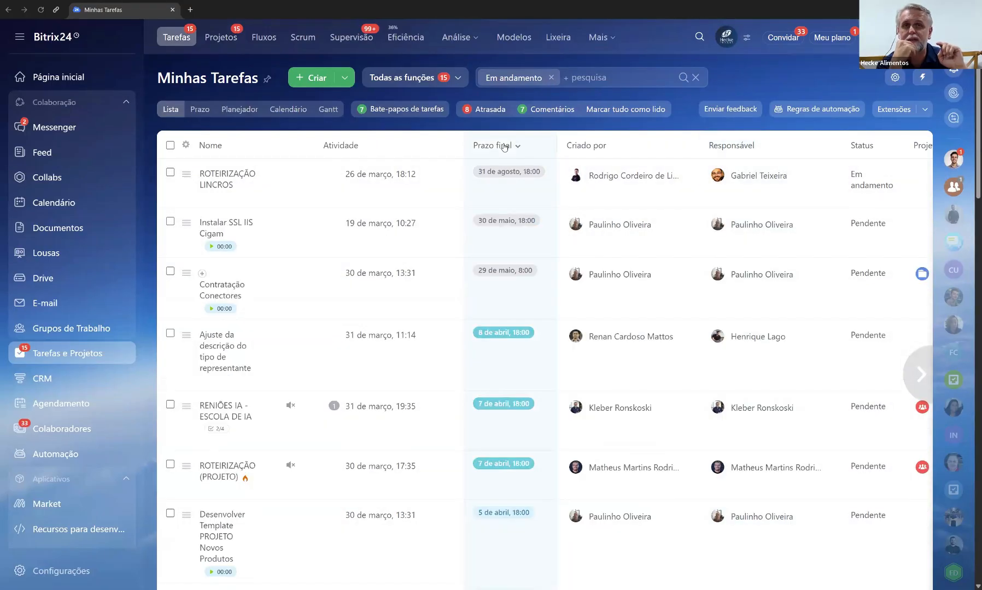
pyautogui.click(504, 146)
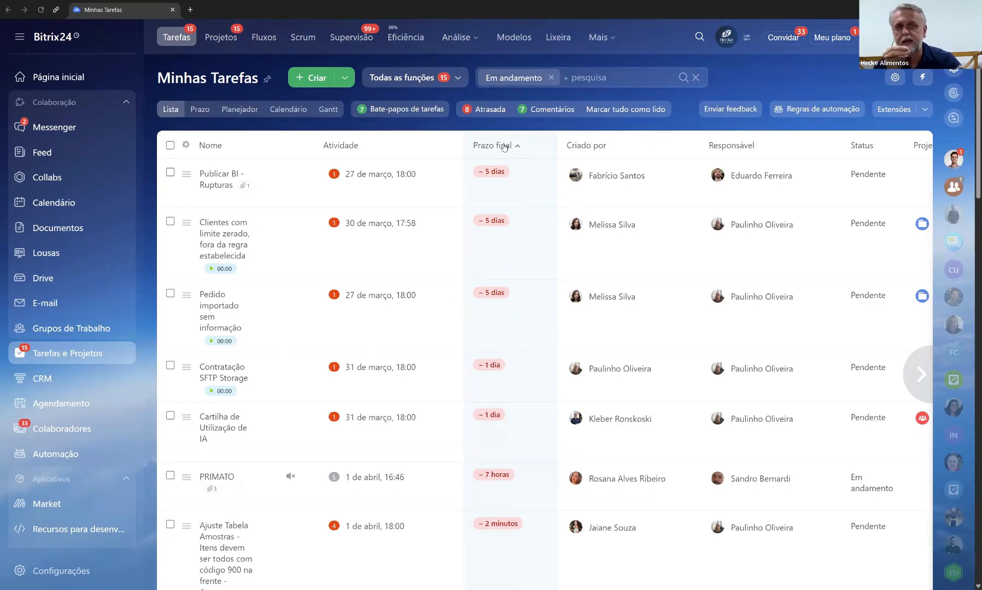
pyautogui.scroll(-1, 504, 146)
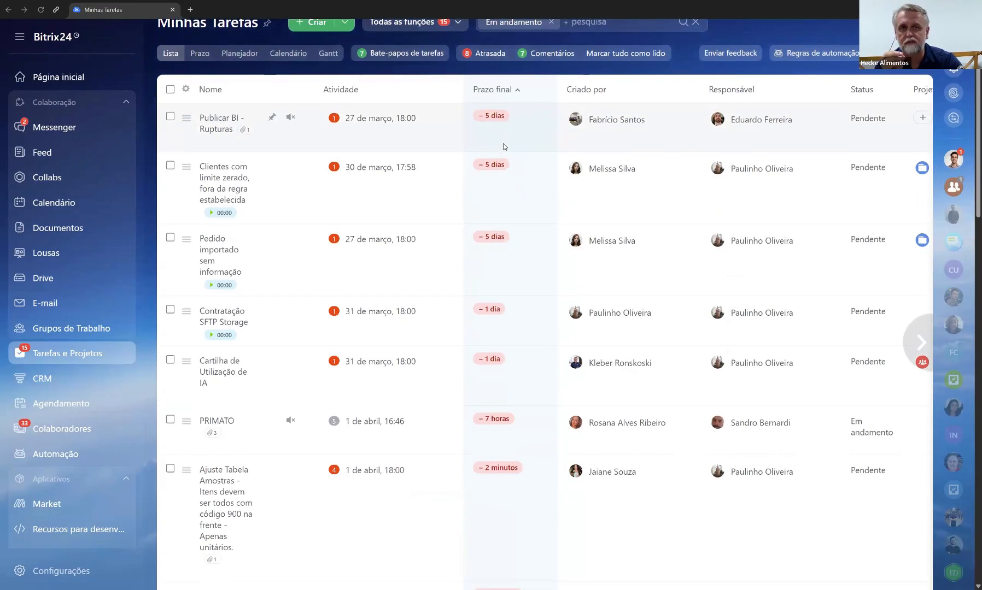
pyautogui.scroll(-2, 504, 146)
pyautogui.scroll(-1, 504, 147)
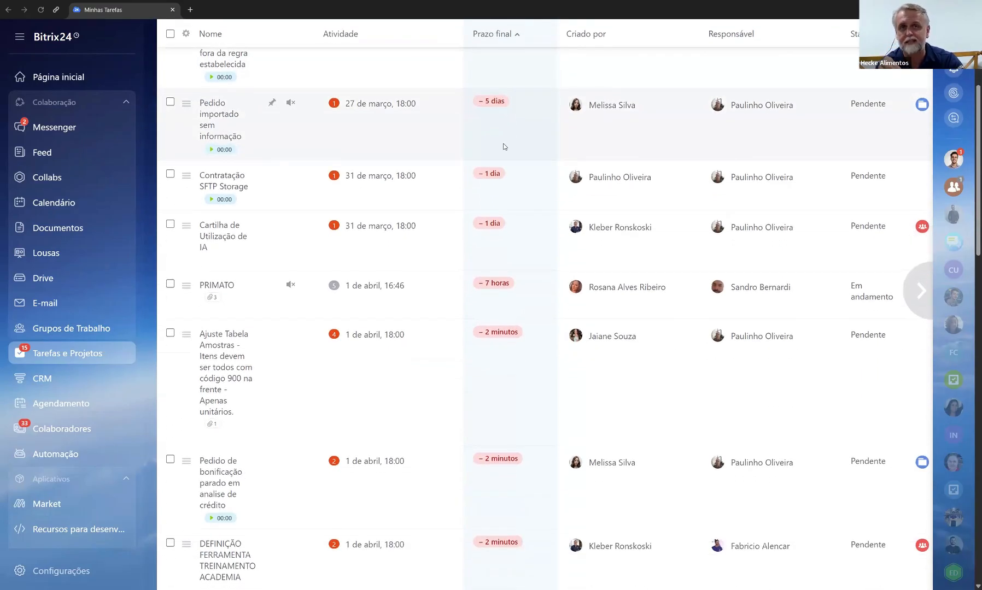
pyautogui.scroll(-1, 503, 147)
pyautogui.scroll(5, 504, 146)
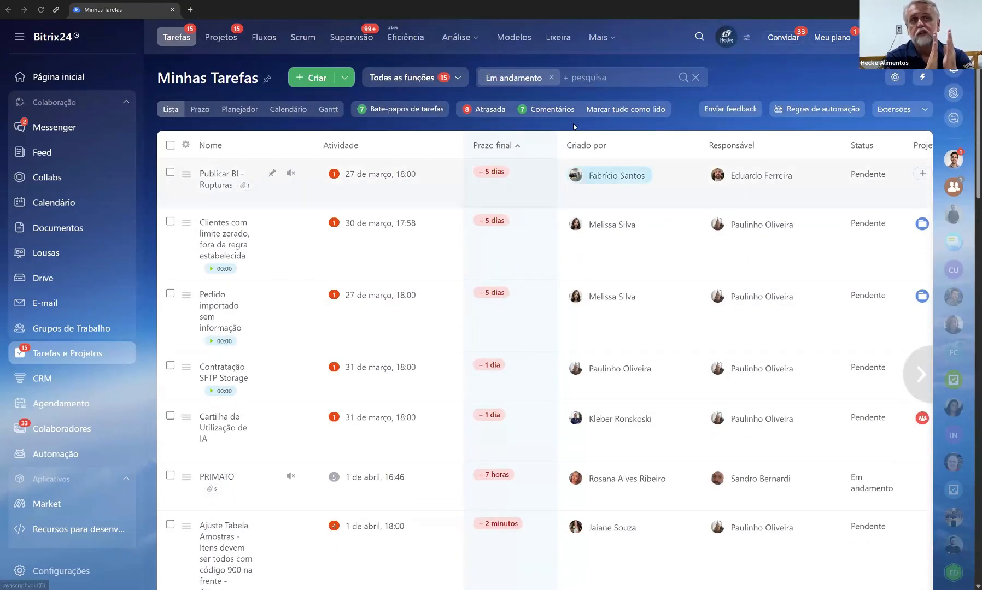
# View the task filter presets and the role options, close them without changes, and look through the task list.
pyautogui.click(513, 83)
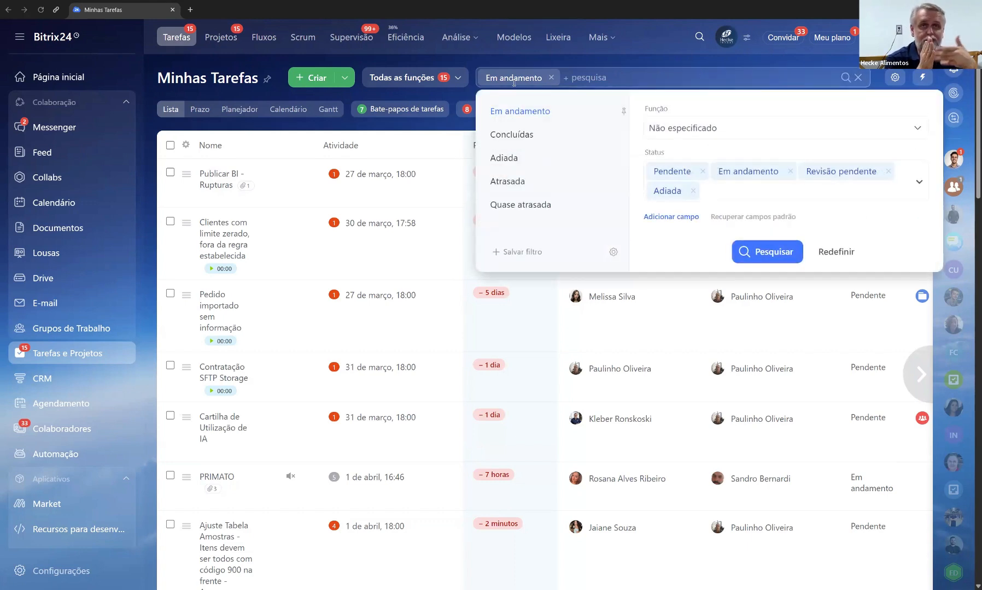
pyautogui.click(413, 80)
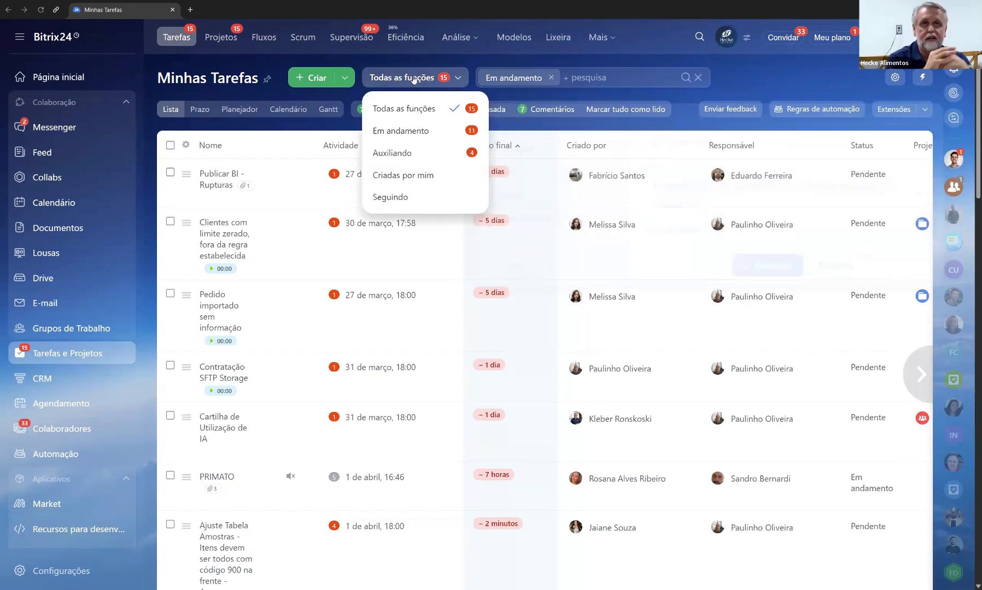
pyautogui.click(607, 77)
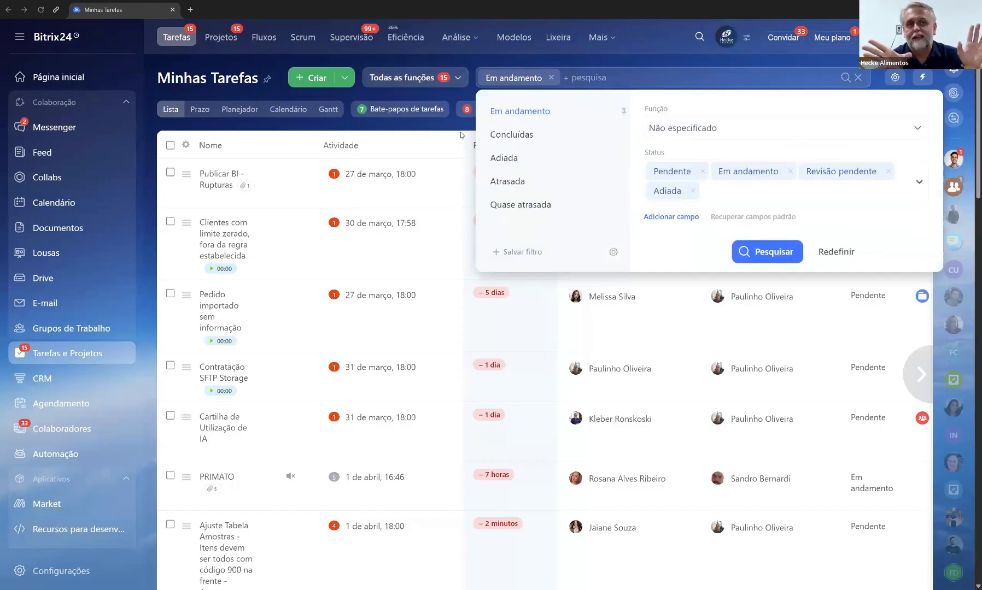
pyautogui.click(411, 130)
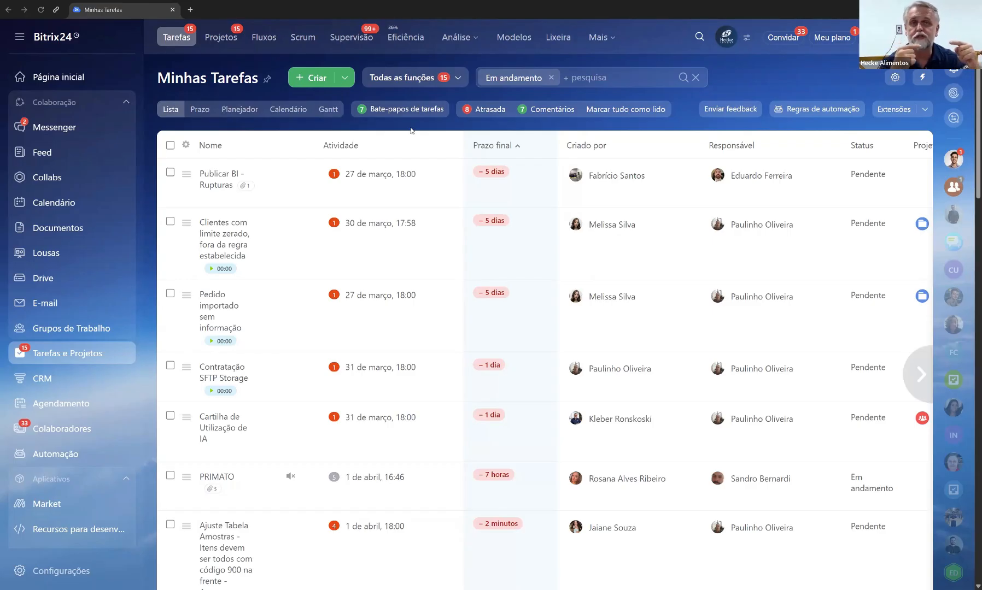
pyautogui.scroll(-3, 411, 130)
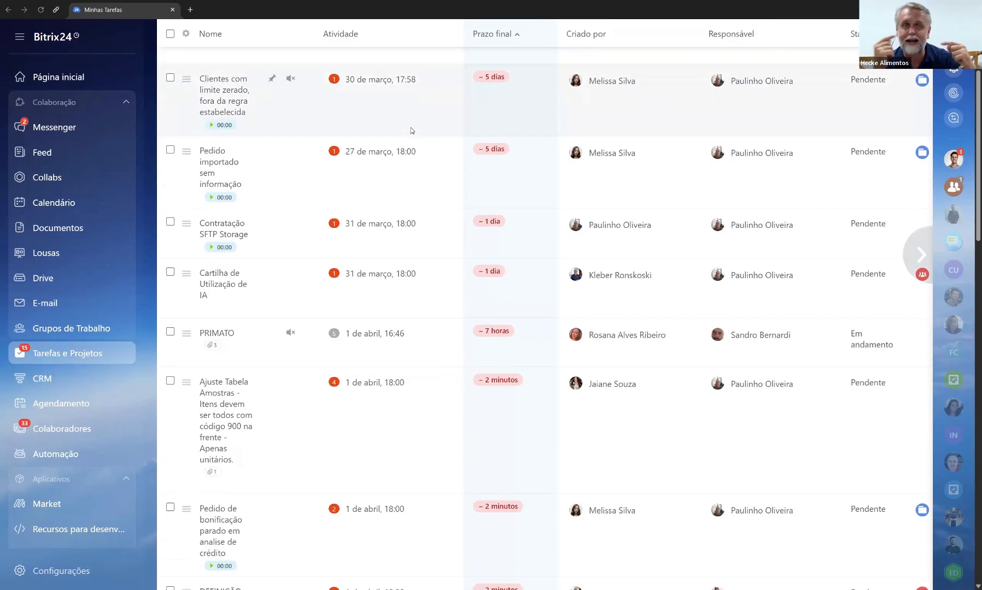
# Start a new task in the detailed form from Minhas Tarefas and name it "NOVA TAREFA AULA".
pyautogui.scroll(-3, 410, 130)
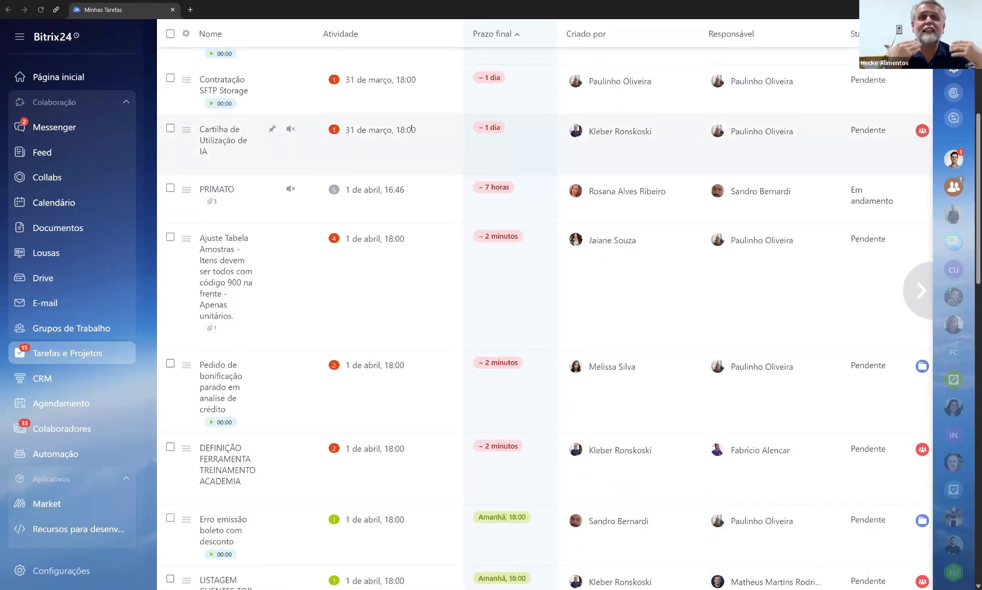
pyautogui.scroll(-3, 411, 130)
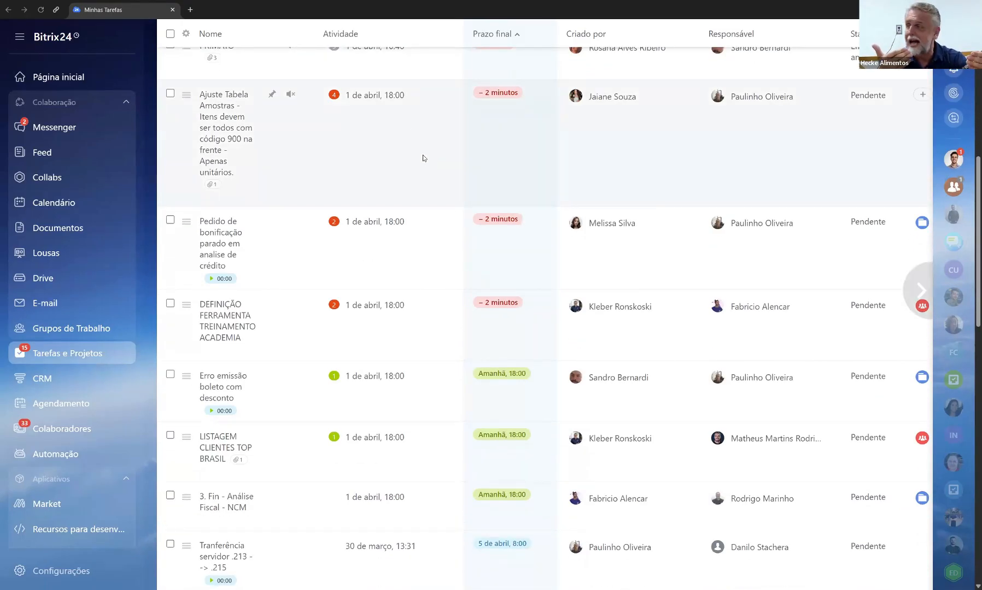
pyautogui.scroll(9, 438, 160)
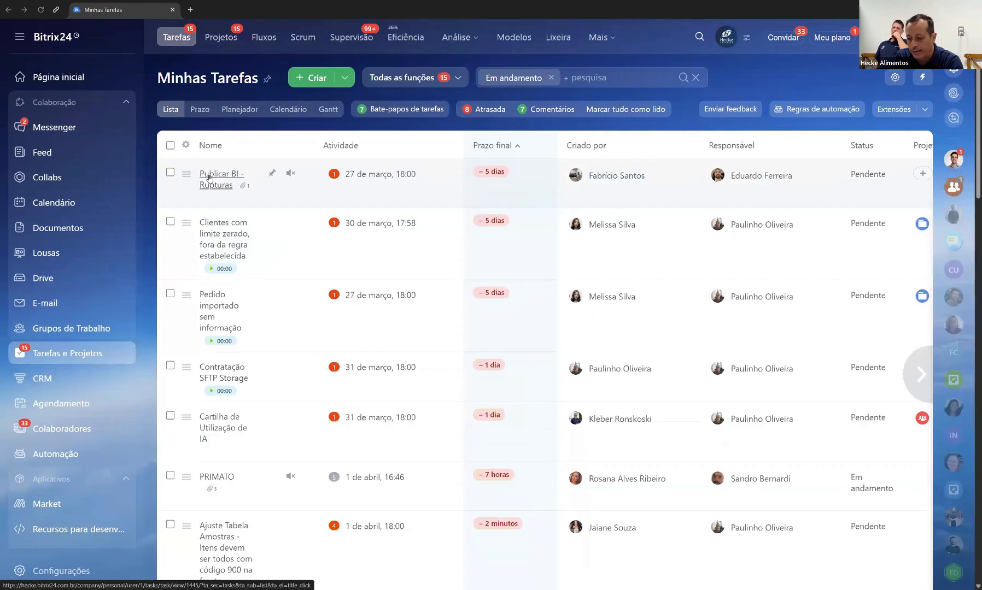
pyautogui.click(317, 77)
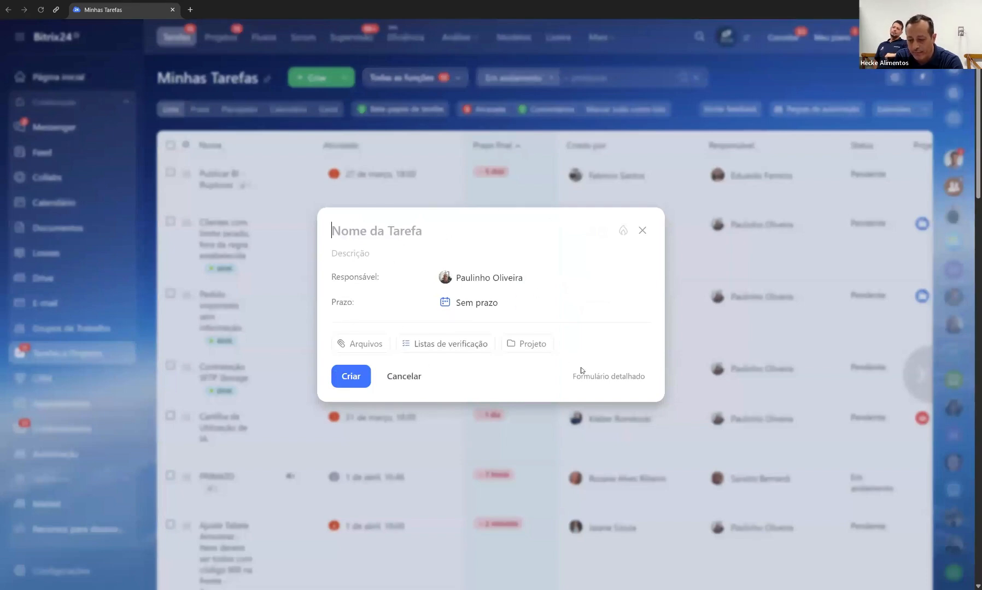
pyautogui.click(614, 377)
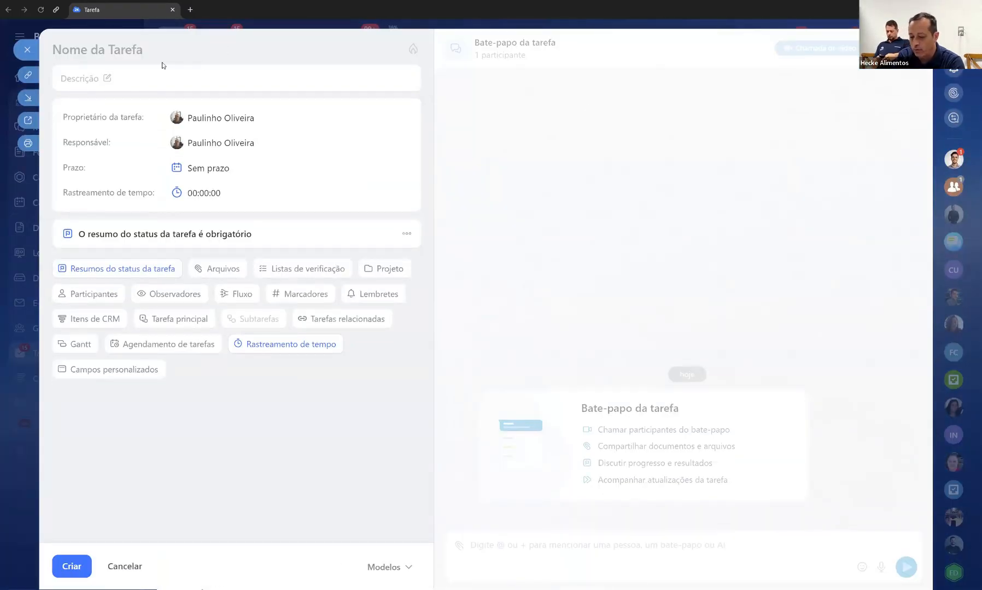
pyautogui.write('NO')
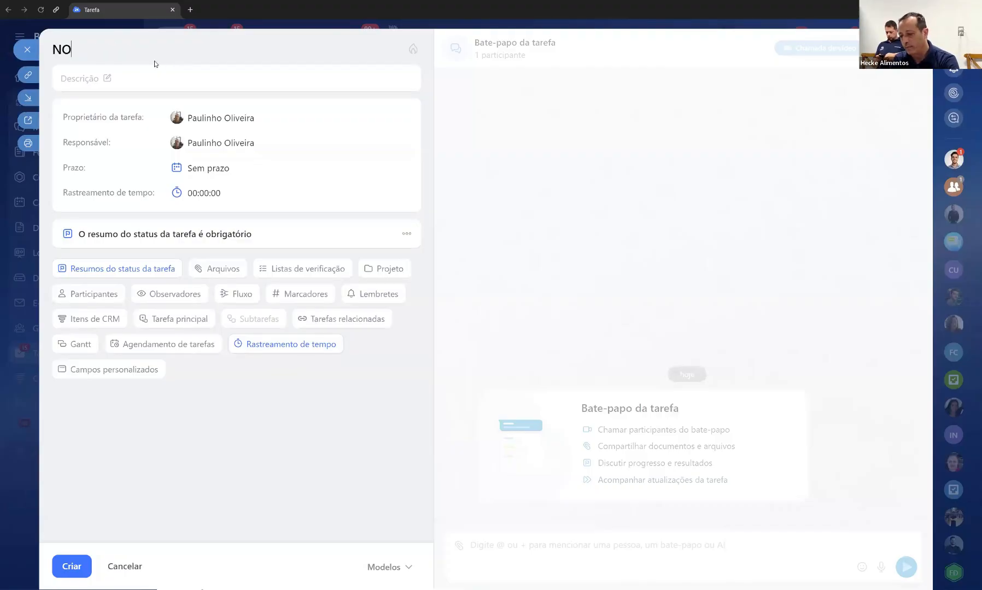
pyautogui.write('VA TAREF')
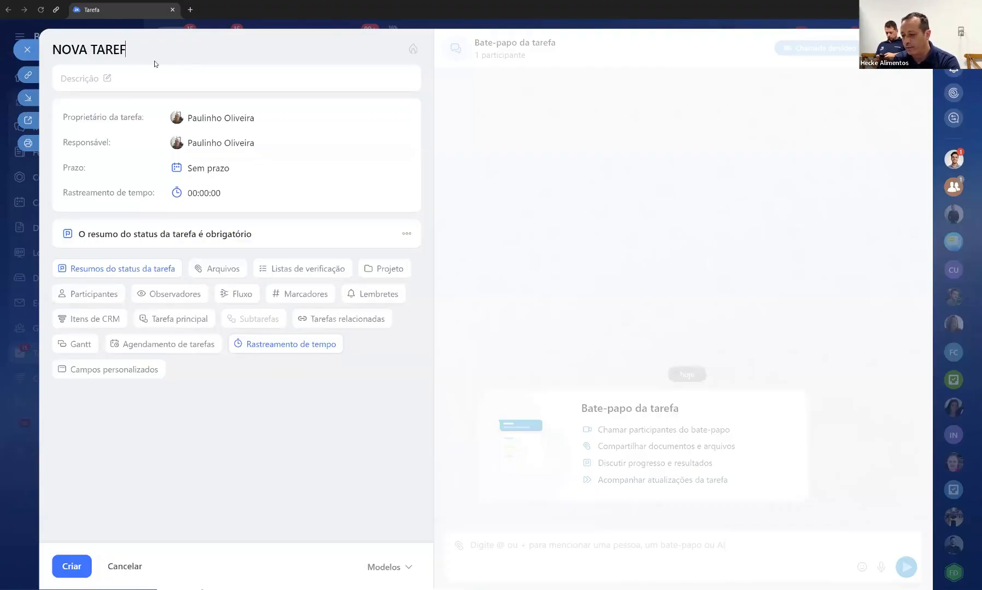
pyautogui.write('A AULA')
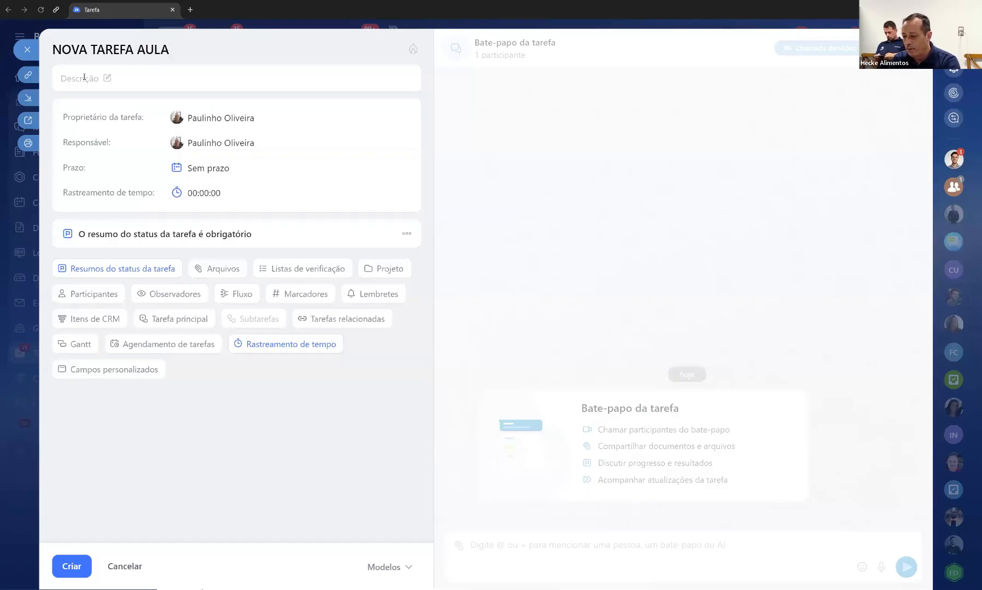
# Enter "Apresentar o Bitrix24" as the task description, with a capital B in the product name.
pyautogui.click(112, 81)
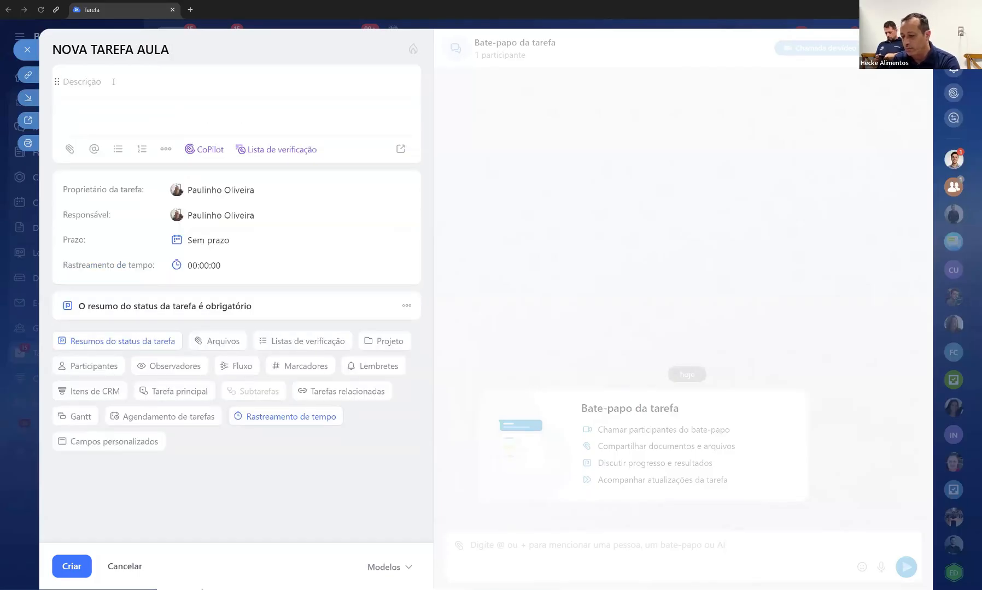
pyautogui.click(113, 82)
pyautogui.write('om')
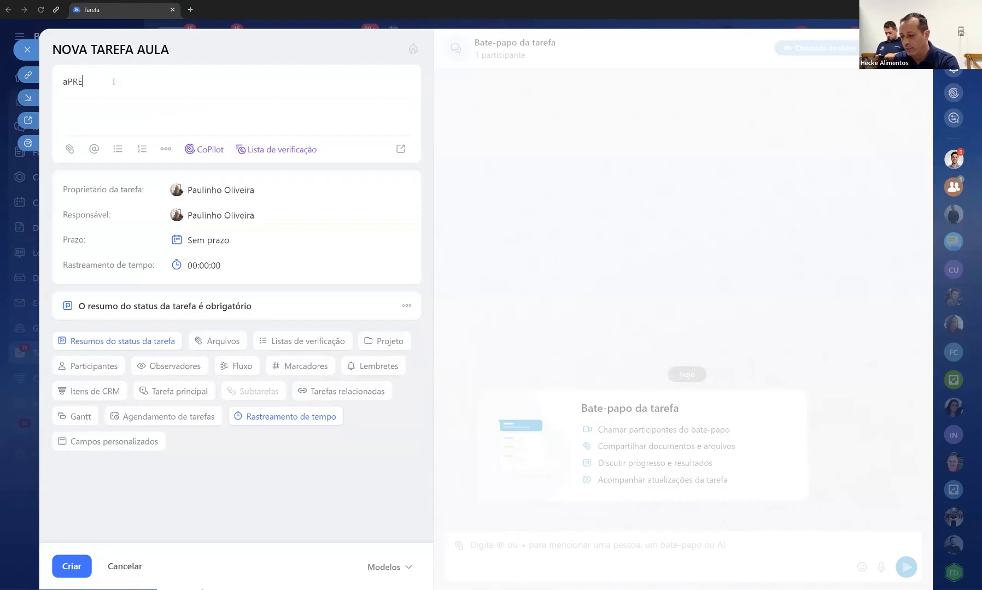
pyautogui.press('BackSpace')
pyautogui.press('BackSpace')
pyautogui.press('Return')
pyautogui.press('BackSpace')
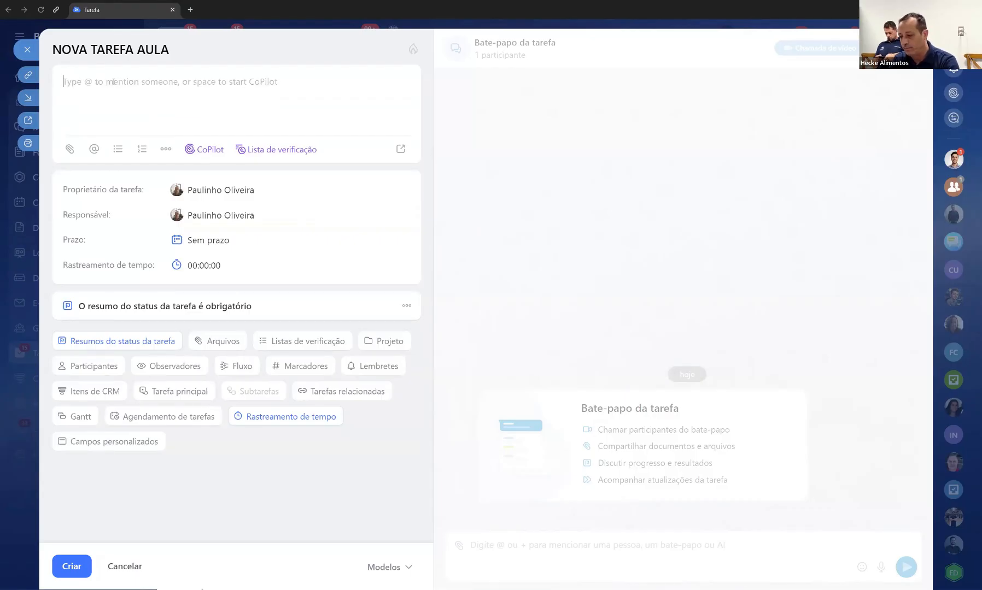
pyautogui.write('Apresentar ')
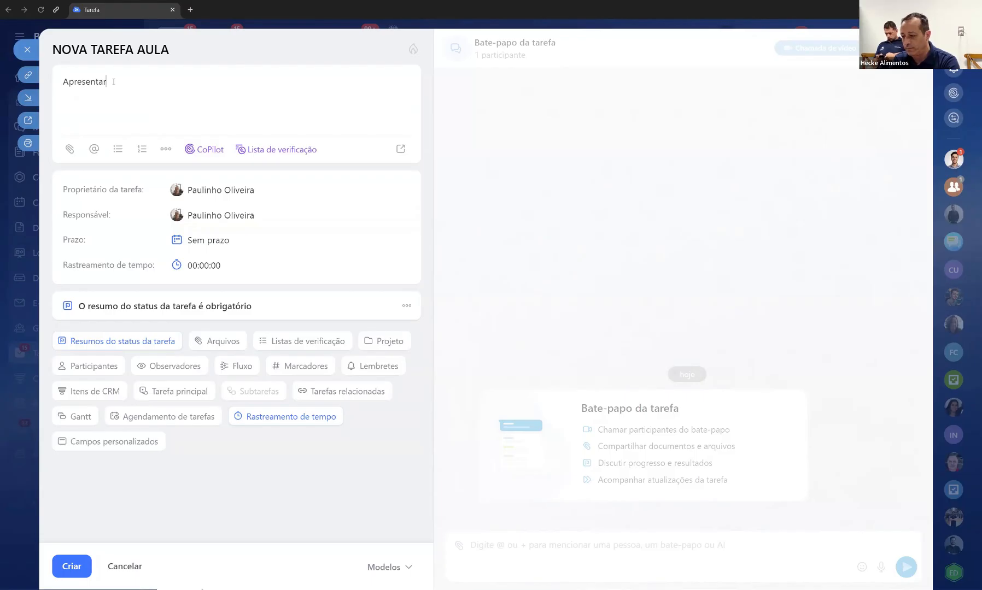
pyautogui.write('o bitrix24')
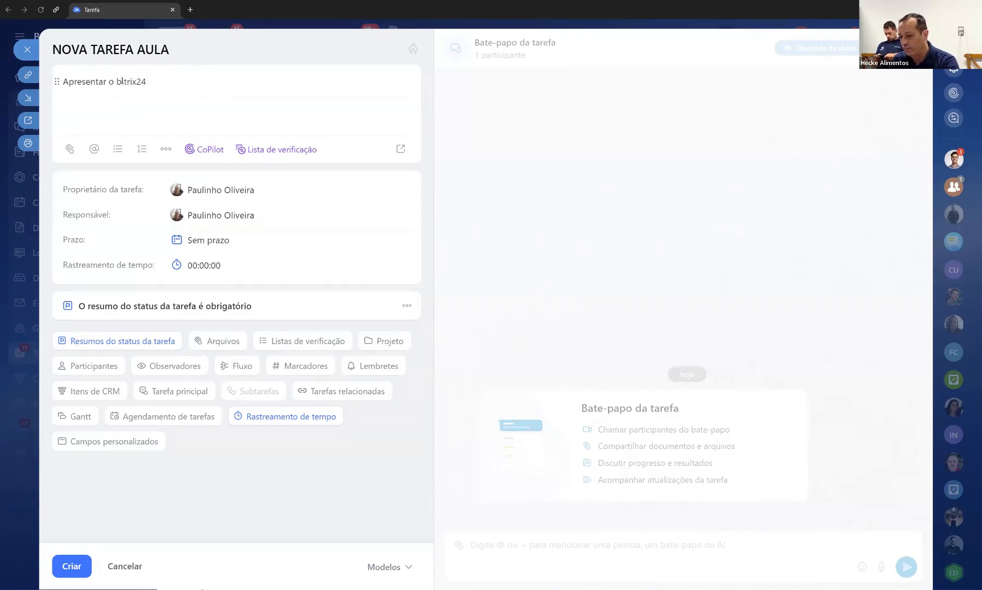
pyautogui.moveTo(116, 81); pyautogui.dragTo(122, 82)
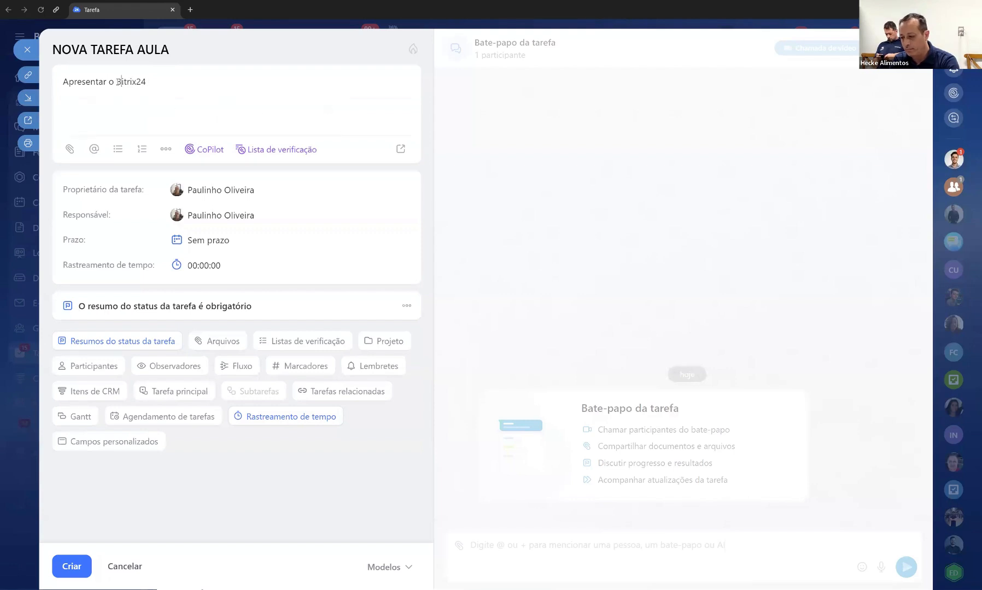
pyautogui.write('B')
pyautogui.click(225, 97)
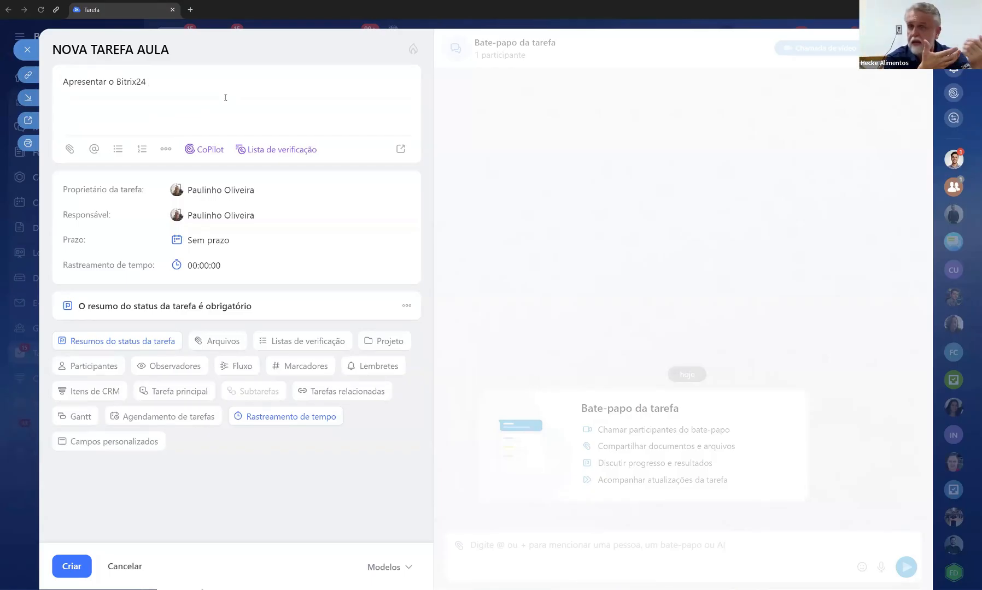
pyautogui.write('hoj')
pyautogui.press('BackSpace')
pyautogui.press('BackSpace')
pyautogui.press('BackSpace')
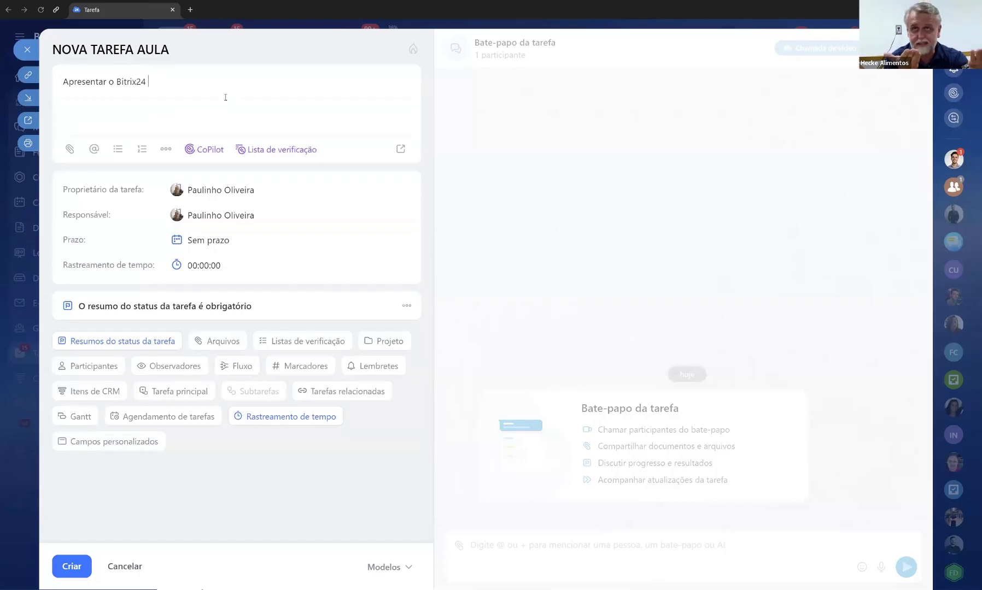
pyautogui.write('hoje na')
pyautogui.press('BackSpace')
pyautogui.press('BackSpace')
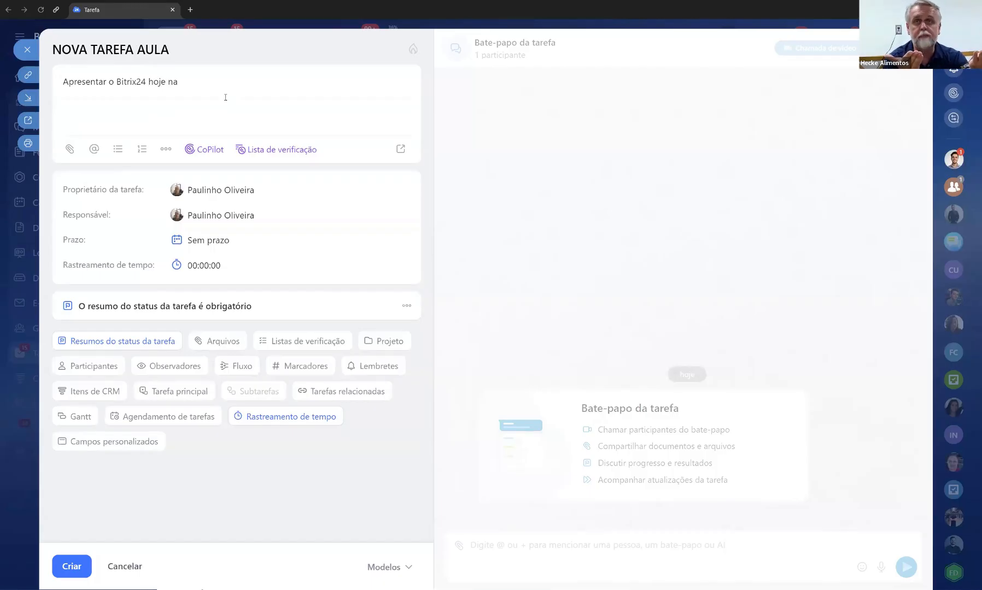
pyautogui.press('BackSpace')
pyautogui.press('BackSpace')
pyautogui.press('BackSpace')
pyautogui.press('BackSpace')
pyautogui.press('BackSpace')
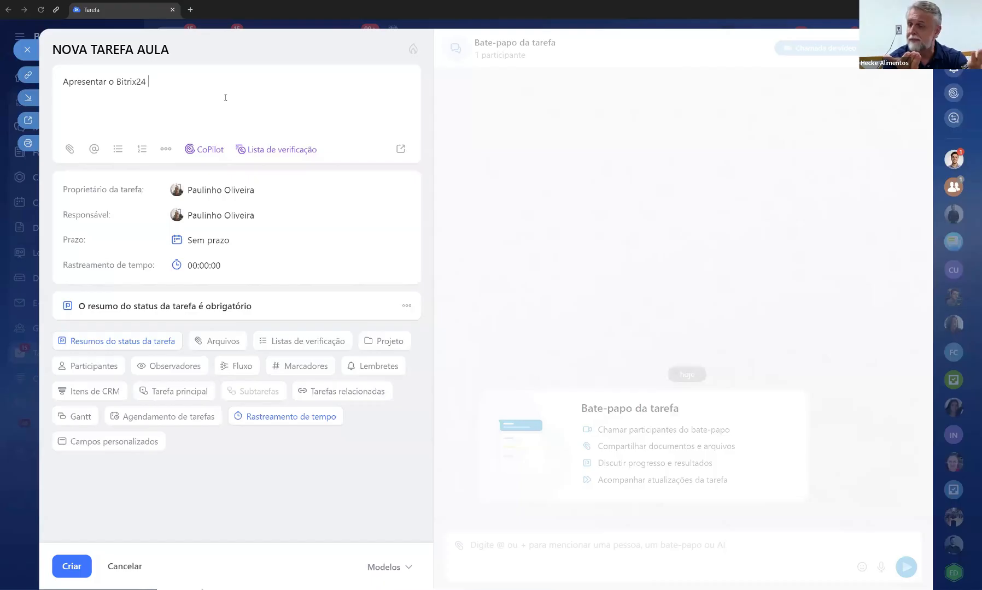
# Extend the task description with the deliberately misspelled words "hoge na iscola".
pyautogui.write('hoge ')
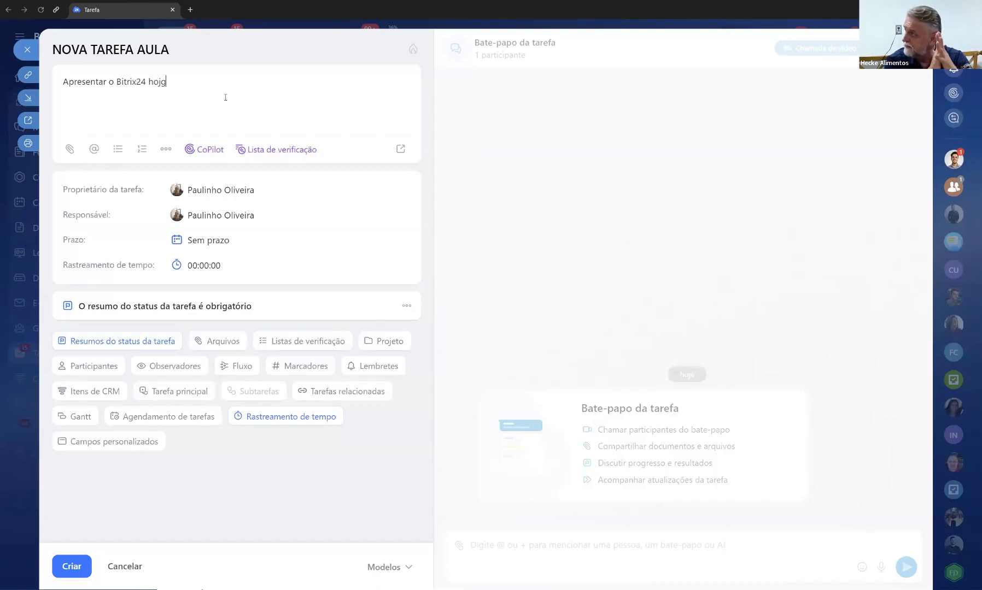
pyautogui.write('na ')
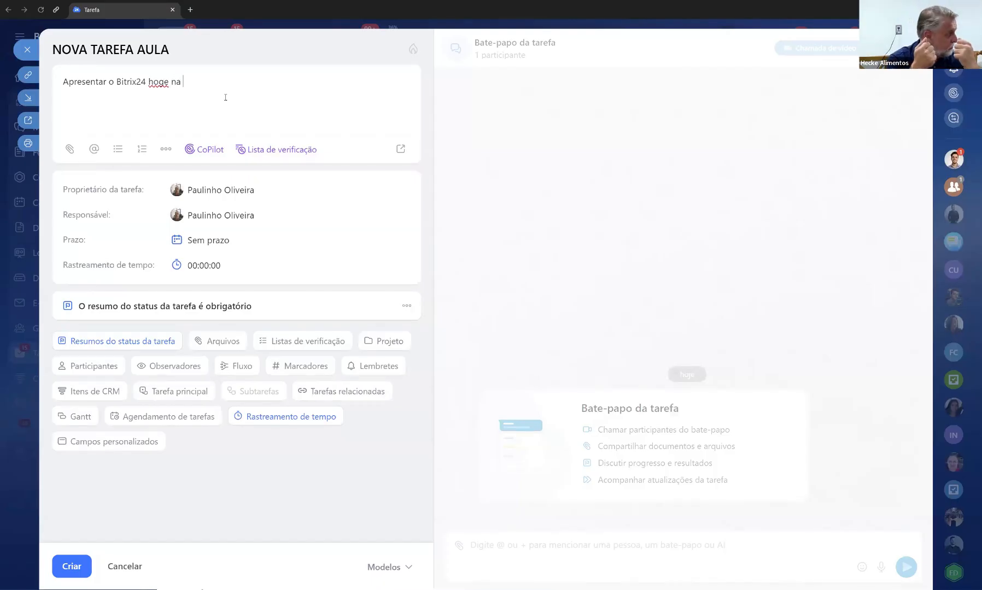
pyautogui.write('isco')
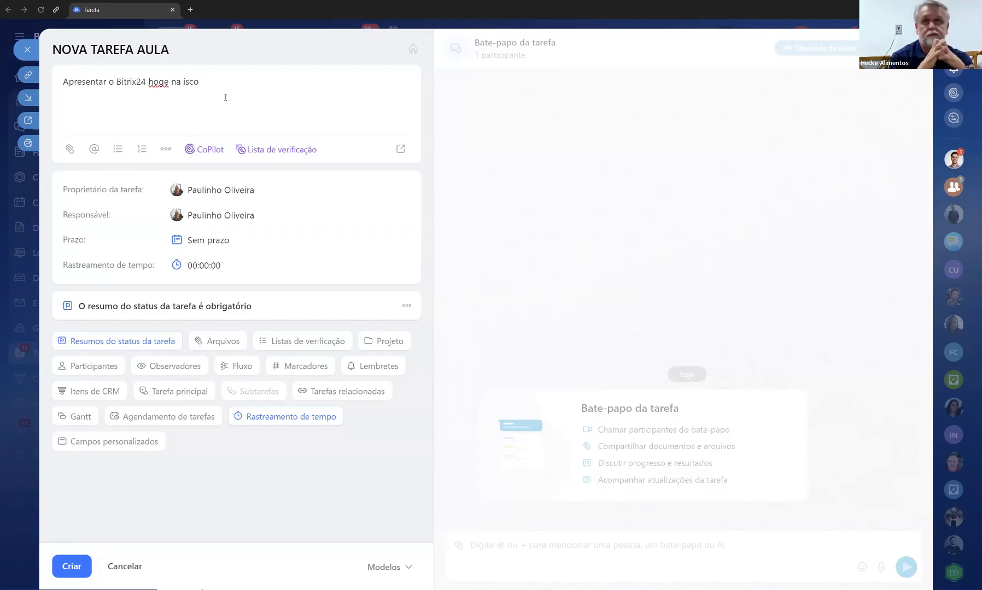
pyautogui.write('la')
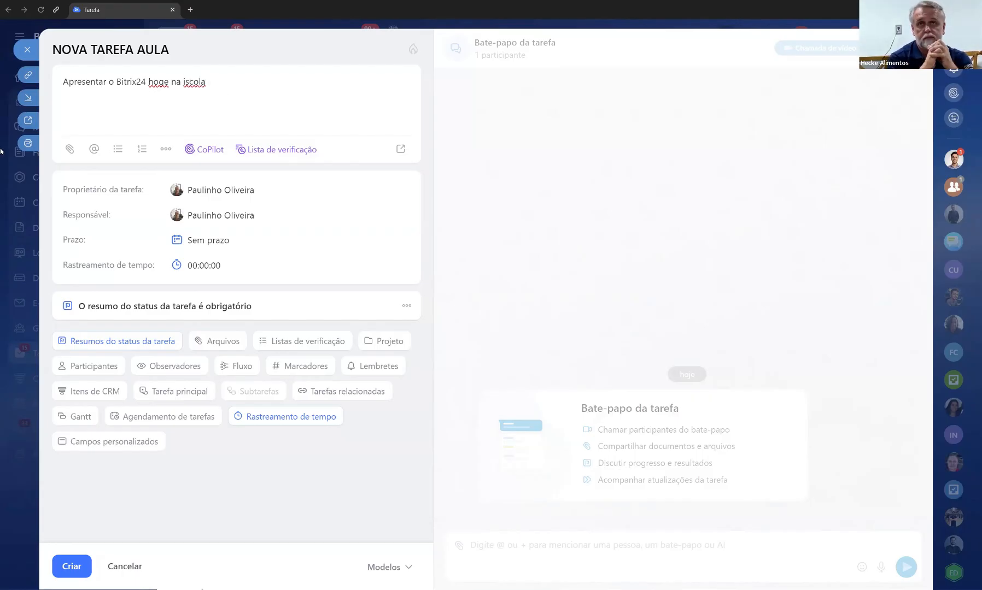
pyautogui.moveTo(261, 87); pyautogui.dragTo(57, 82)
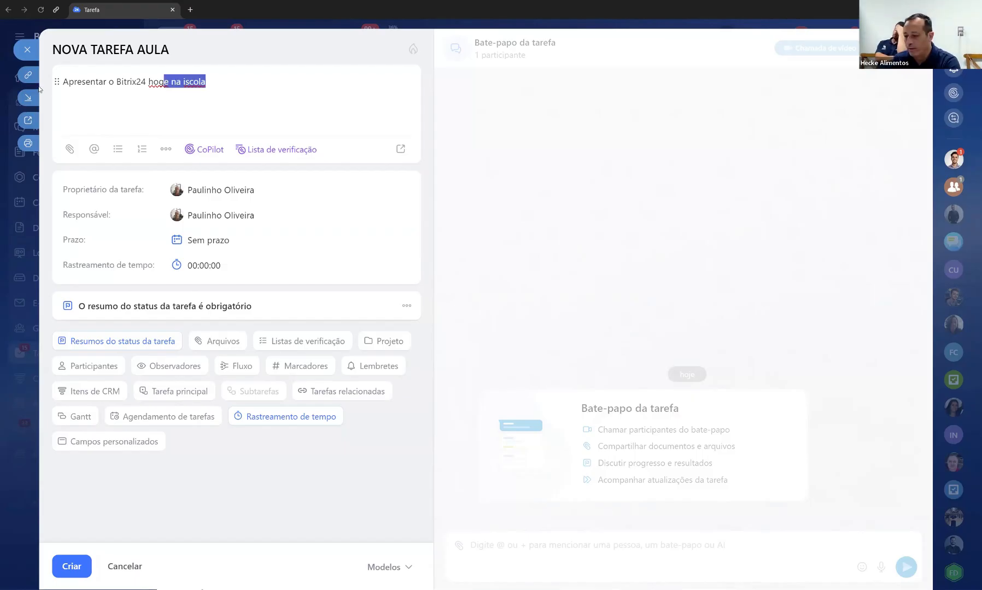
pyautogui.click(375, 88)
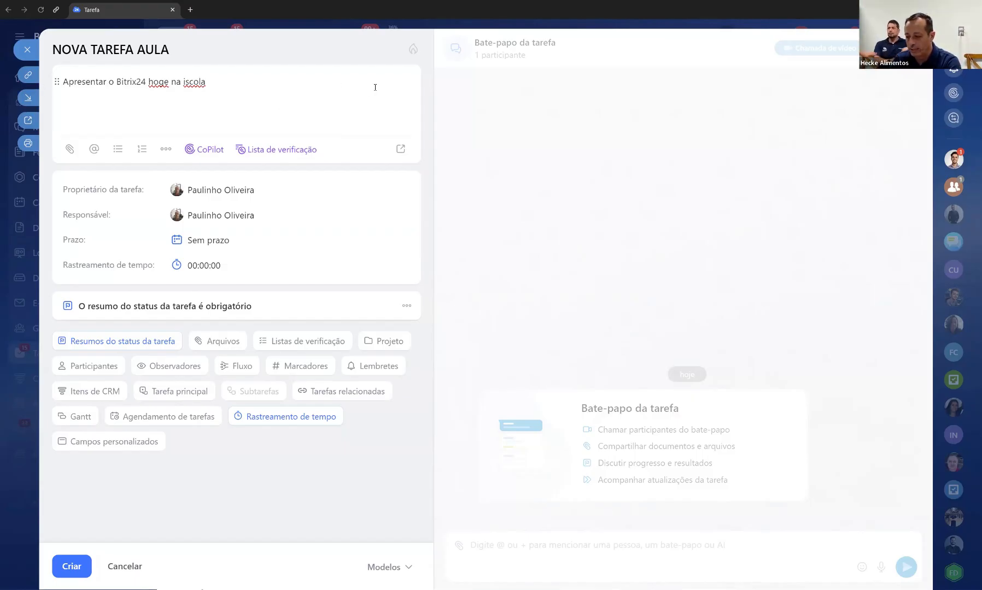
# Have CoPilot simplify the task description, read through the suggested text, and dismiss it without saving.
pyautogui.click(203, 153)
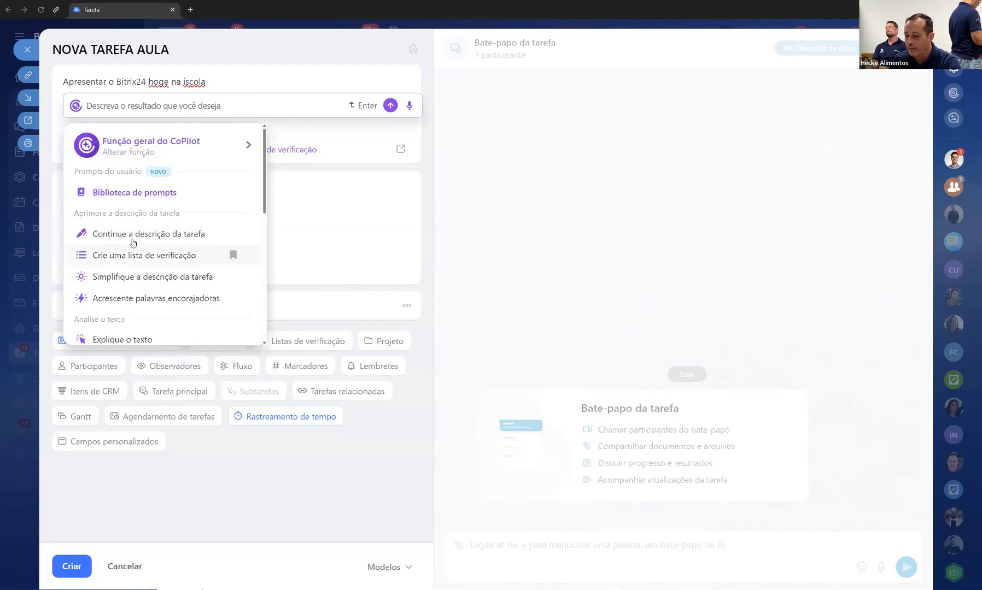
pyautogui.click(131, 279)
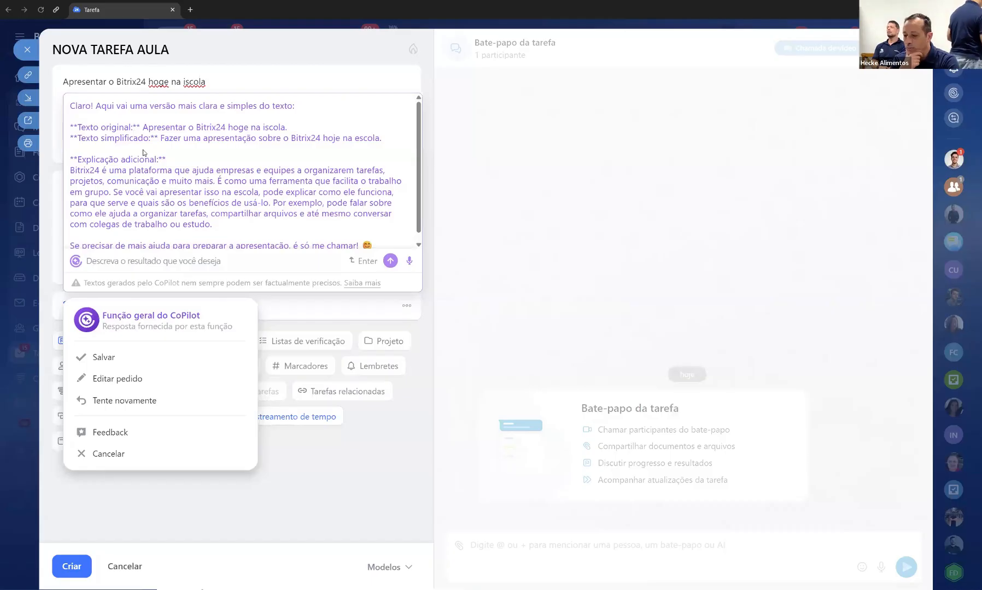
pyautogui.scroll(-1, 144, 153)
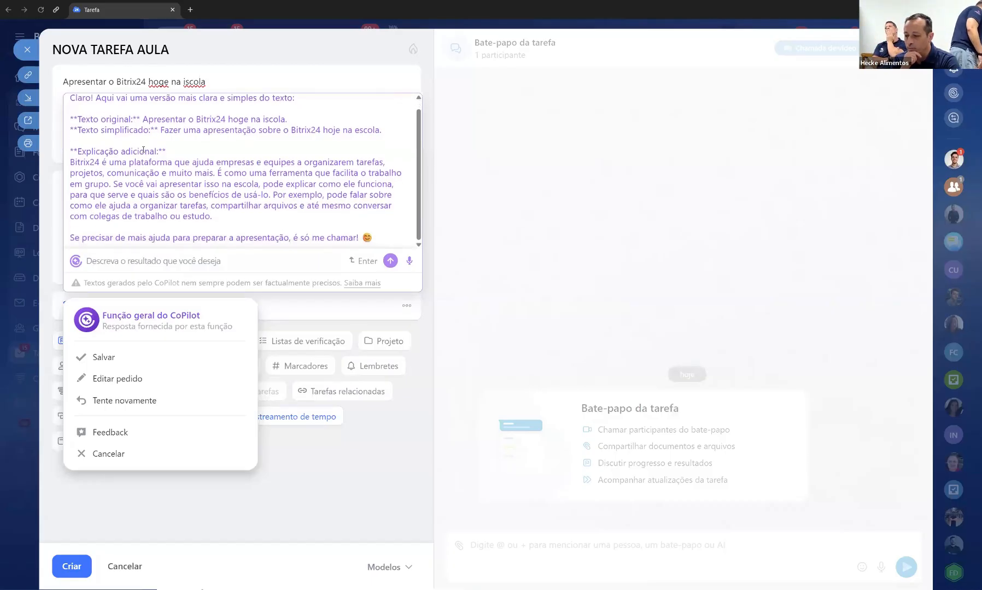
pyautogui.scroll(1, 130, 113)
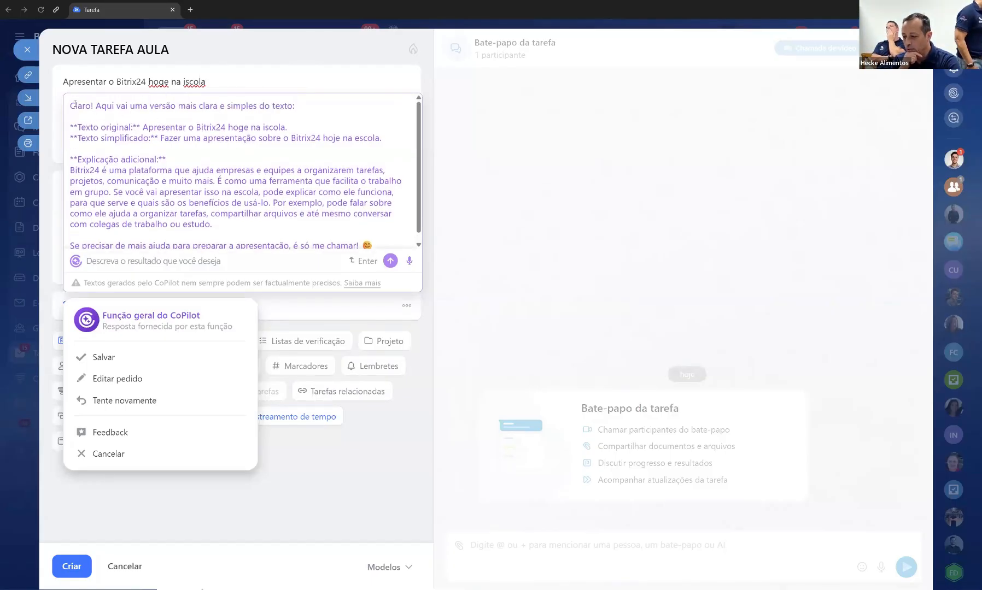
pyautogui.tripleClick(188, 132)
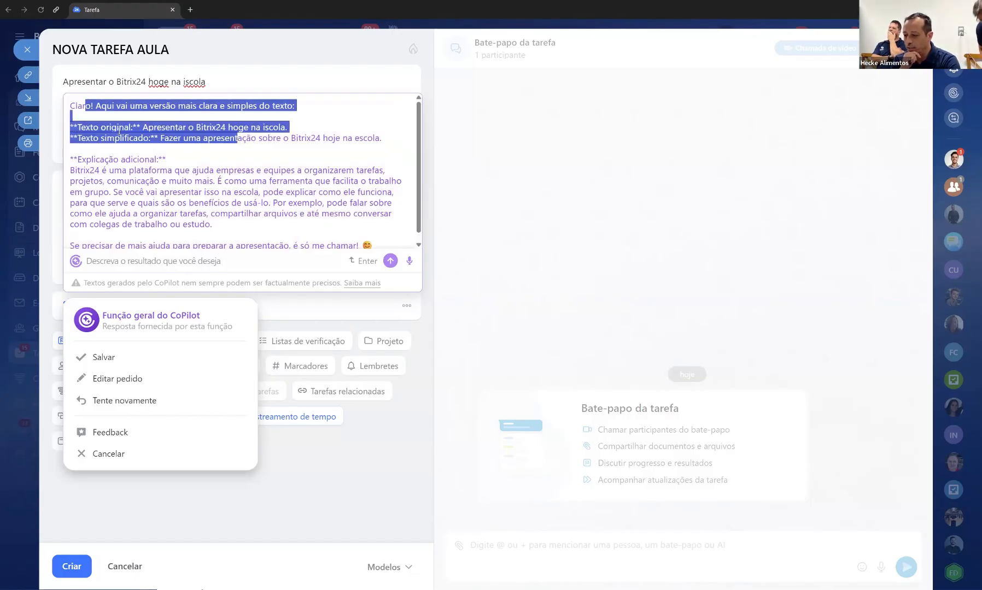
pyautogui.moveTo(105, 159); pyautogui.dragTo(96, 159)
pyautogui.moveTo(162, 166); pyautogui.dragTo(283, 168)
pyautogui.scroll(-1, 283, 168)
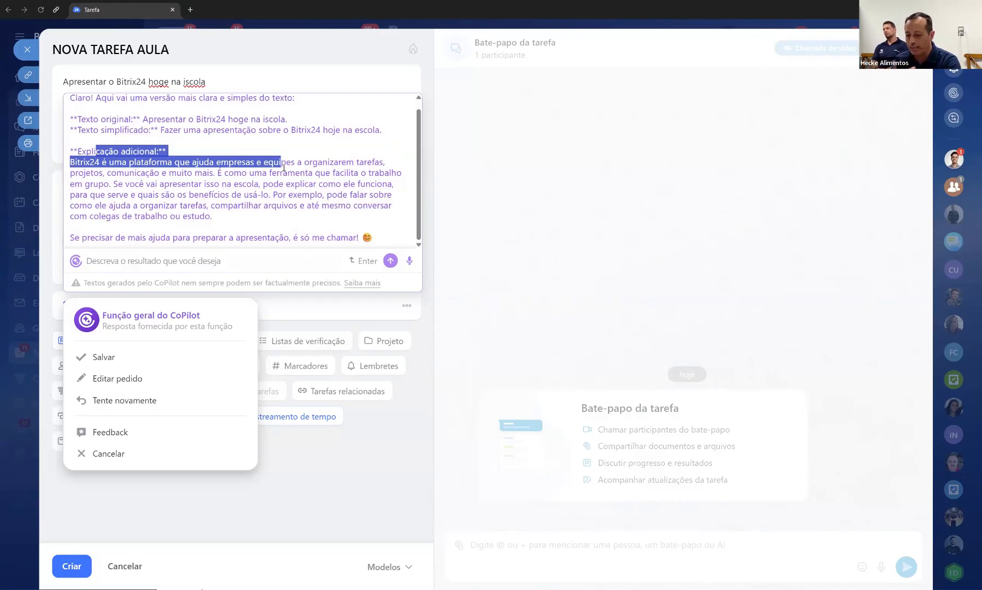
pyautogui.click(221, 83)
pyautogui.moveTo(221, 83); pyautogui.dragTo(82, 82)
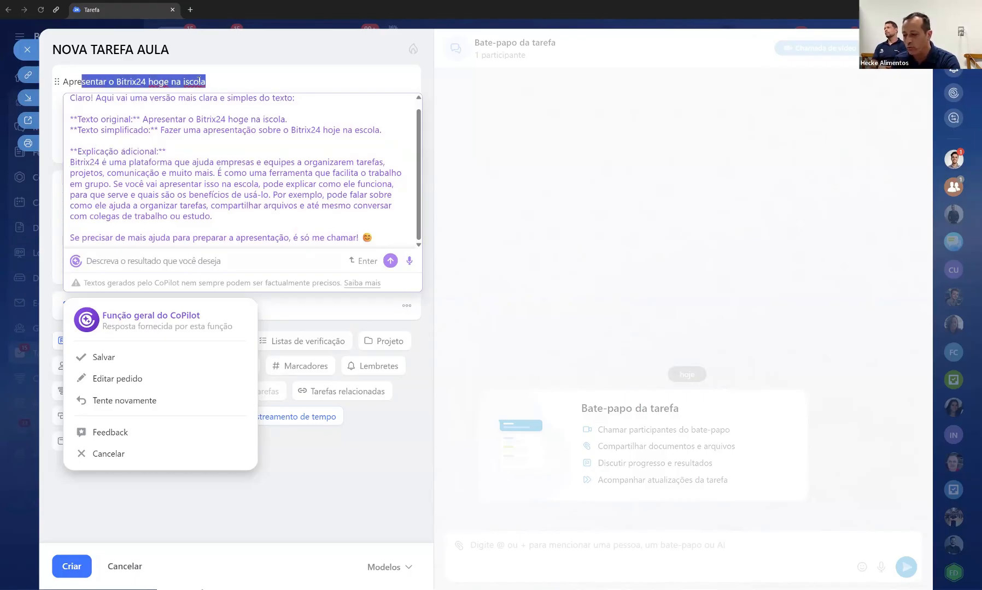
pyautogui.press('Escape')
pyautogui.click(198, 82)
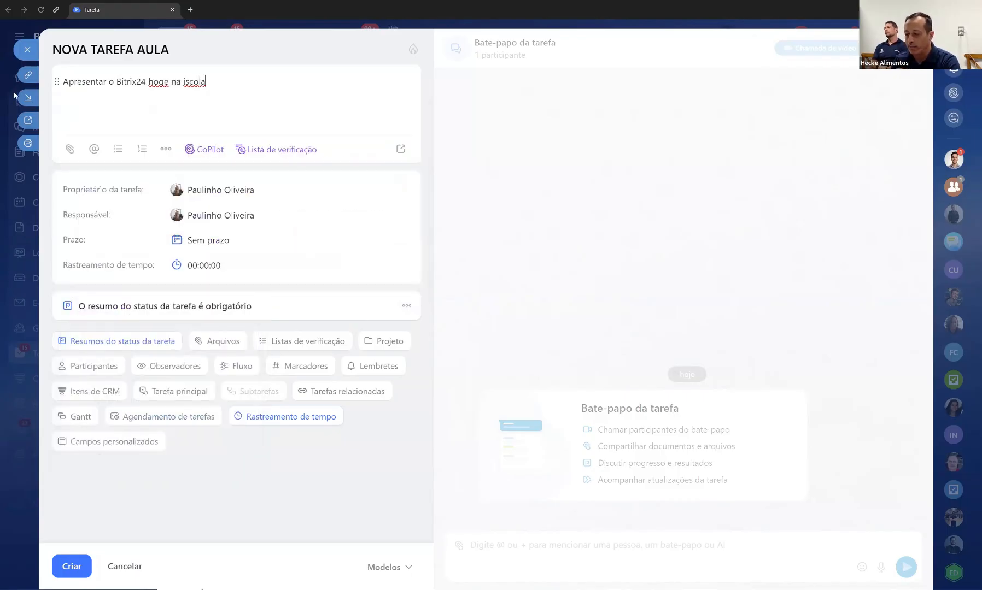
pyautogui.hotkey('ctrl', 'a')
pyautogui.click(203, 149)
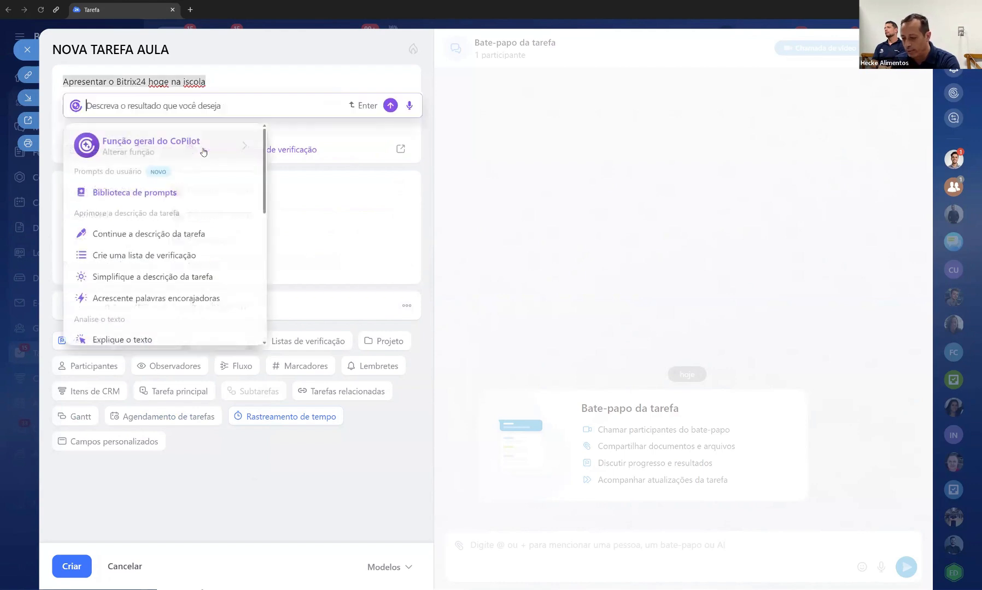
pyautogui.click(257, 88)
pyautogui.hotkey('ctrl', 'a')
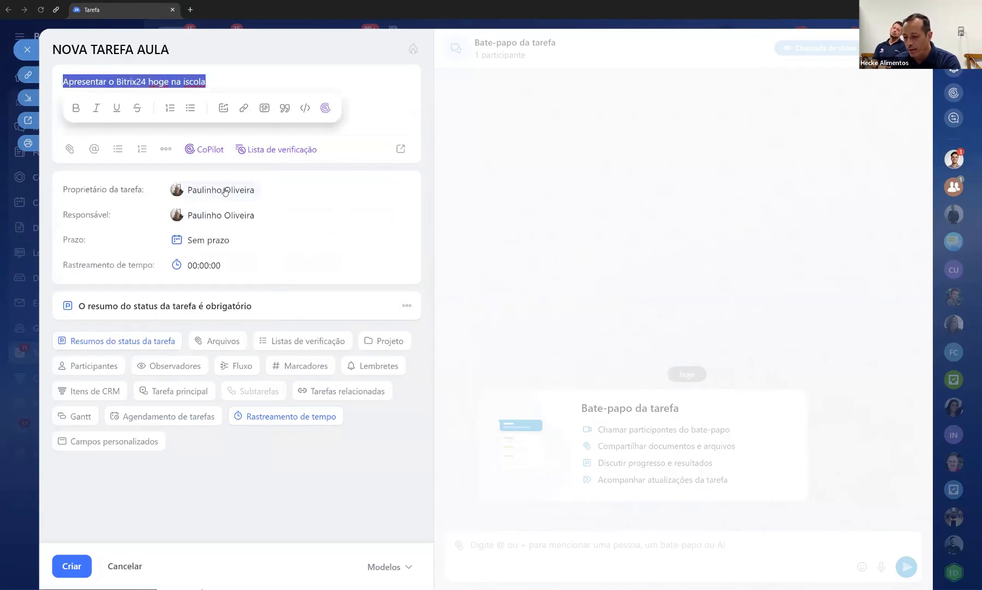
pyautogui.moveTo(224, 192)
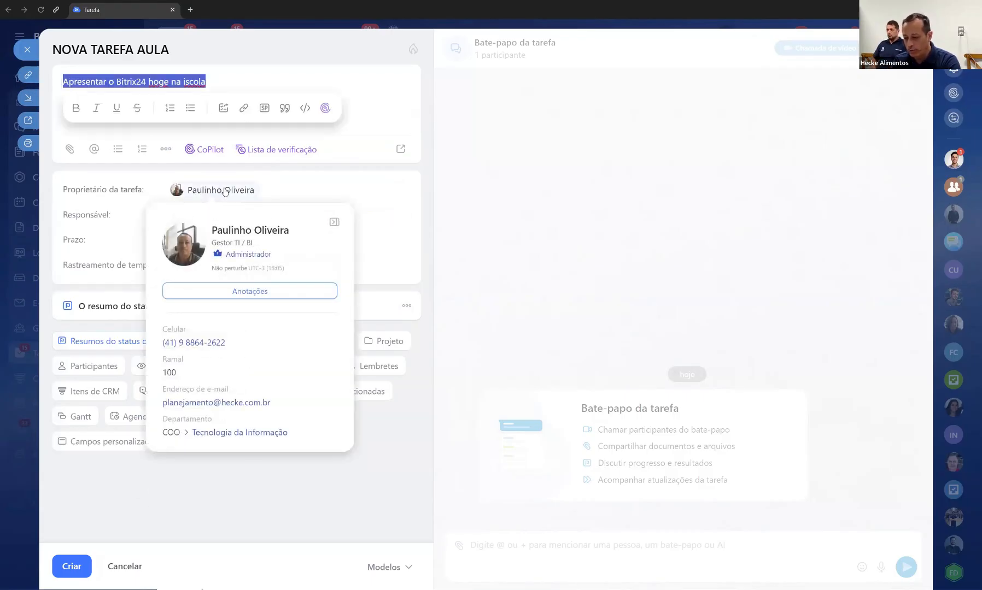
pyautogui.click(125, 212)
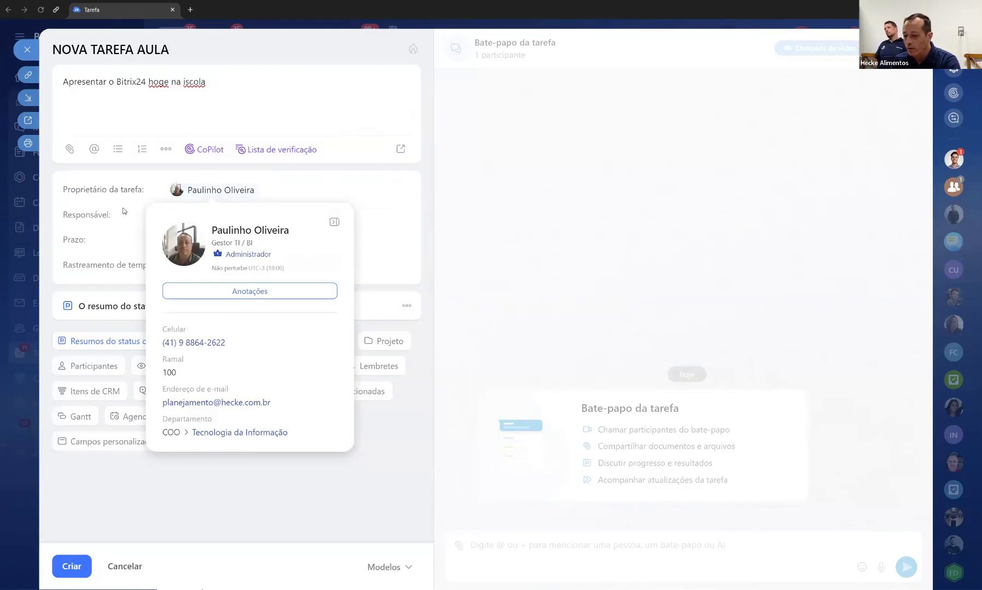
# Replace the task's responsible person with the colleague found by searching "kle", and set the deadline to Hoje, 1 de abril.
pyautogui.click(207, 217)
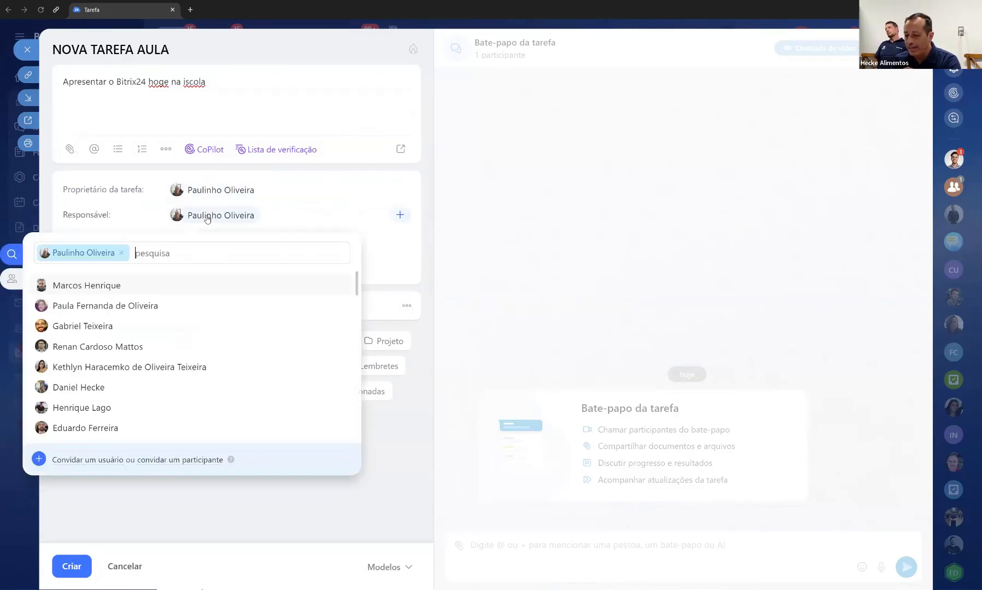
pyautogui.click(121, 253)
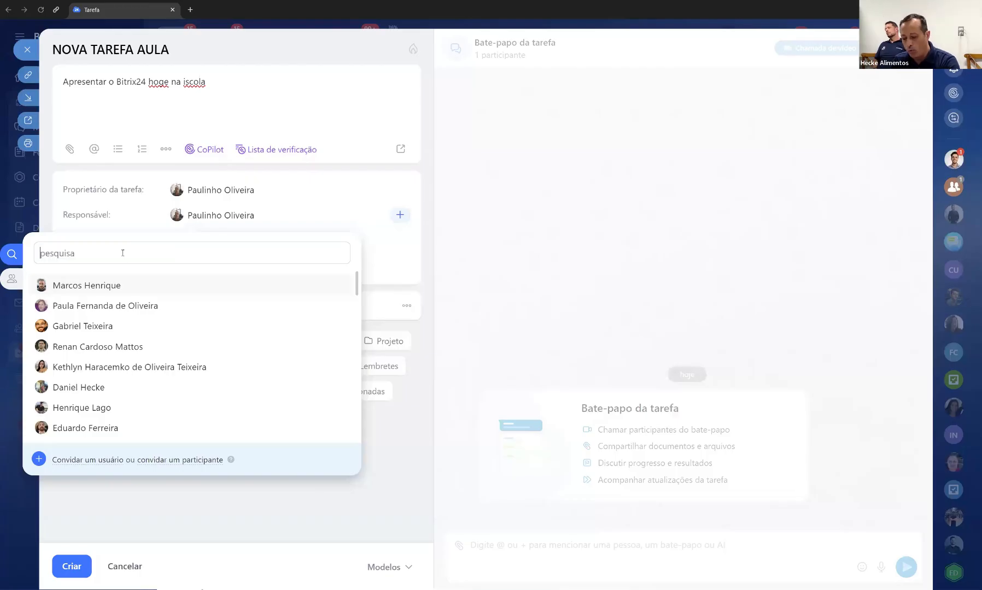
pyautogui.write('kle')
pyautogui.click(90, 286)
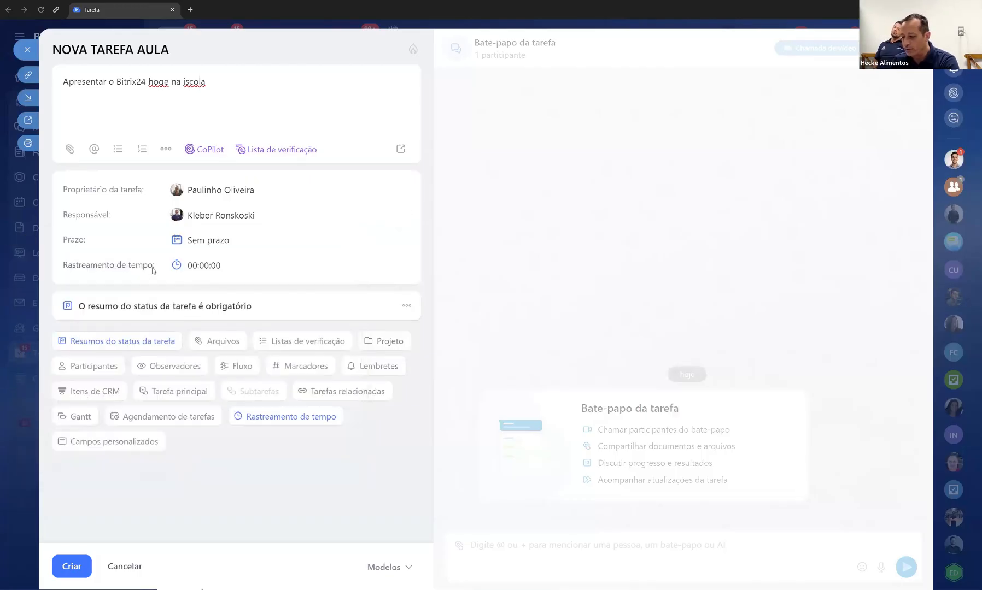
pyautogui.click(213, 244)
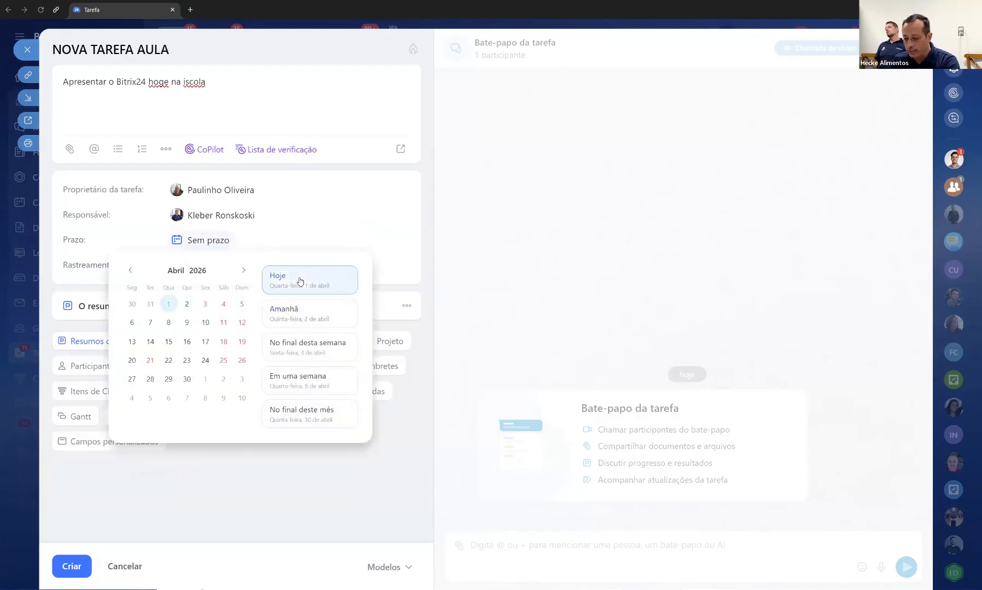
pyautogui.click(299, 280)
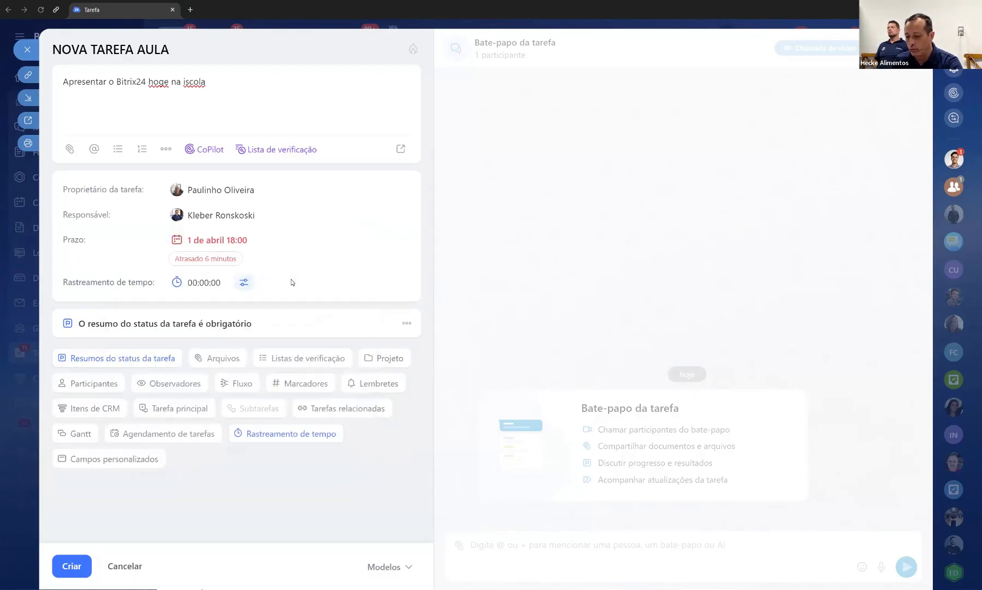
# Examine the task's time tracking settings, switching Rastrear tempo da tarefa off and back on without entering an estimate.
pyautogui.click(244, 283)
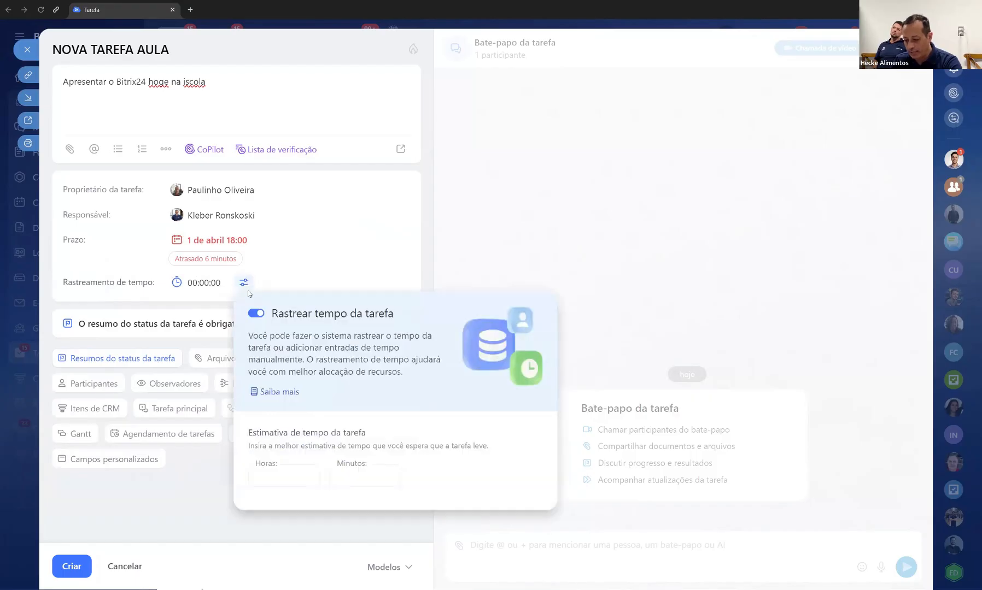
pyautogui.click(257, 313)
pyautogui.click(256, 313)
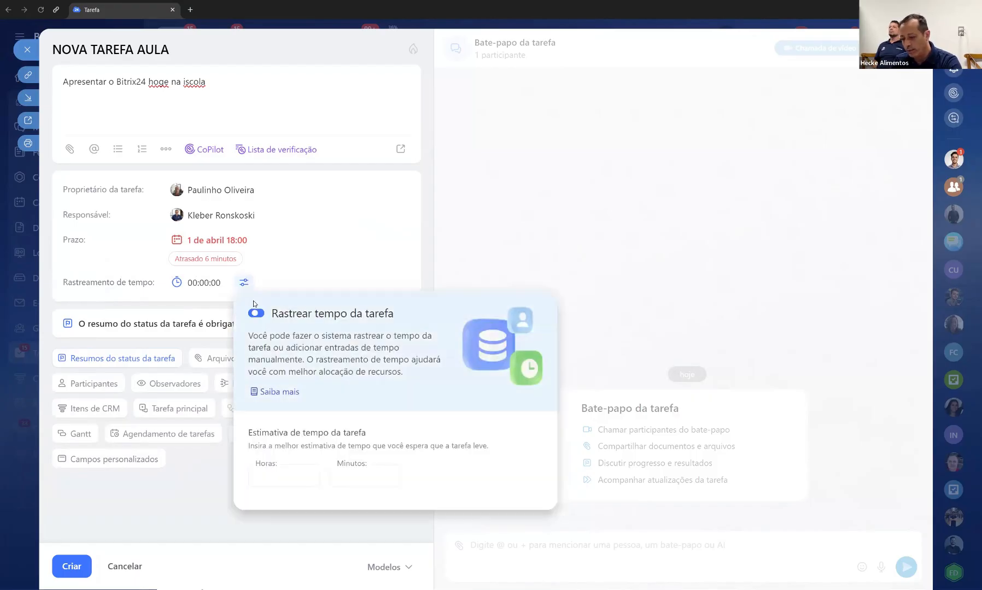
pyautogui.click(293, 265)
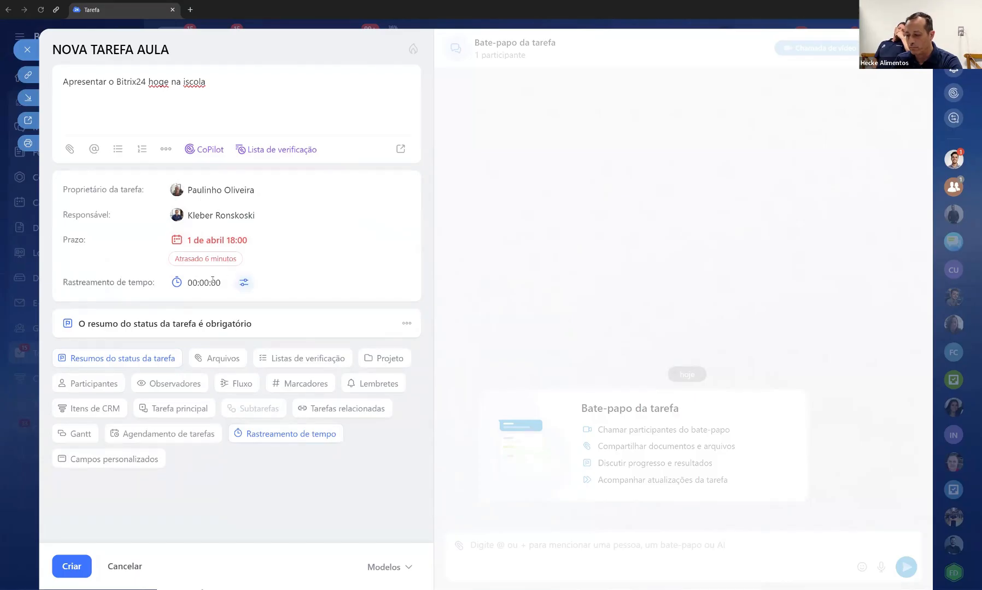
# Open the task's deadline for editing.
pyautogui.click(241, 243)
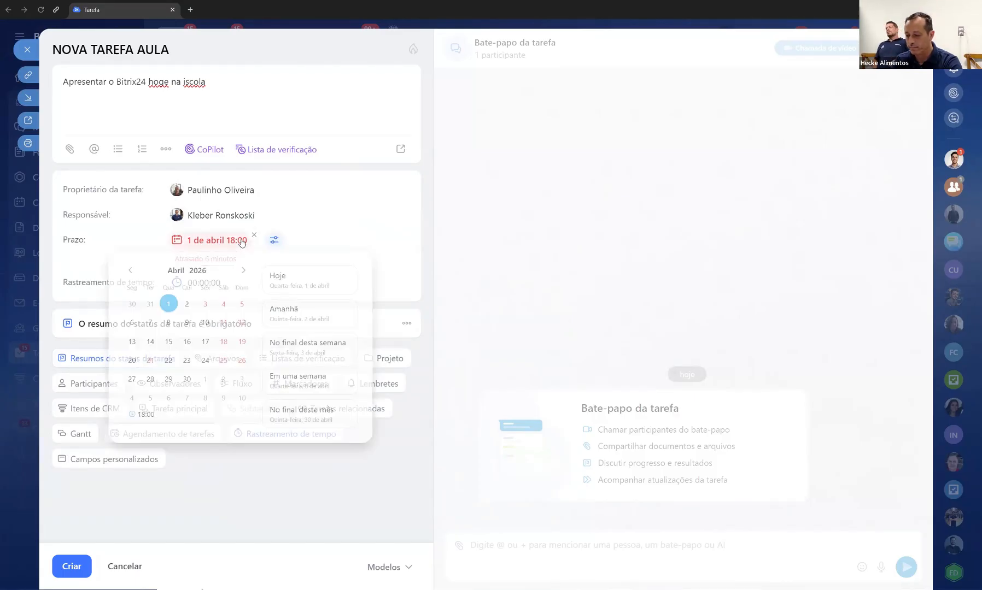
# In the task preferences, require approval on completion, request a reason for deadline changes and restrict those changes by date.
pyautogui.click(273, 241)
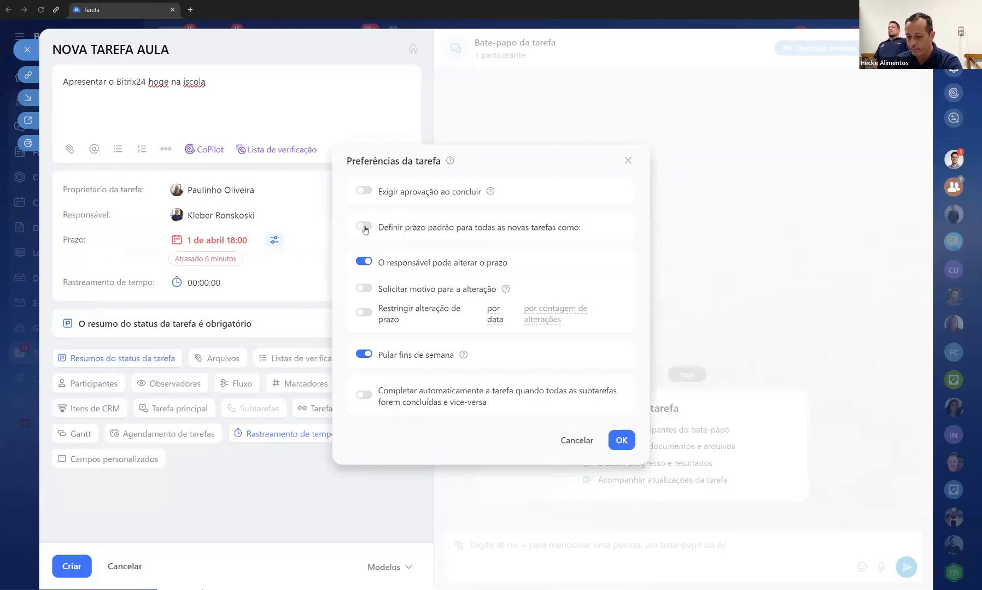
pyautogui.click(370, 191)
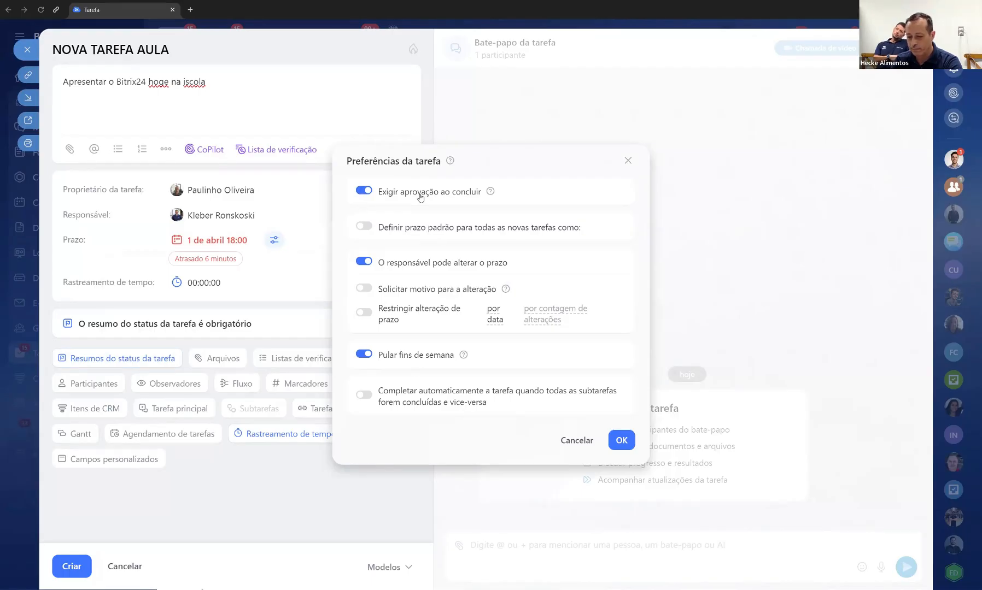
pyautogui.click(367, 290)
pyautogui.moveTo(505, 291)
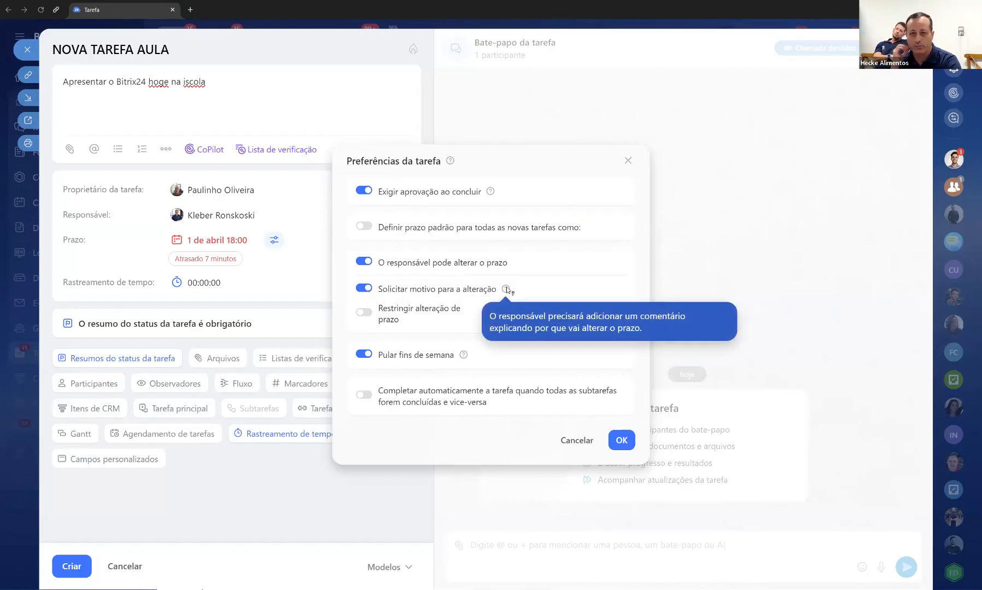
pyautogui.click(365, 316)
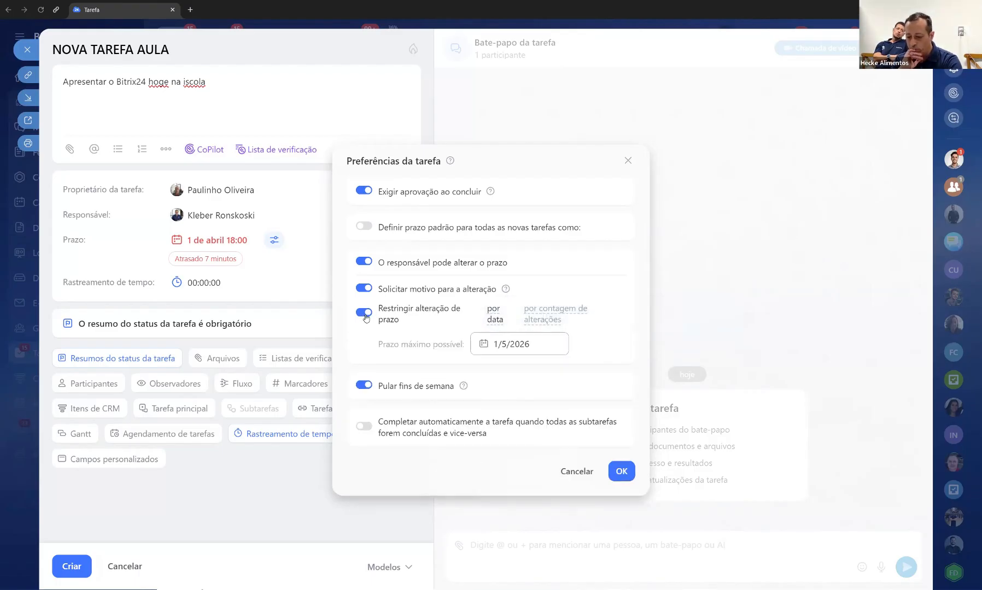
pyautogui.click(364, 315)
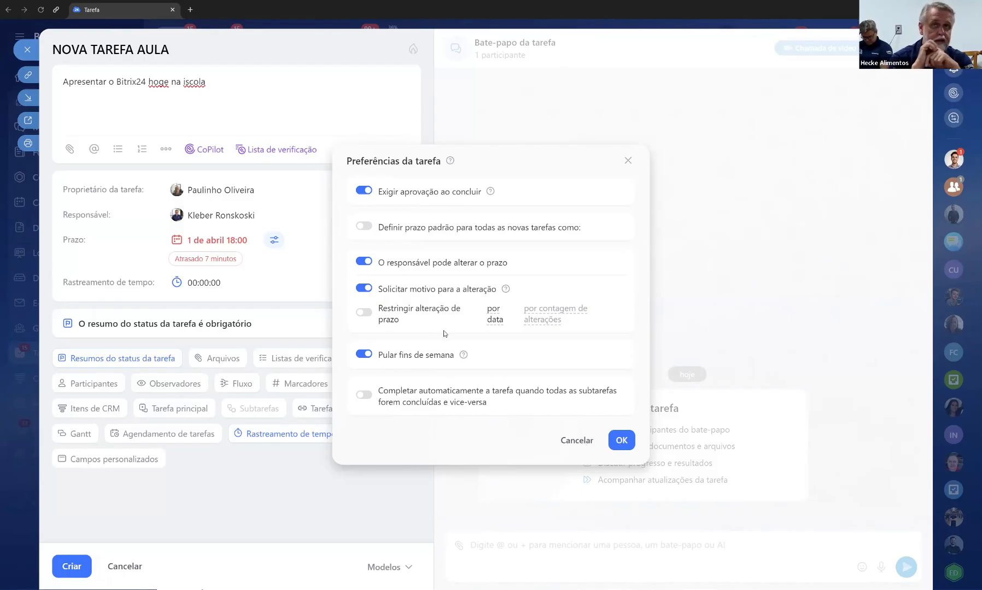
pyautogui.click(364, 313)
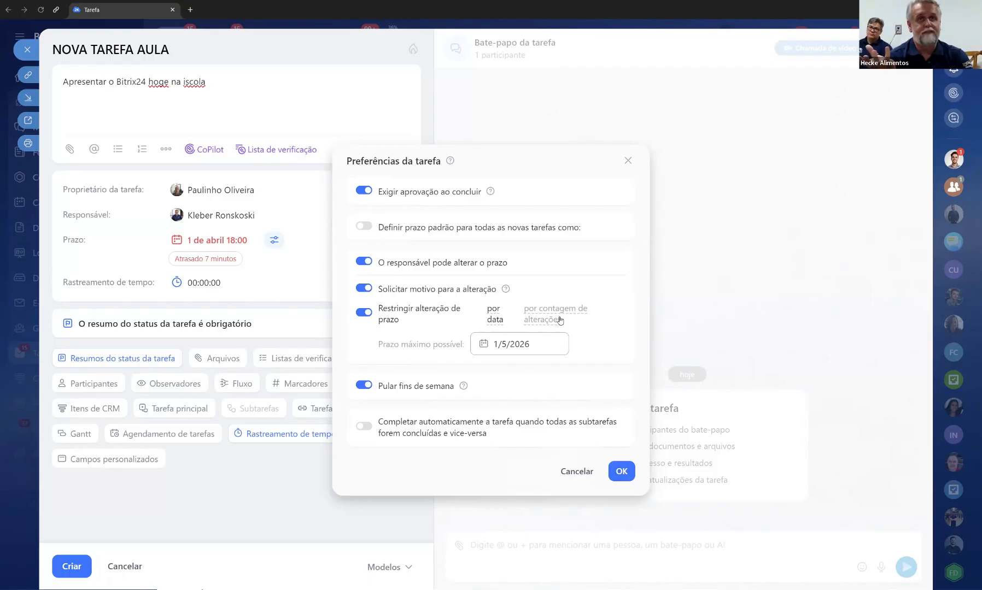
pyautogui.click(622, 473)
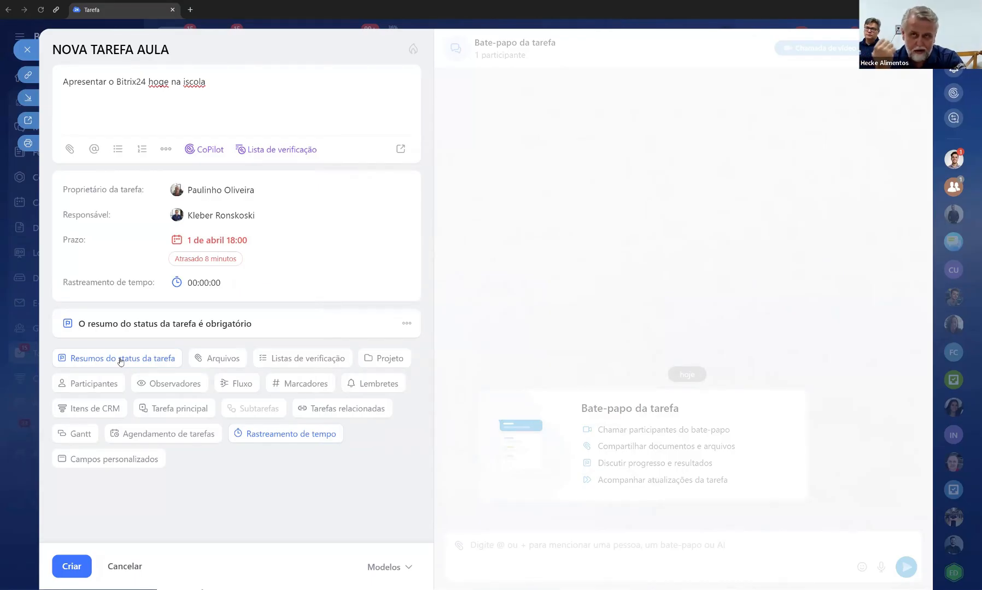
# Have CoPilot simplify the task description and read through the suggested text.
pyautogui.click(204, 149)
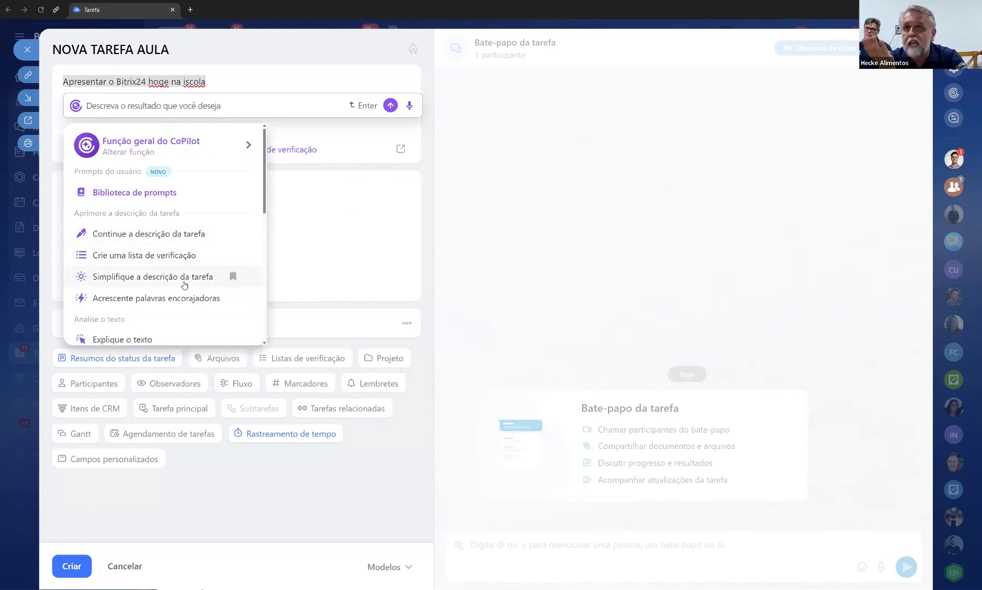
pyautogui.click(230, 276)
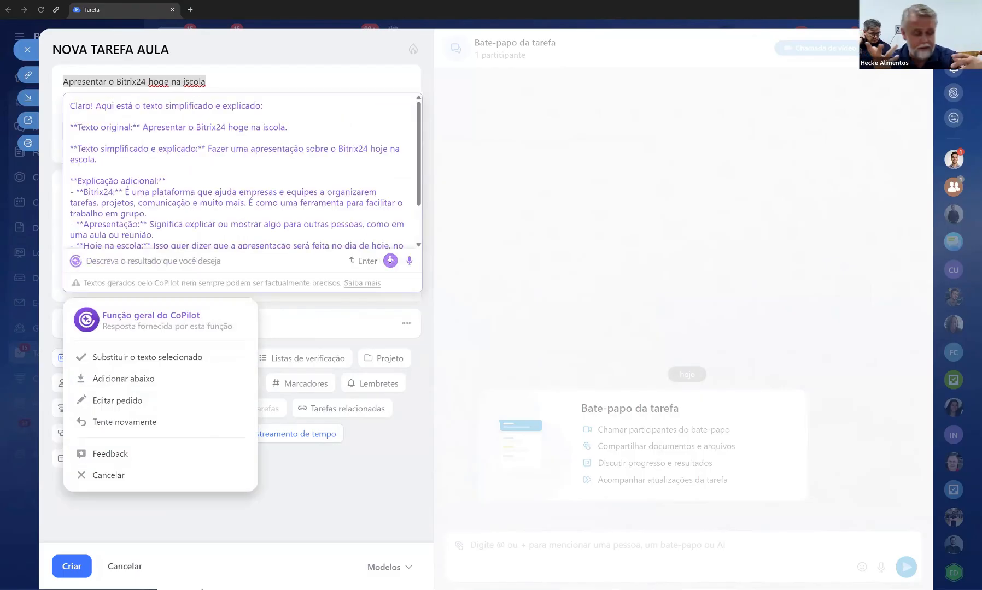
pyautogui.click(390, 262)
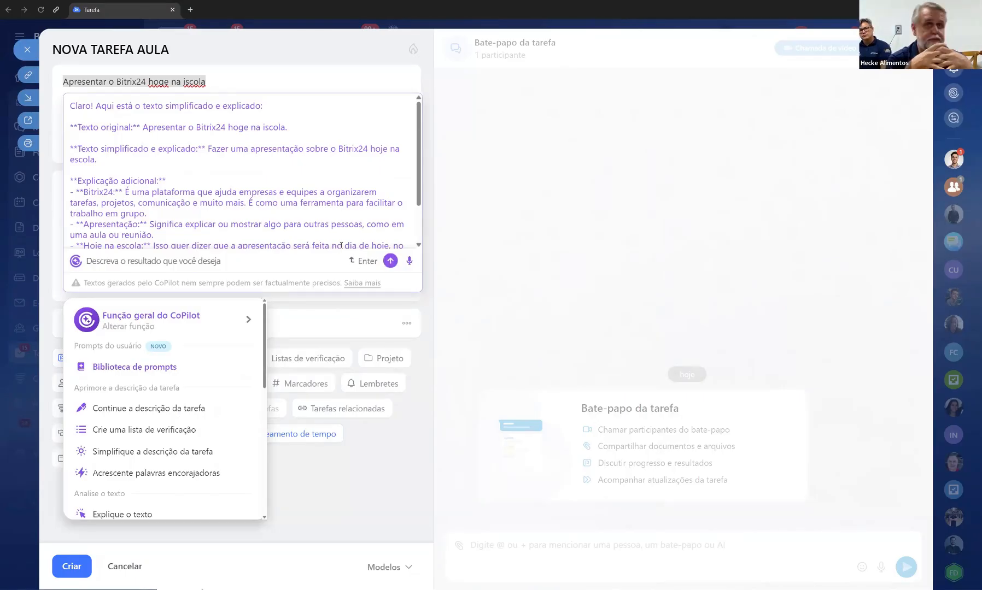
pyautogui.scroll(-2, 340, 243)
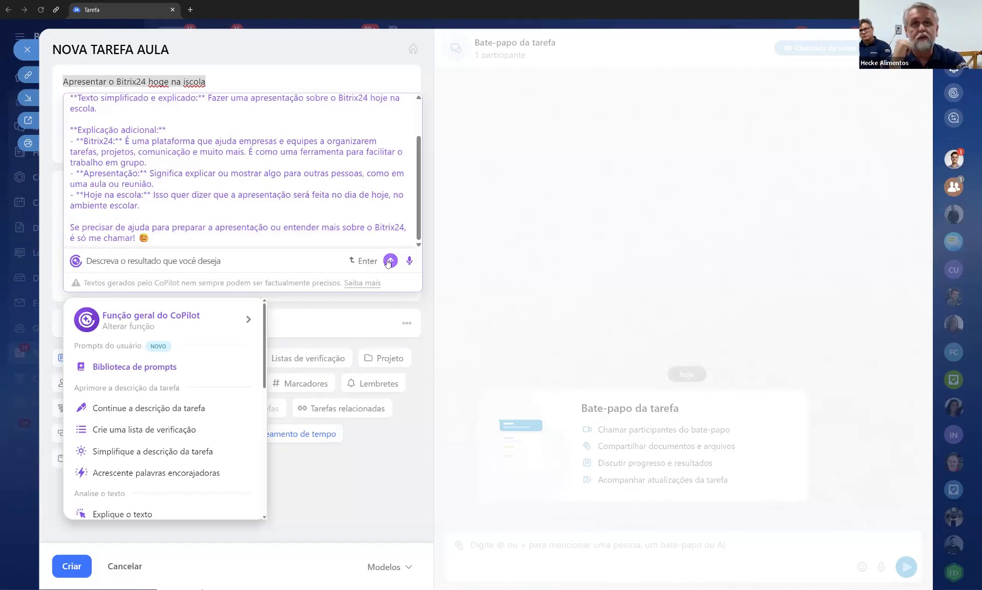
# Have CoPilot correct the task description, then dismiss its suggestion without applying it.
pyautogui.scroll(-3, 233, 359)
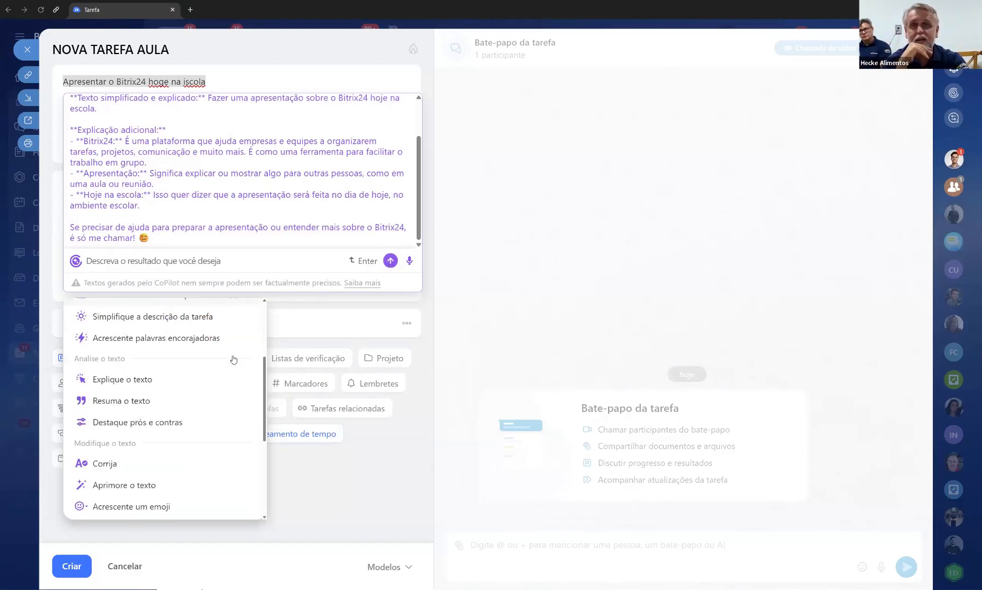
pyautogui.scroll(-4, 233, 355)
pyautogui.scroll(3, 224, 320)
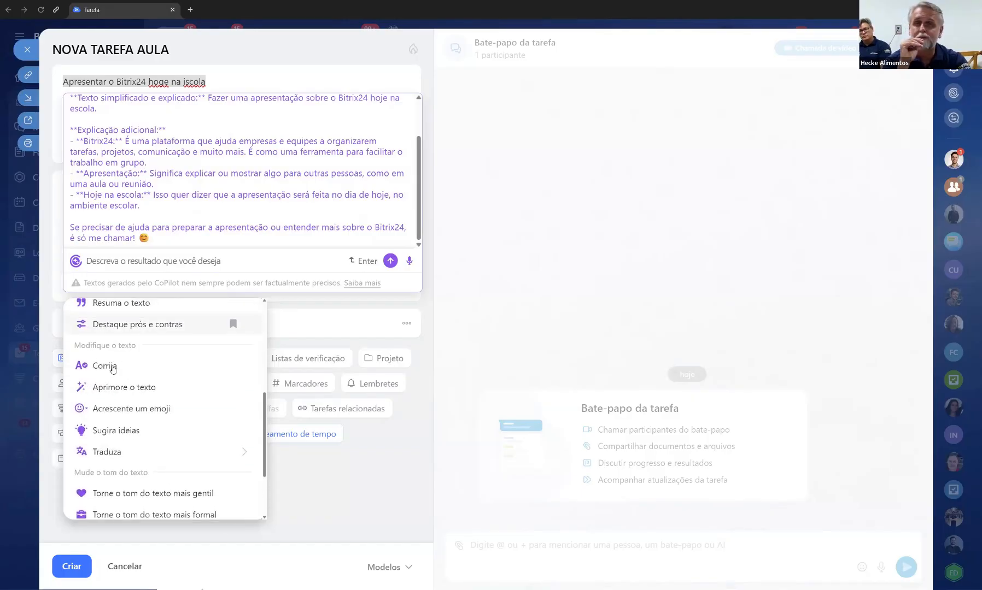
pyautogui.press('Return')
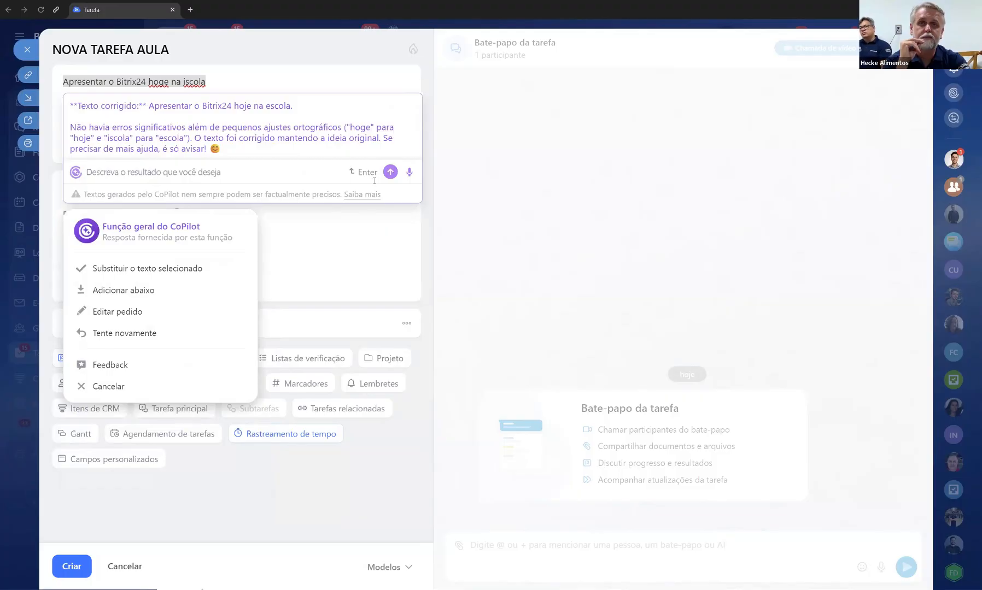
pyautogui.click(348, 198)
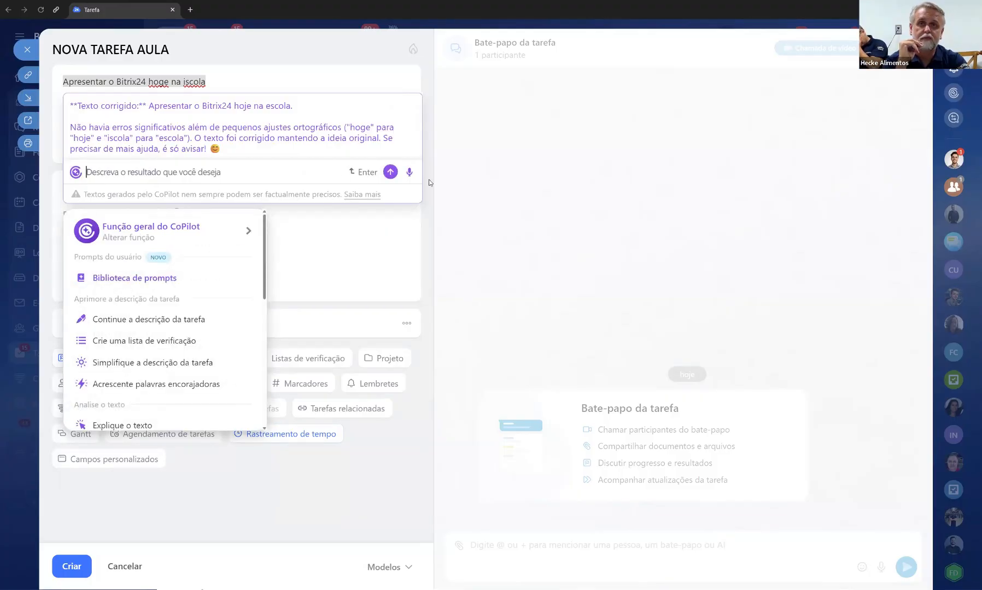
pyautogui.press('Escape')
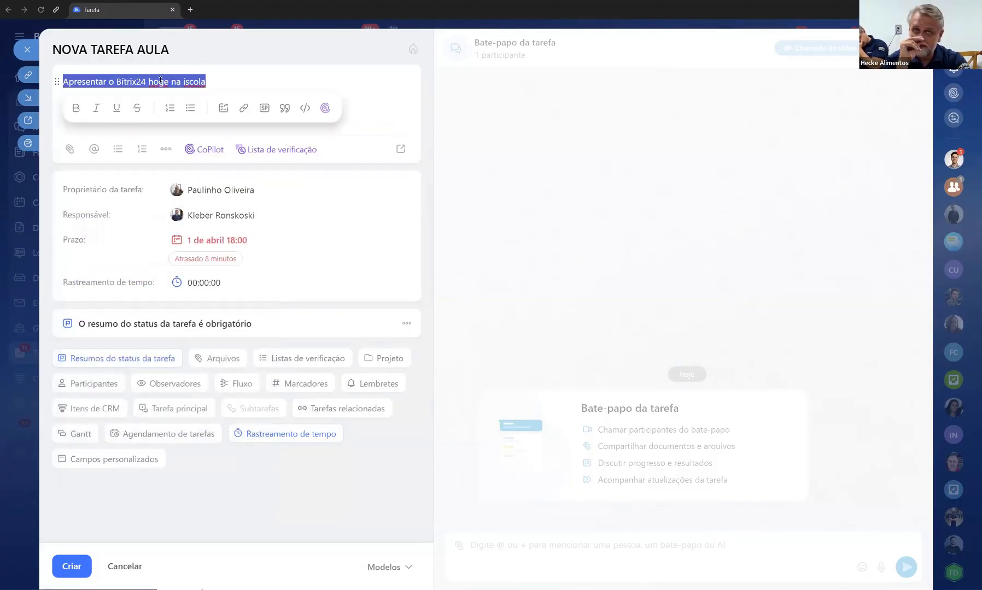
# Correct the misspelled words in the task description to "hoje" and "escola".
pyautogui.click(159, 79)
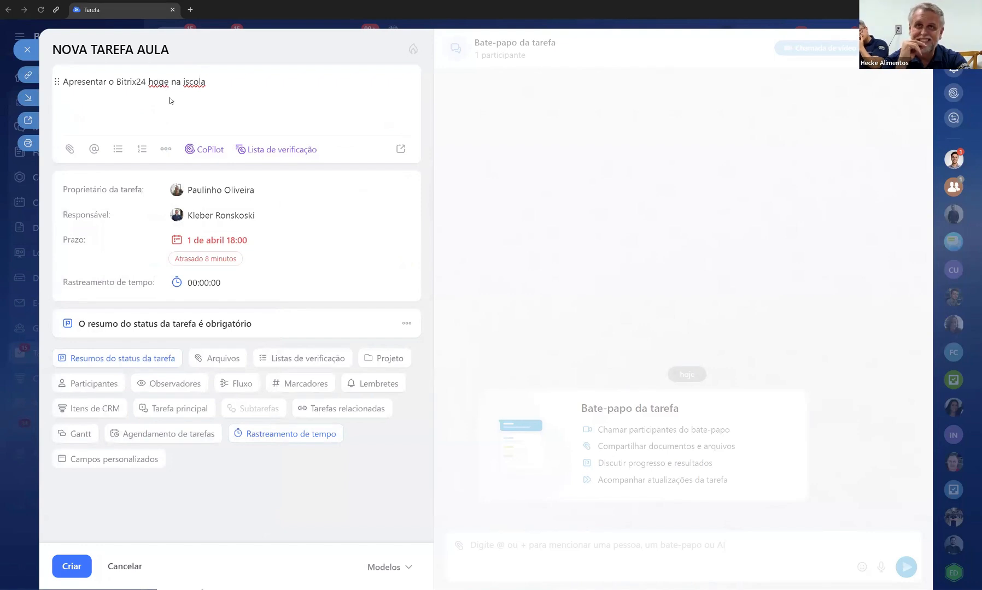
pyautogui.doubleClick(158, 82)
pyautogui.write('hoje')
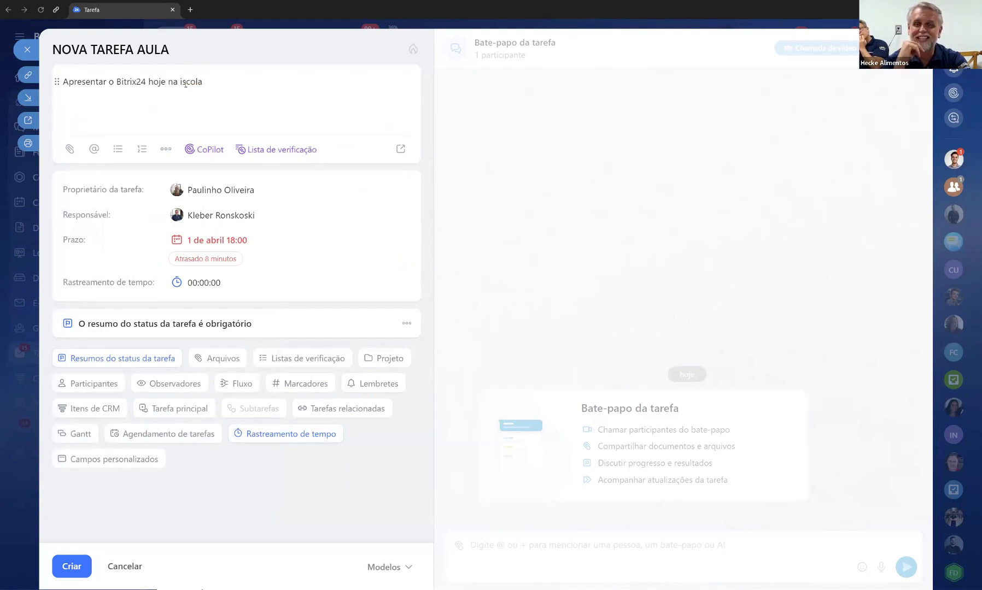
pyautogui.moveTo(185, 83); pyautogui.dragTo(183, 83)
pyautogui.press('Delete')
pyautogui.press('Delete')
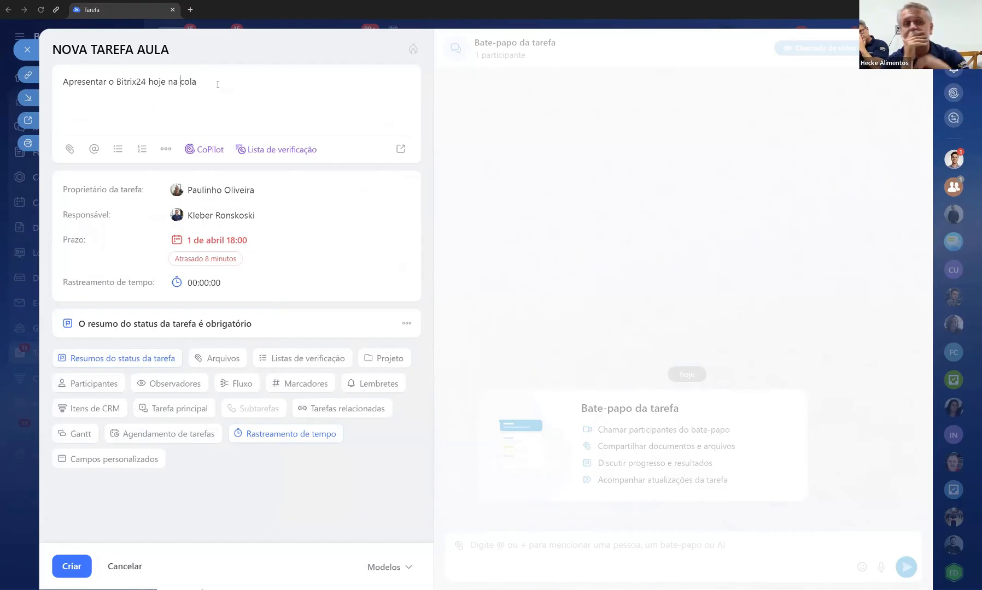
pyautogui.write('es')
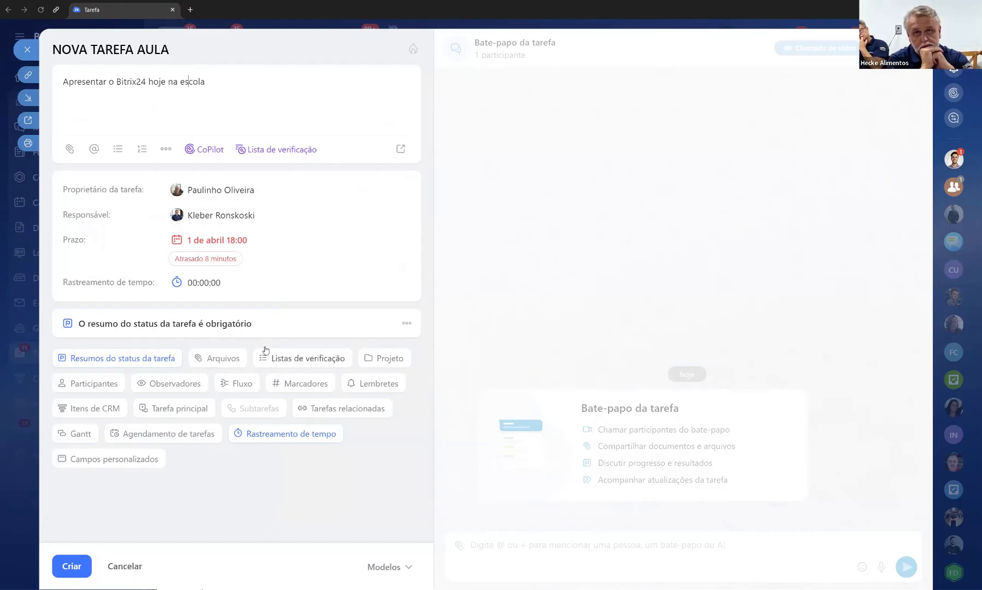
pyautogui.click(218, 360)
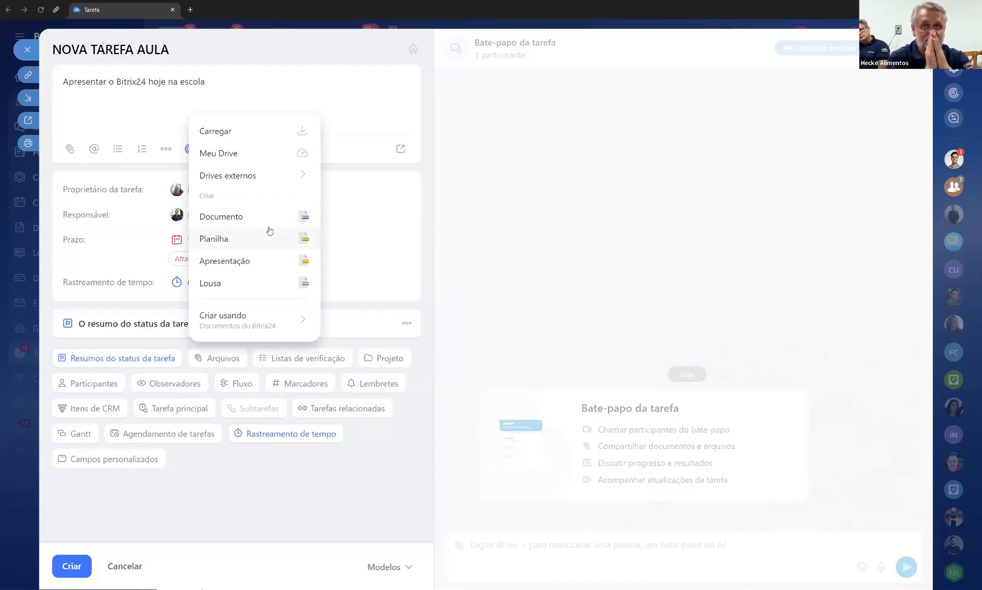
pyautogui.moveTo(280, 180)
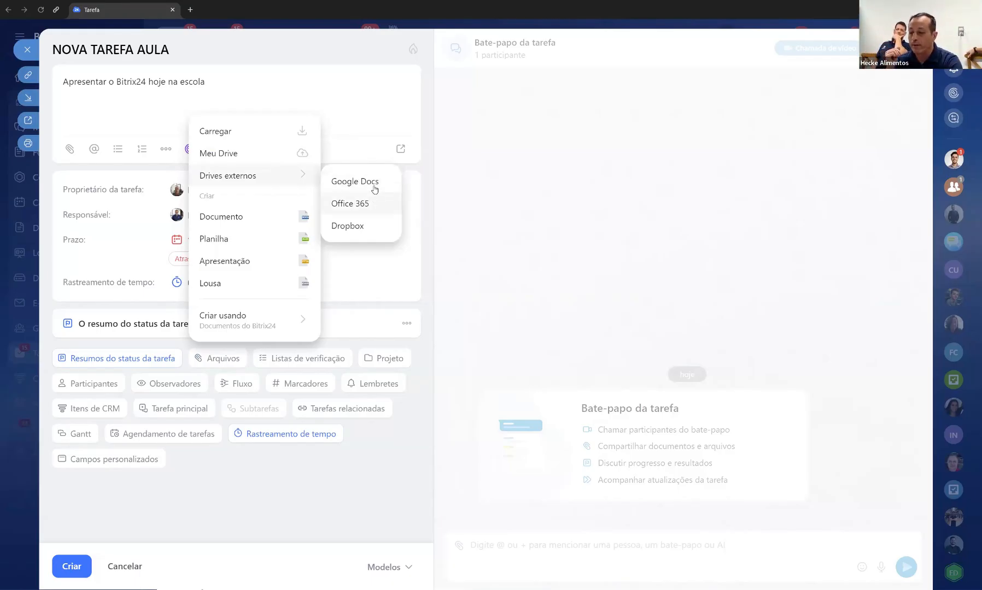
pyautogui.moveTo(291, 323)
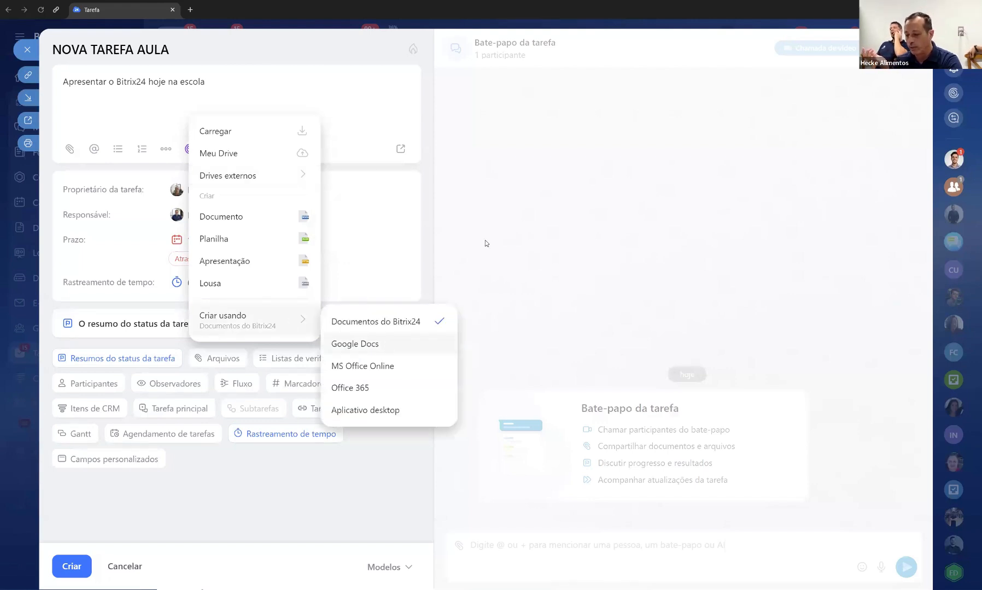
pyautogui.click(343, 366)
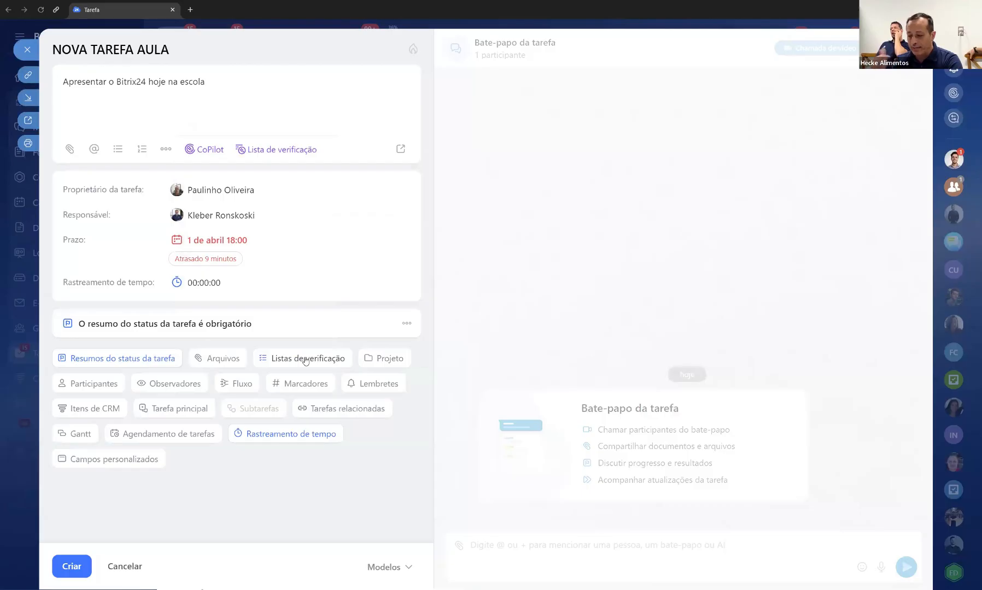
# Add a checklist to the task with three items: "item", "item2" and "item2".
pyautogui.click(305, 359)
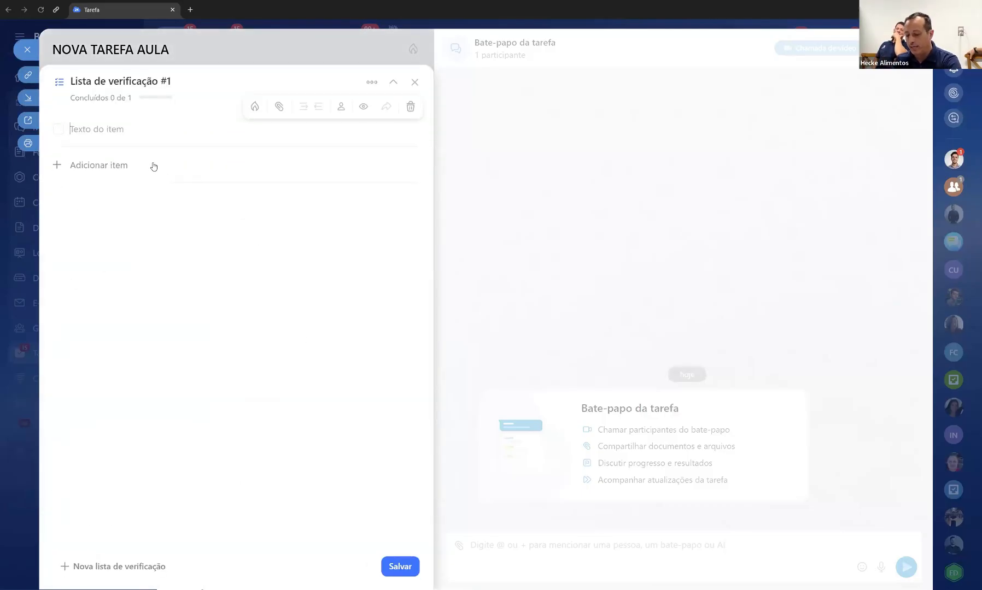
pyautogui.write('it')
pyautogui.press('BackSpace')
pyautogui.press('BackSpace')
pyautogui.write('item')
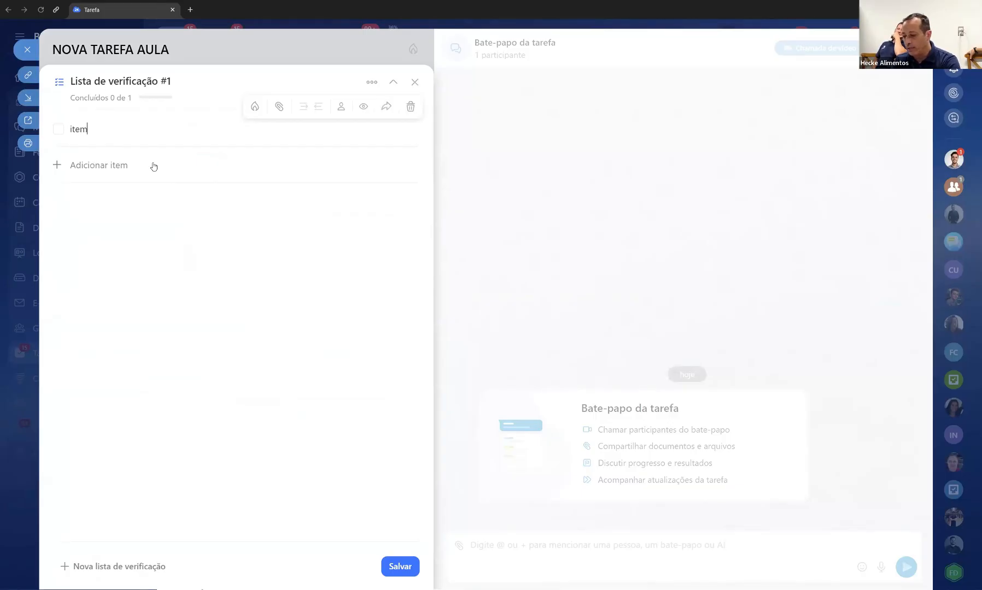
pyautogui.click(115, 165)
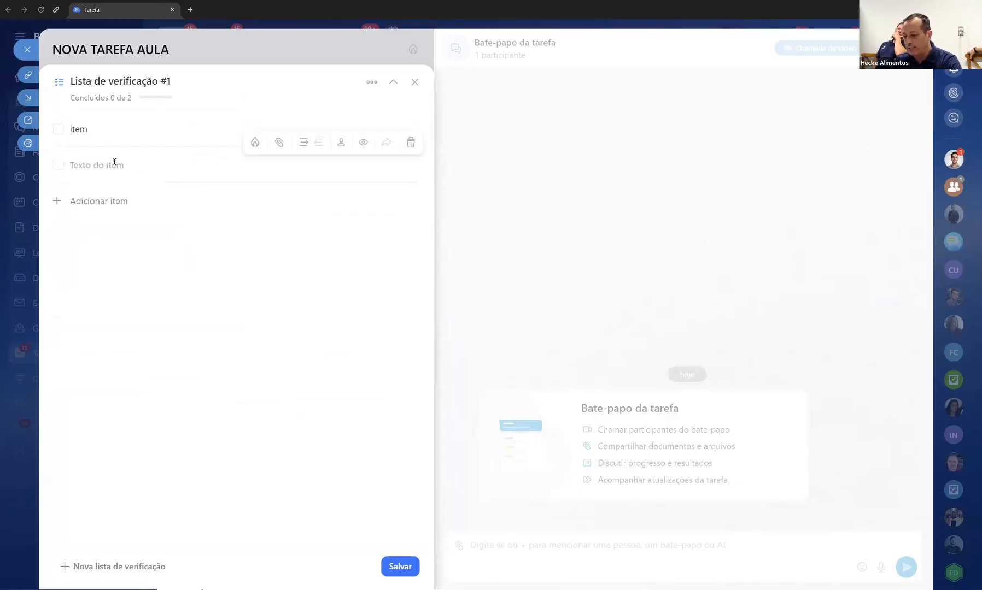
pyautogui.write('item')
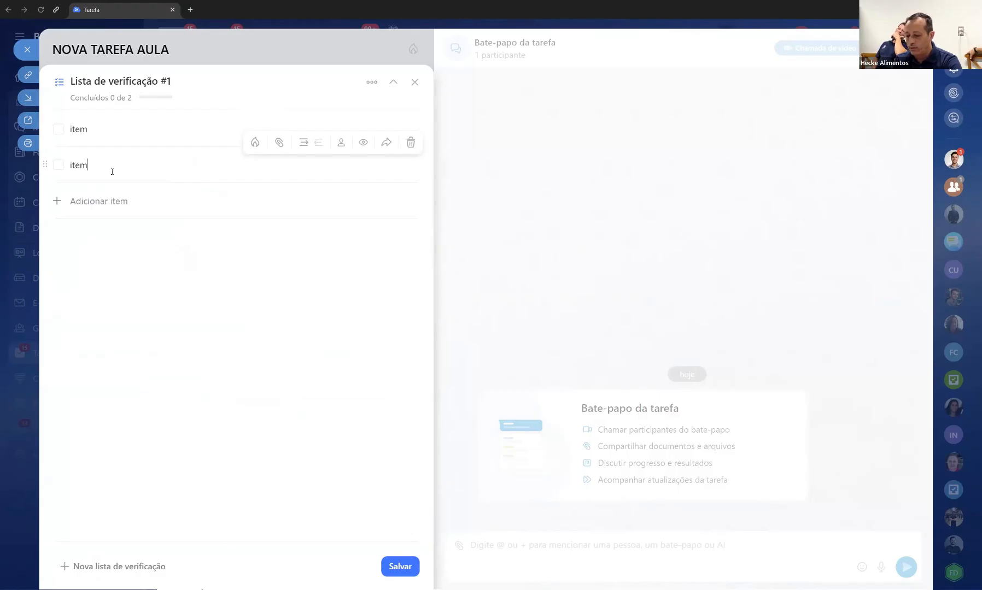
pyautogui.write('2')
pyautogui.click(110, 197)
pyautogui.write('ite')
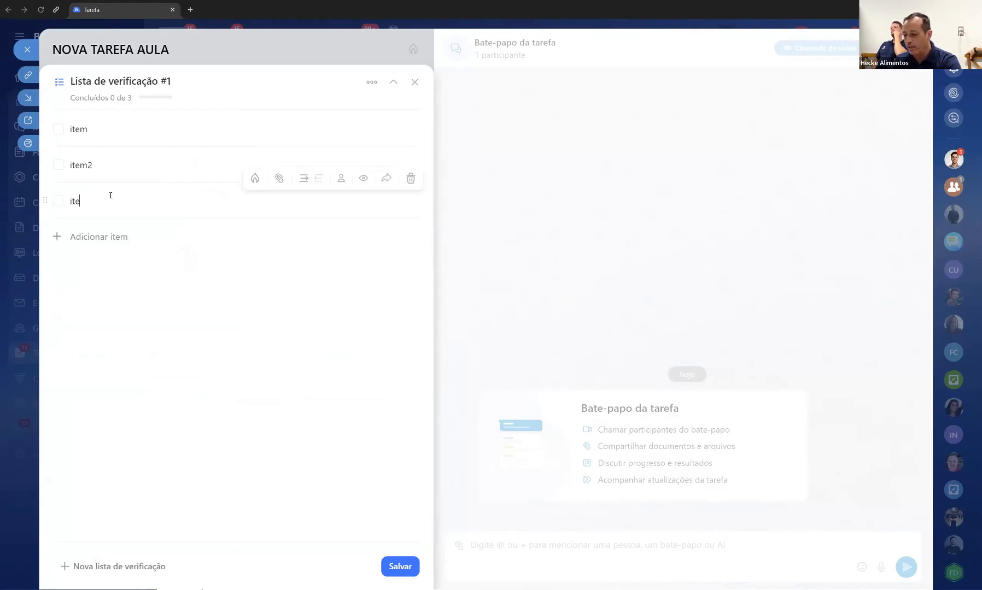
pyautogui.write('m2')
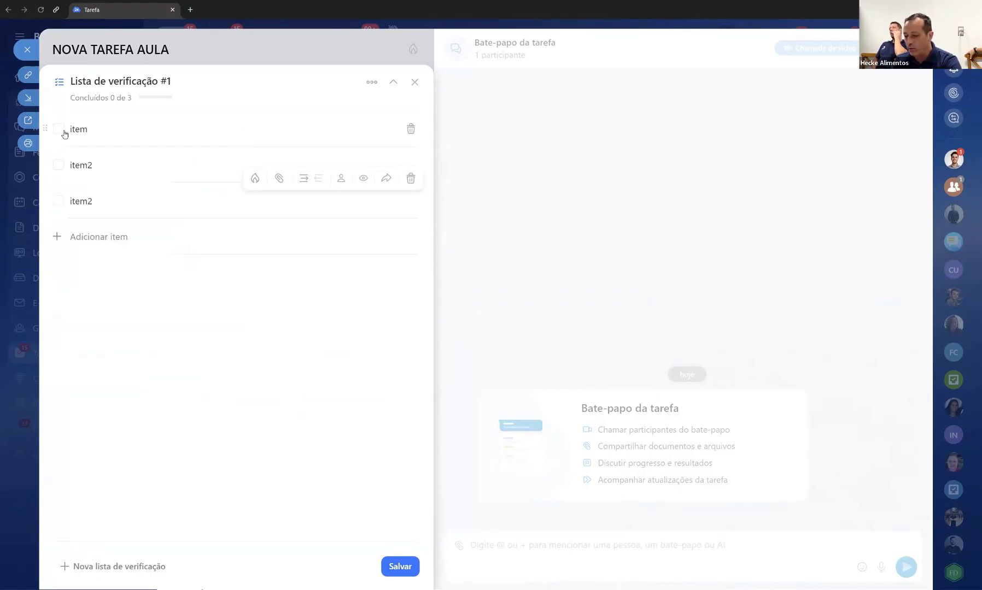
# Mark all three checklist items as completed and save the checklist.
pyautogui.click(58, 129)
pyautogui.click(59, 167)
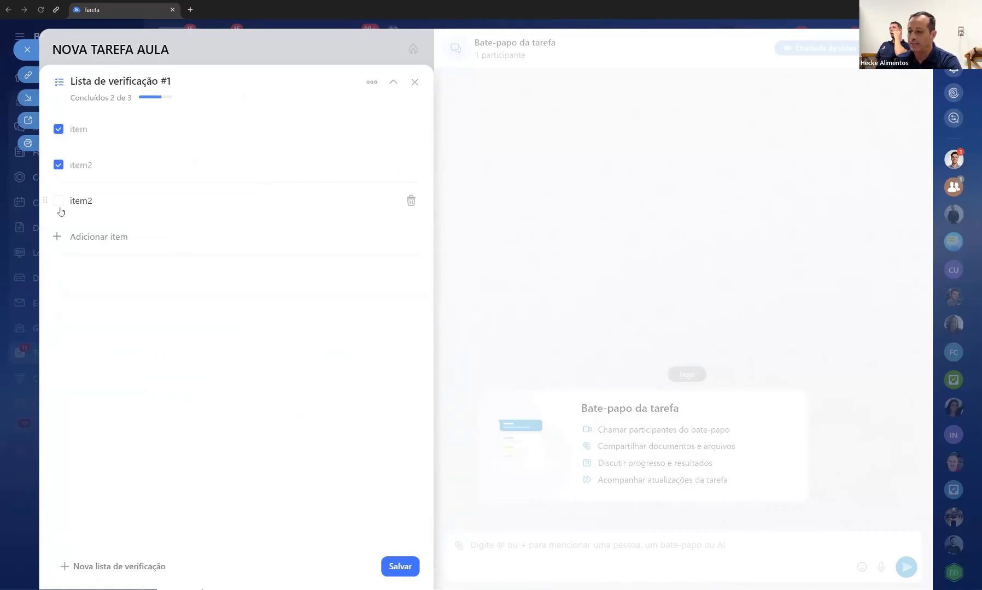
pyautogui.click(59, 203)
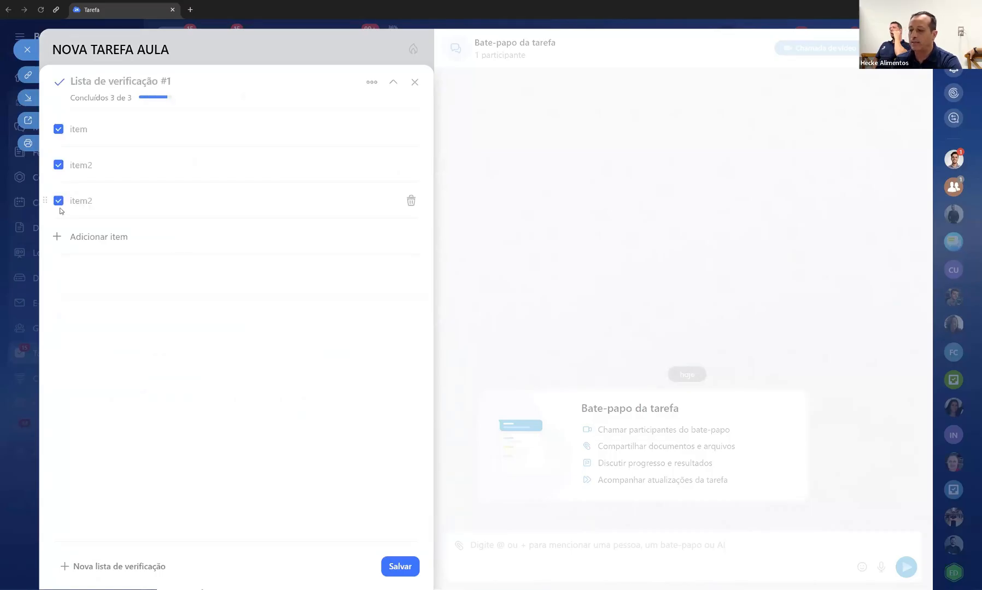
pyautogui.click(399, 566)
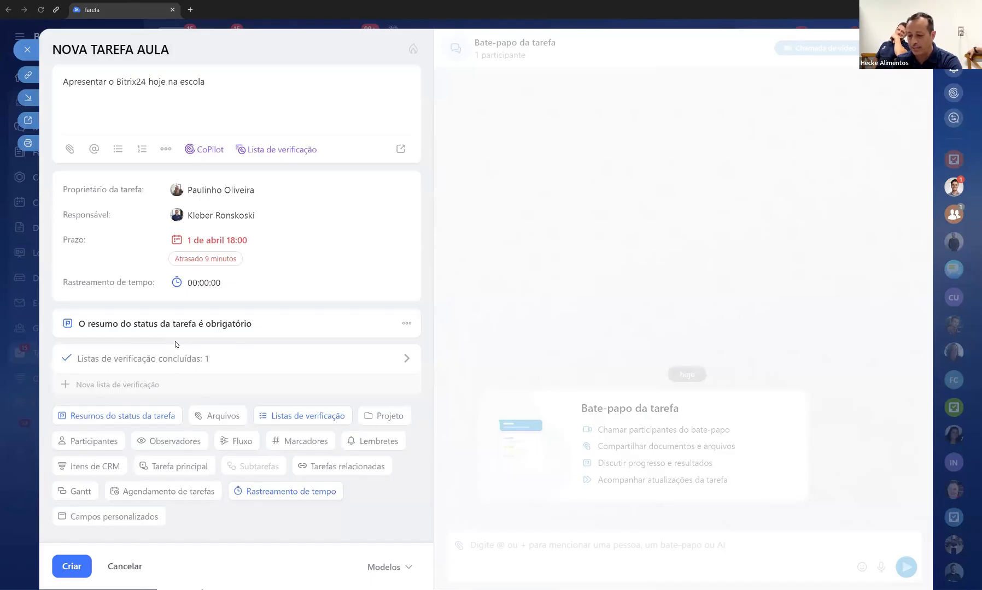
# Assign the task to the project "T.I. - ATIVIDADES".
pyautogui.click(389, 418)
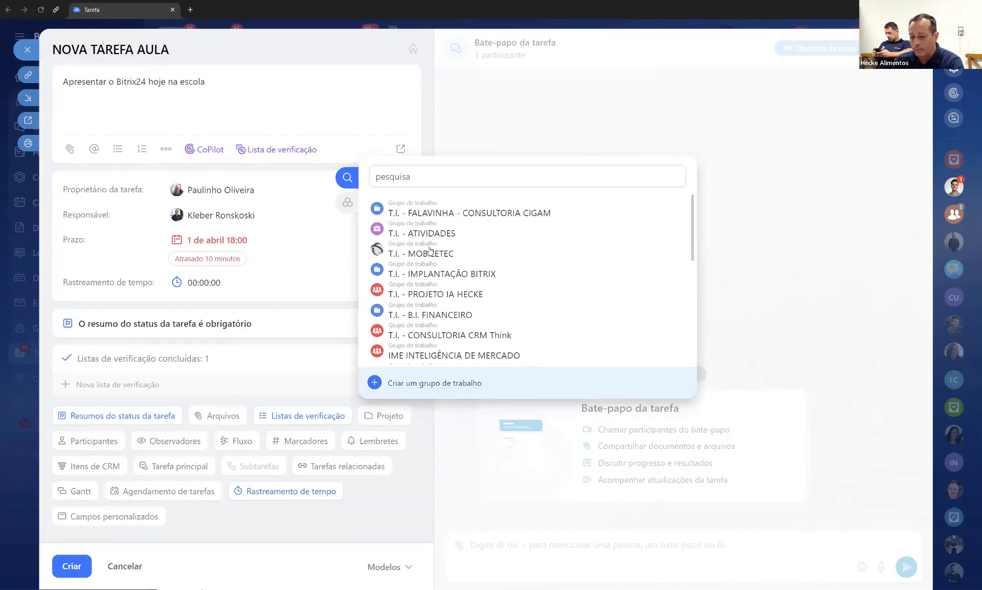
pyautogui.click(435, 231)
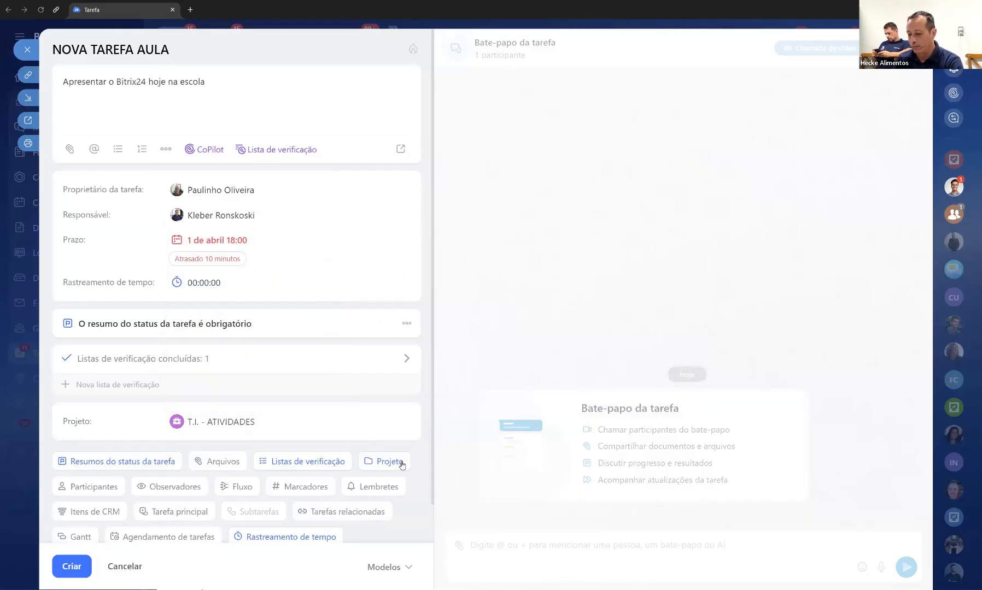
pyautogui.scroll(-1, 250, 389)
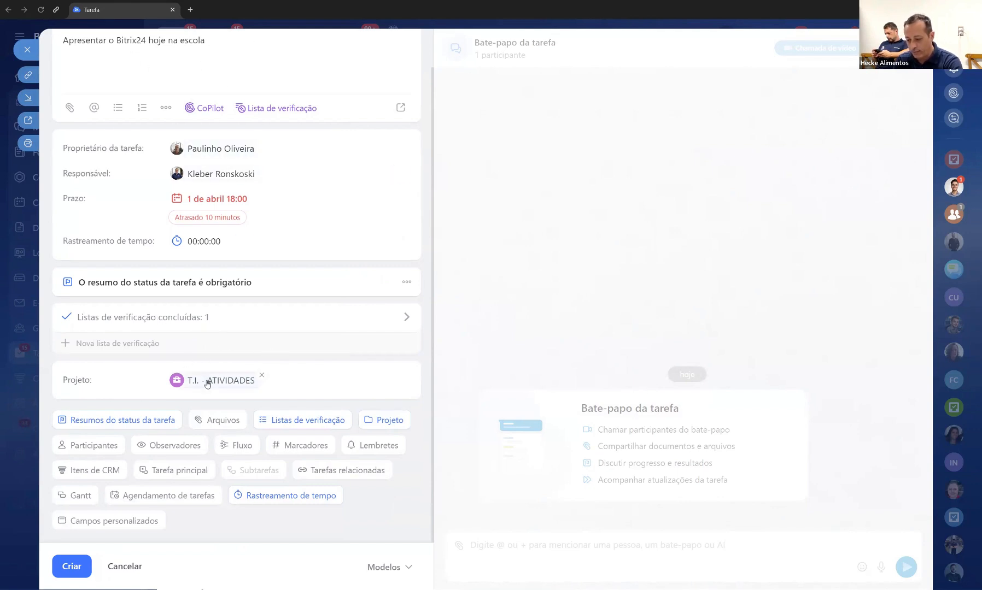
pyautogui.moveTo(253, 381)
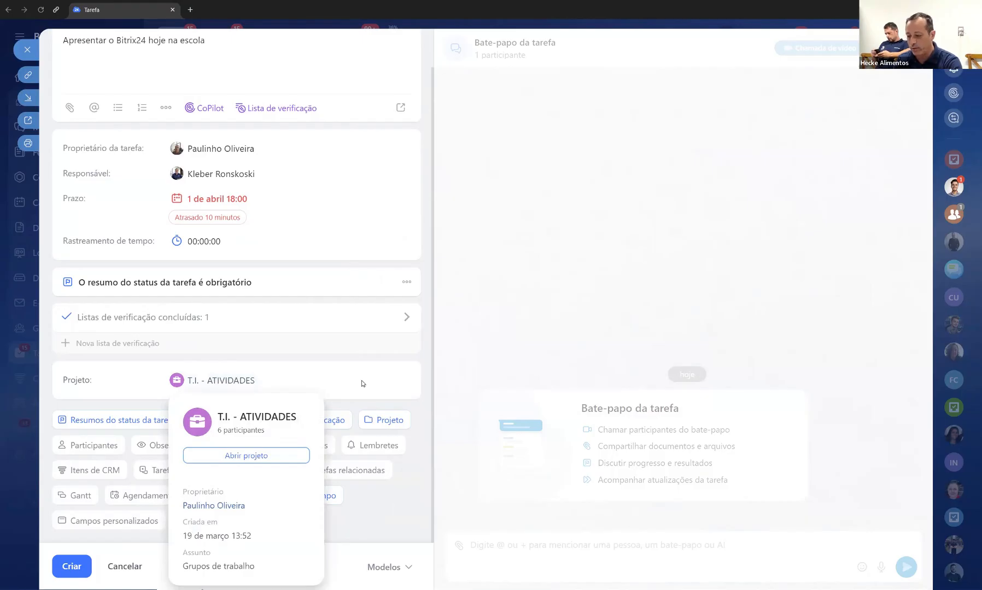
pyautogui.click(370, 363)
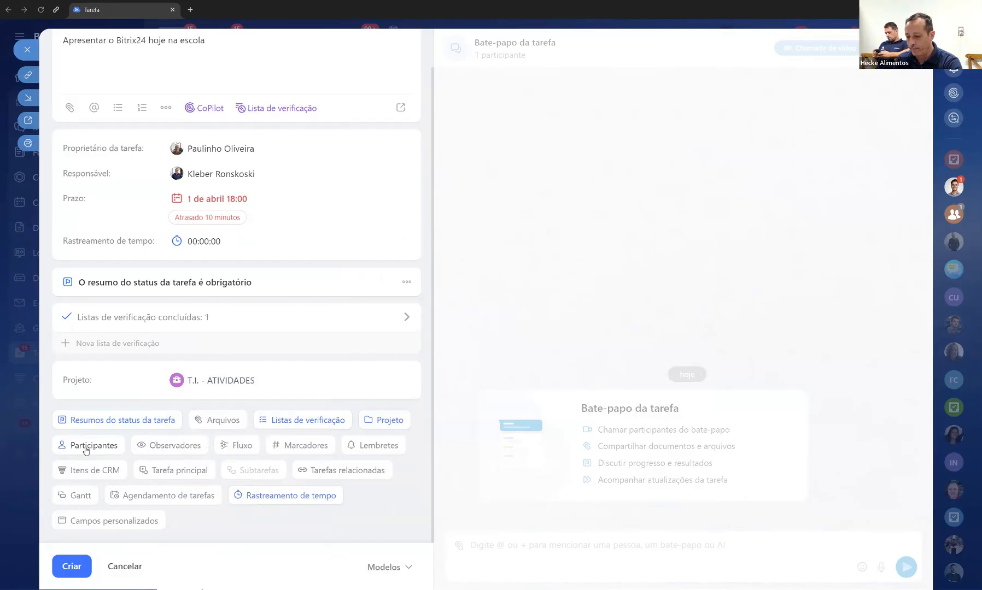
pyautogui.scroll(1, 301, 249)
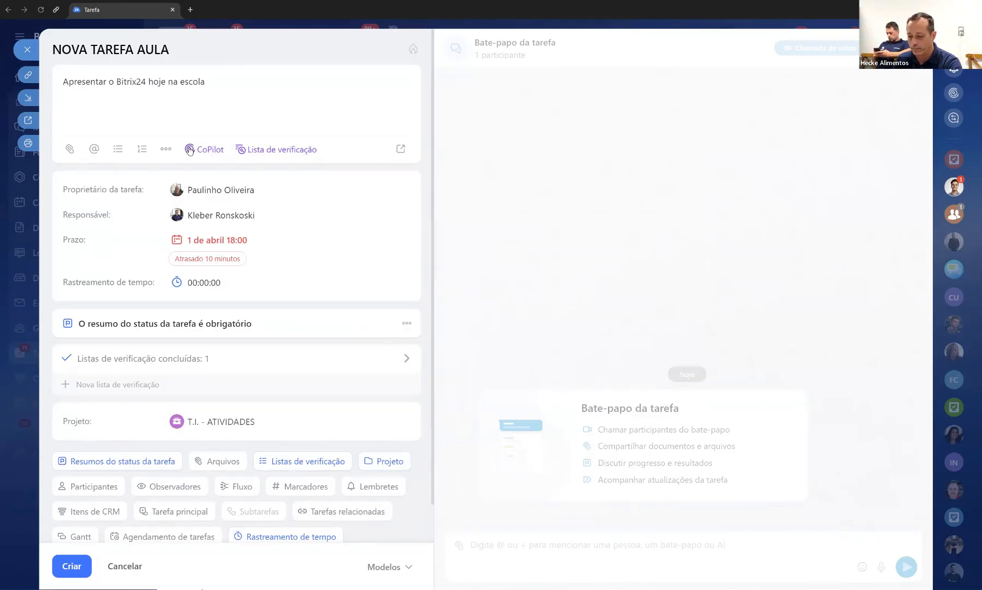
pyautogui.scroll(-1, 189, 150)
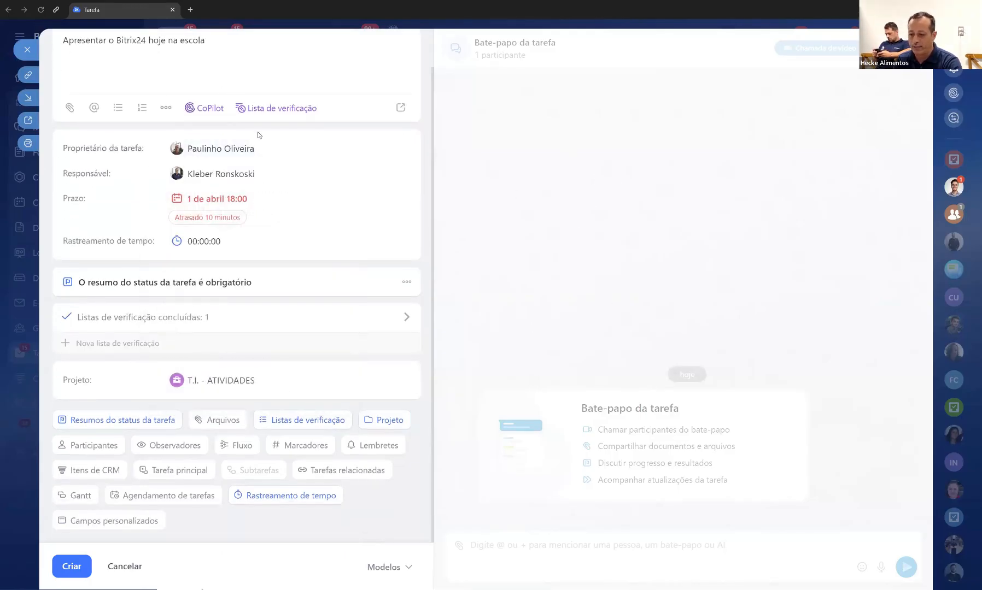
pyautogui.moveTo(249, 386)
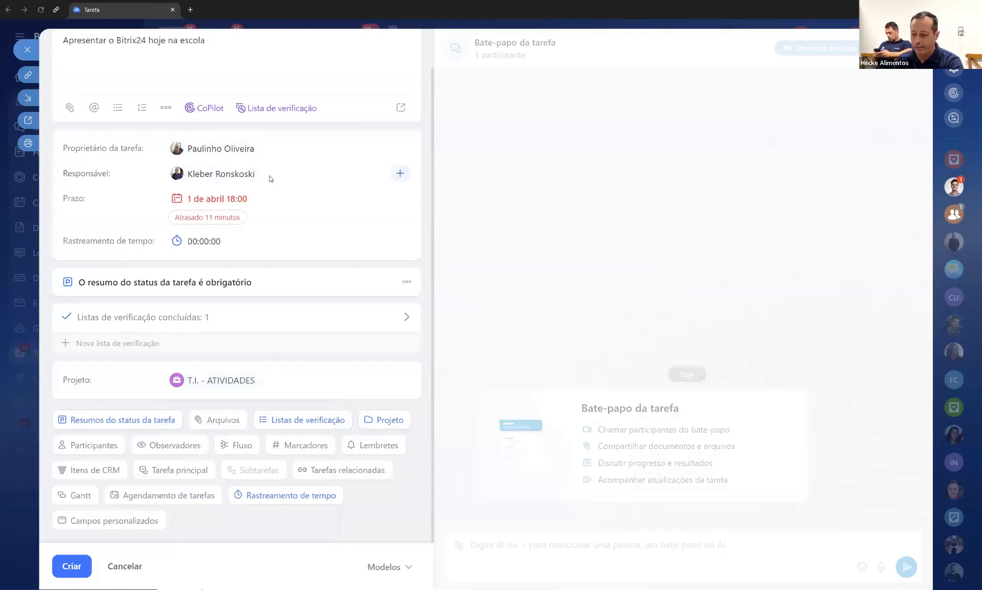
# Add a colleague as a participant of the task by searching for the person's first name.
pyautogui.click(106, 448)
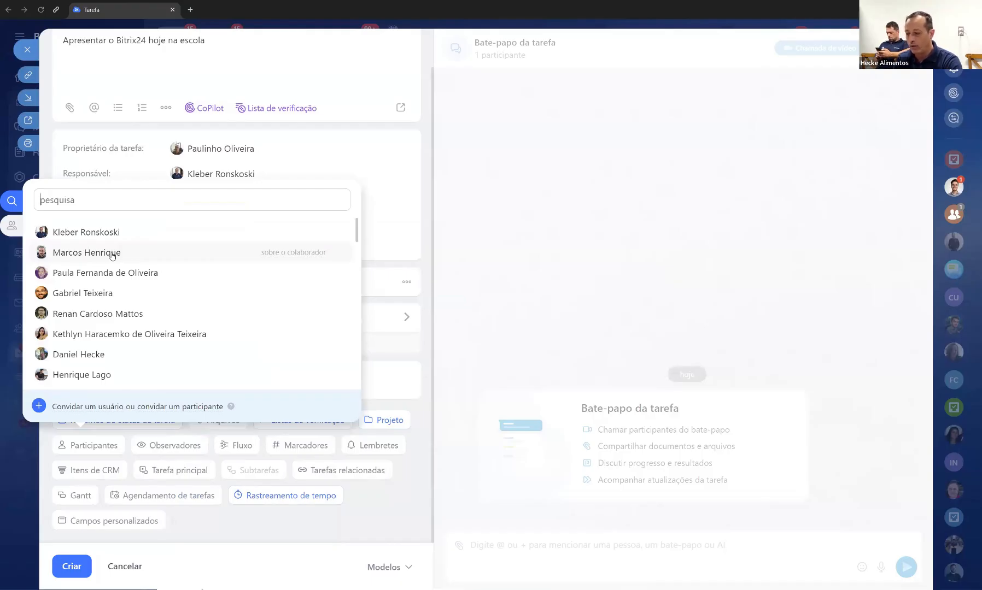
pyautogui.write('paul')
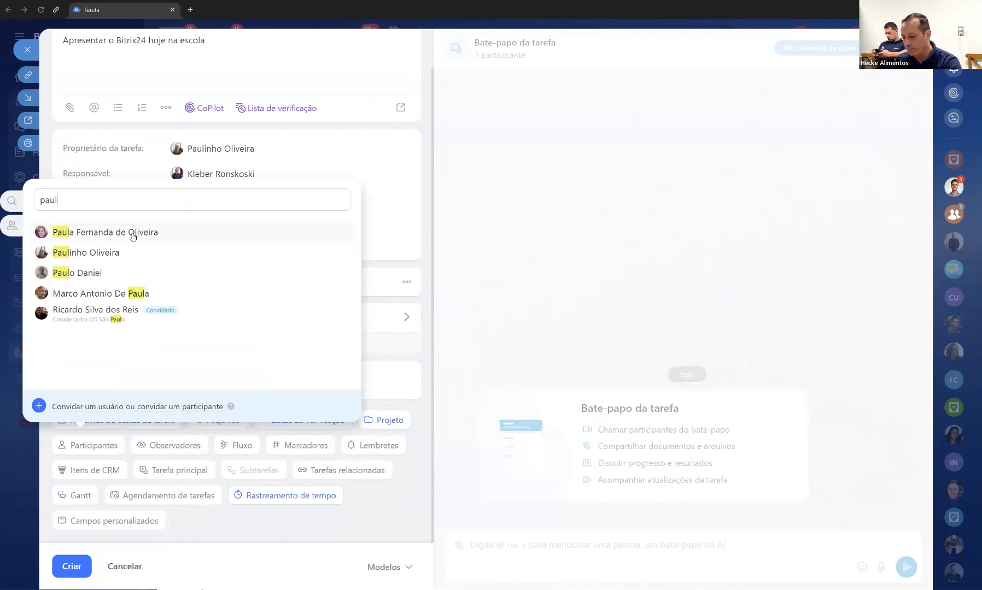
pyautogui.click(131, 232)
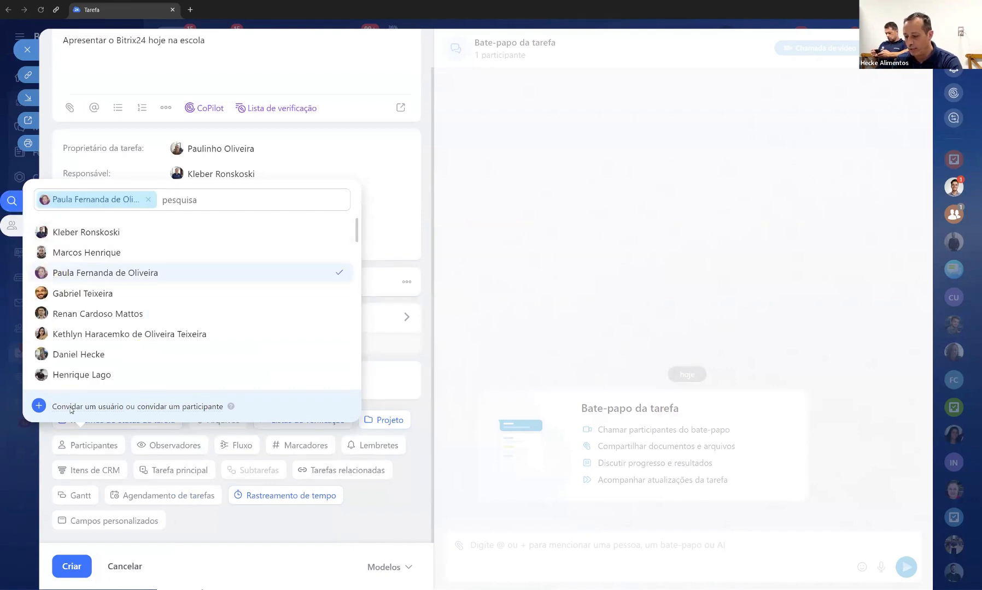
pyautogui.click(508, 306)
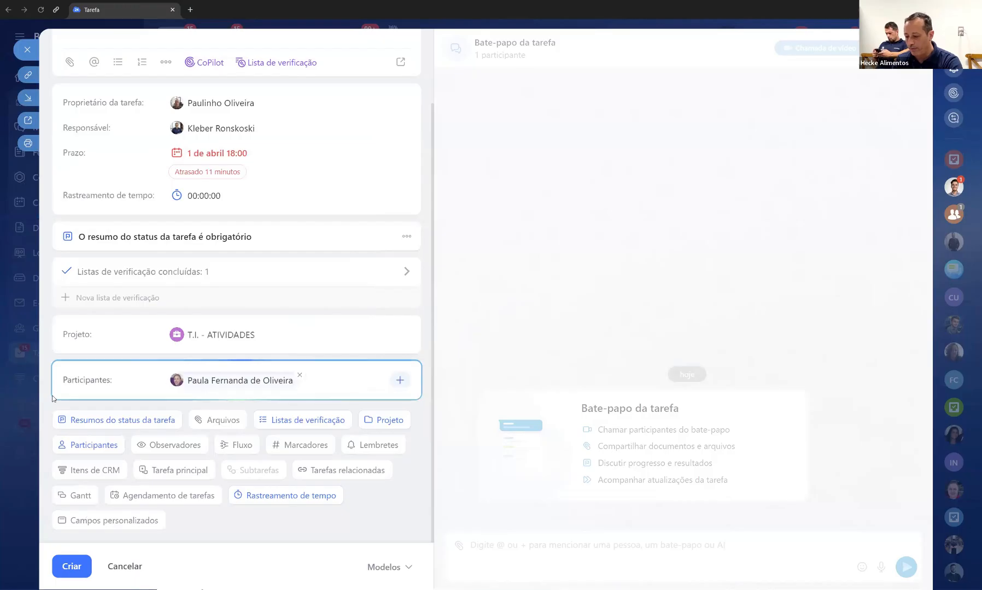
pyautogui.moveTo(195, 381)
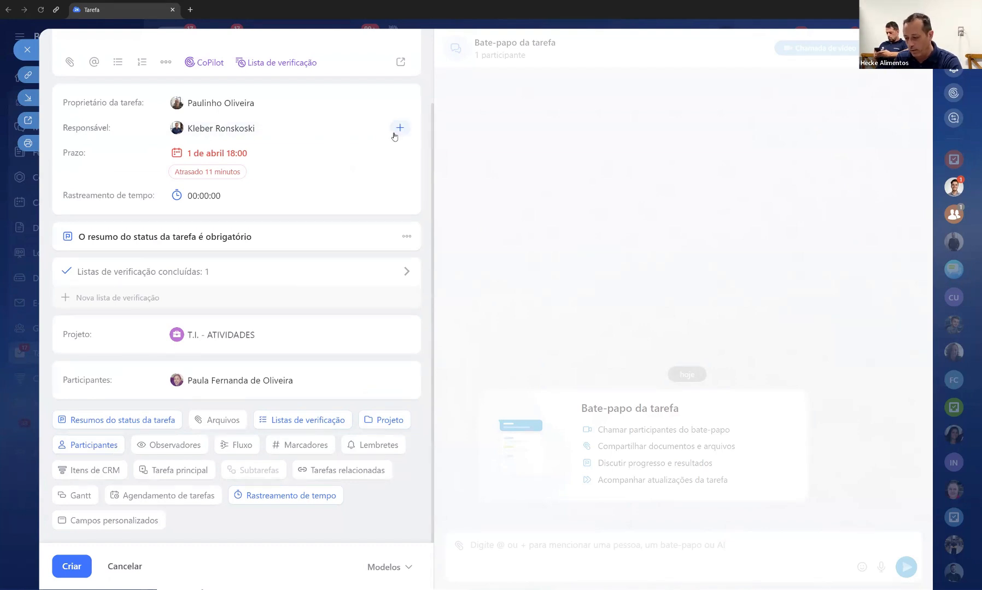
# Add a second responsible person to the task and remove that person again.
pyautogui.click(399, 128)
pyautogui.click(112, 224)
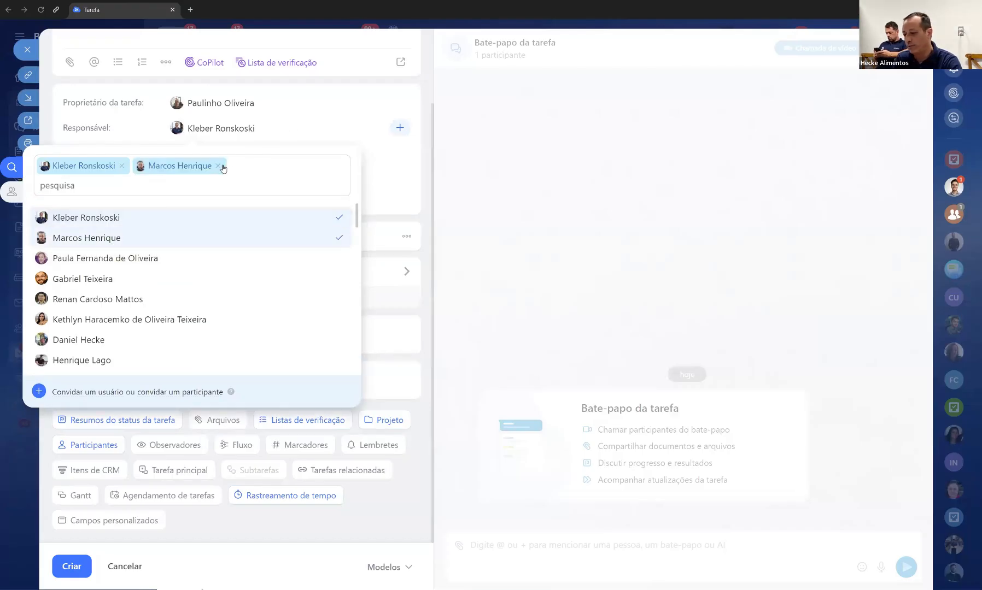
pyautogui.press('BackSpace')
pyautogui.click(518, 155)
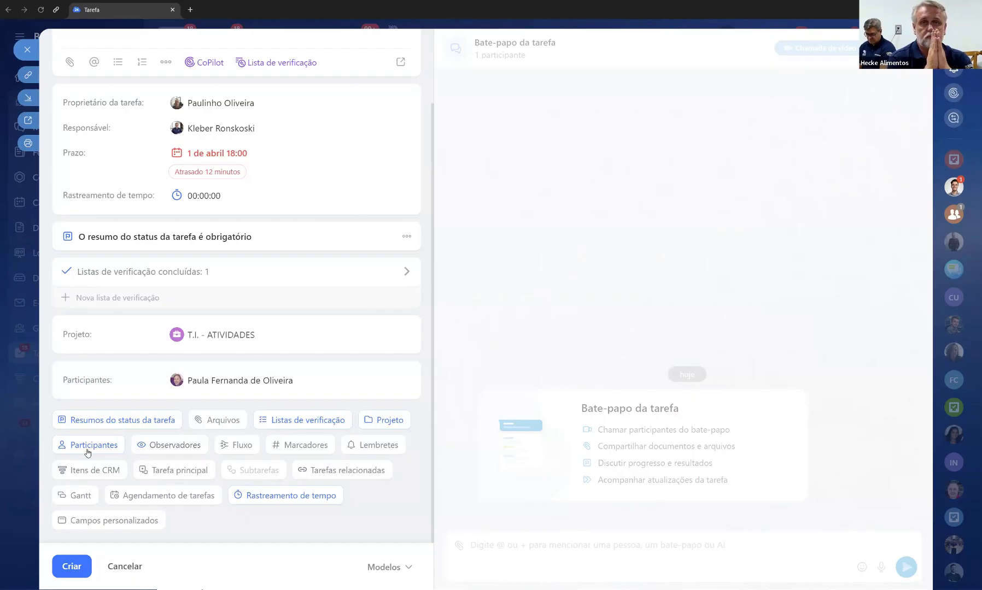
# Add a colleague as an observer of the task by searching for the person's name.
pyautogui.click(175, 446)
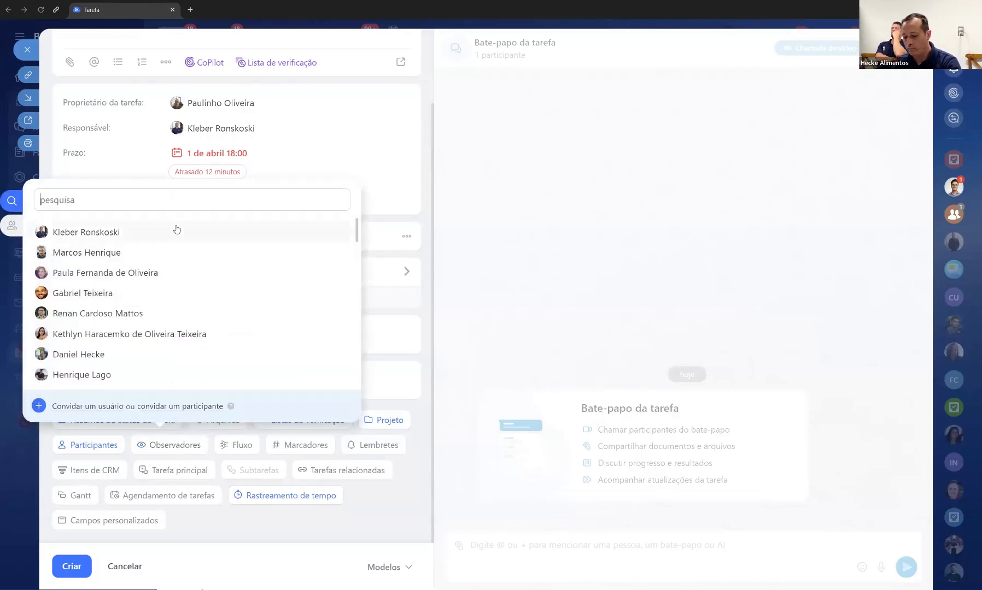
pyautogui.write('ro')
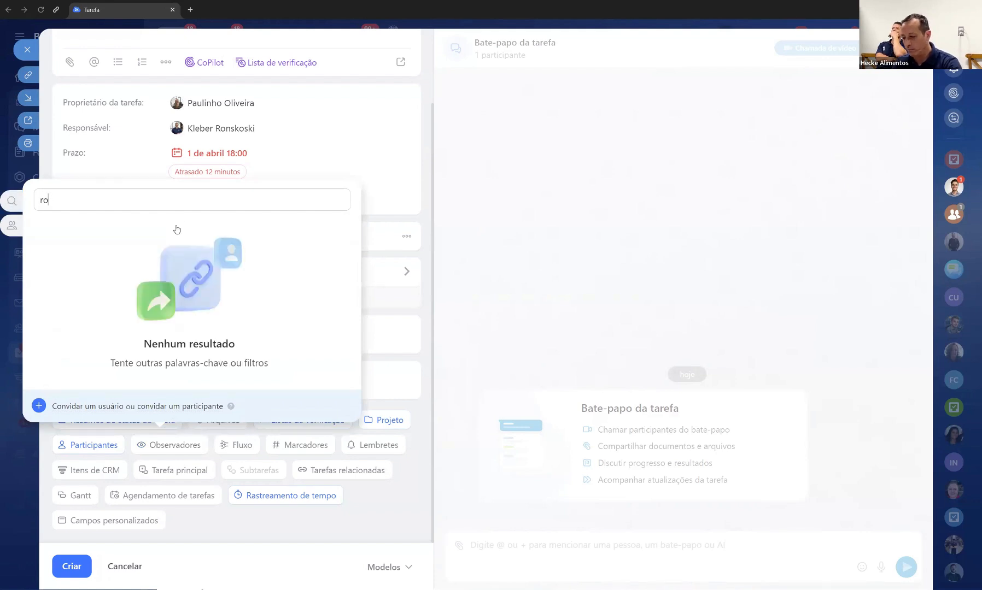
pyautogui.write('g')
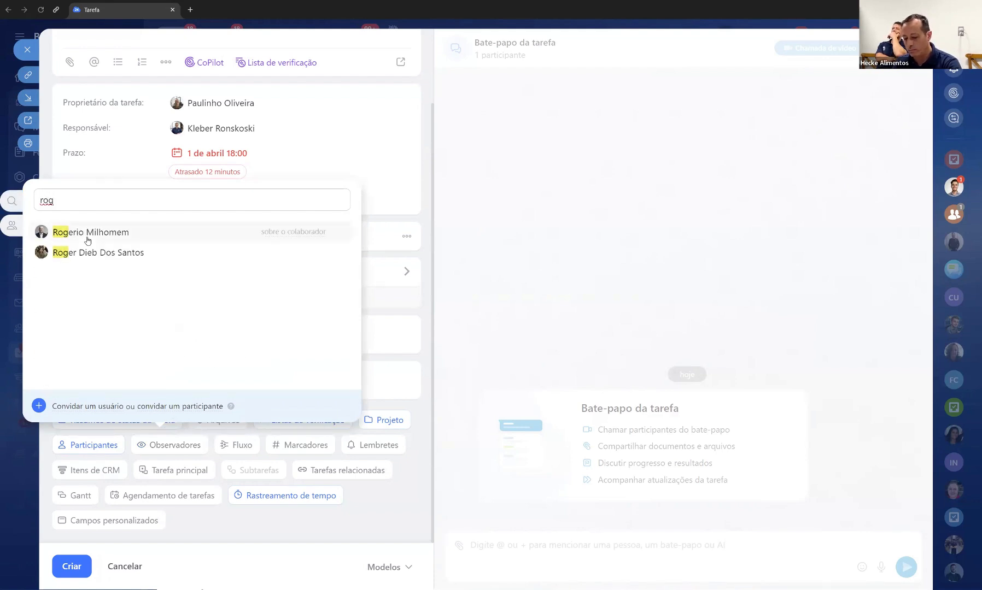
pyautogui.write('er')
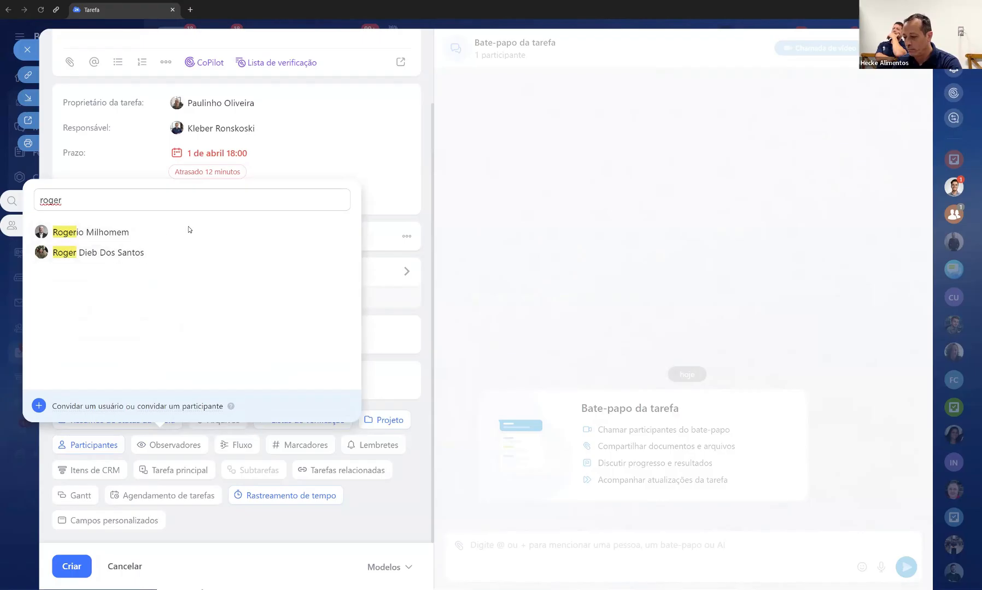
pyautogui.write('s')
pyautogui.press('BackSpace')
pyautogui.press('BackSpace')
pyautogui.press('BackSpace')
pyautogui.press('BackSpace')
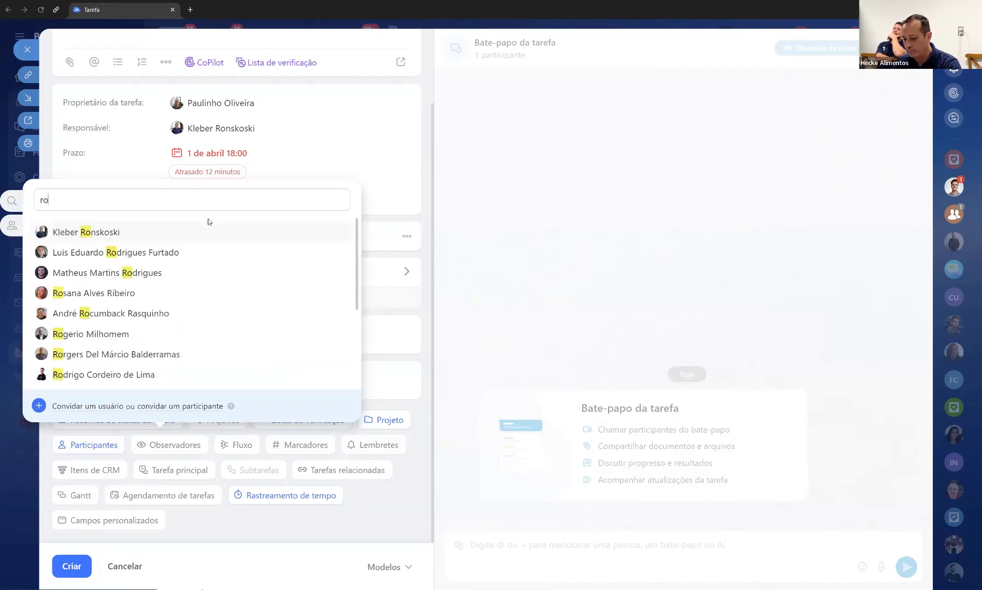
pyautogui.write('rg')
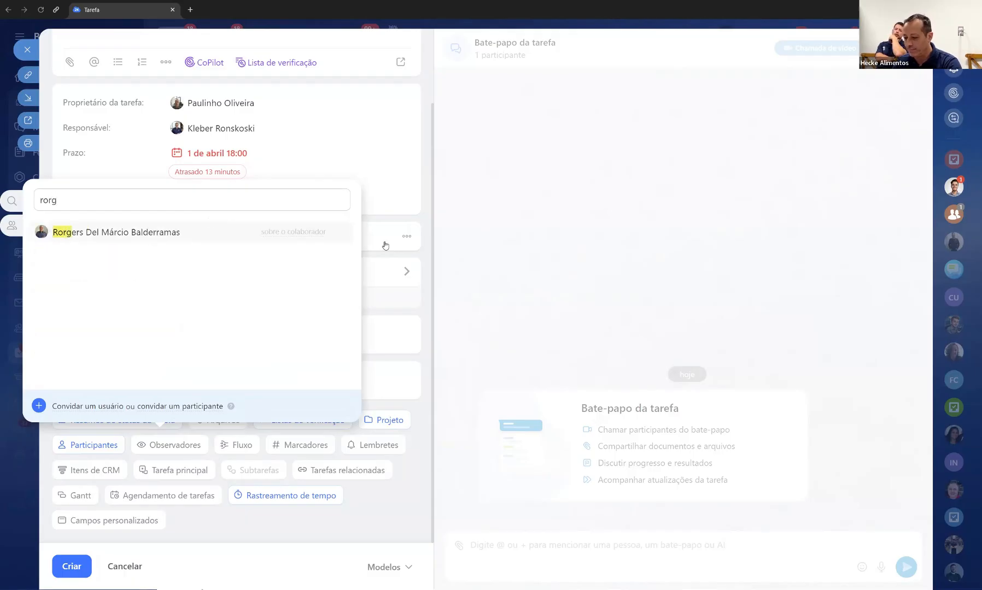
pyautogui.click(160, 235)
pyautogui.click(534, 247)
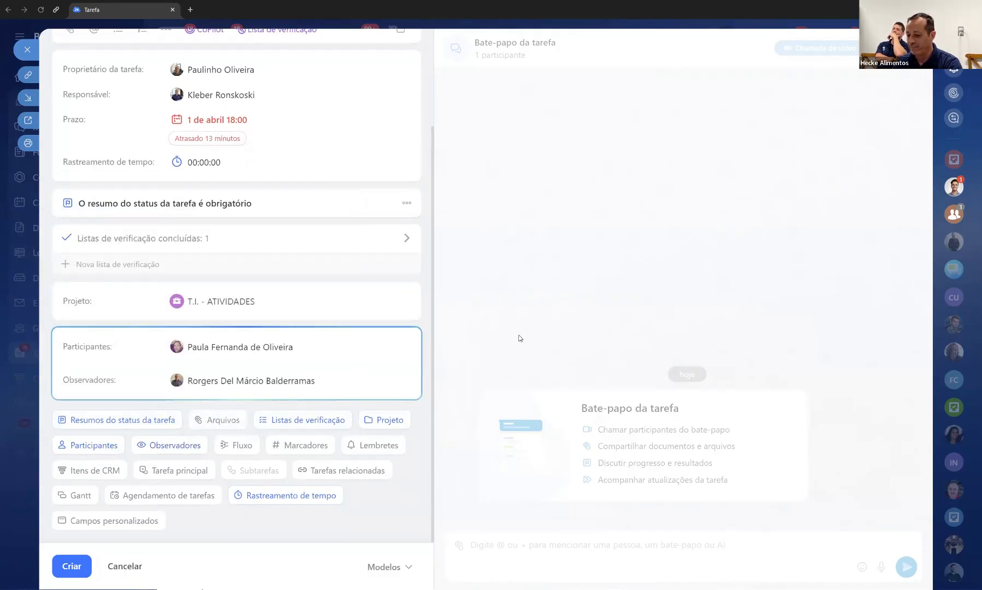
pyautogui.moveTo(373, 387)
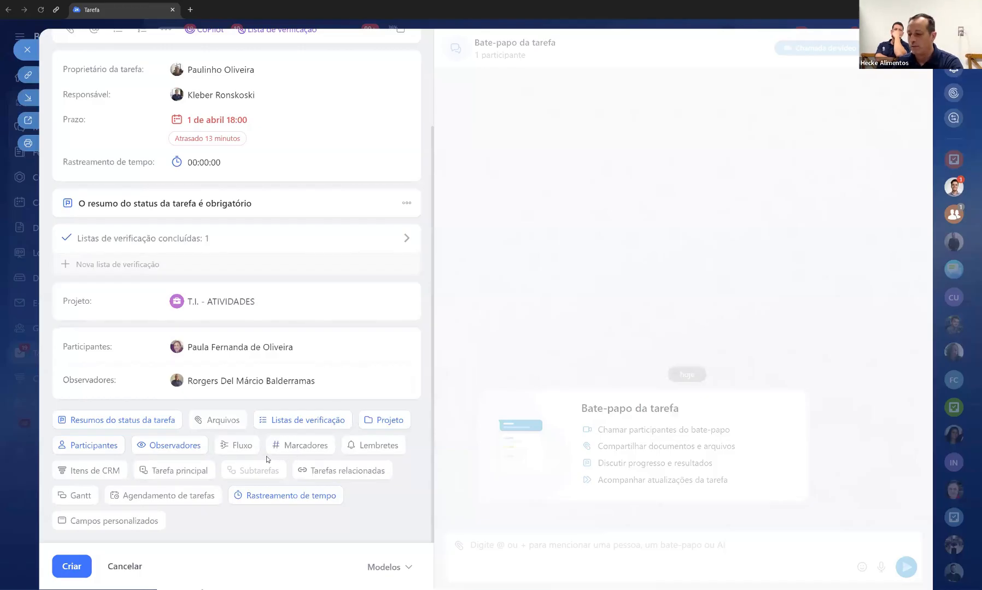
pyautogui.click(285, 447)
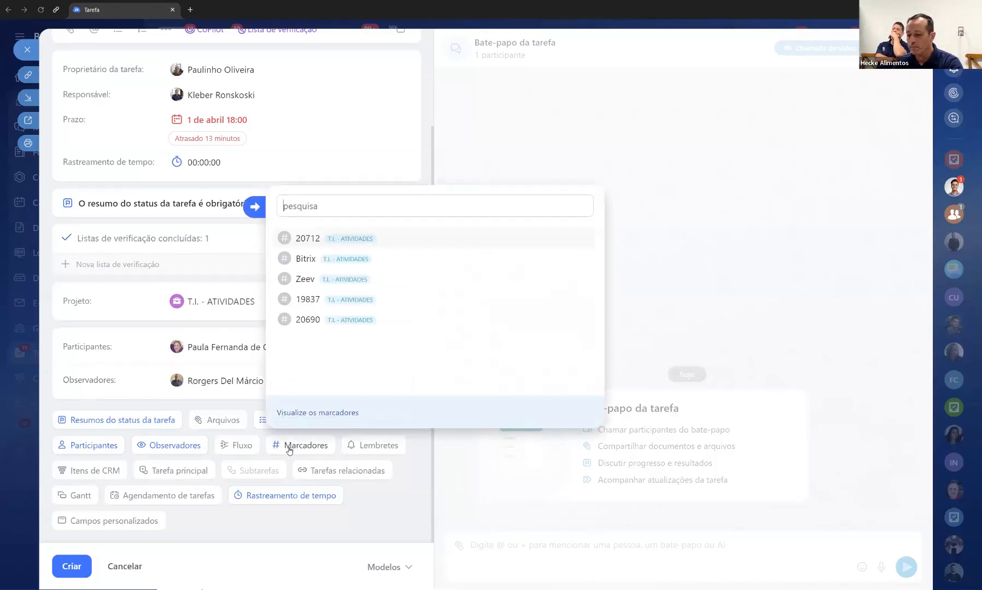
pyautogui.click(289, 449)
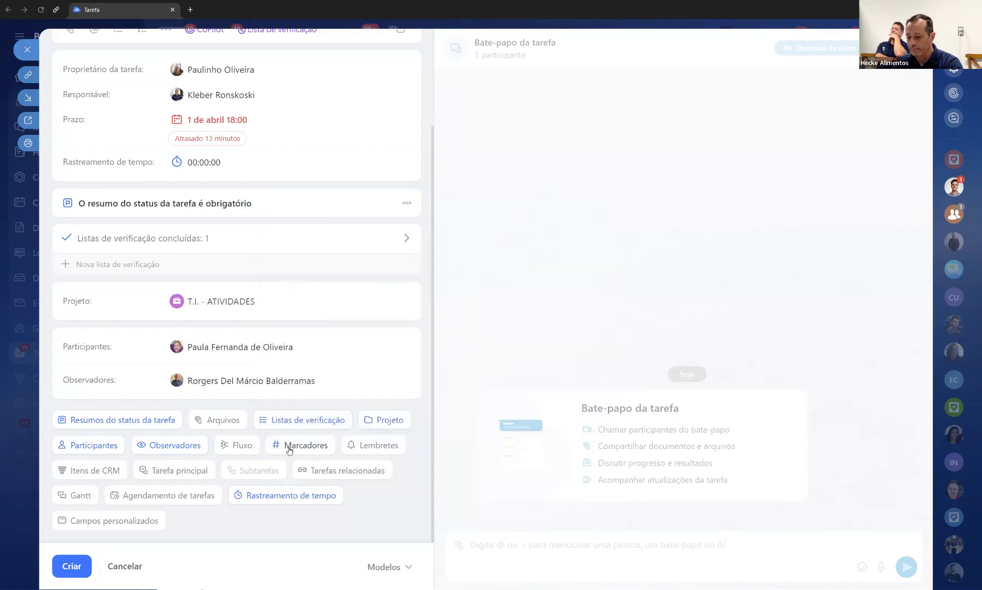
pyautogui.click(244, 449)
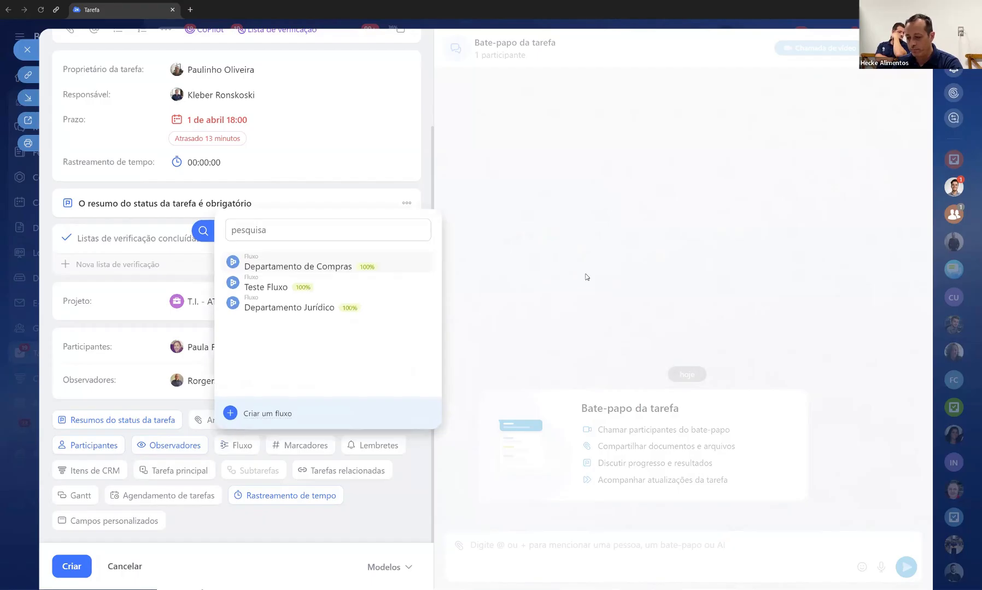
pyautogui.click(586, 277)
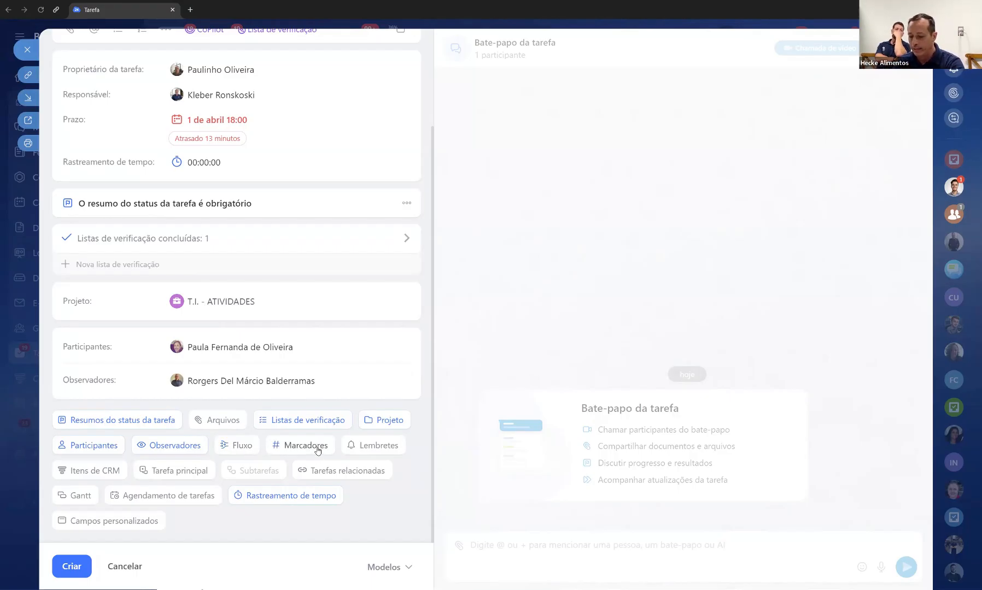
# Tag the task with the existing "Bitrix" marker of the project T.I. - ATIVIDADES.
pyautogui.scroll(3, 316, 492)
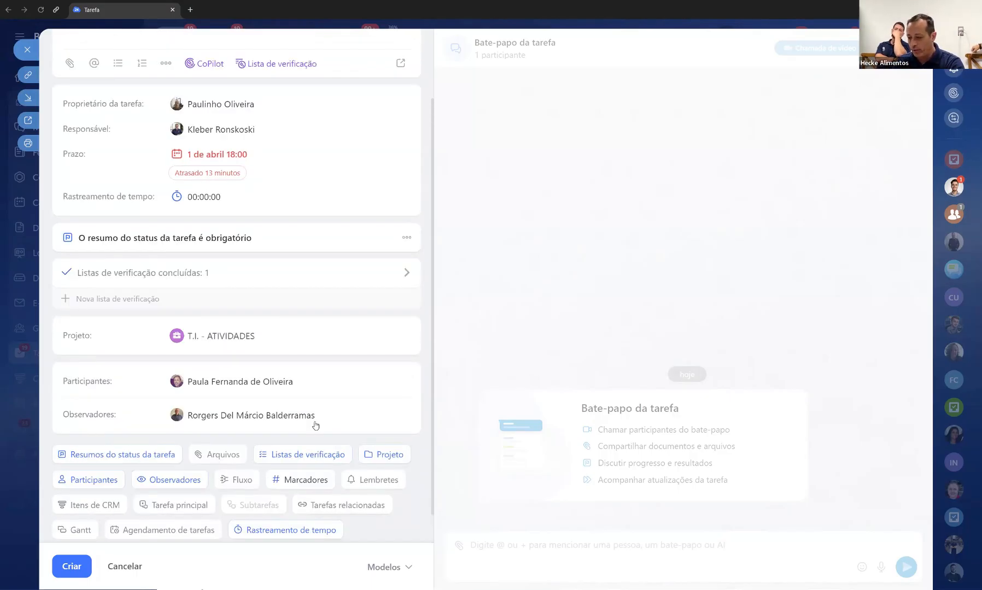
pyautogui.scroll(-1, 251, 432)
pyautogui.scroll(-2, 289, 448)
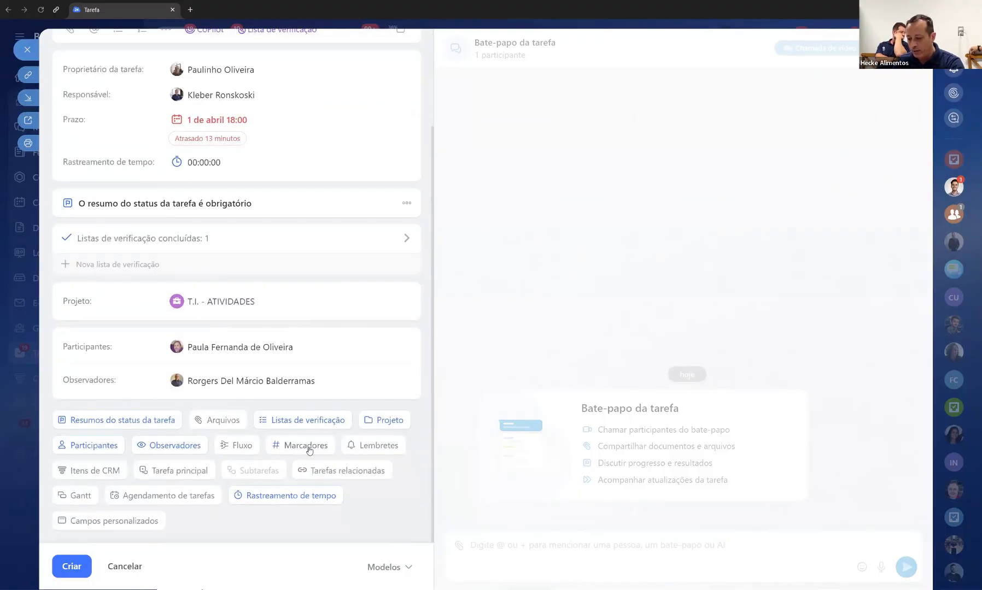
pyautogui.click(314, 449)
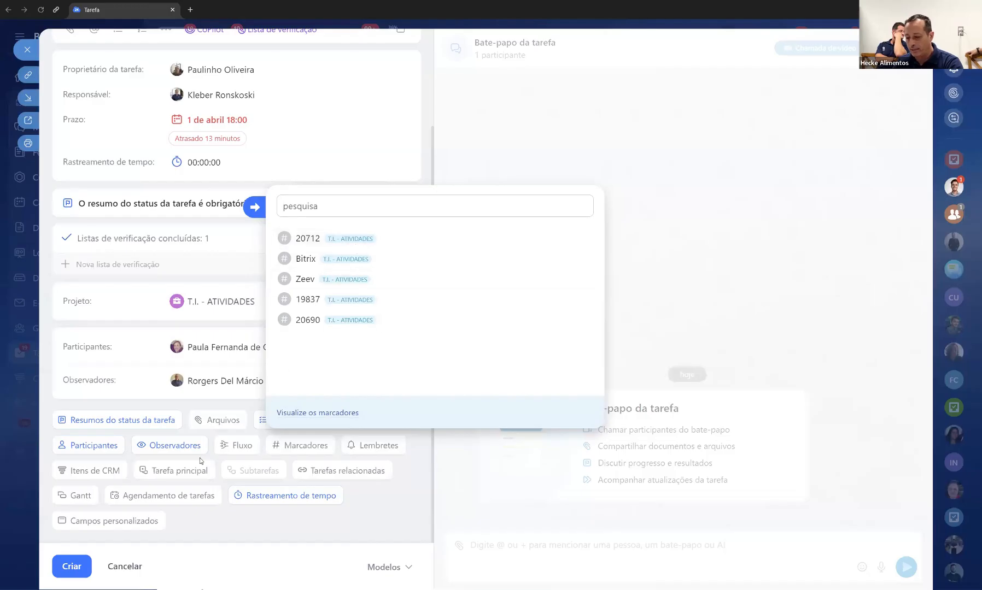
pyautogui.click(310, 261)
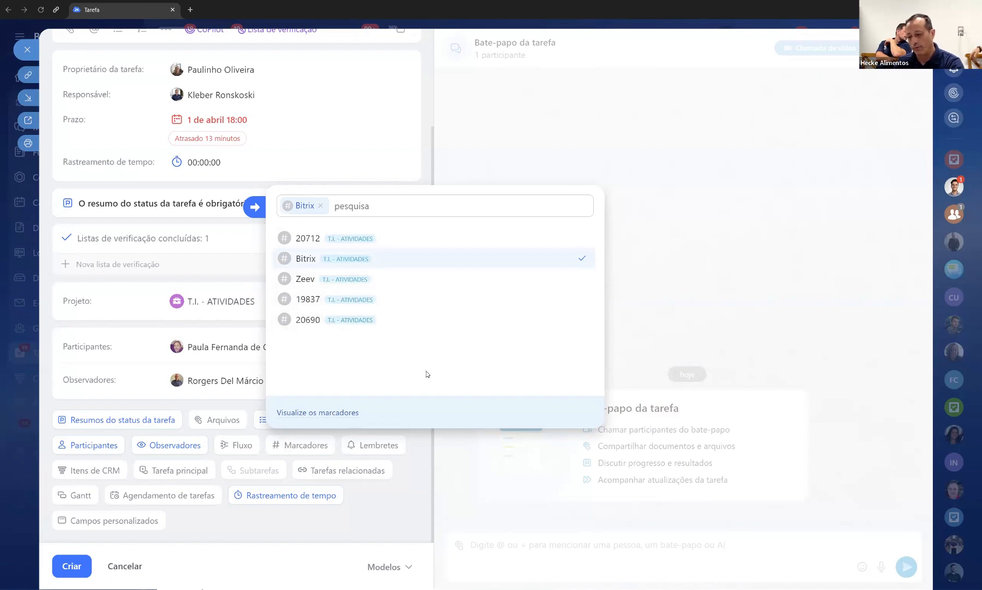
pyautogui.click(659, 290)
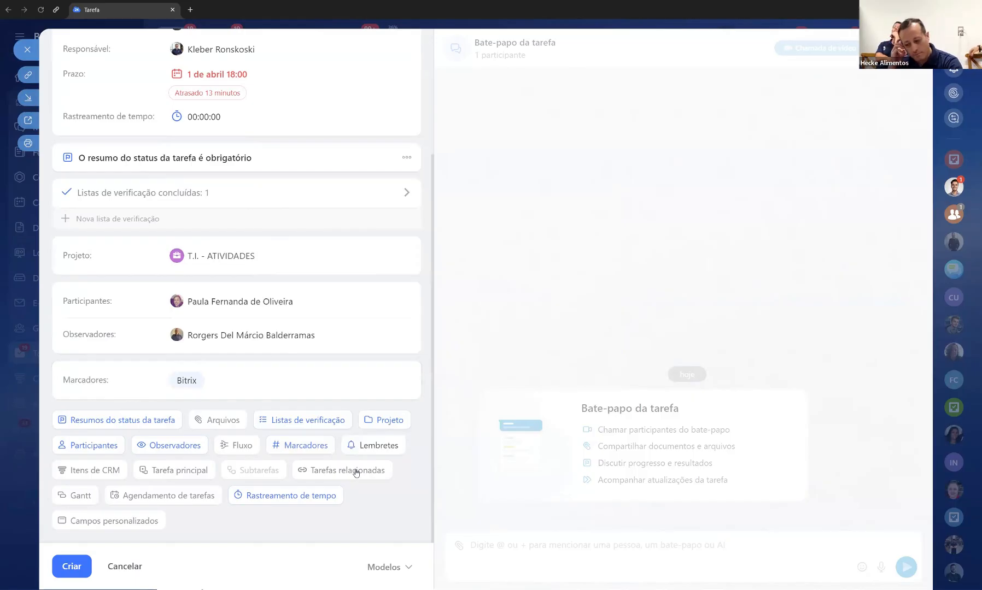
# Examine the recipient and timing options of the task's reminder form, and leave it without saving a reminder.
pyautogui.click(361, 447)
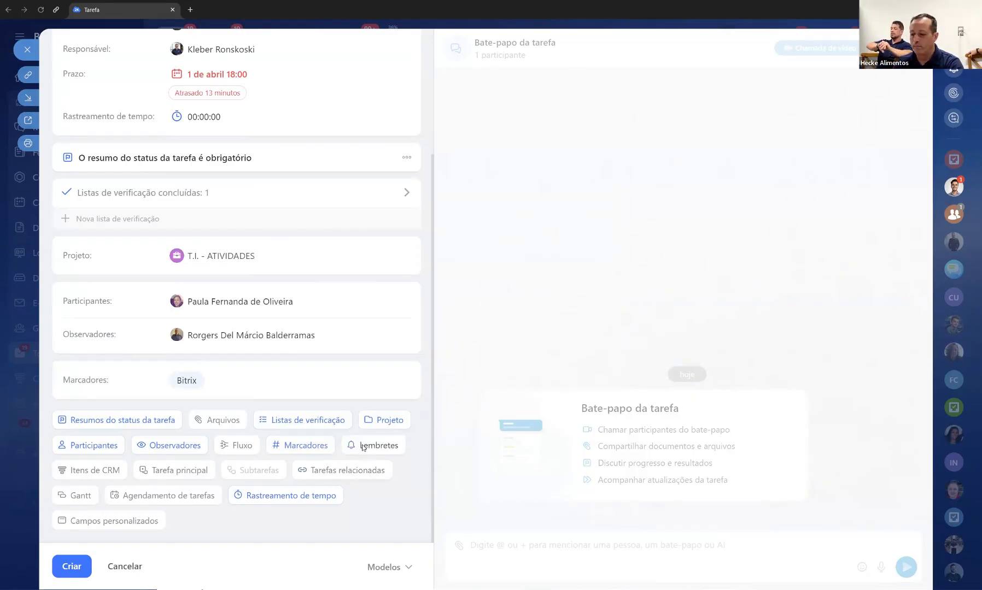
pyautogui.press('Escape')
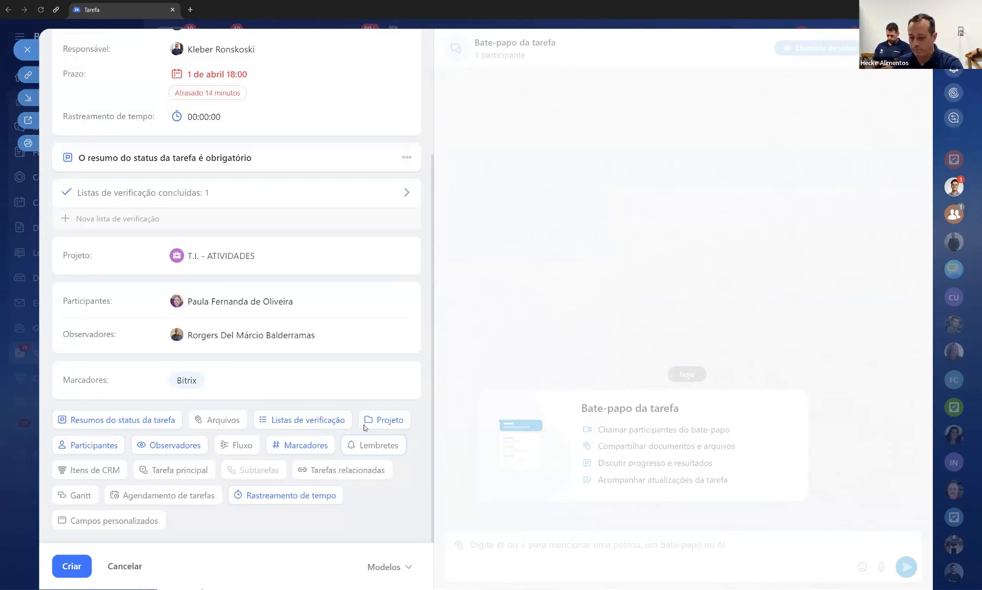
pyautogui.click(325, 446)
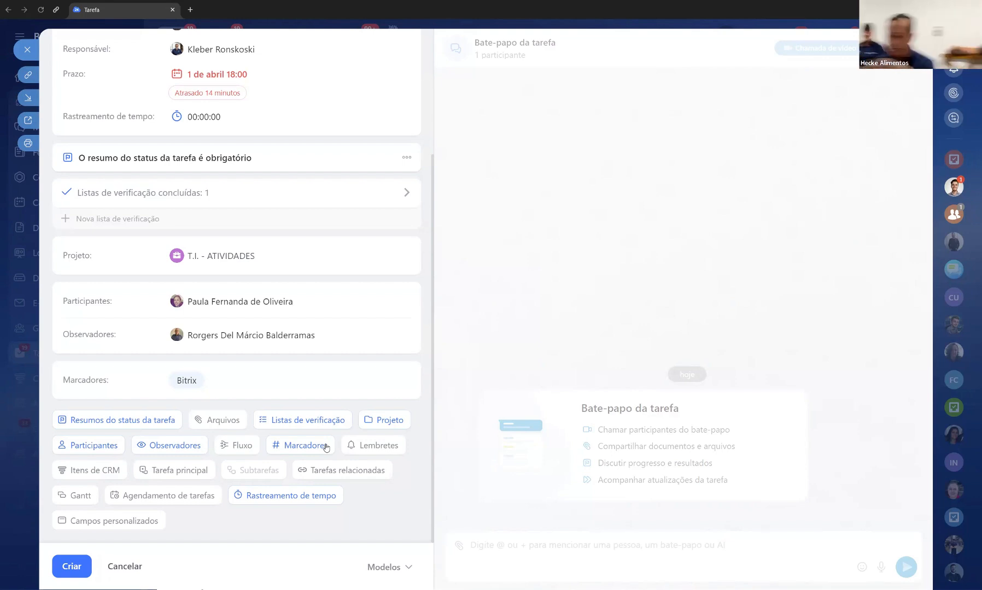
pyautogui.click(391, 449)
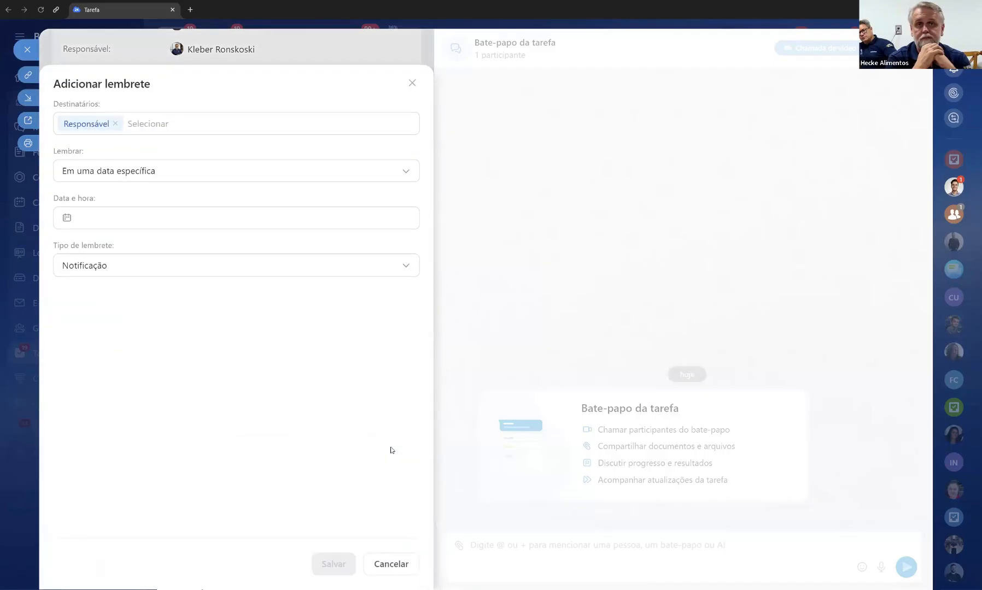
pyautogui.click(159, 124)
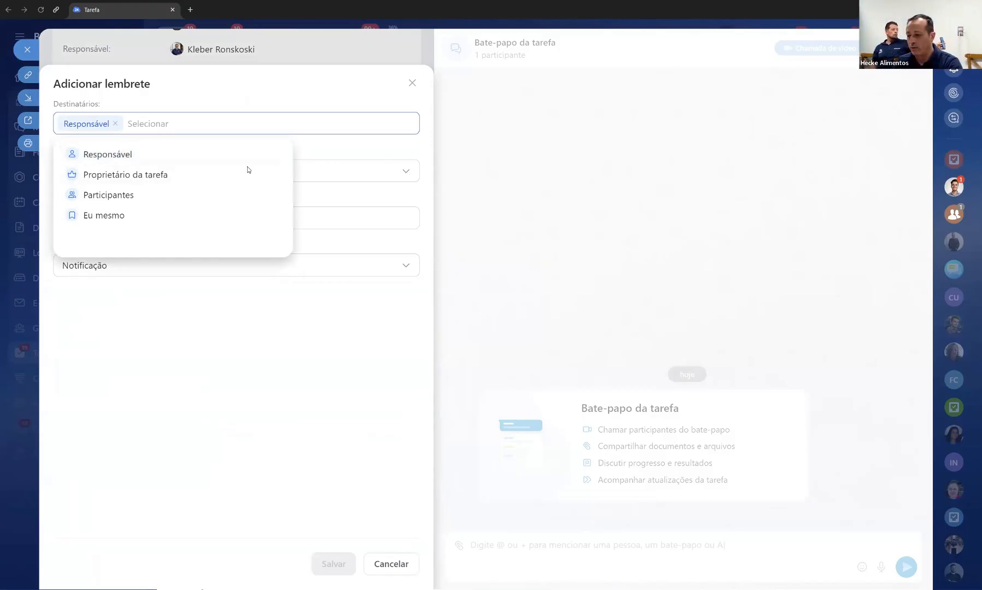
pyautogui.click(363, 147)
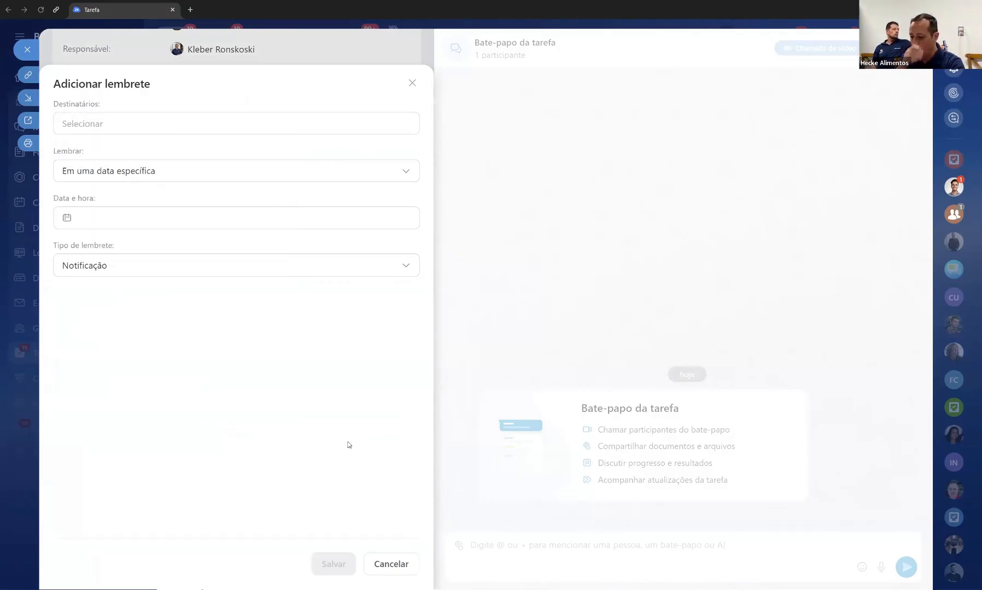
pyautogui.click(120, 180)
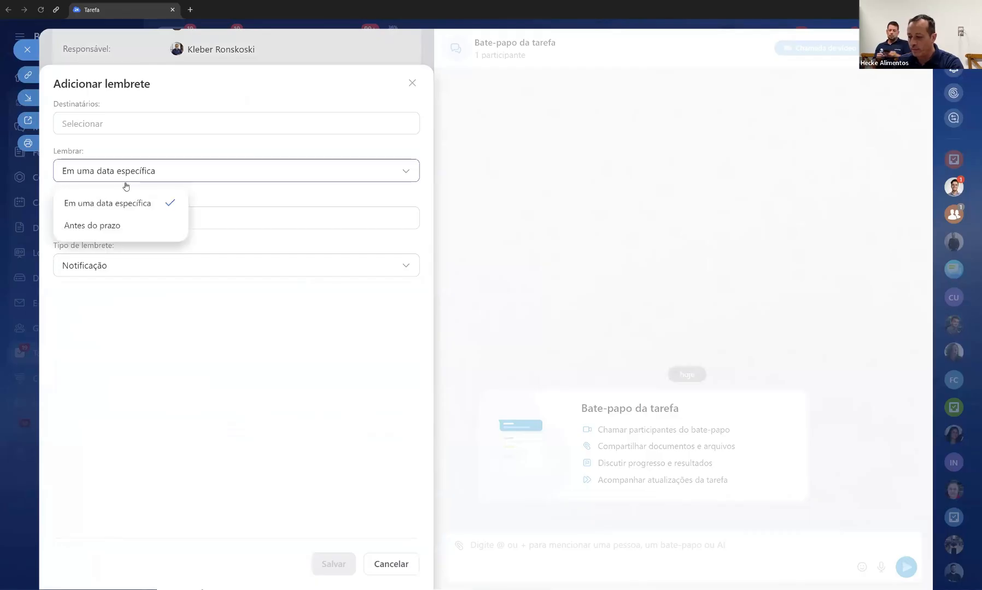
pyautogui.click(302, 202)
pyautogui.click(391, 564)
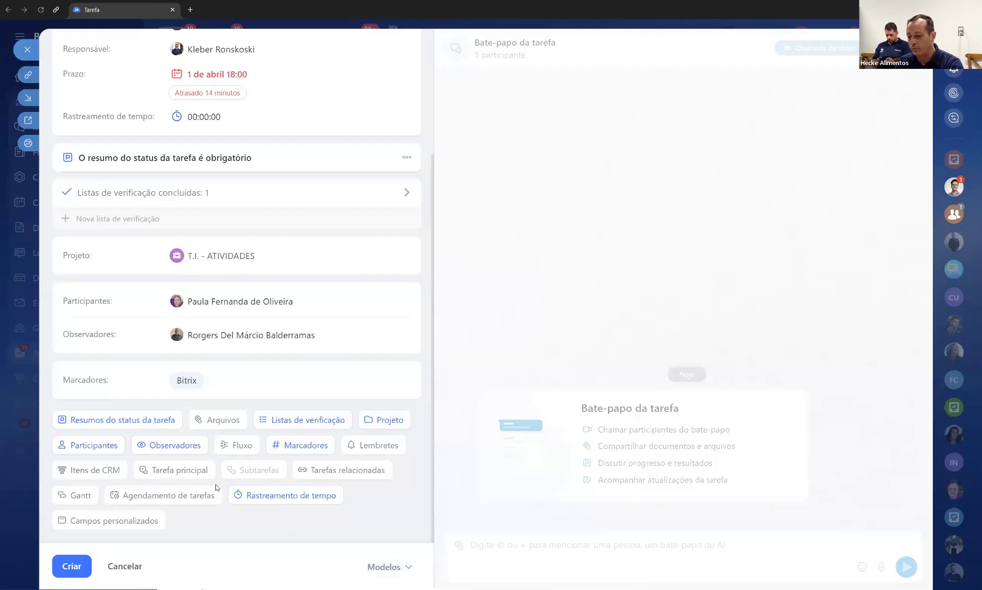
# Link the company ATACADÃO S/A to the task as a CRM item by searching for "ata".
pyautogui.click(77, 475)
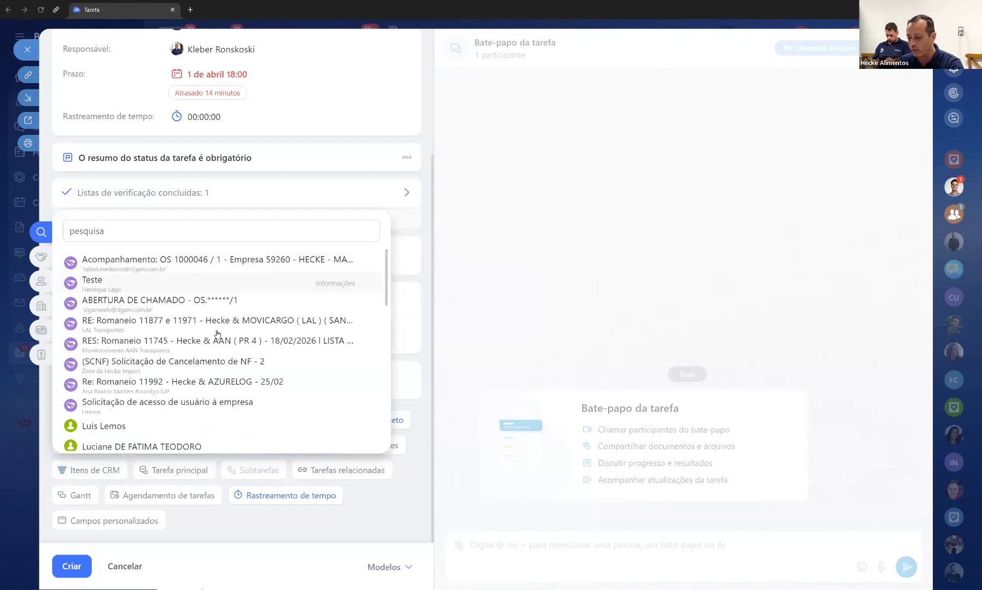
pyautogui.scroll(-3, 193, 405)
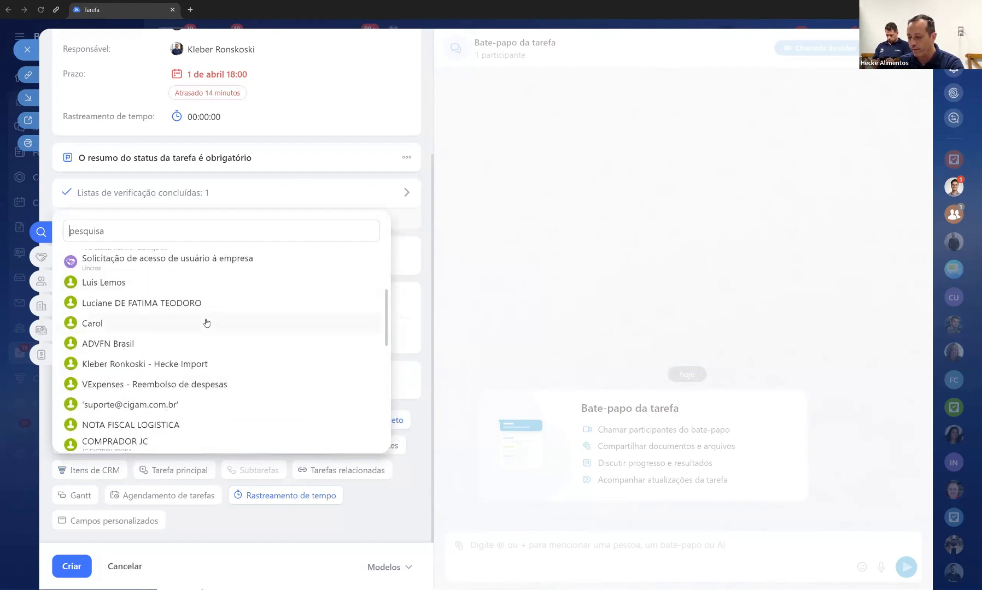
pyautogui.write('ata')
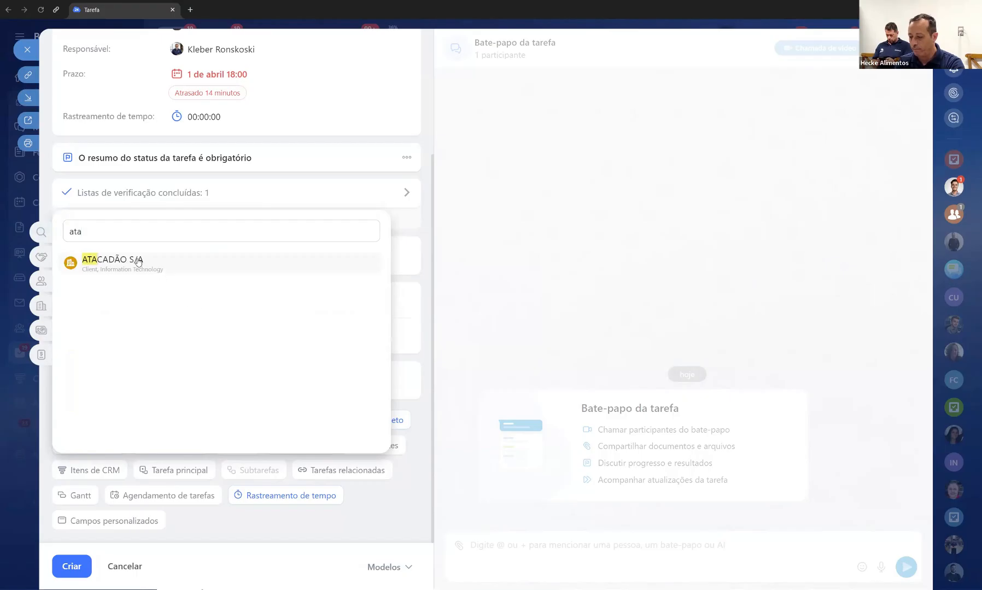
pyautogui.click(145, 262)
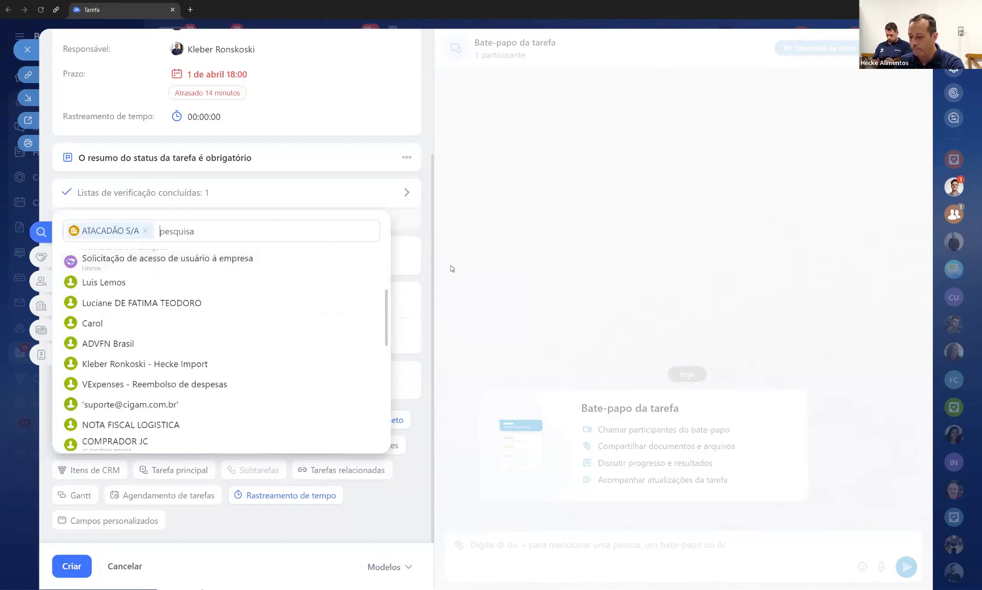
pyautogui.click(458, 277)
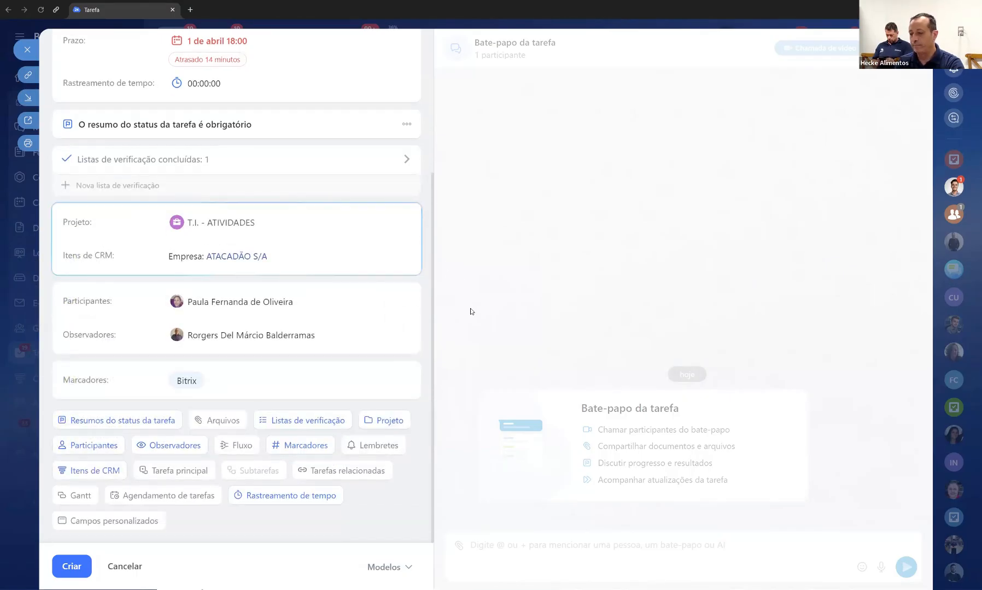
pyautogui.moveTo(239, 261)
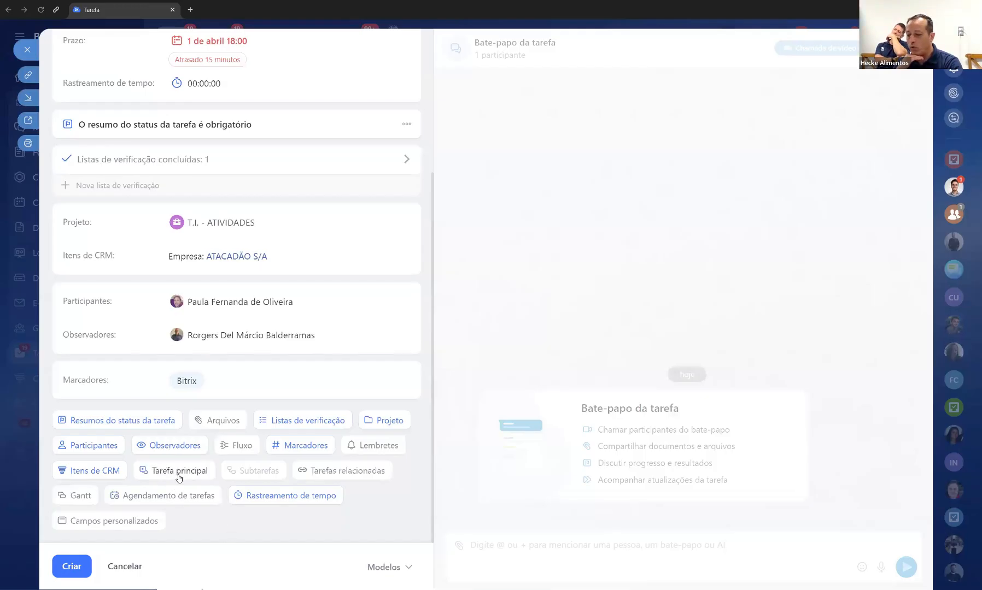
# Check the tasks offered as related tasks without choosing any, and create the new task.
pyautogui.click(350, 471)
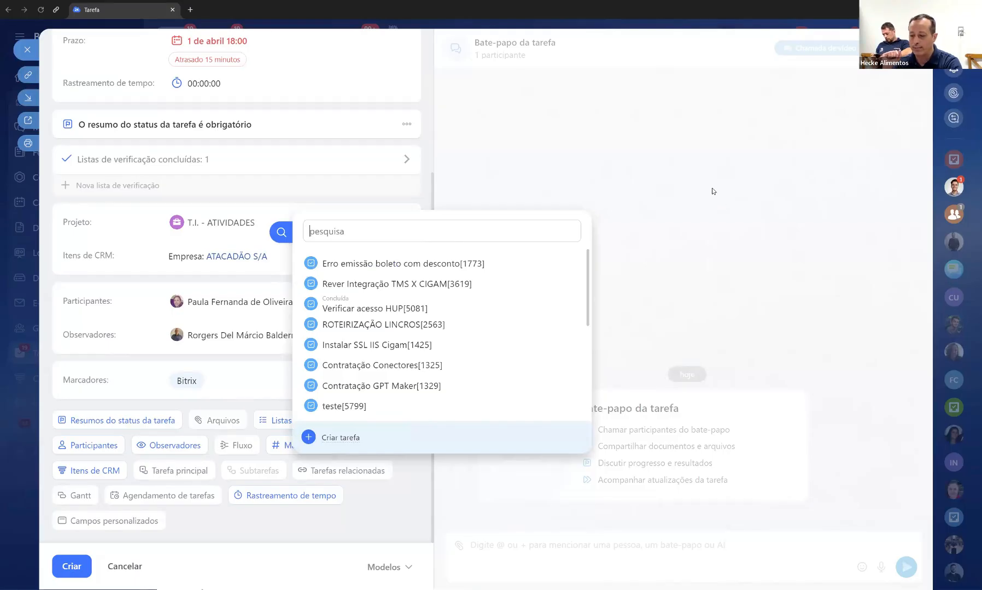
pyautogui.click(712, 191)
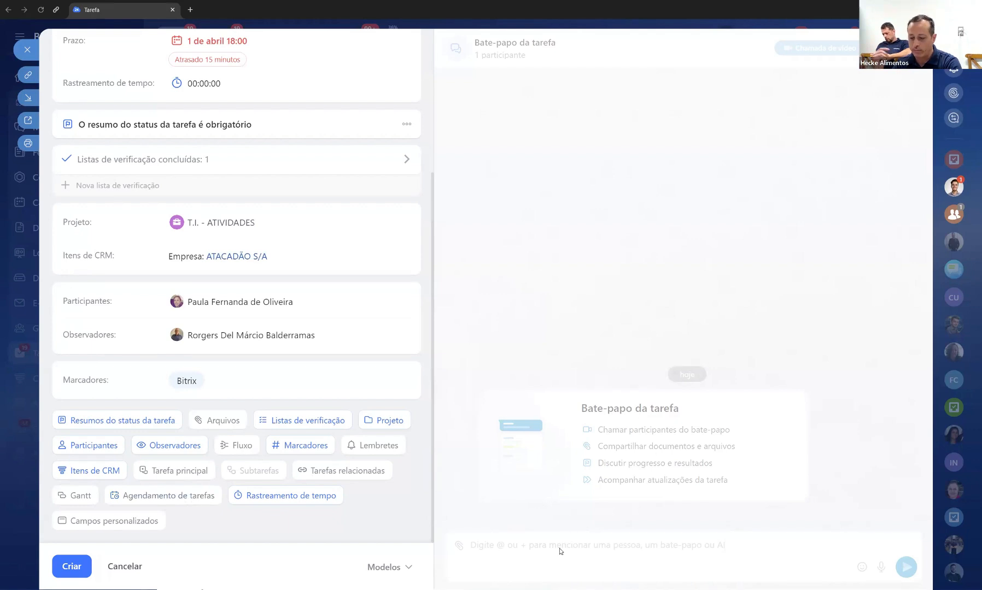
pyautogui.click(72, 568)
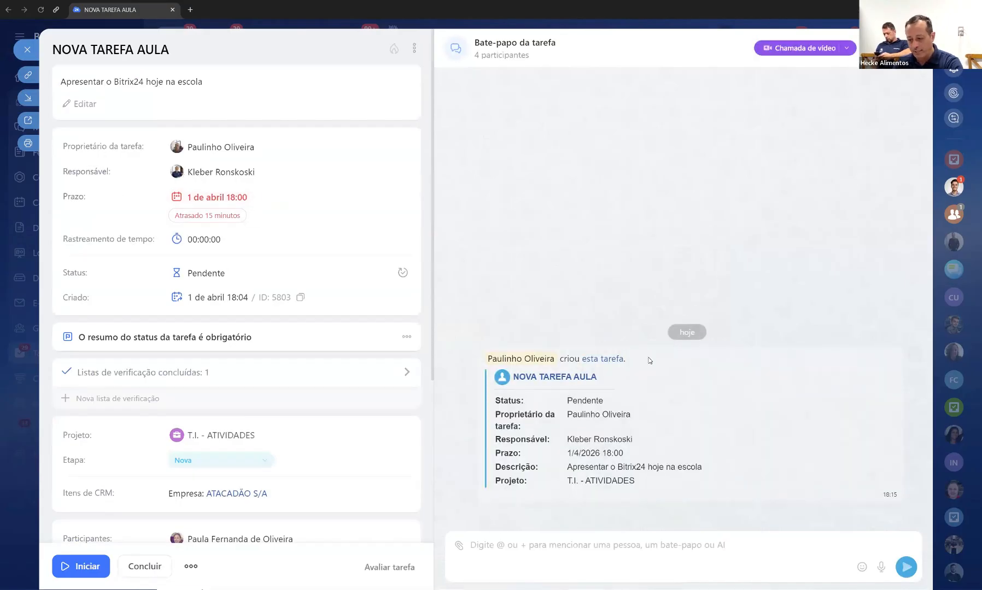
# Mention the participating colleague in the task chat and send the message.
pyautogui.click(547, 546)
pyautogui.write('@pa')
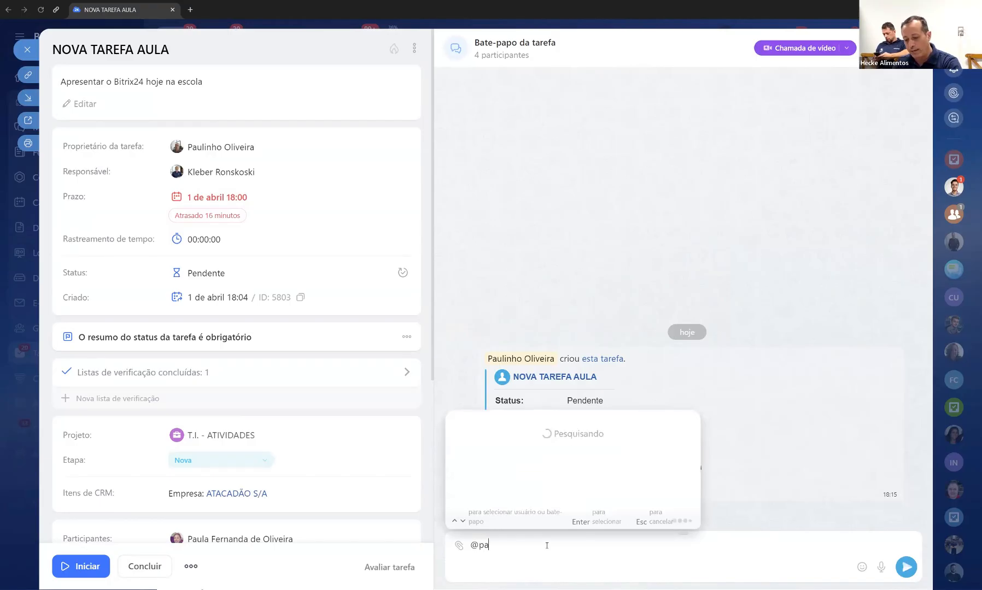
pyautogui.write('ul')
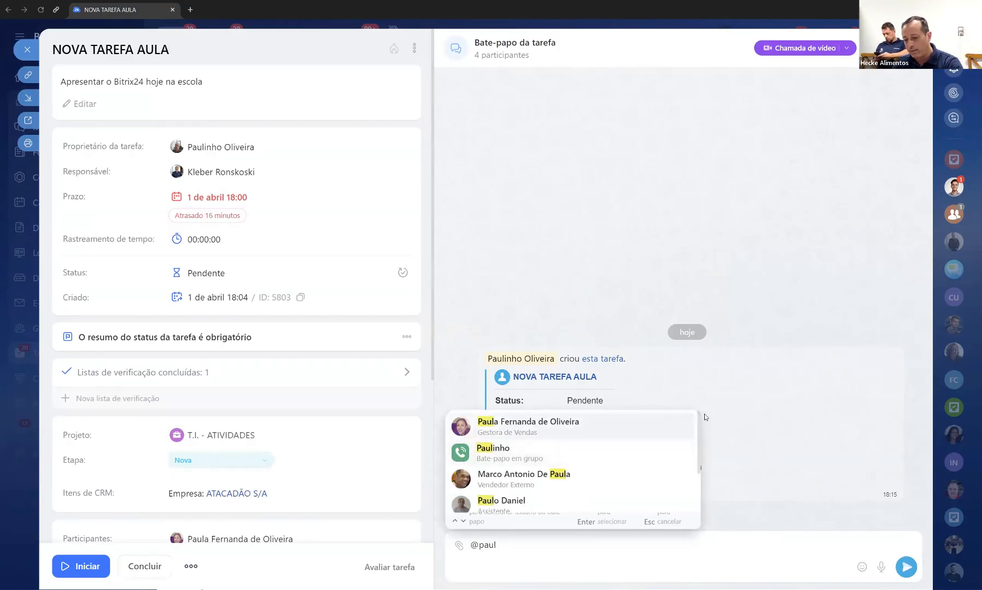
pyautogui.press('Return')
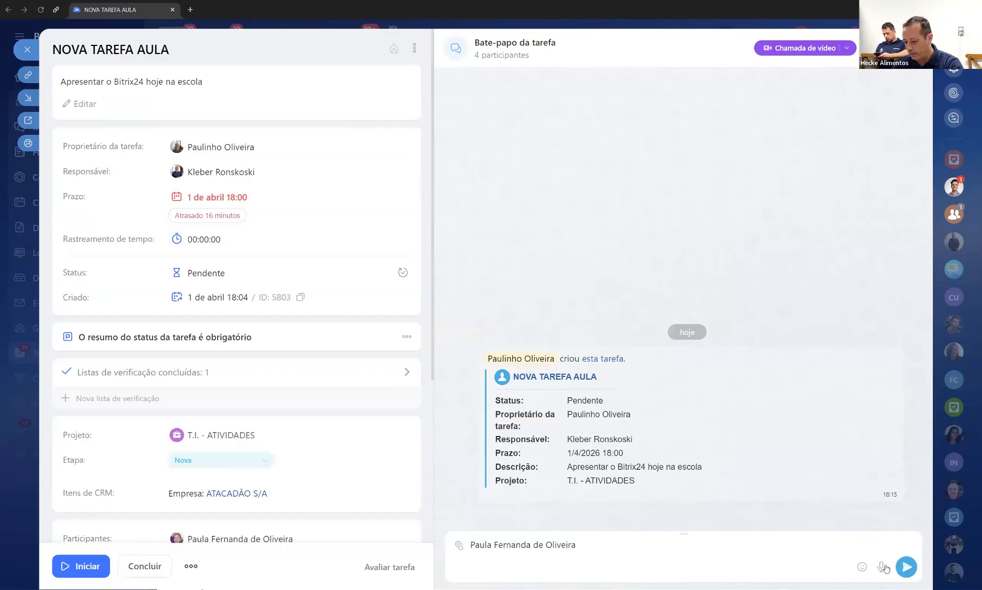
pyautogui.scroll(-4, 298, 440)
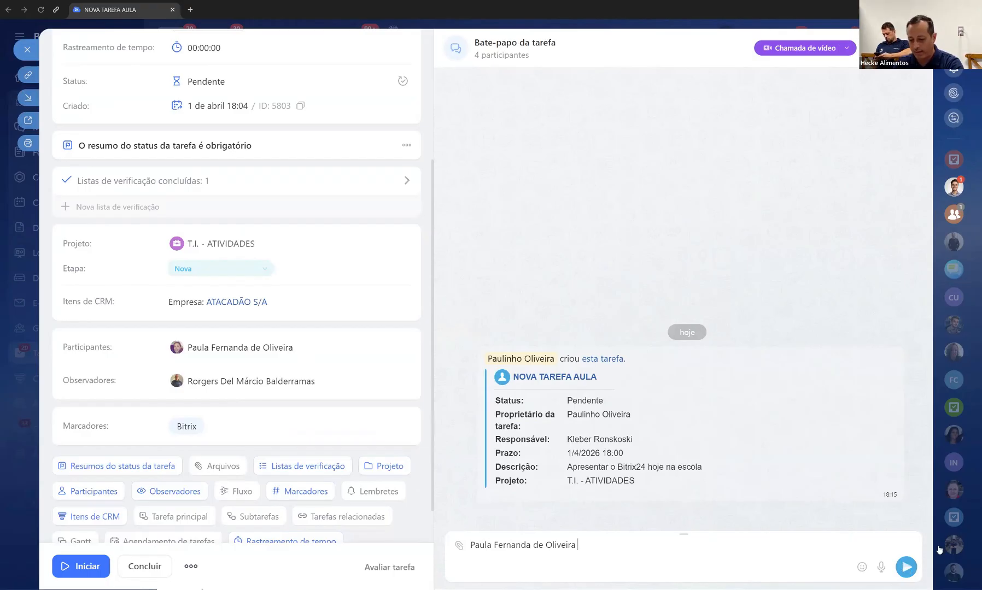
pyautogui.click(906, 566)
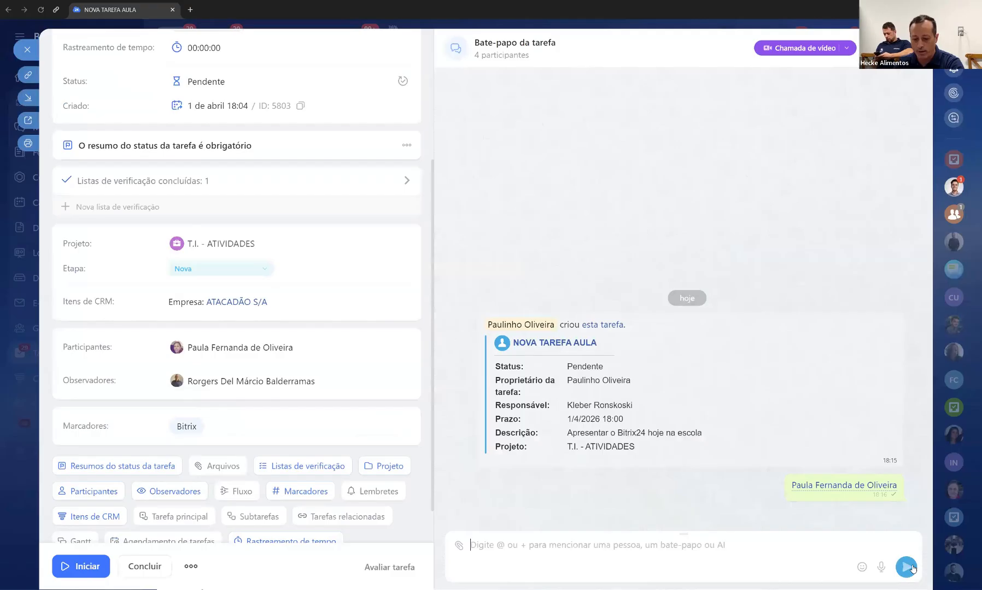
# Reply to the sent mention message in the task chat with the text "teste".
pyautogui.moveTo(871, 484)
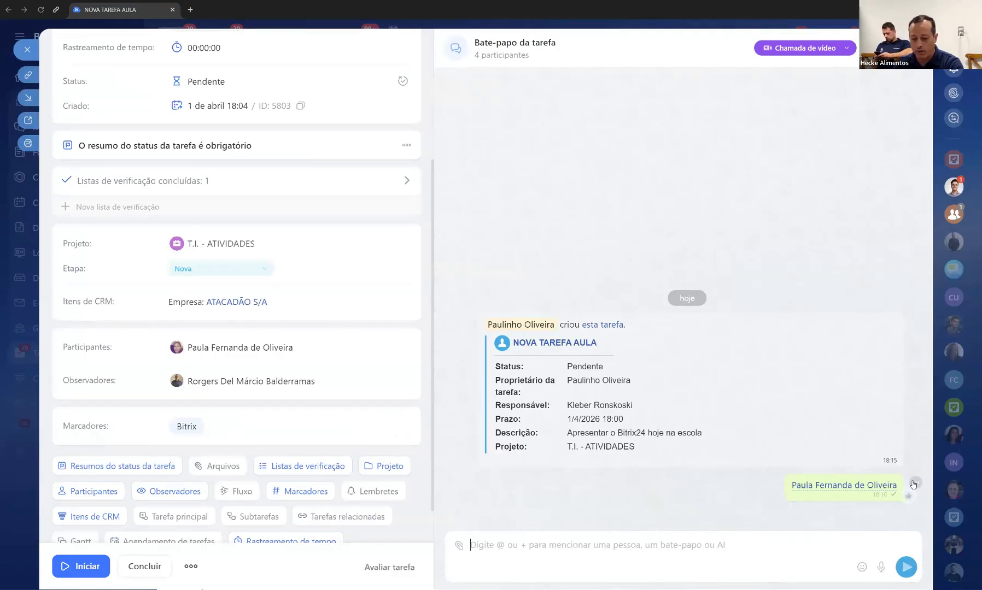
pyautogui.click(918, 484)
pyautogui.click(835, 285)
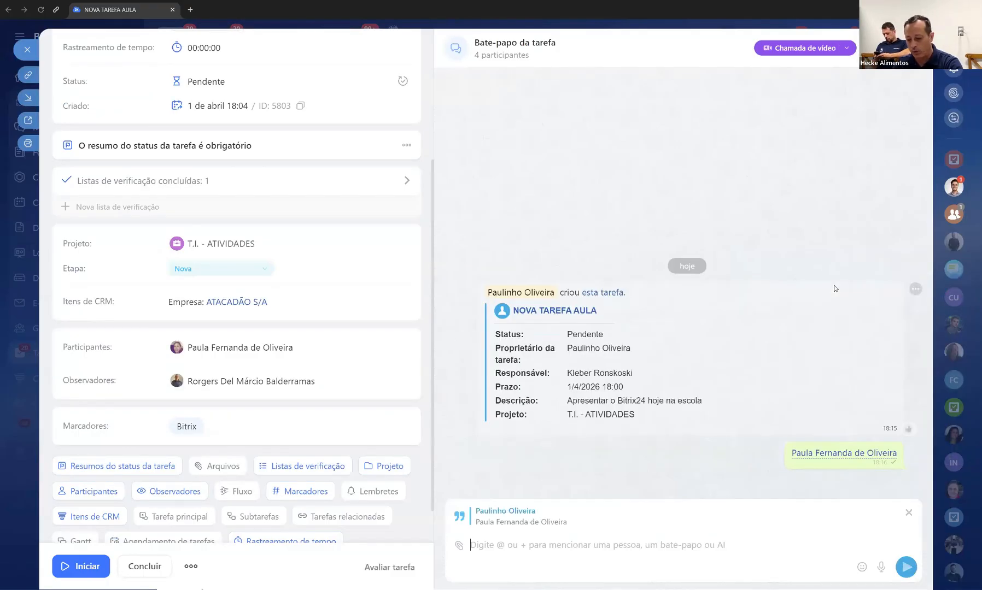
pyautogui.write('teste')
pyautogui.hotkey('shift', 'Return')
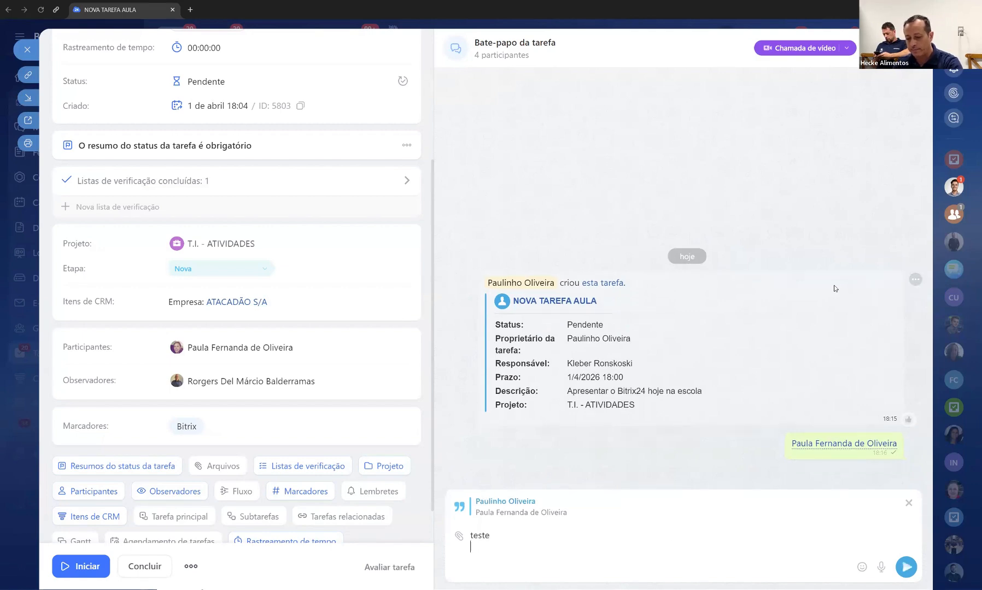
pyautogui.click(908, 575)
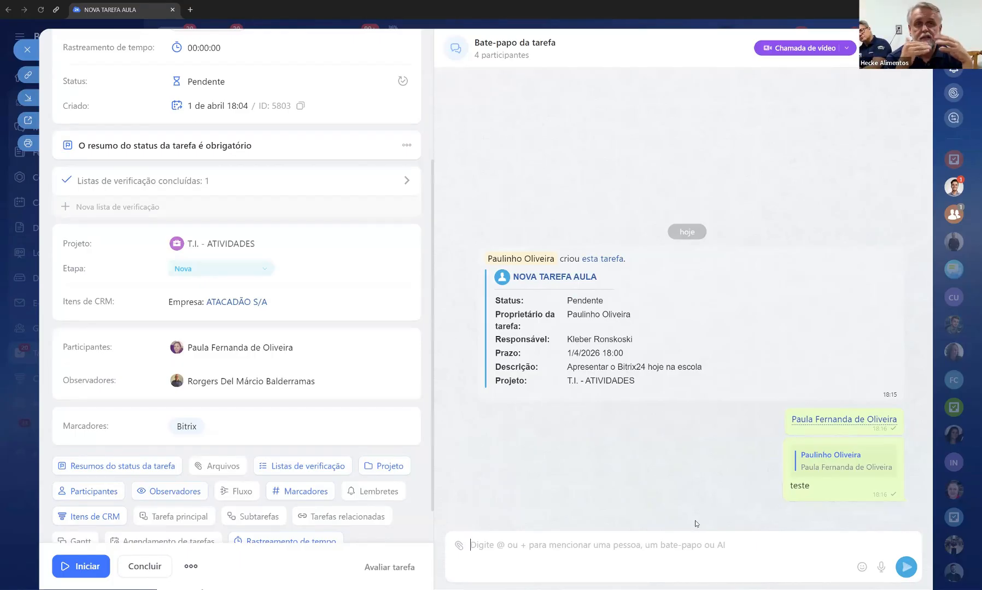
# Examine the call options of the task chat and review the created task's details.
pyautogui.scroll(3, 409, 273)
pyautogui.scroll(1, 410, 273)
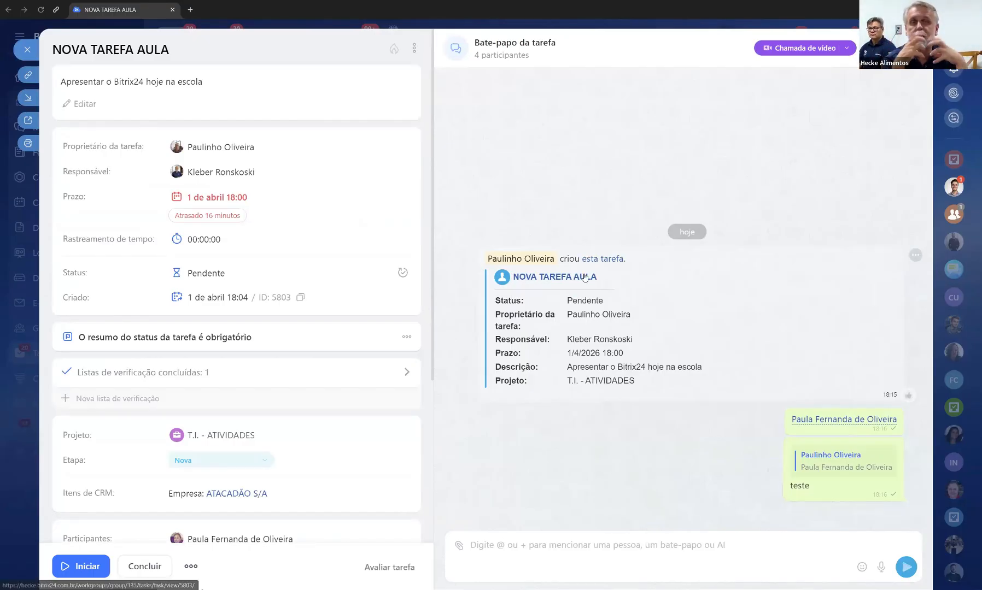
pyautogui.click(848, 48)
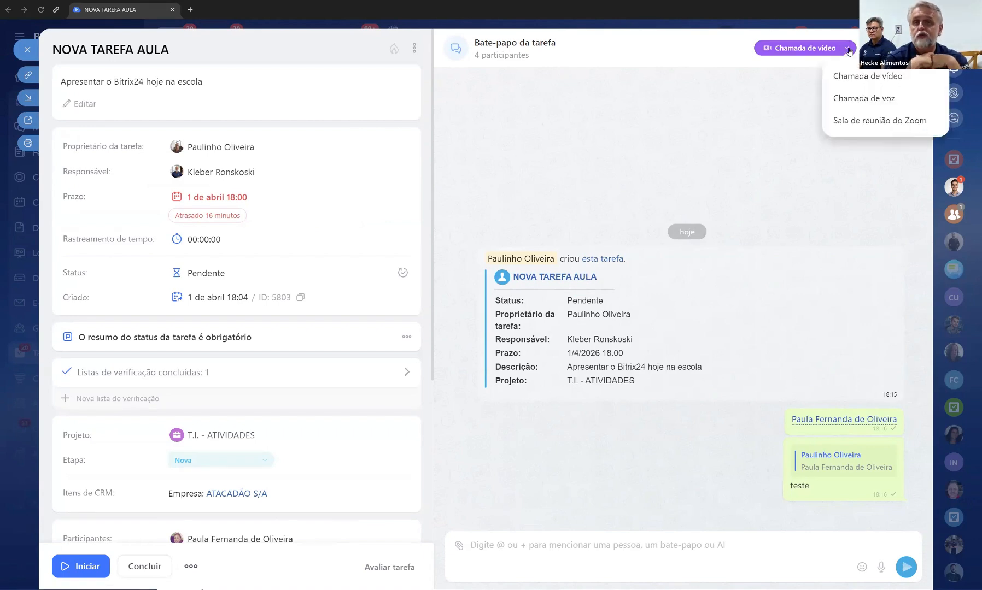
pyautogui.click(792, 92)
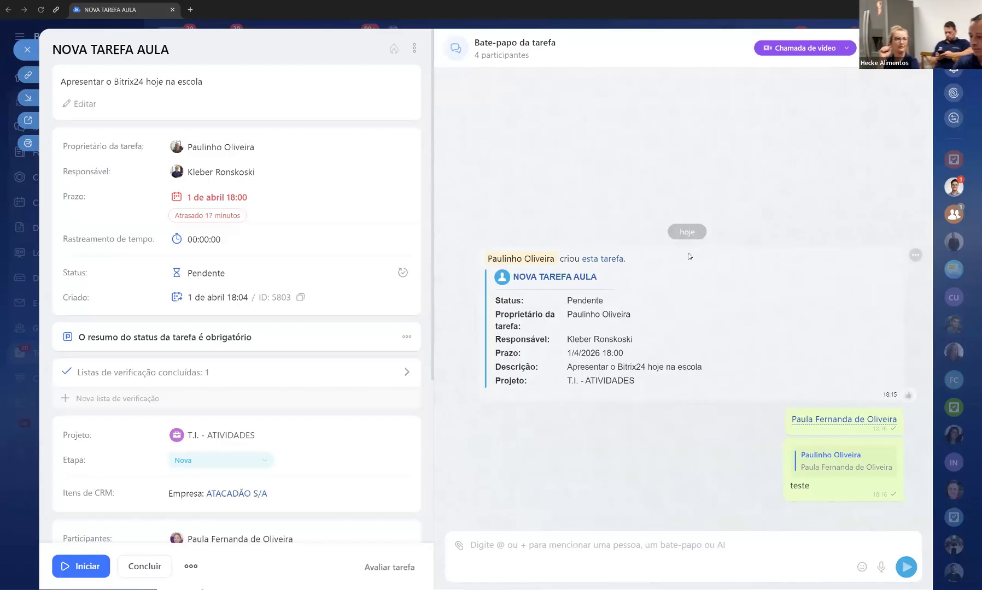
pyautogui.scroll(-3, 259, 377)
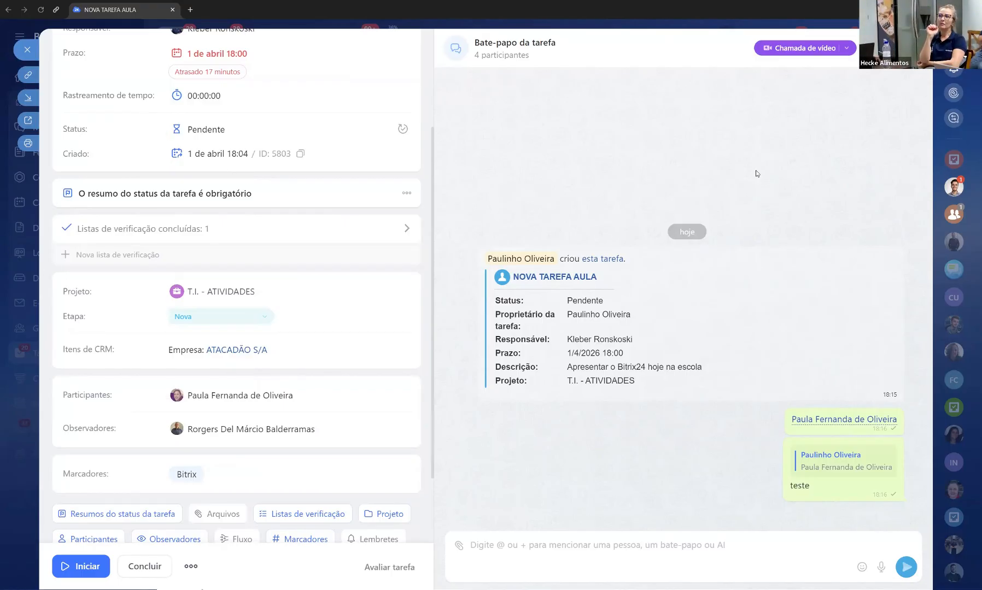
pyautogui.scroll(3, 328, 192)
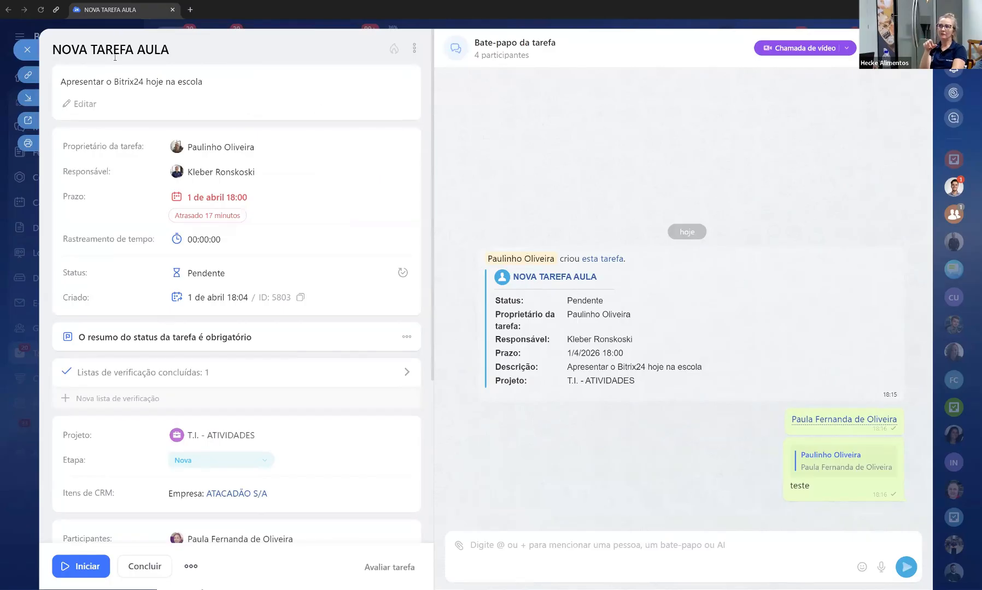
# Invite another colleague to the task chat by searching for the person's first name, with the chat history shared.
pyautogui.click(873, 48)
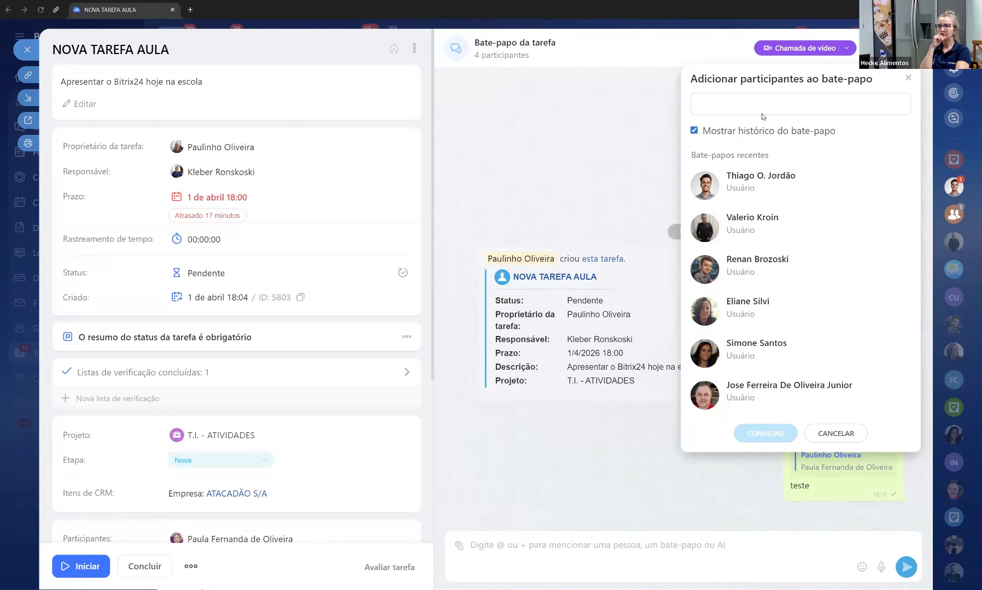
pyautogui.write('gio')
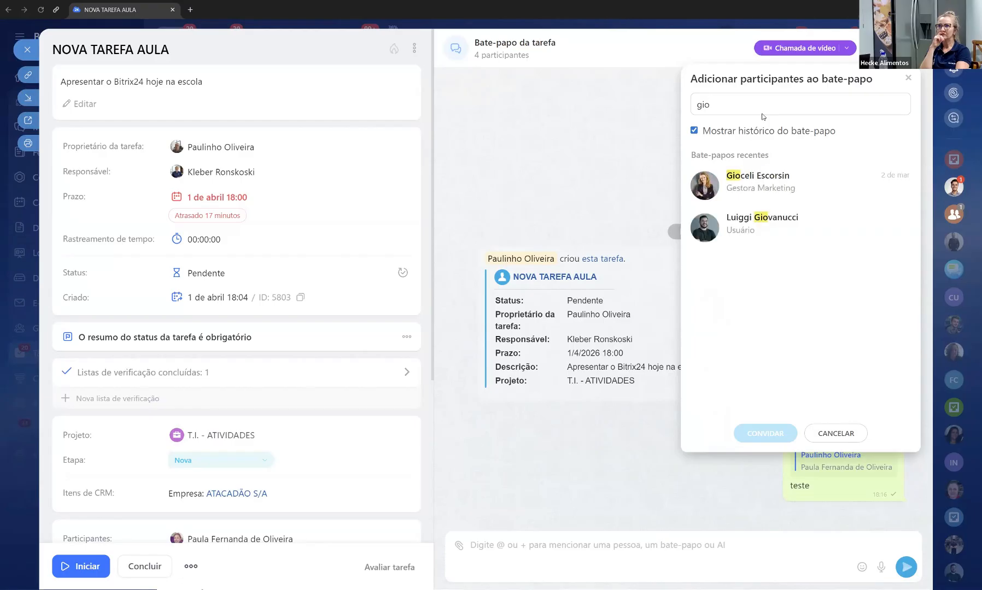
pyautogui.click(757, 178)
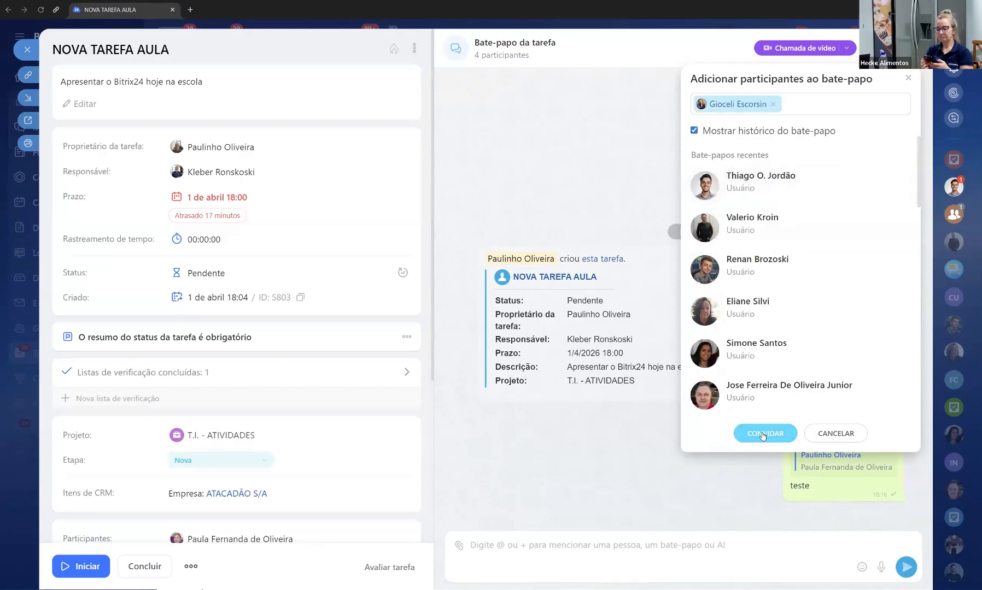
pyautogui.click(760, 432)
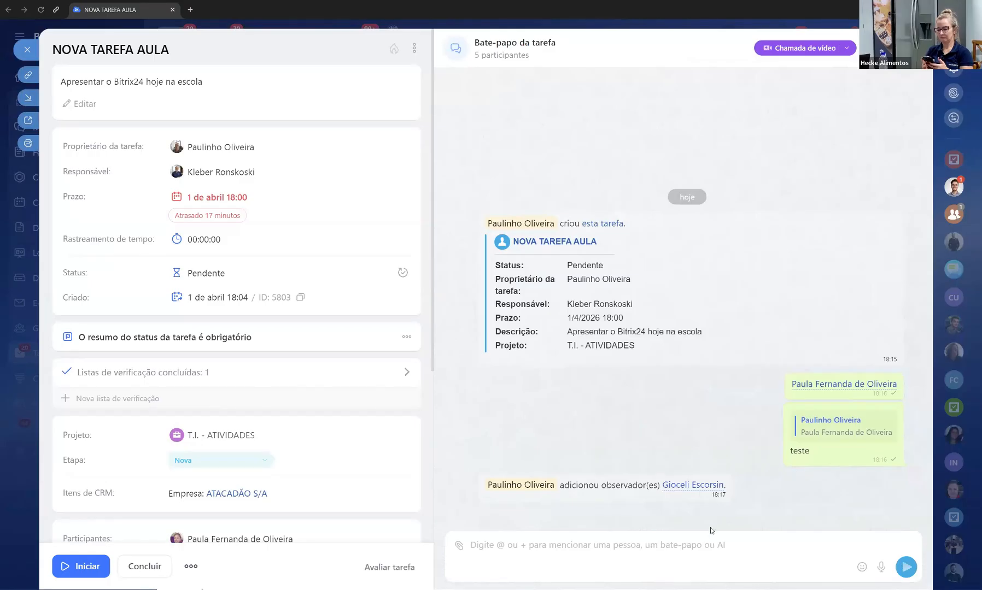
# Mention the newly invited colleague in the task chat and send the message with the text "teste".
pyautogui.click(633, 544)
pyautogui.write('@gio')
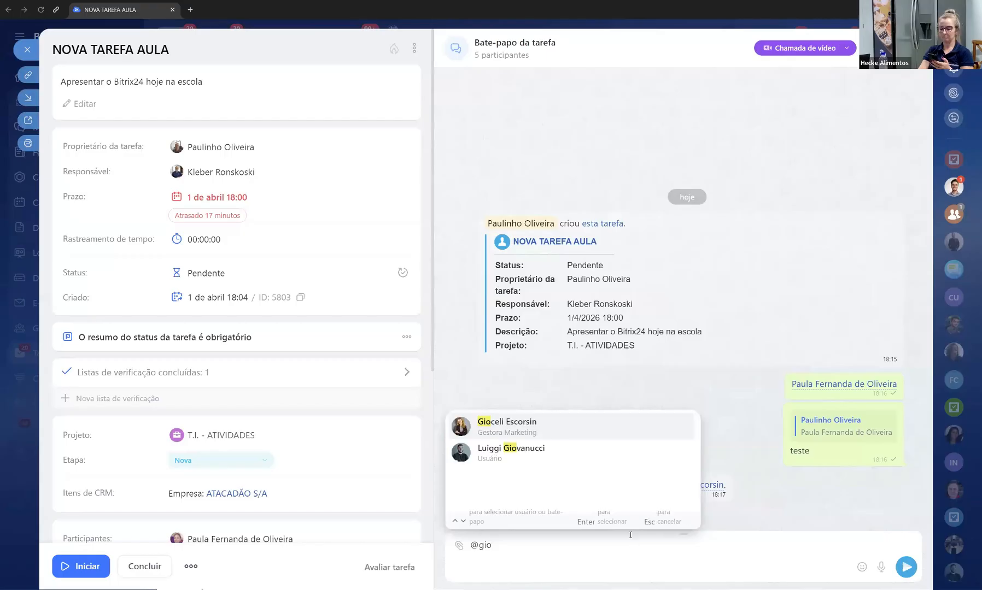
pyautogui.click(662, 429)
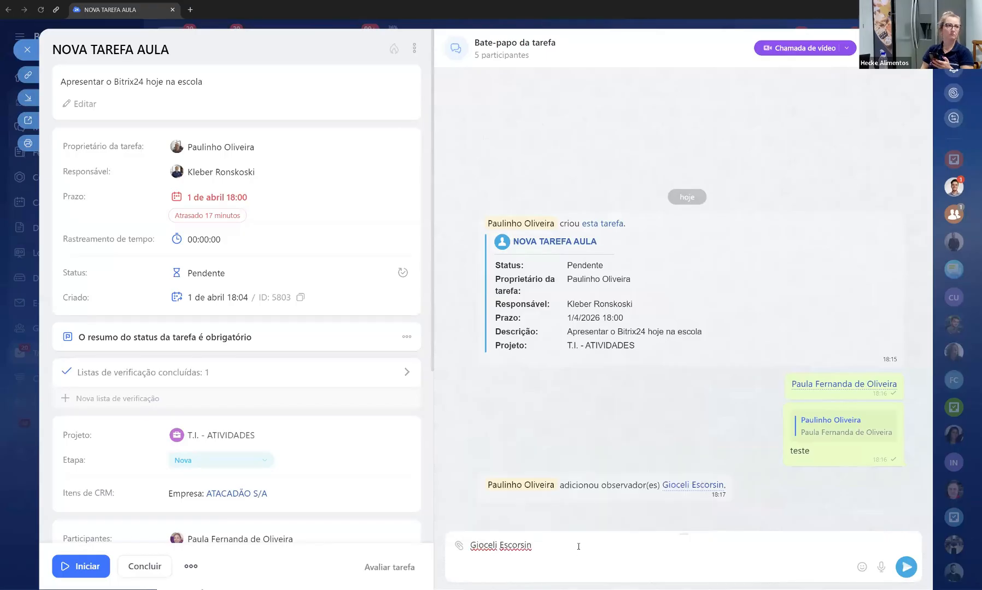
pyautogui.write('teste')
pyautogui.press('Return')
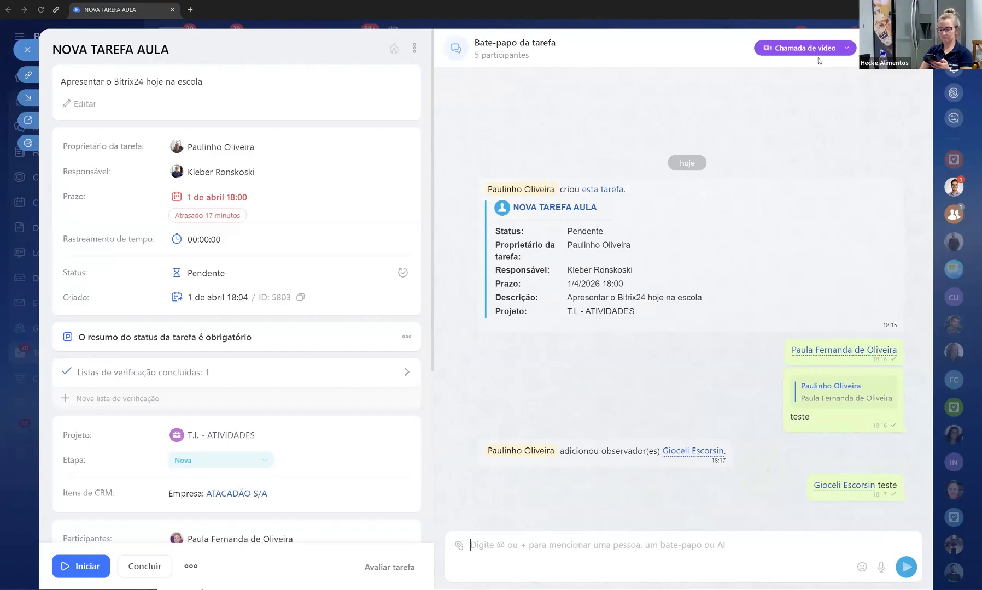
# Close the chat's message search and the task, and sort the task list by most recent activity.
pyautogui.click(897, 48)
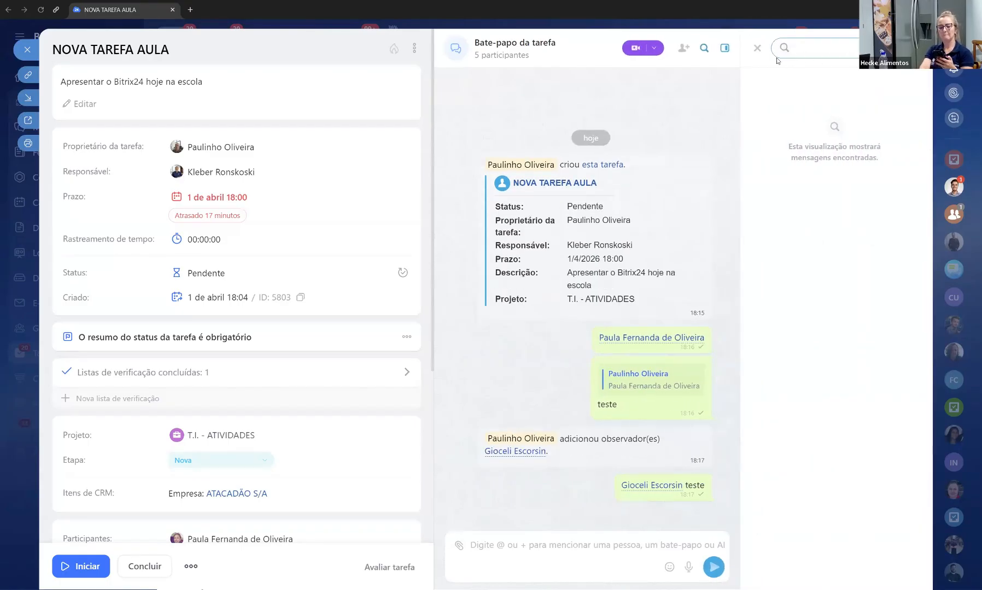
pyautogui.click(758, 49)
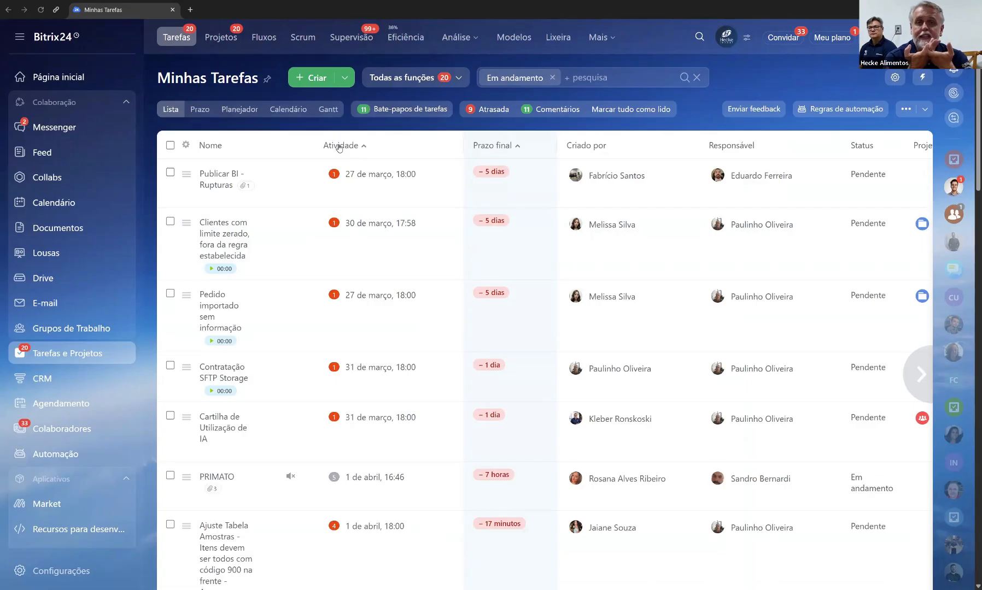
pyautogui.click(338, 146)
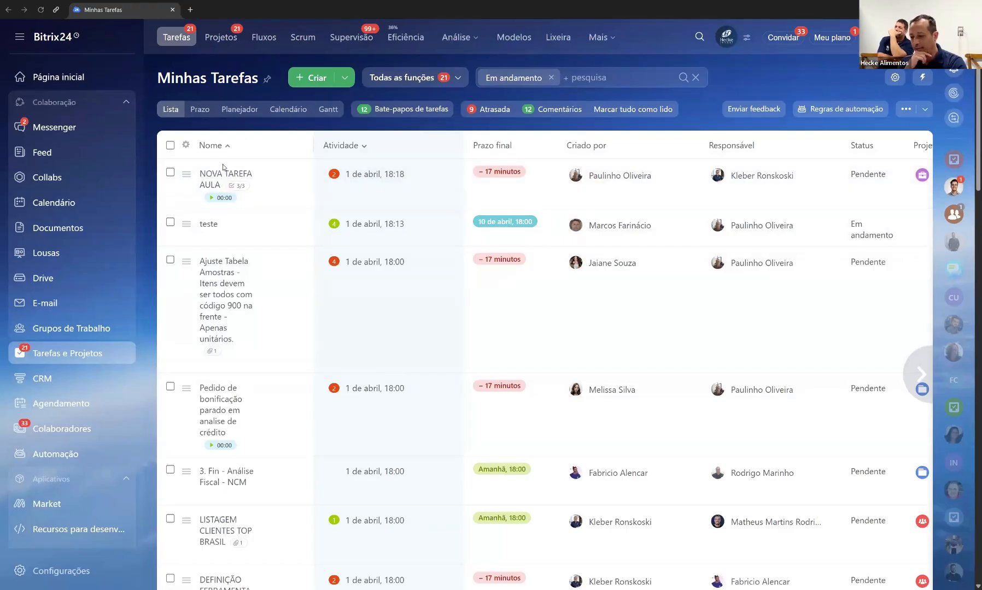
# Review the Messenger conversations and the separate list of task chats, and return to the task list.
pyautogui.click(24, 125)
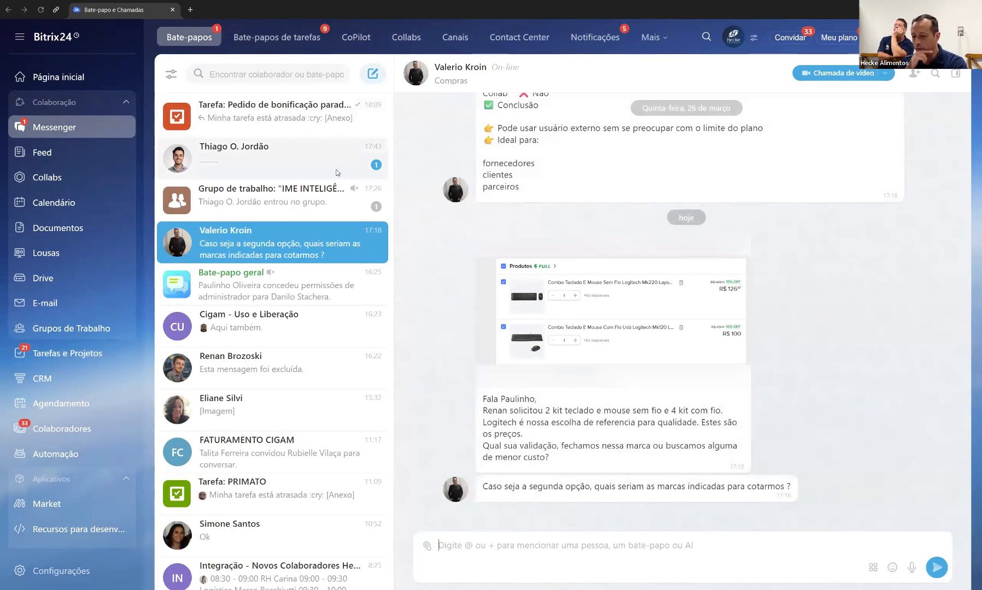
pyautogui.scroll(-4, 337, 173)
pyautogui.scroll(4, 336, 174)
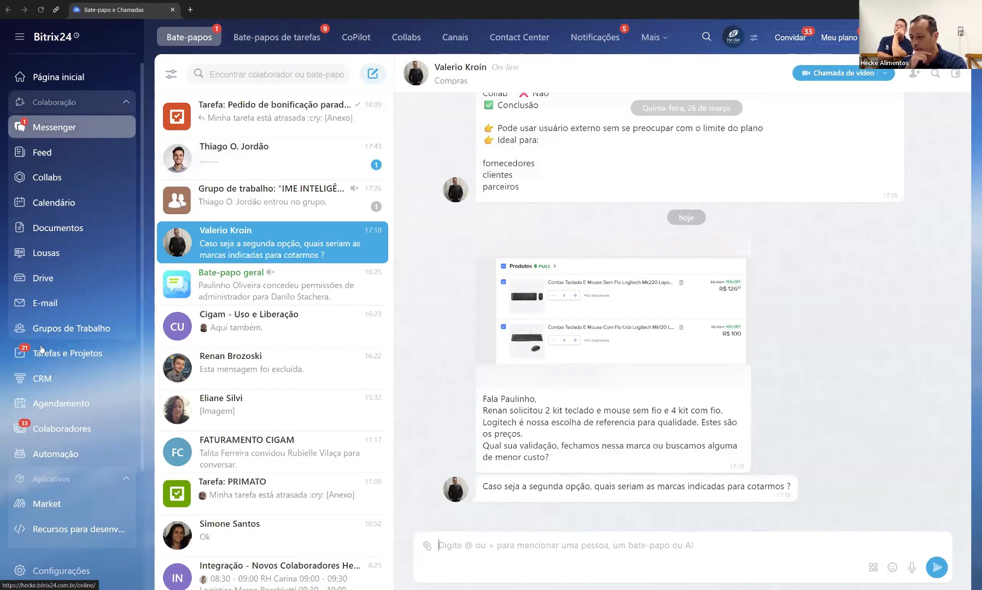
pyautogui.click(80, 360)
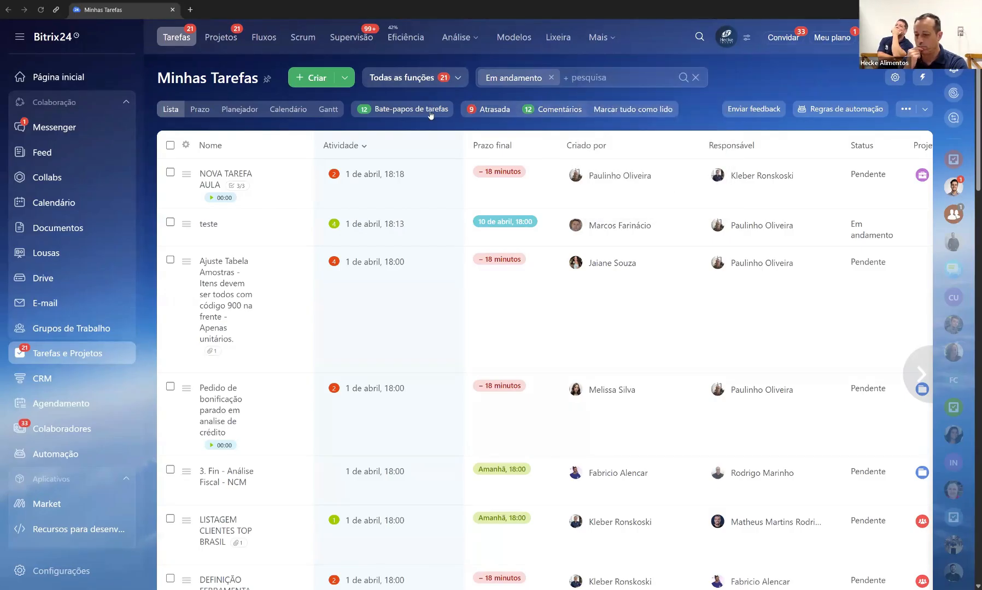
pyautogui.click(394, 111)
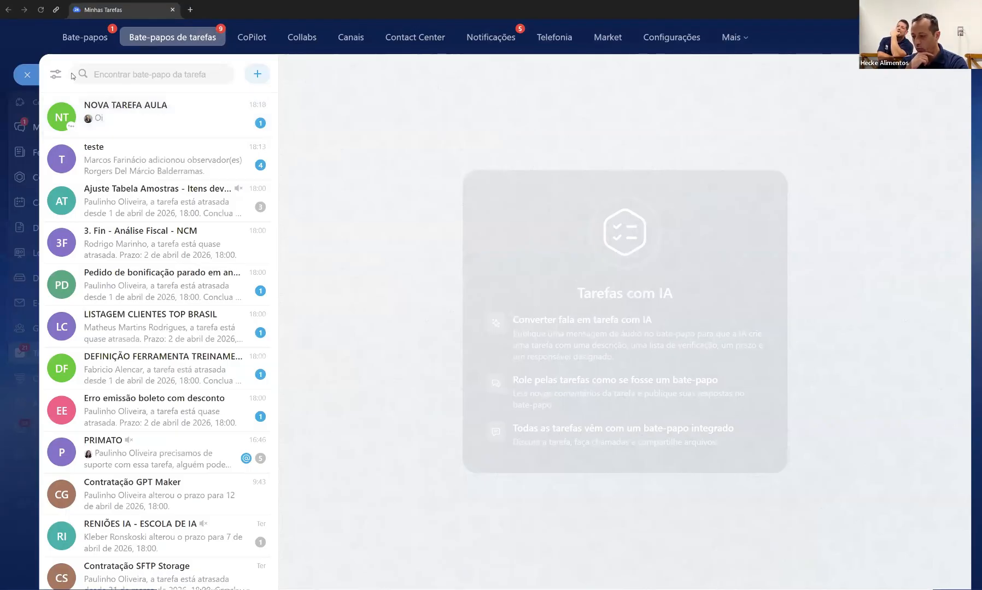
pyautogui.click(27, 75)
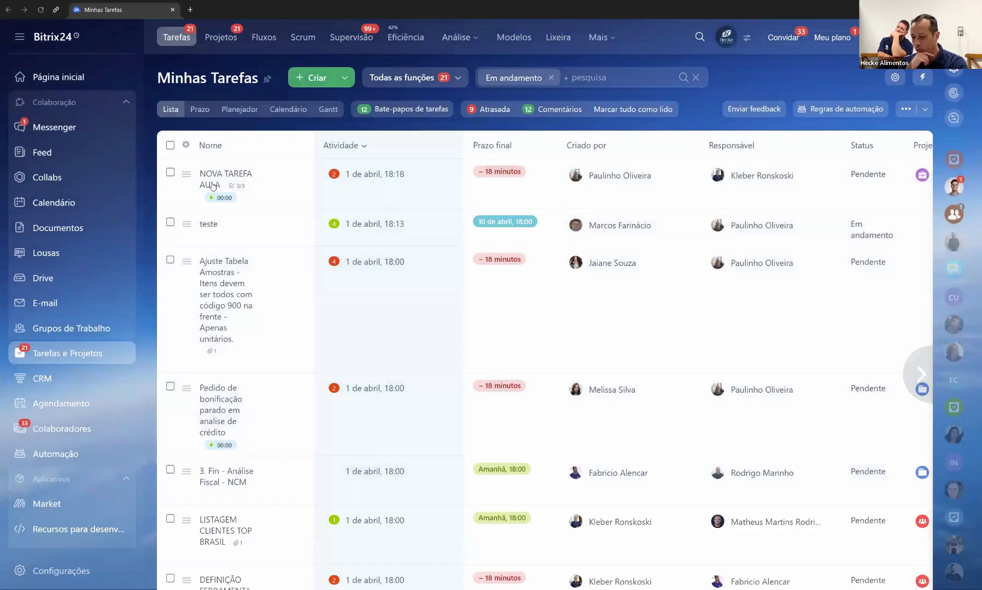
# Examine the colleague's reply and its message options in the chat of NOVA TAREFA AULA, discarding the draft mention.
pyautogui.click(216, 182)
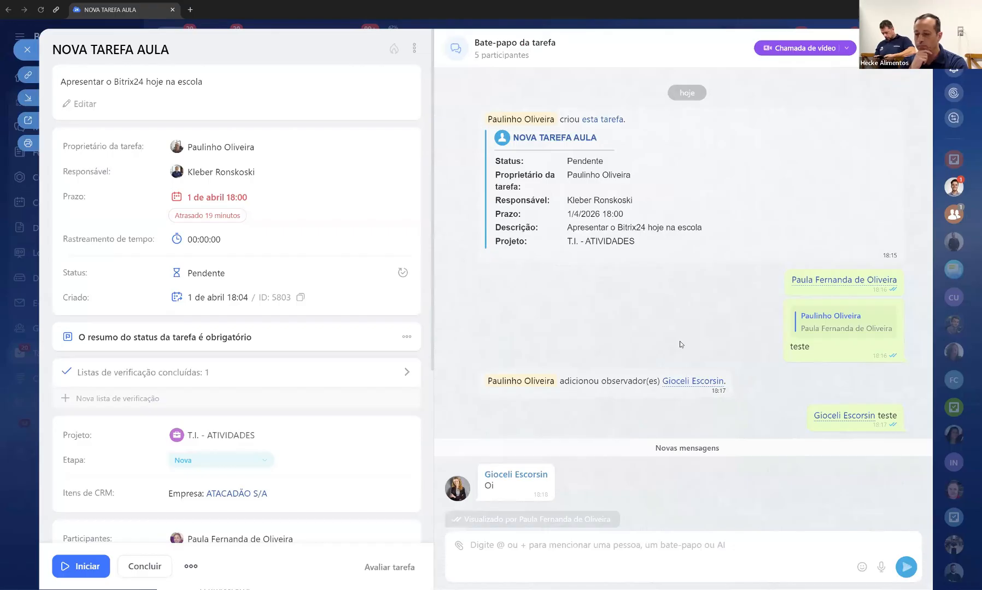
pyautogui.click(523, 479)
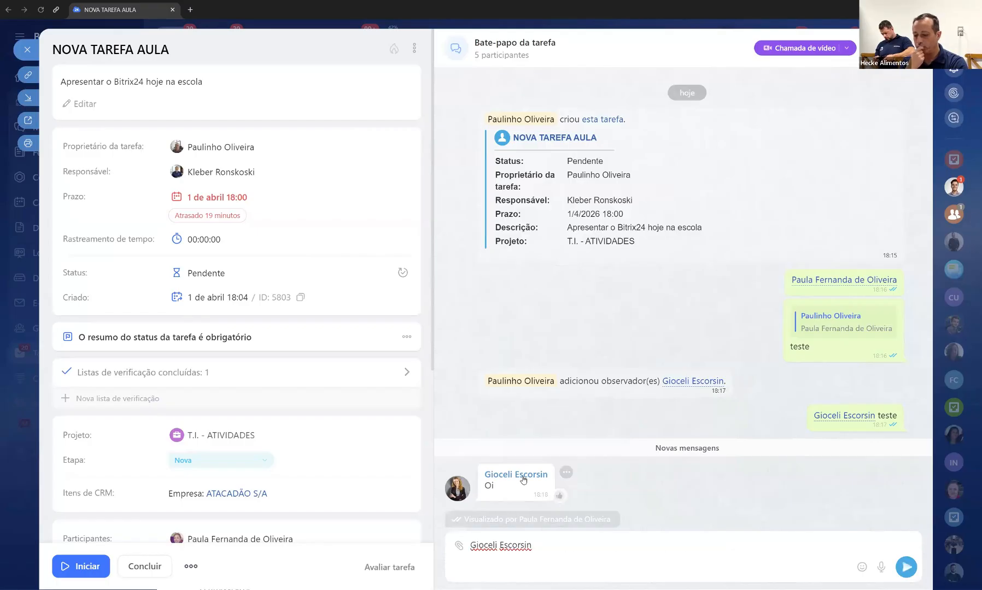
pyautogui.click(565, 473)
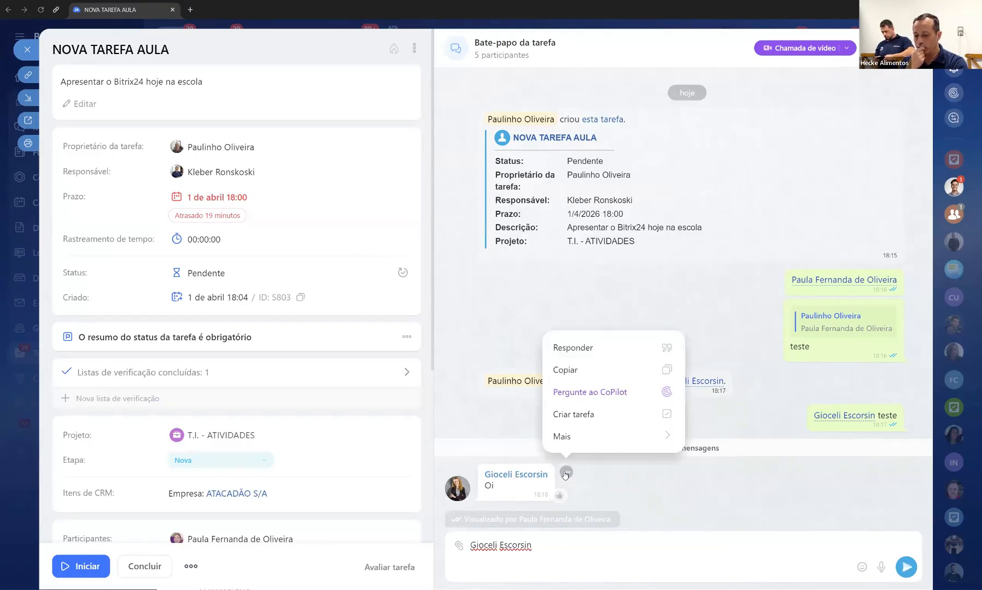
pyautogui.click(489, 287)
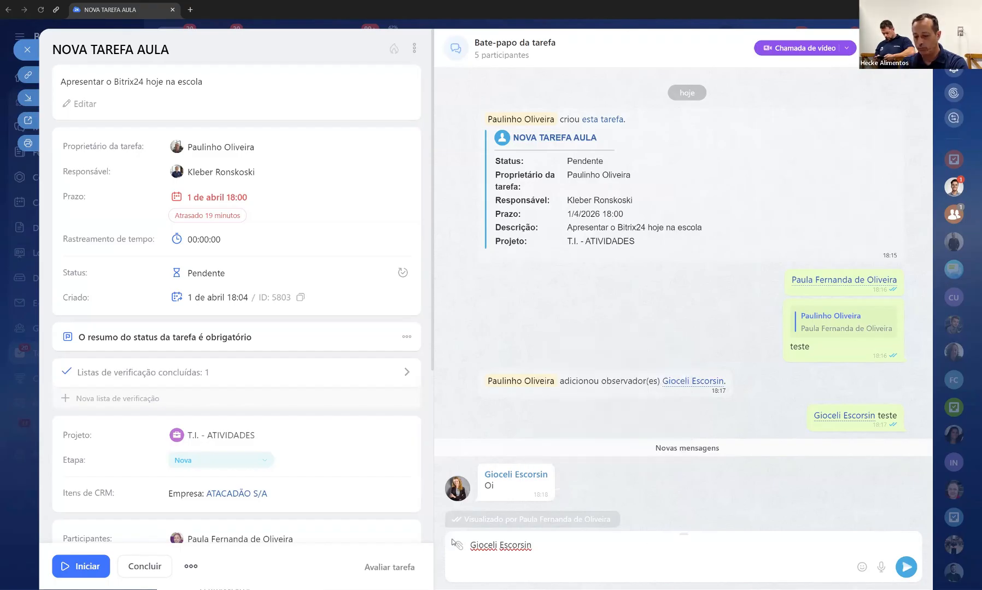
pyautogui.hotkey('ctrl', 'a')
pyautogui.press('BackSpace')
pyautogui.moveTo(84, 566)
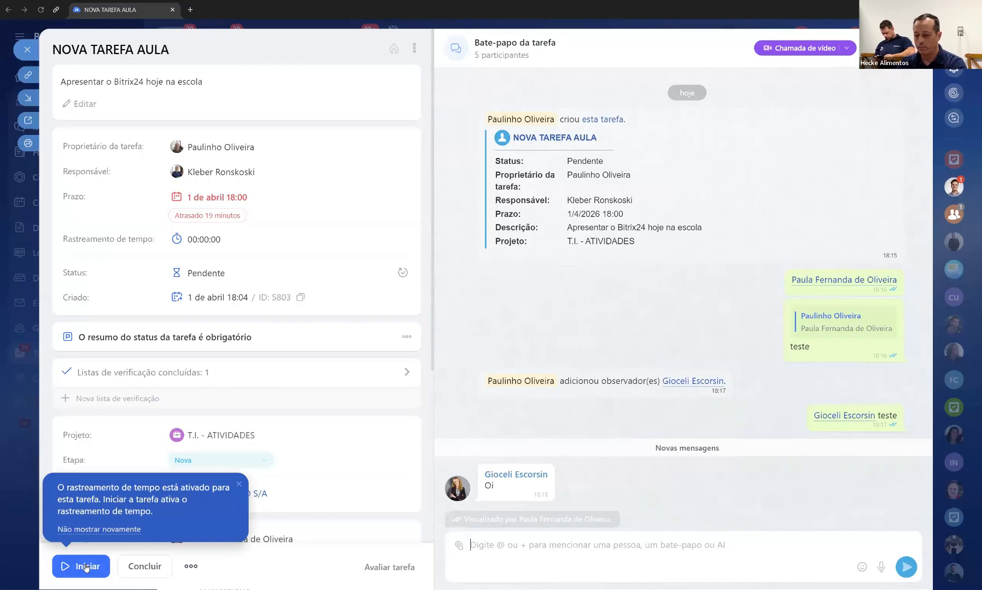
pyautogui.click(26, 51)
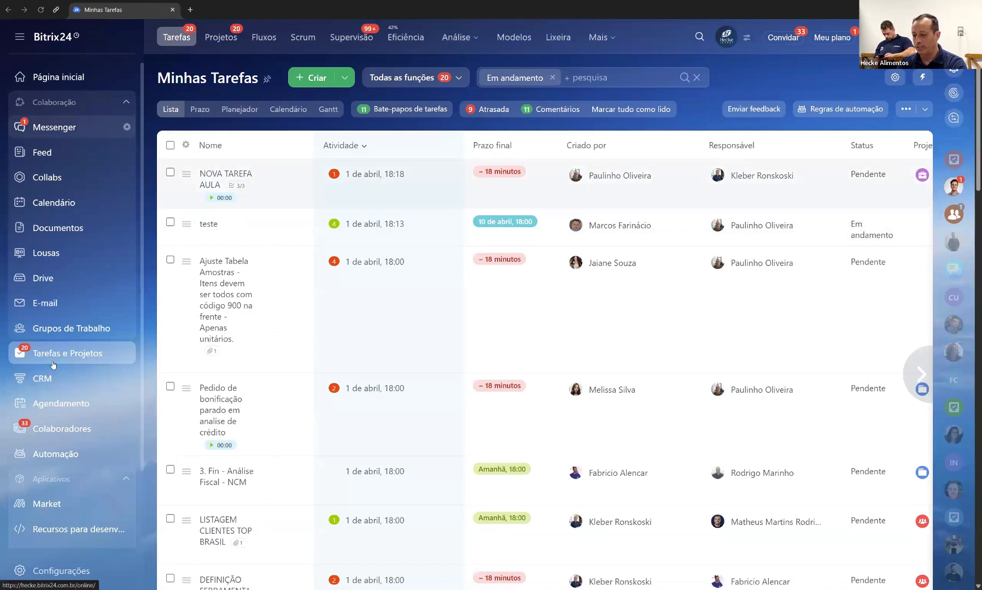
# Open the task "teste" from the task chats, send the message "Oi" in its chat, and return to the task list.
pyautogui.click(392, 112)
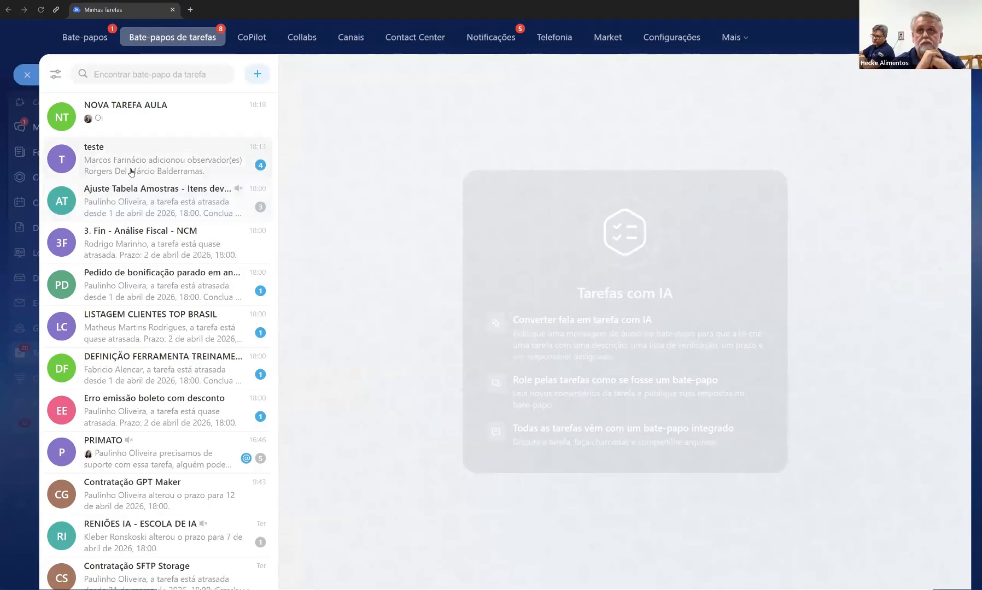
pyautogui.click(198, 159)
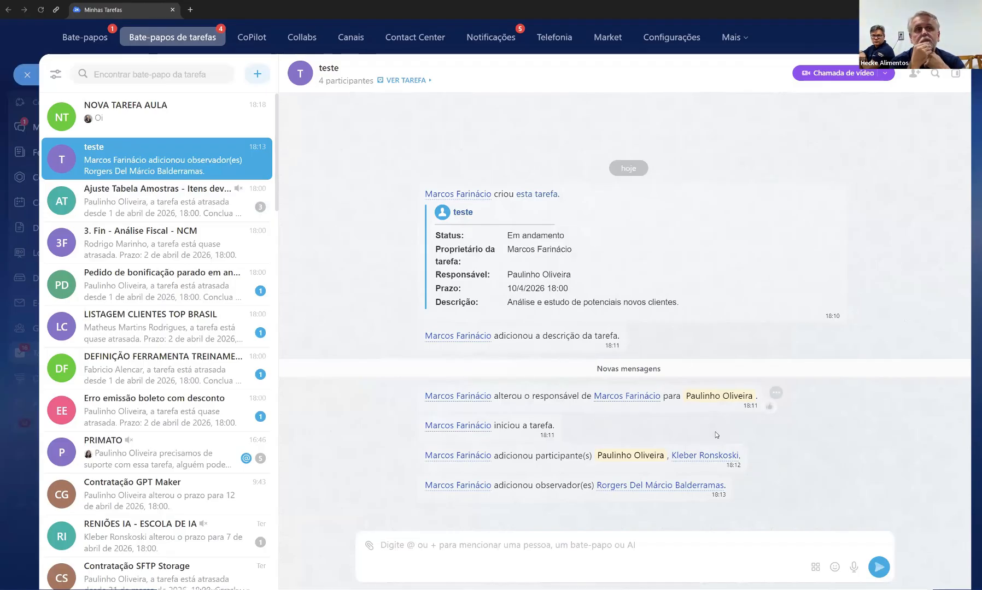
pyautogui.click(411, 82)
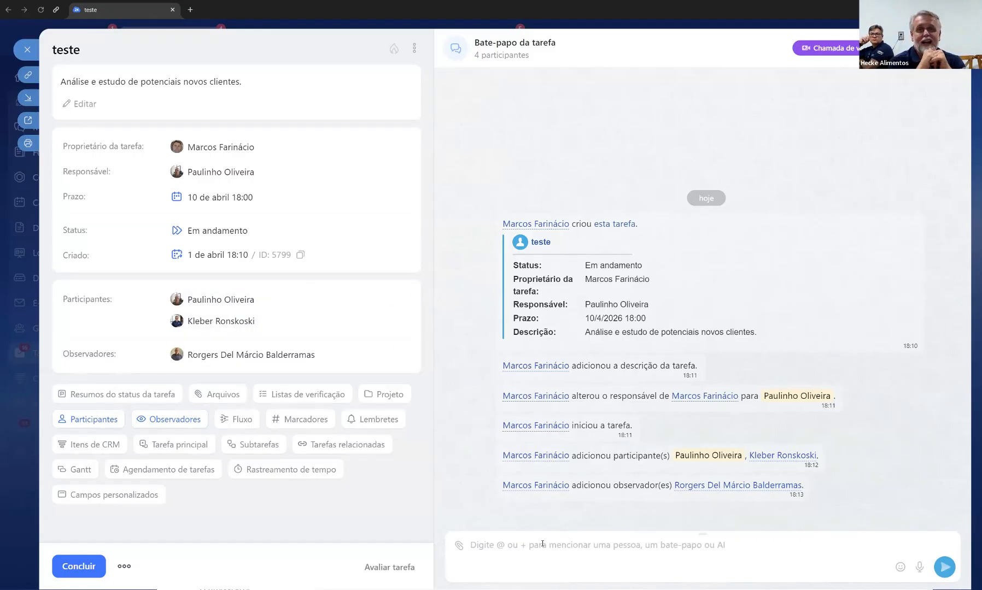
pyautogui.write('Oi')
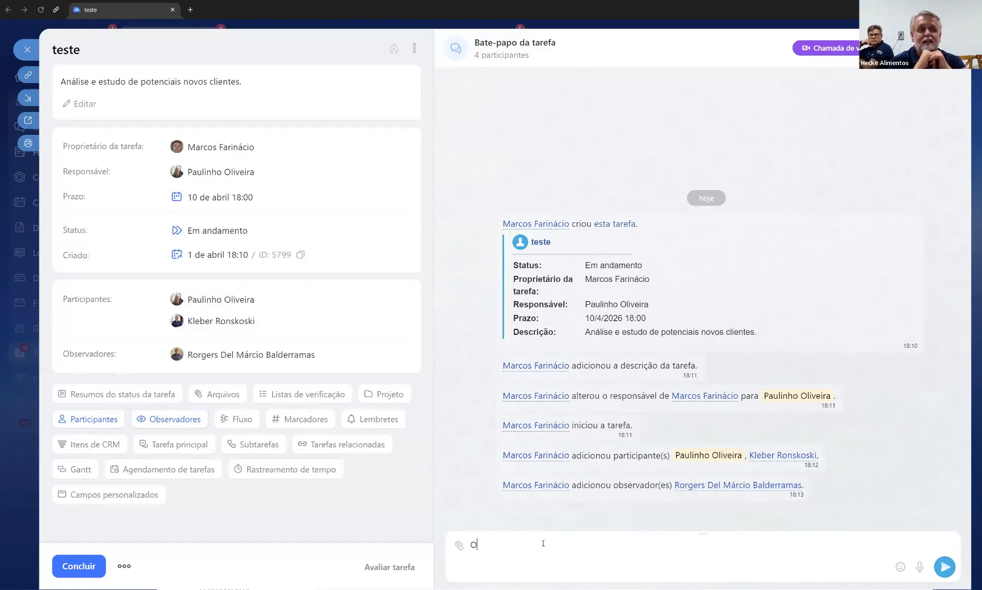
pyautogui.click(945, 567)
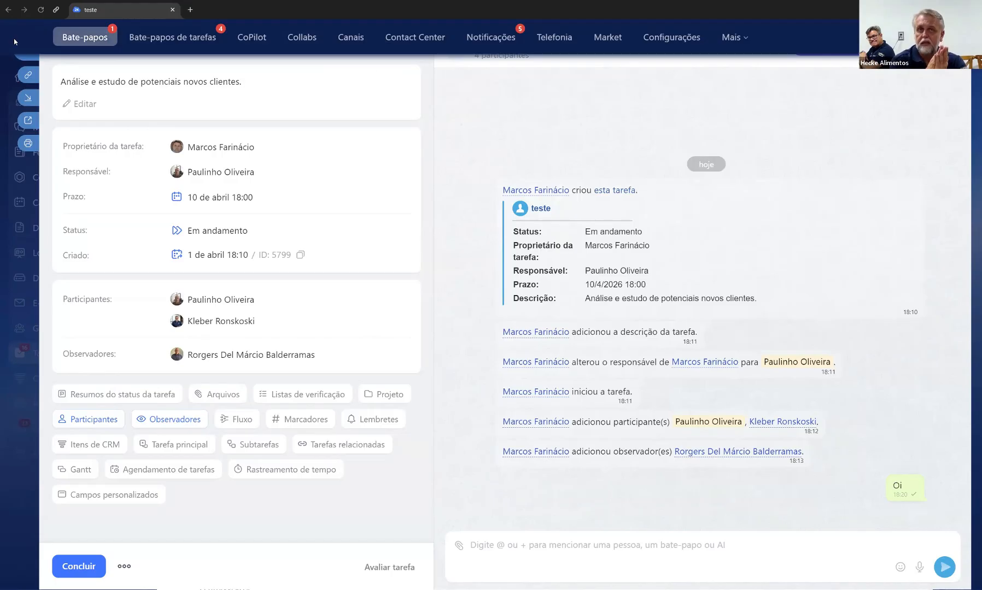
pyautogui.click(24, 61)
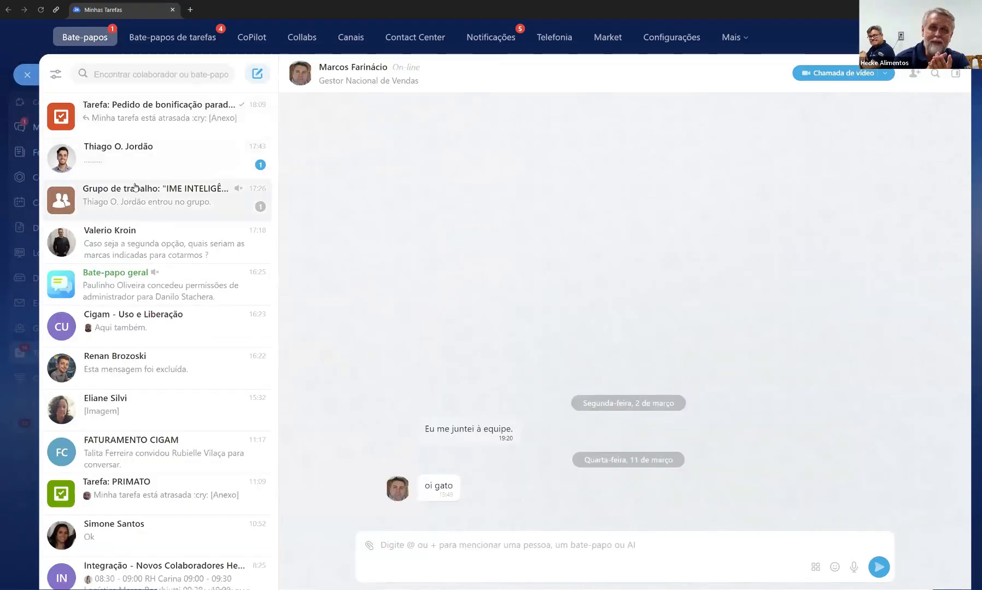
pyautogui.press('Escape')
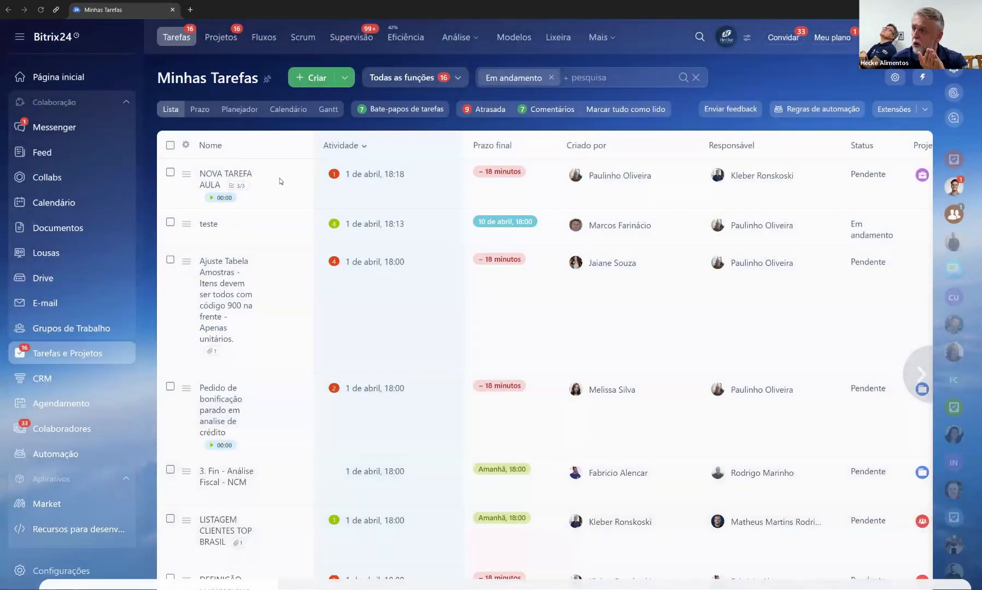
# Hold a video call from the chat of NOVA TAREFA AULA and review the CoPilot analysis notice posted for it.
pyautogui.click(223, 176)
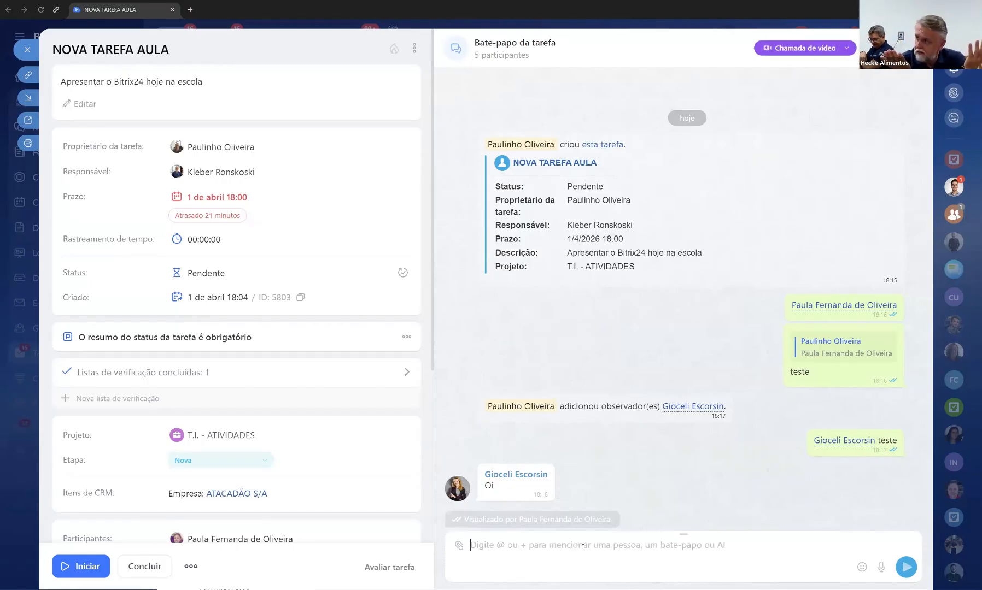
pyautogui.write('@t')
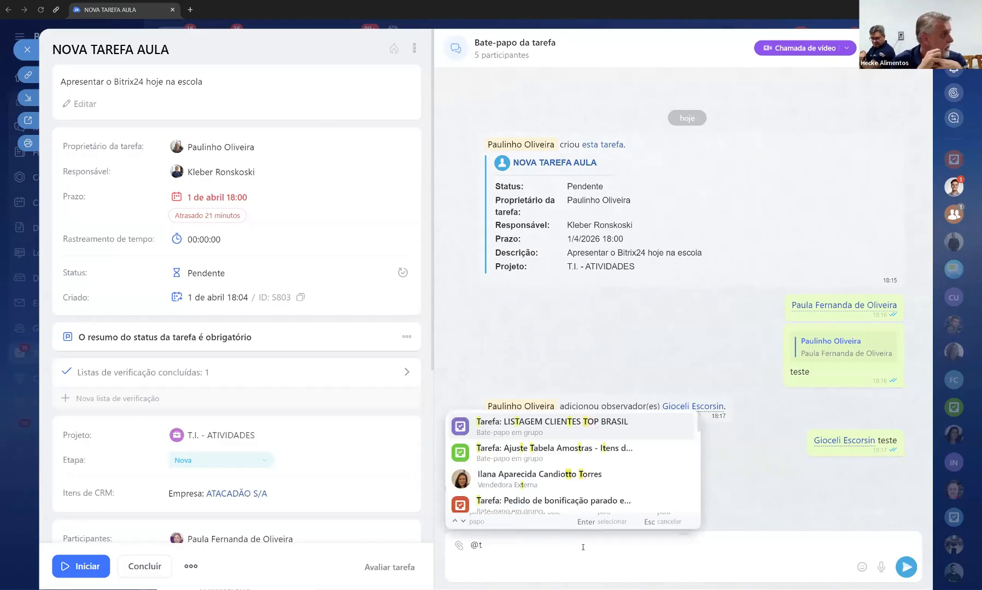
pyautogui.press('BackSpace')
pyautogui.press('BackSpace')
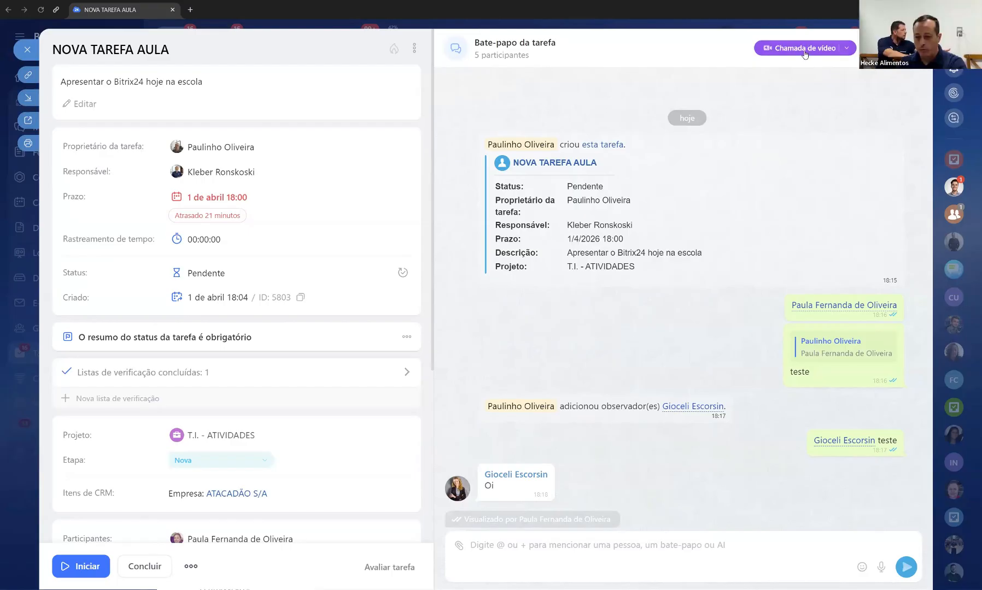
pyautogui.click(814, 52)
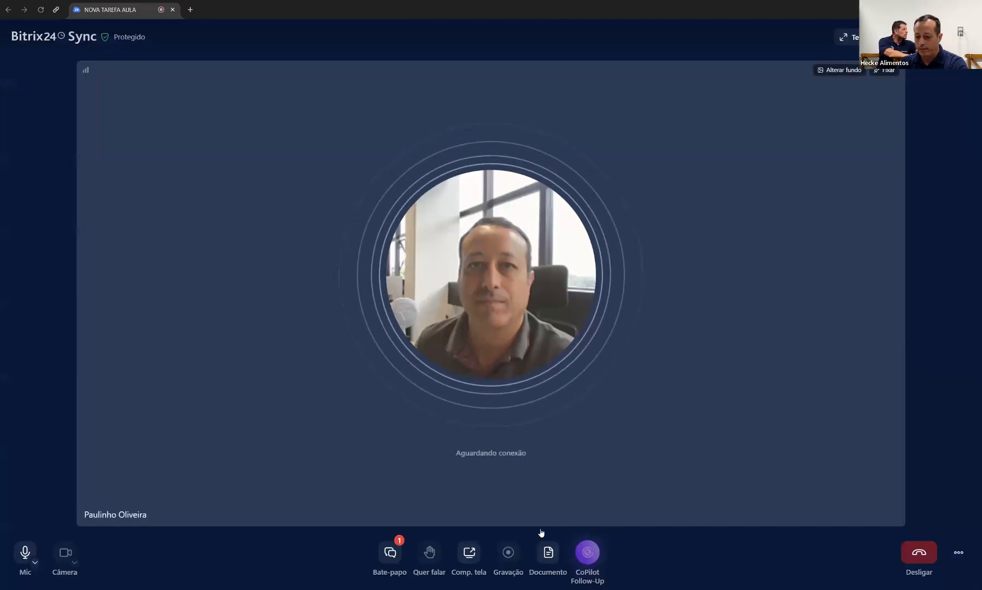
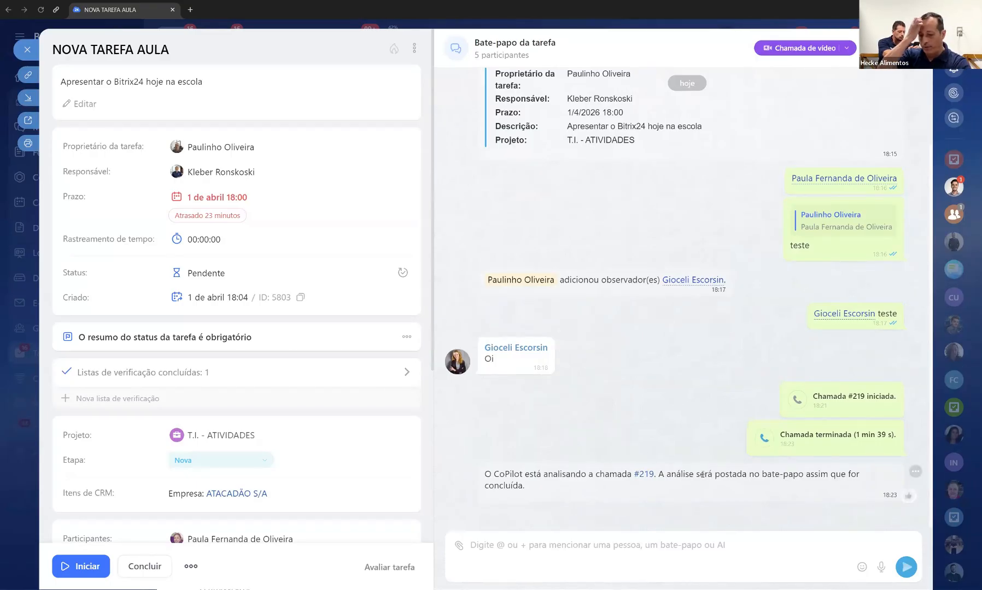
pyautogui.tripleClick(703, 475)
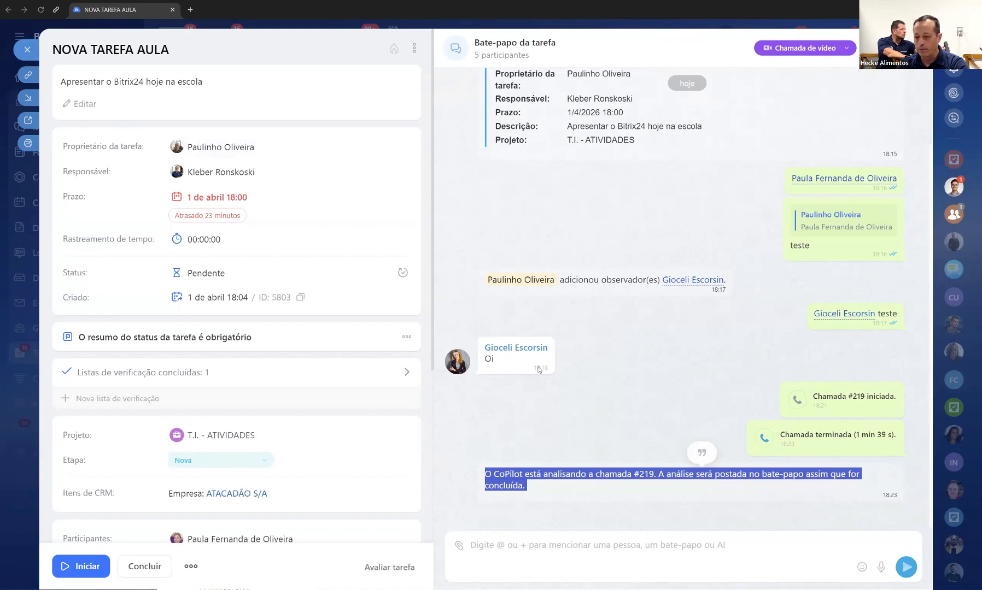
pyautogui.click(28, 50)
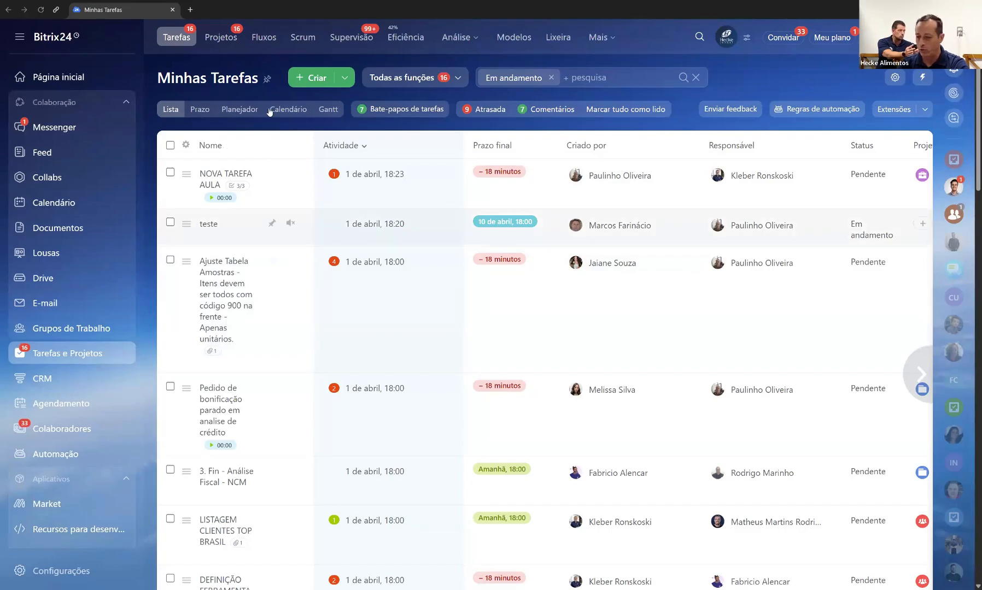
# Look through the list of own projects in the Projetos section.
pyautogui.click(219, 38)
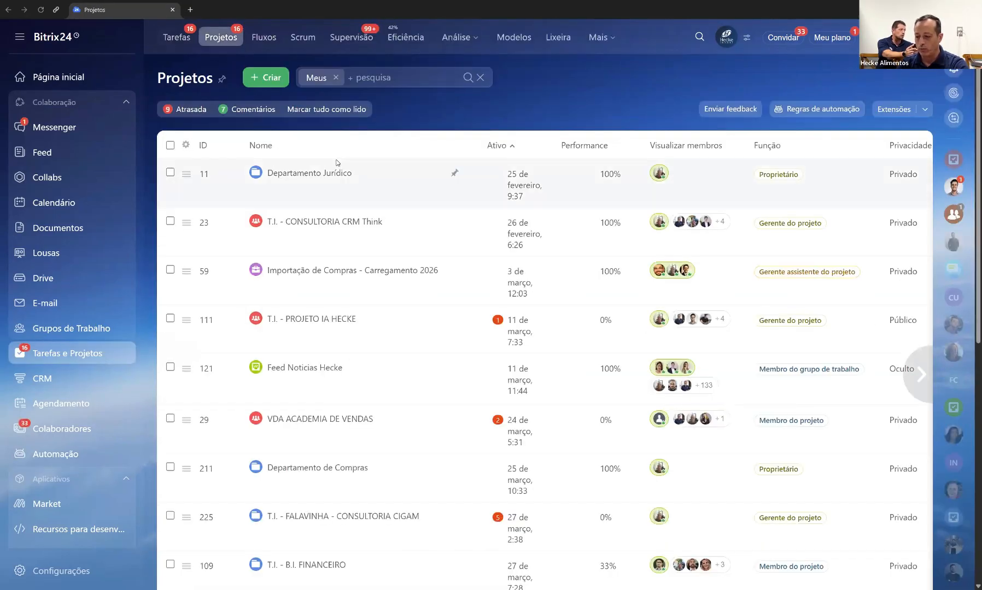
pyautogui.scroll(-3, 337, 162)
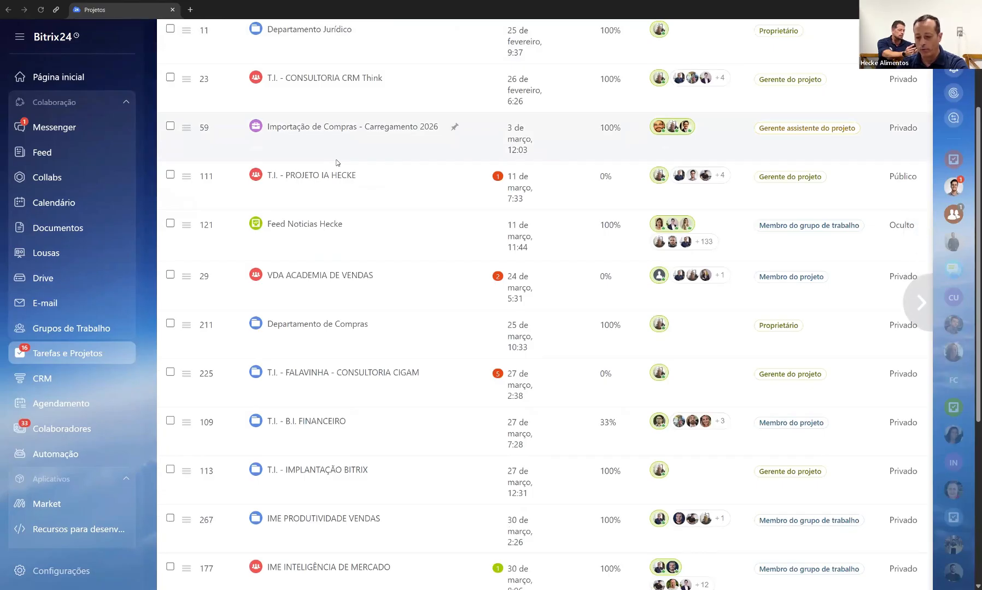
pyautogui.scroll(-3, 337, 162)
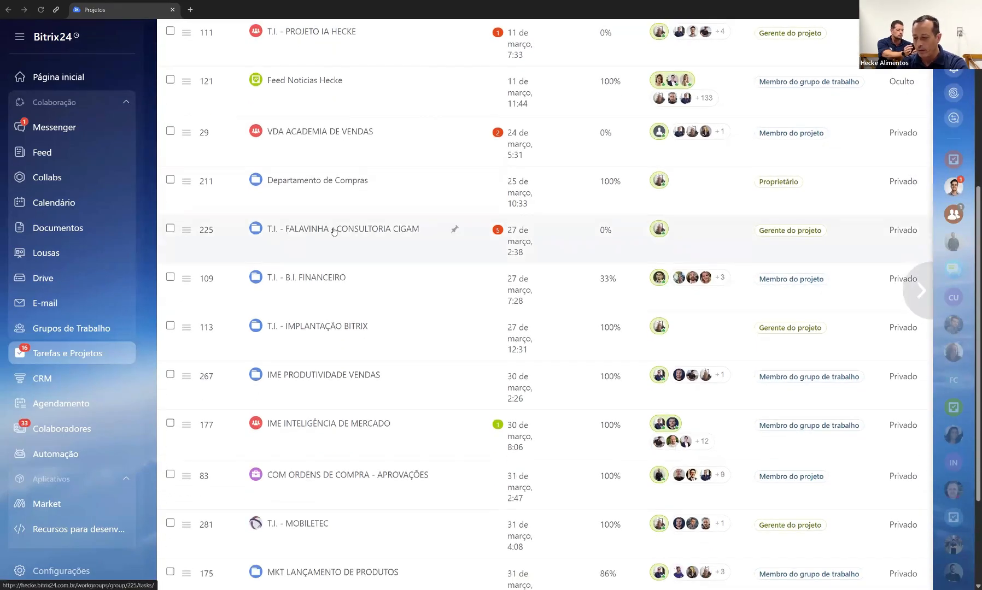
pyautogui.scroll(6, 904, 94)
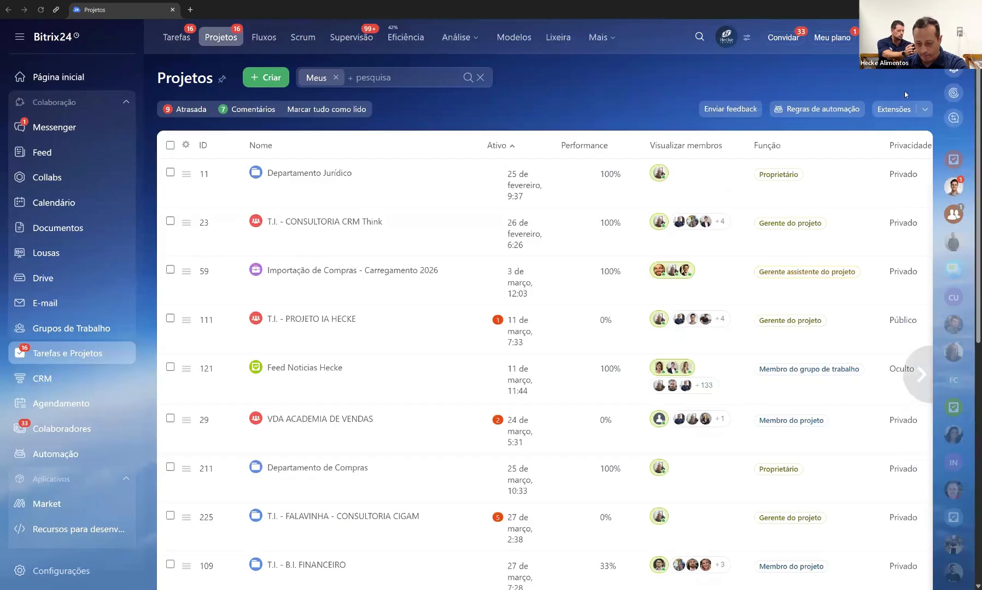
# Check the remaining own projects down to the end of the list and return to its start.
pyautogui.scroll(-7, 415, 350)
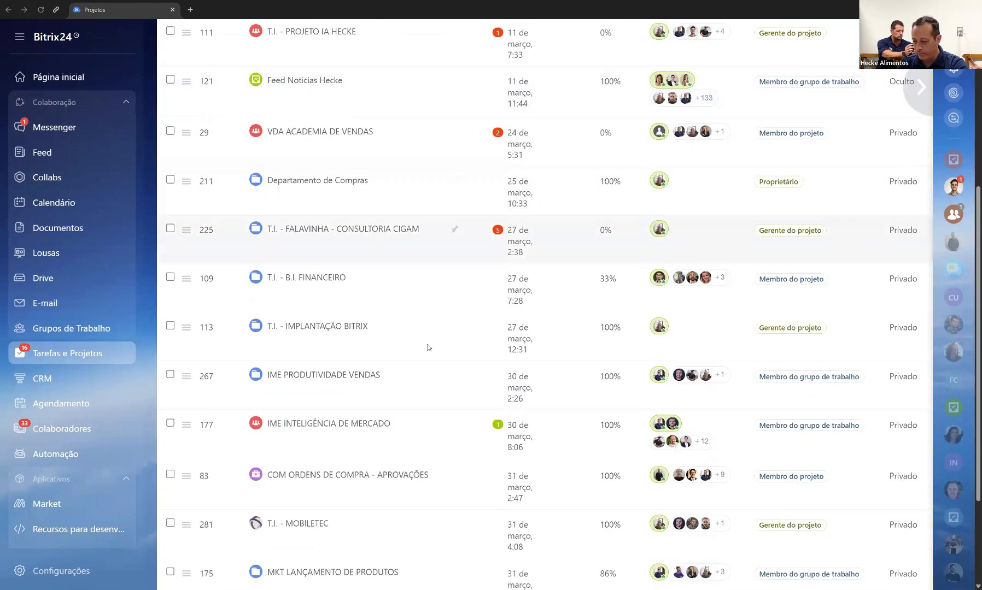
pyautogui.scroll(-2, 402, 387)
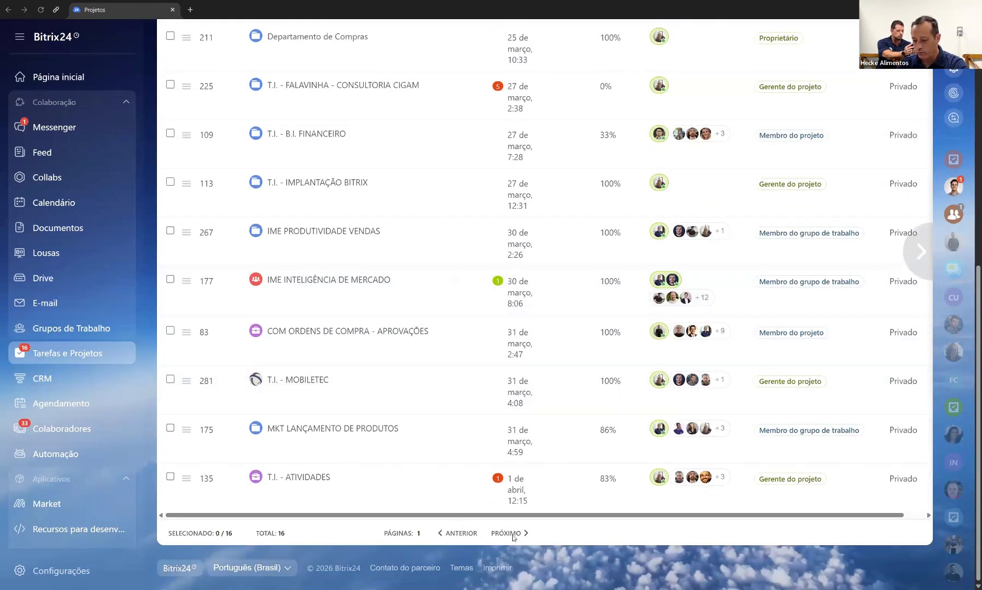
pyautogui.scroll(9, 453, 384)
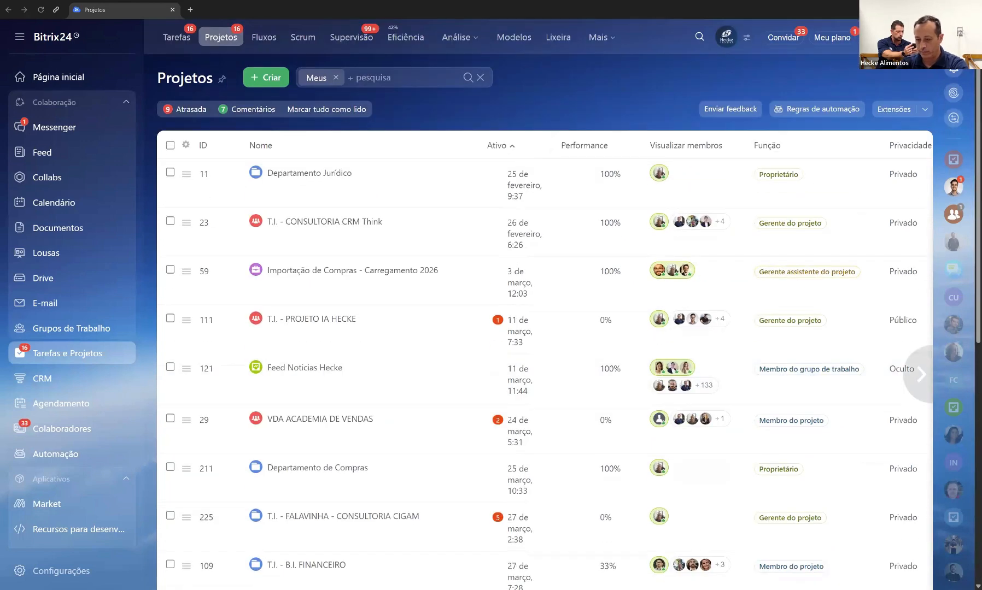
# Open the own user profile, close it and look through the Colaboradores list.
pyautogui.click(726, 37)
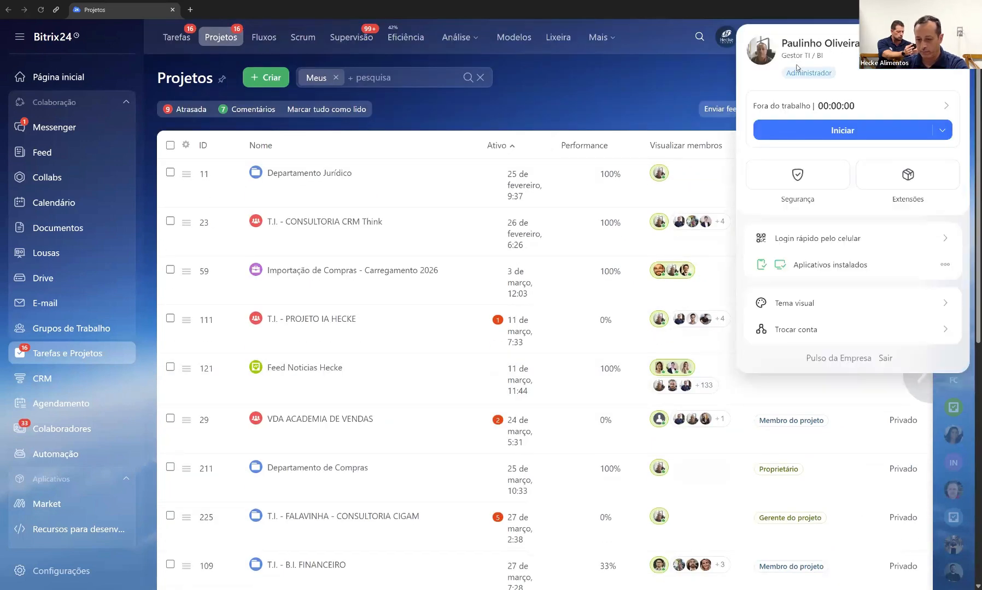
pyautogui.click(760, 57)
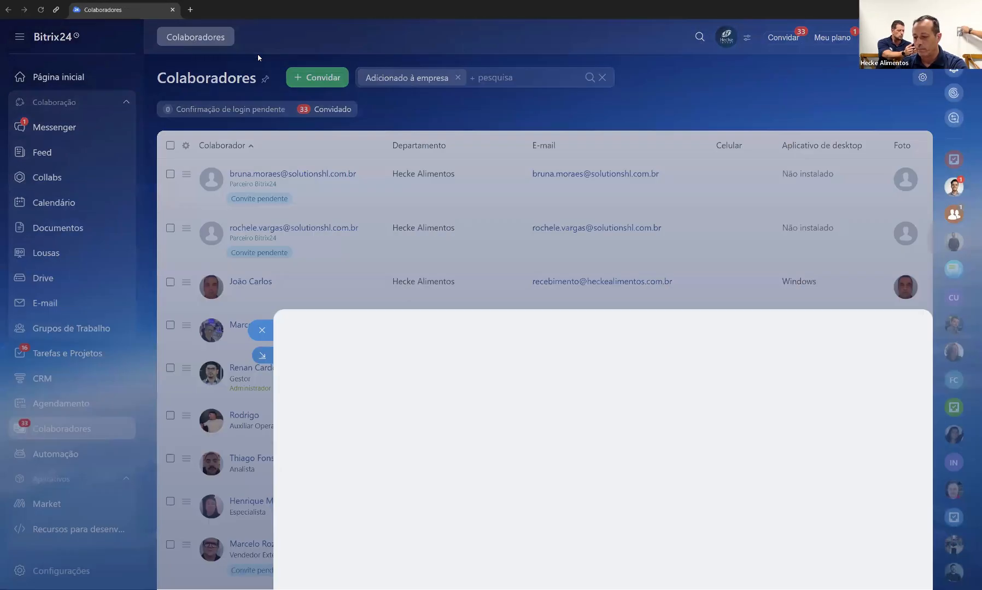
pyautogui.press('Escape')
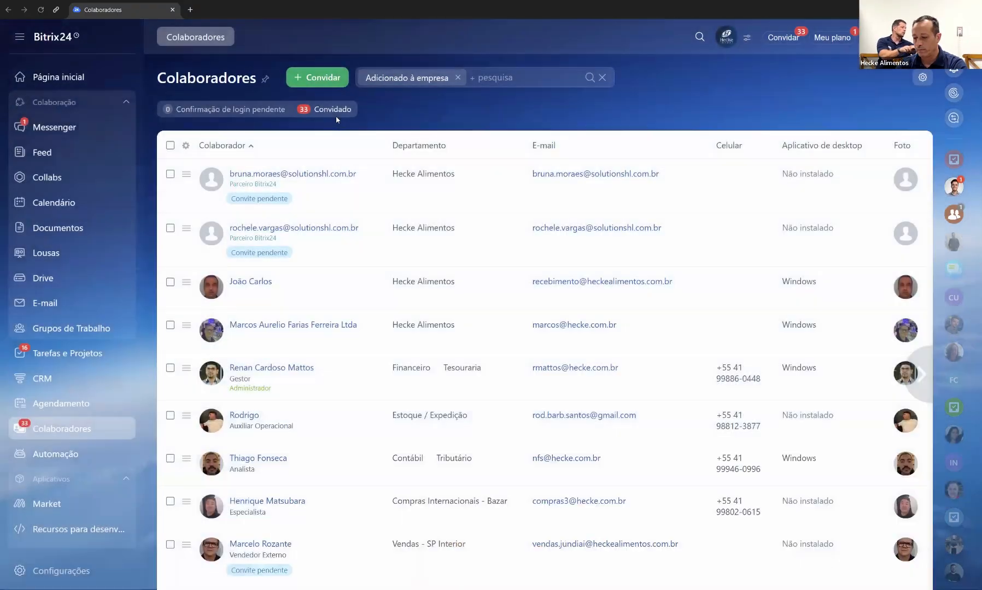
pyautogui.scroll(-8, 506, 336)
pyautogui.scroll(8, 506, 336)
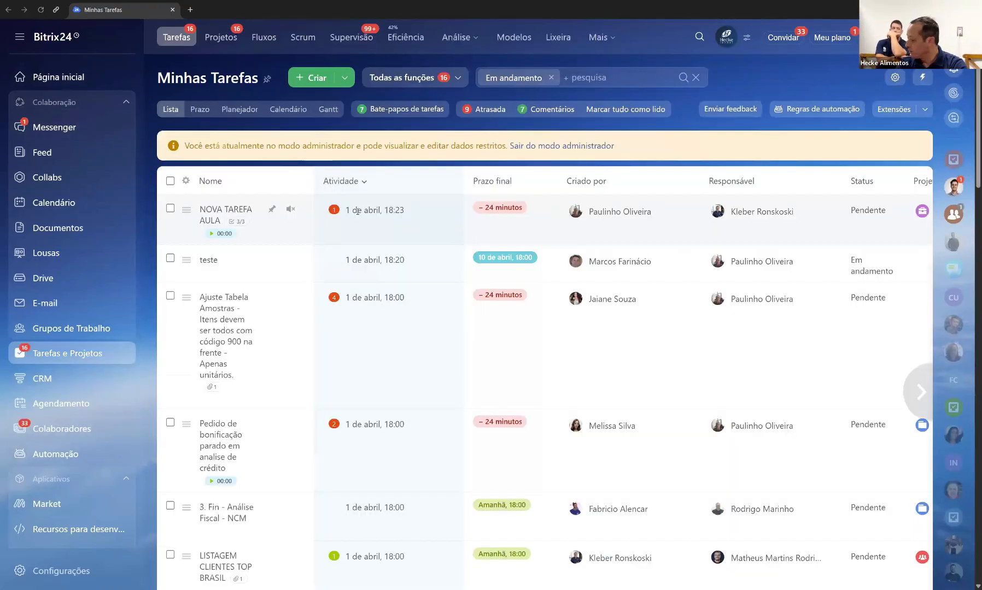
# Open the project T.I. - IMPLANTAÇÃO BITRIX from Projetos and expand the subtasks of Contratação Conectores.
pyautogui.click(233, 38)
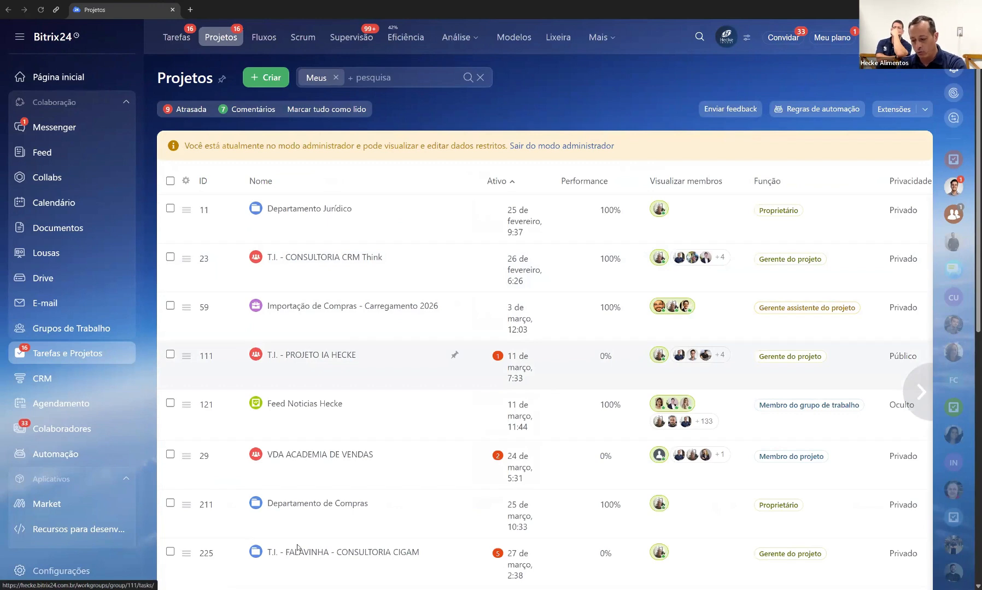
pyautogui.scroll(-1, 305, 479)
pyautogui.scroll(-5, 305, 480)
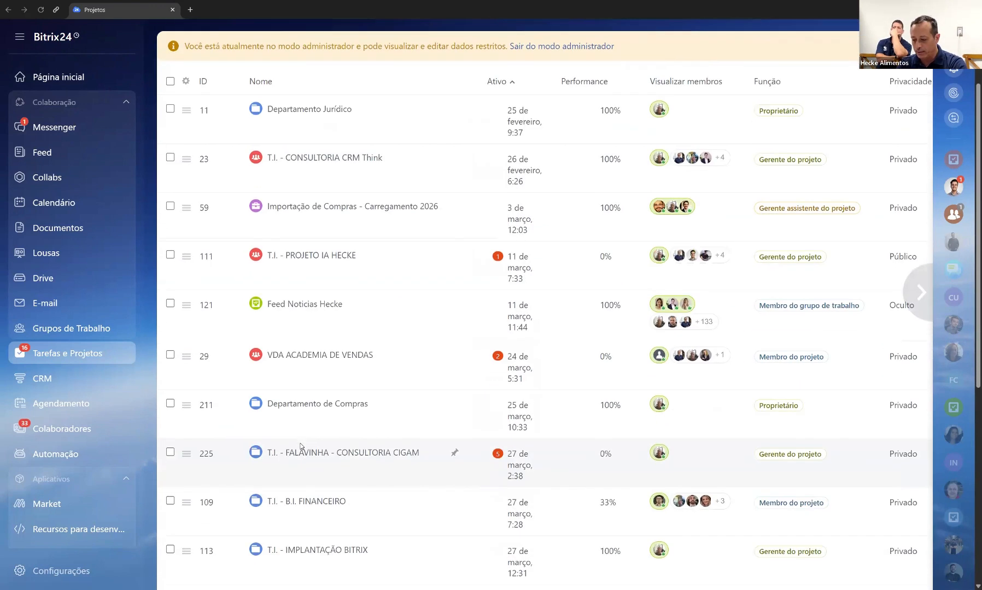
pyautogui.click(312, 412)
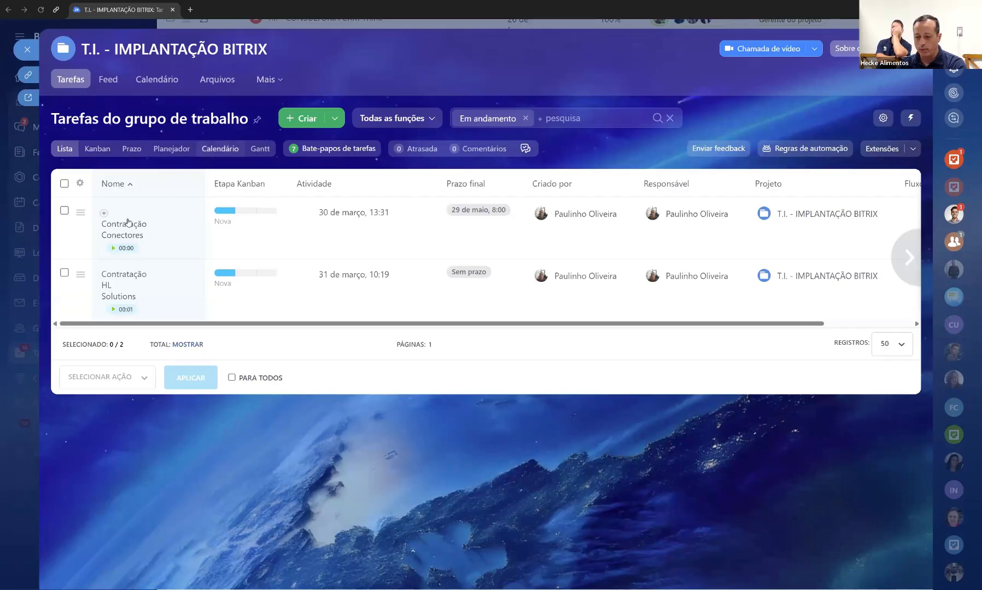
pyautogui.click(104, 214)
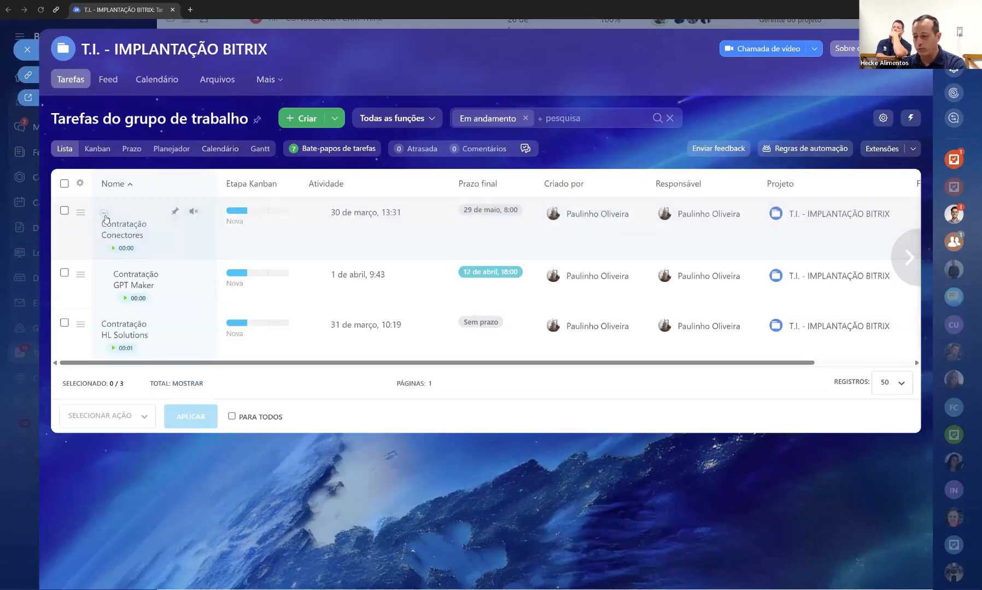
# Review the details of the task Contratação Conectores, close it and return to the Projetos list.
pyautogui.click(131, 232)
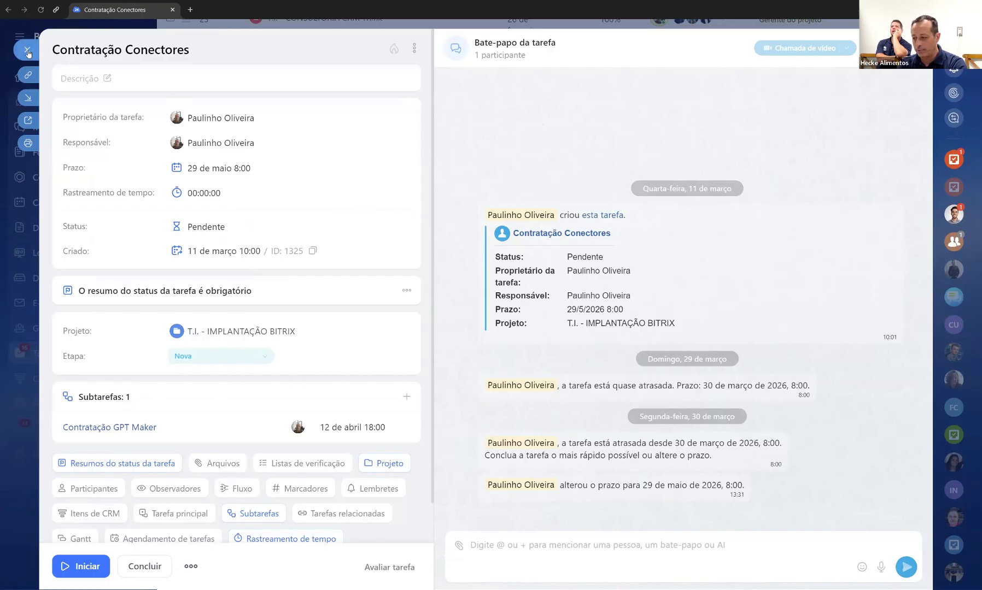
pyautogui.click(29, 53)
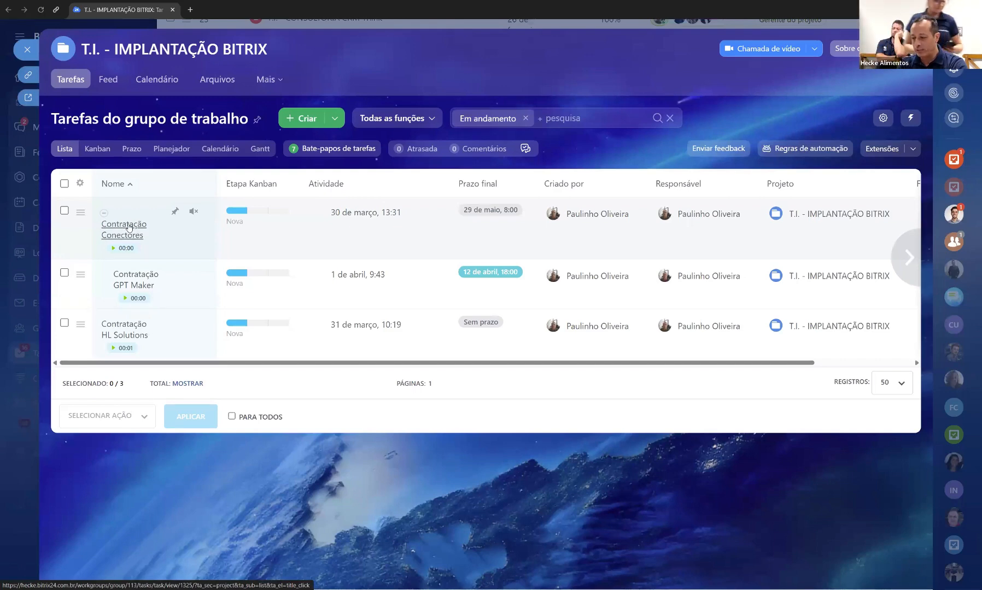
pyautogui.click(129, 227)
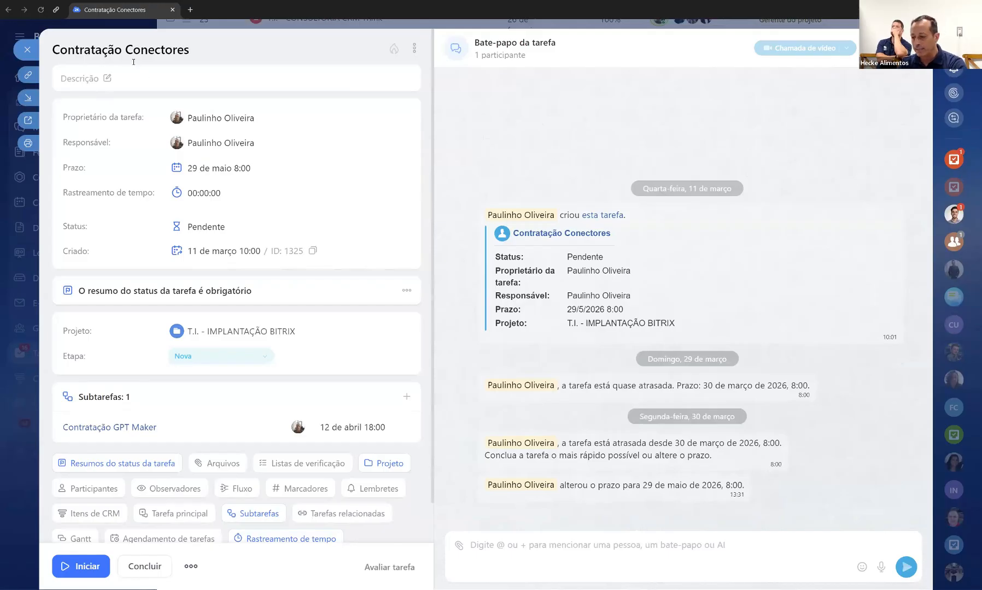
pyautogui.click(28, 50)
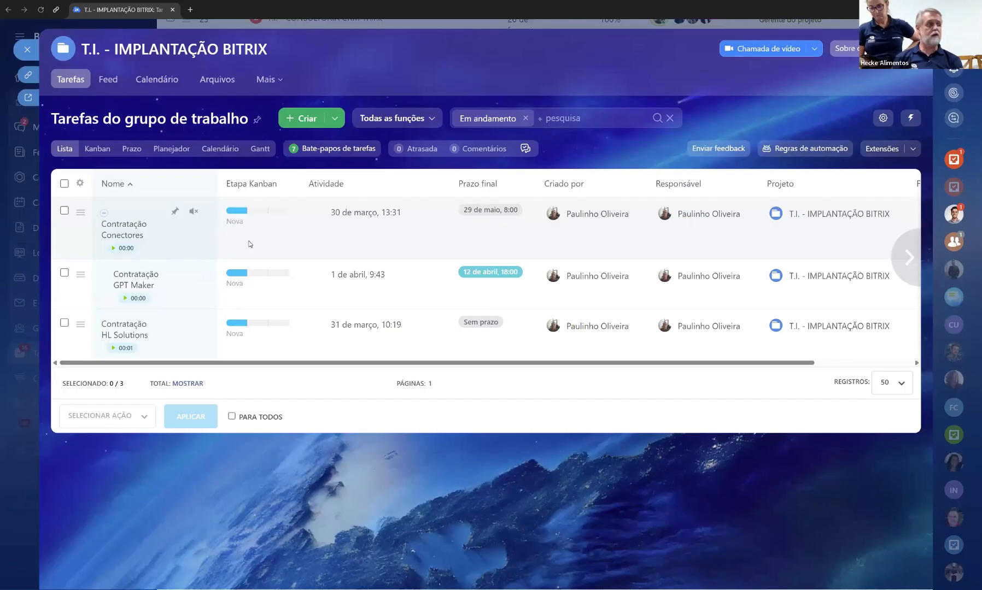
pyautogui.click(33, 53)
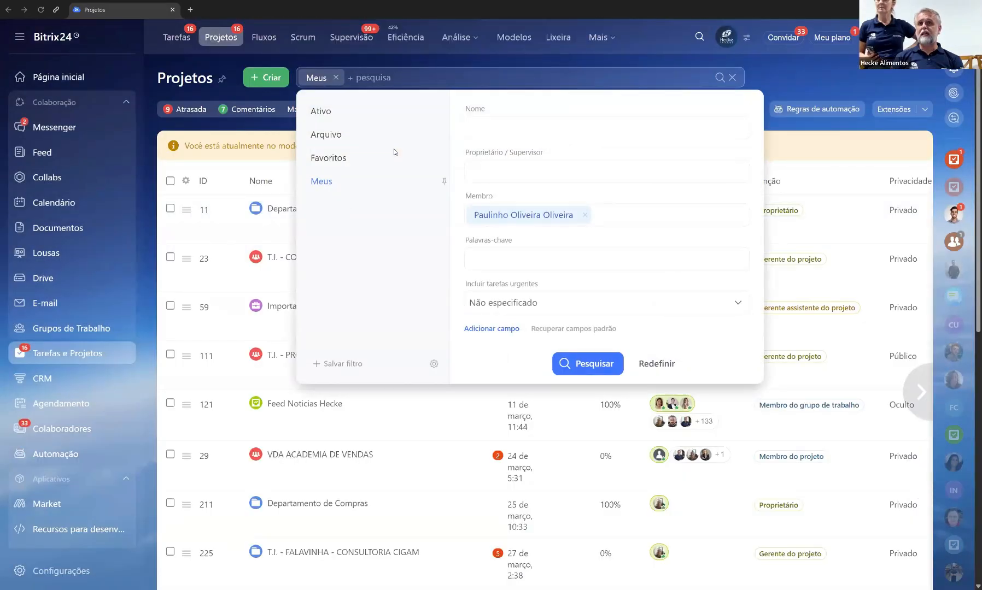
# Search the own projects for "VD" and for "MKT", and clear the search text.
pyautogui.write('VD')
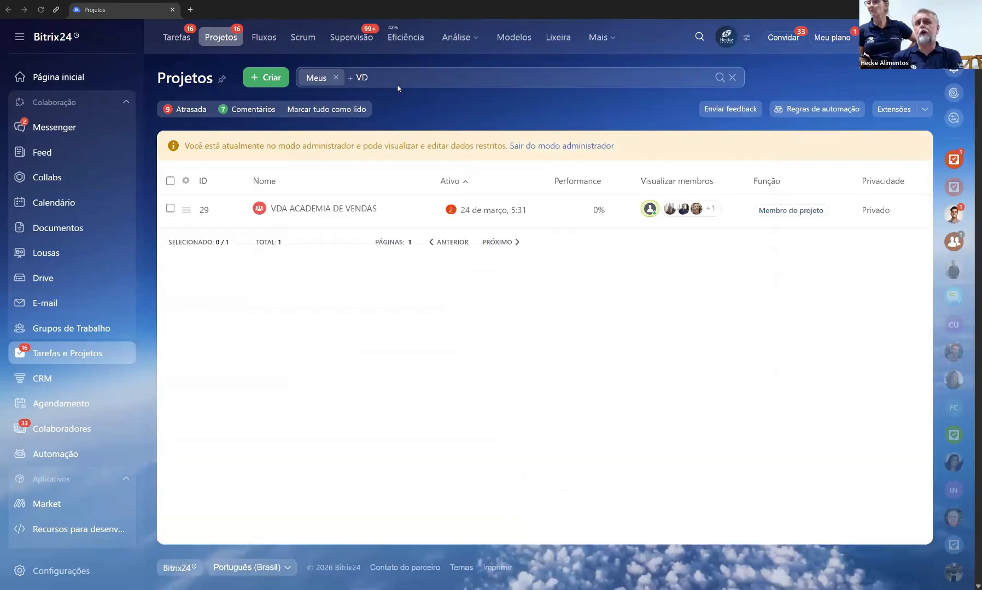
pyautogui.press('BackSpace')
pyautogui.press('BackSpace')
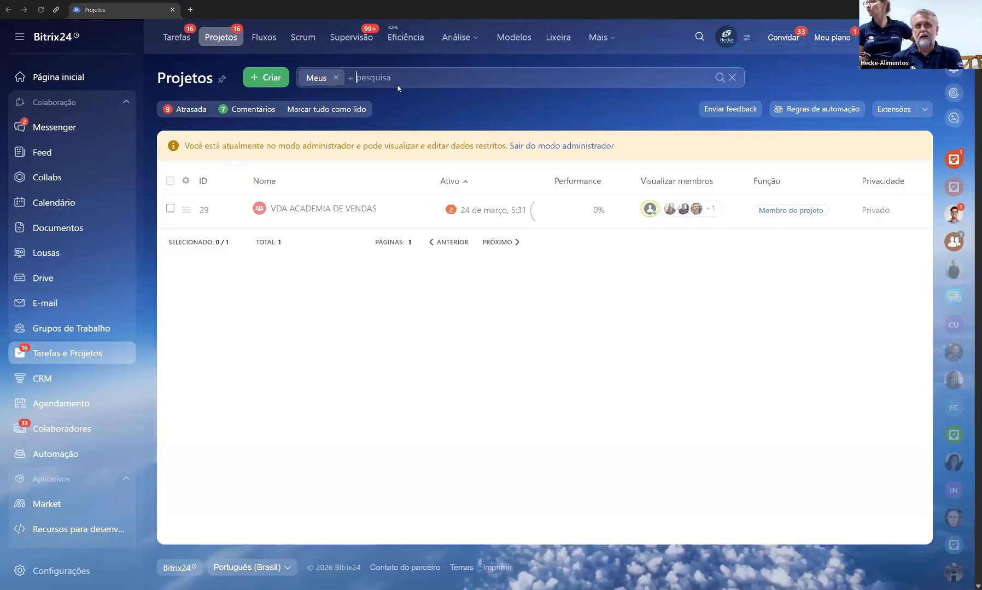
pyautogui.write('MKT')
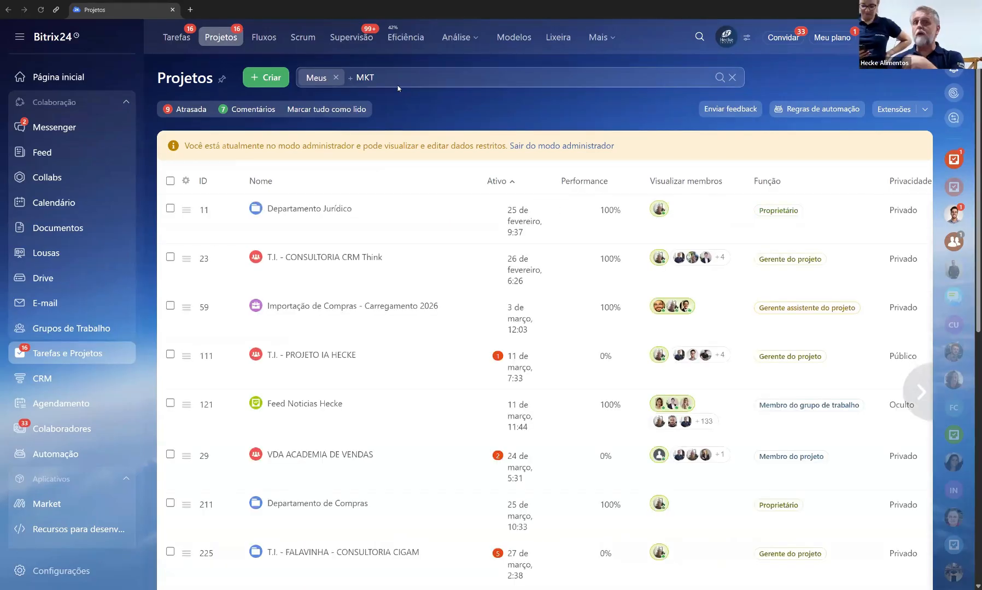
pyautogui.scroll(-3, 447, 265)
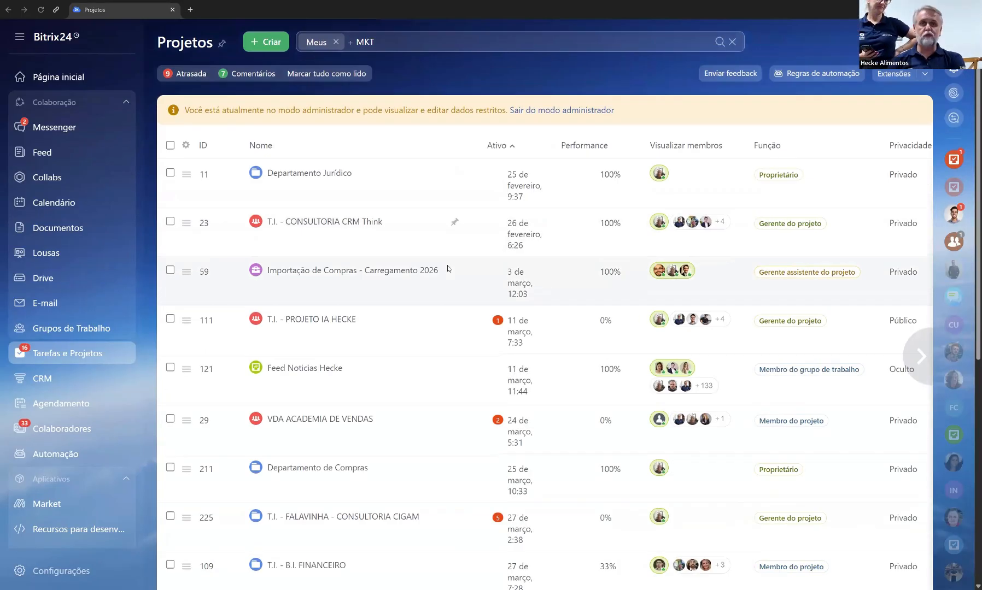
pyautogui.scroll(3, 415, 175)
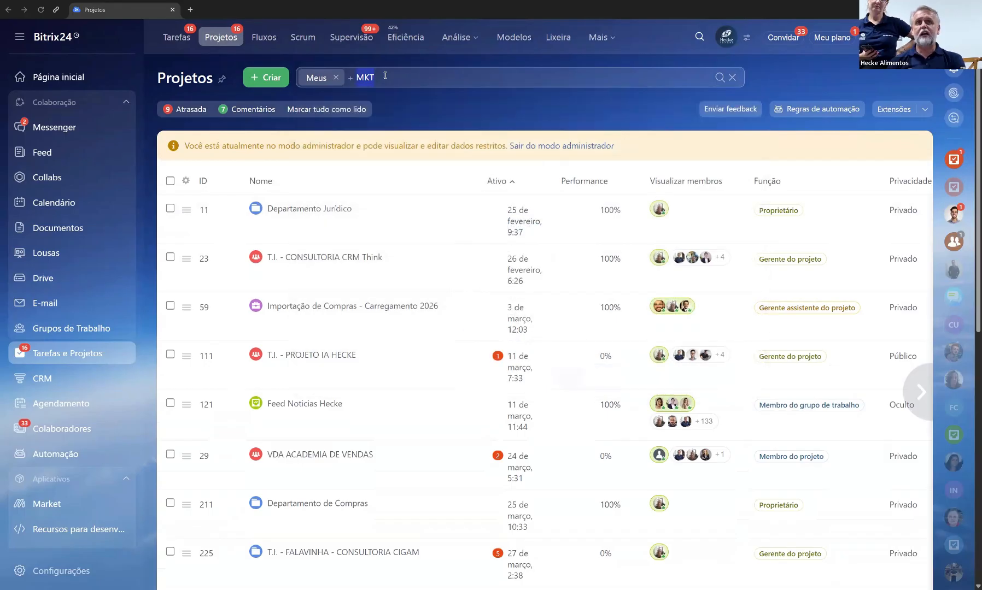
pyautogui.press('BackSpace')
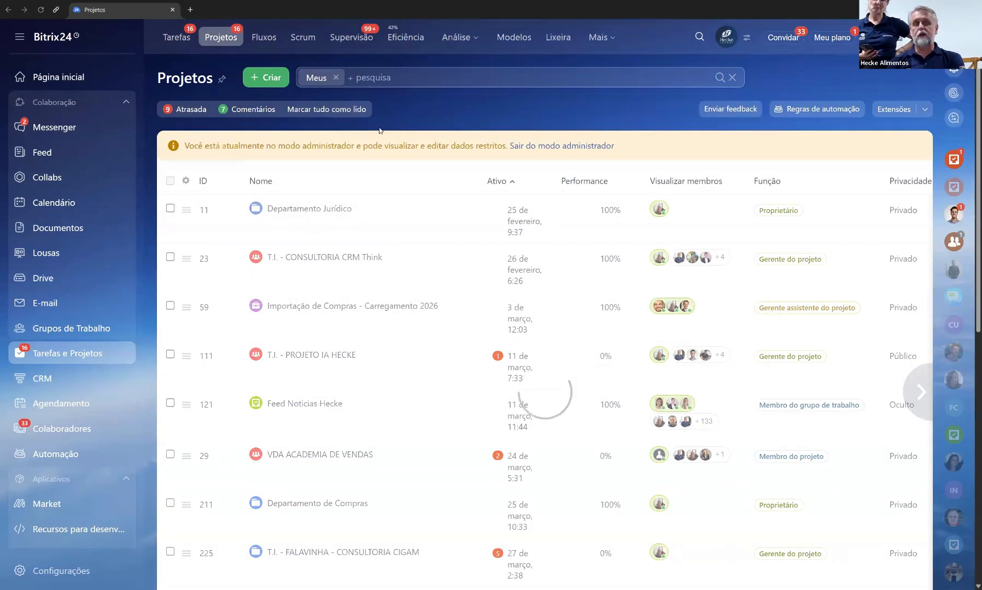
# Remove the Meus filter, search all projects for "VDA" and look through the matches.
pyautogui.click(336, 77)
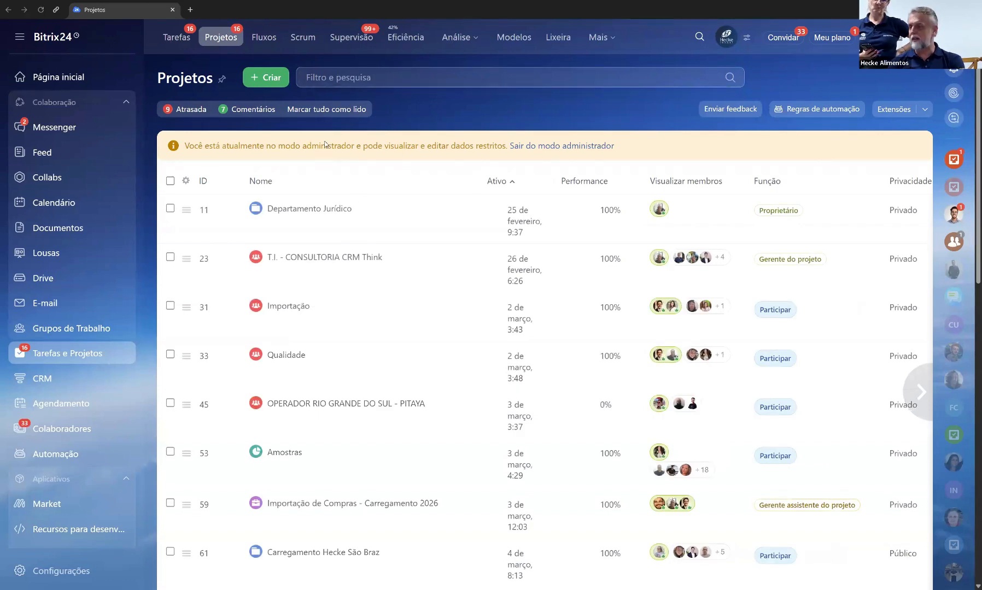
pyautogui.write('VDA')
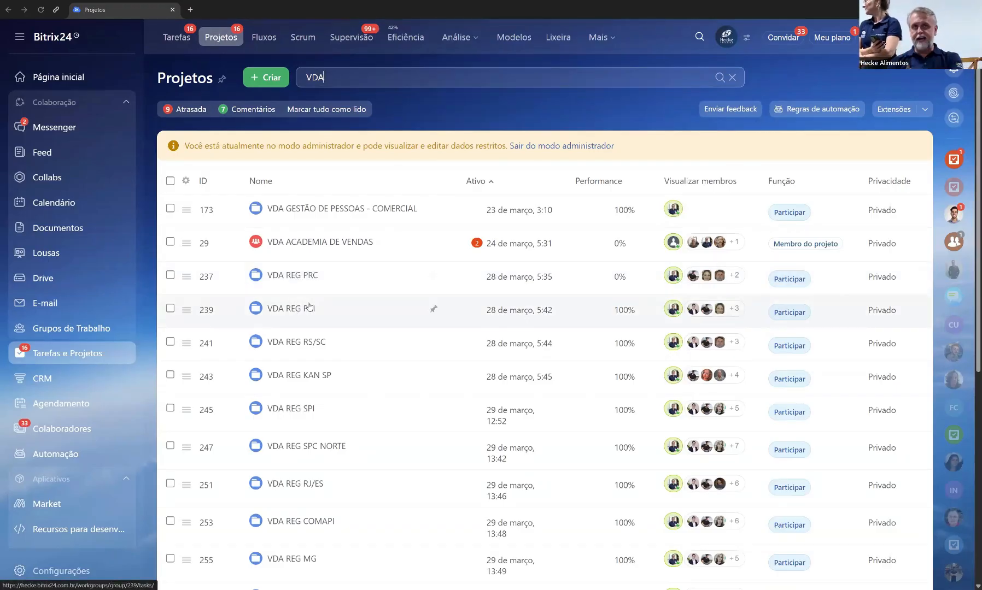
pyautogui.scroll(-2, 310, 311)
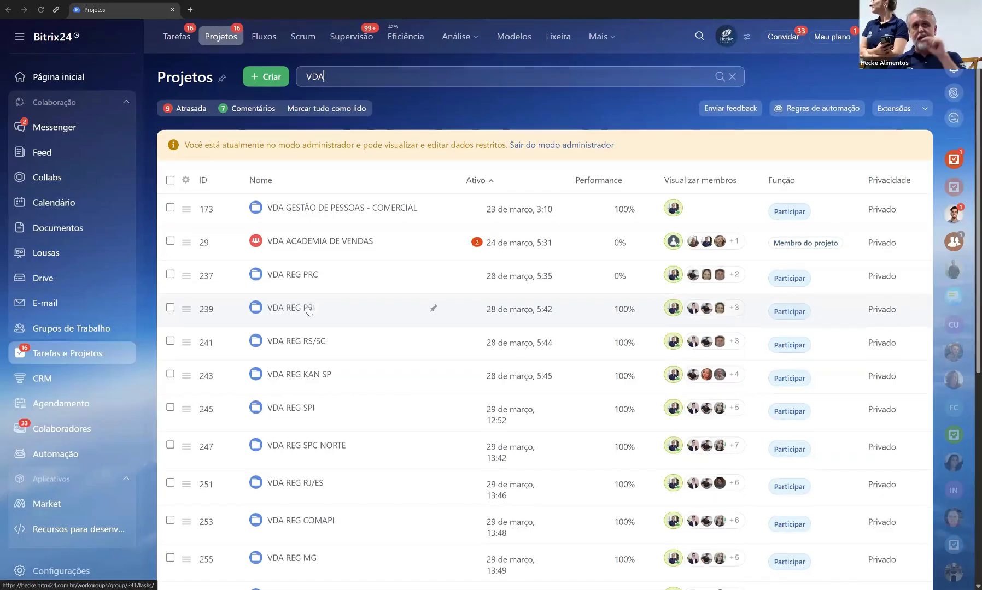
pyautogui.scroll(-2, 309, 311)
pyautogui.scroll(5, 307, 306)
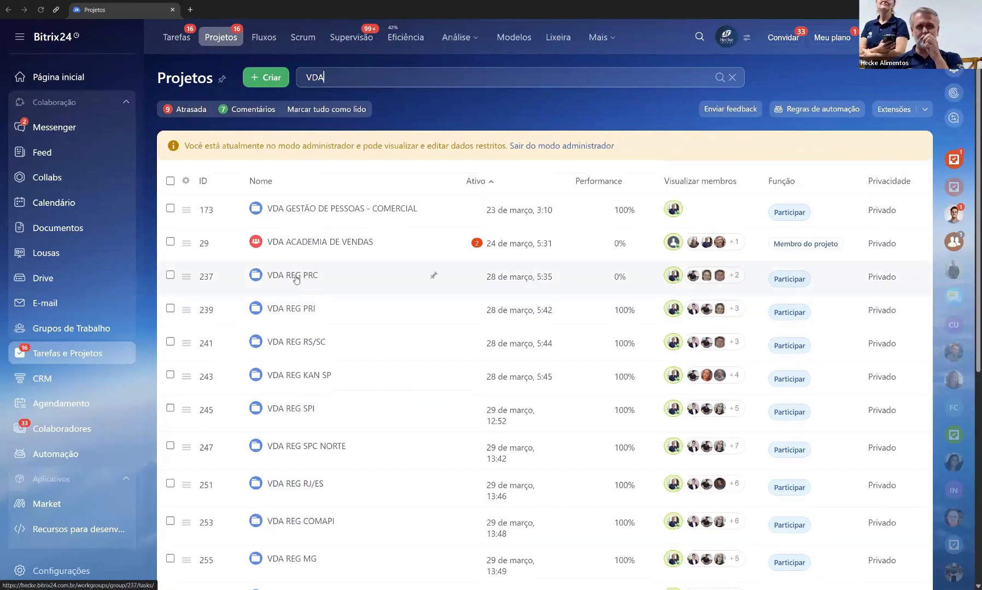
# Open the task CRM: NEGOCIAÇÃO ATACADÃO PR - AZEITONAS in the project VDA REG PRC and review its chat and details.
pyautogui.click(295, 278)
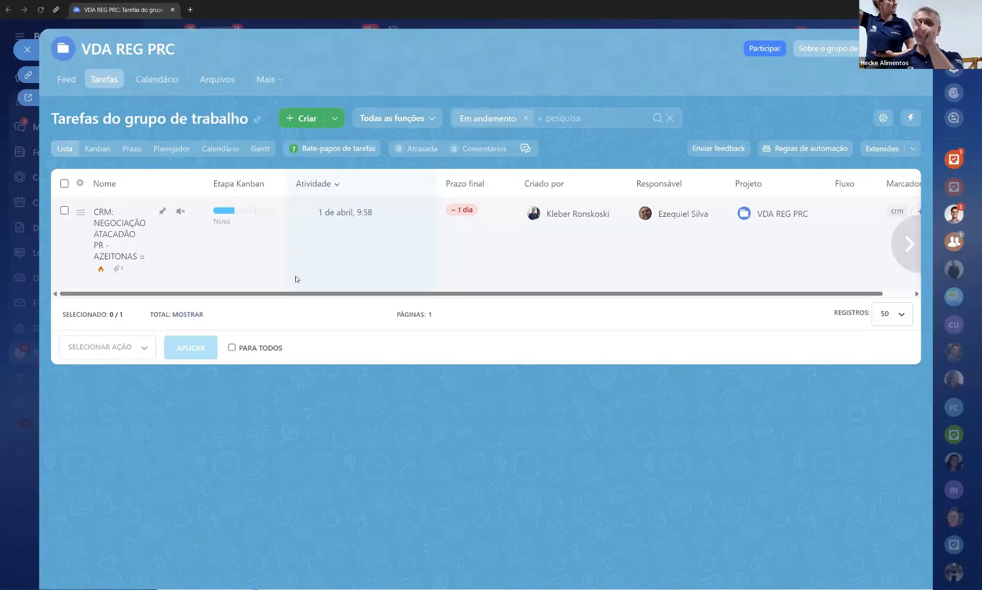
pyautogui.click(113, 225)
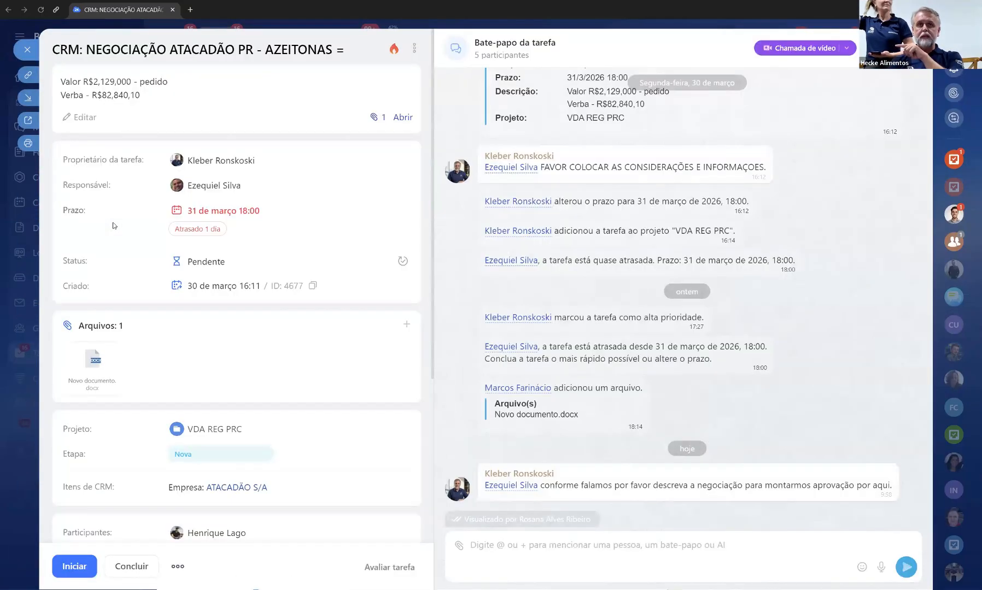
pyautogui.scroll(3, 819, 246)
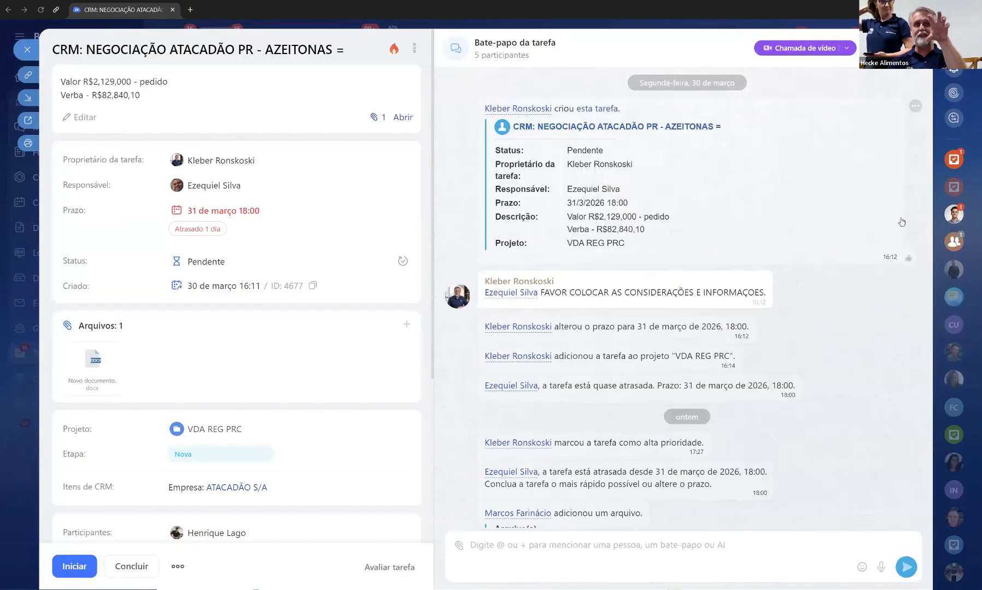
pyautogui.scroll(-2, 827, 231)
pyautogui.scroll(-1, 827, 231)
pyautogui.scroll(3, 819, 232)
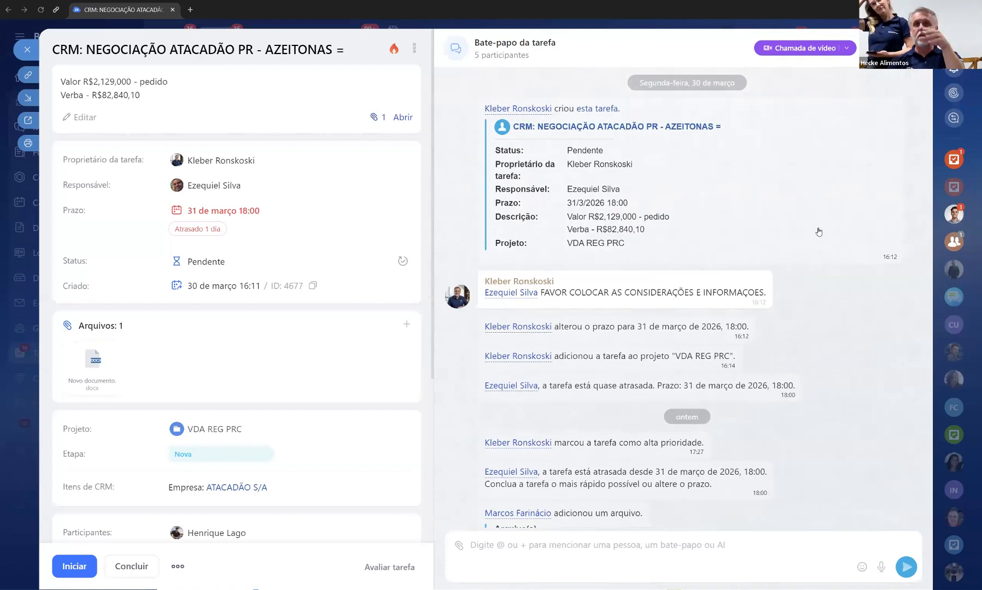
pyautogui.scroll(-5, 382, 288)
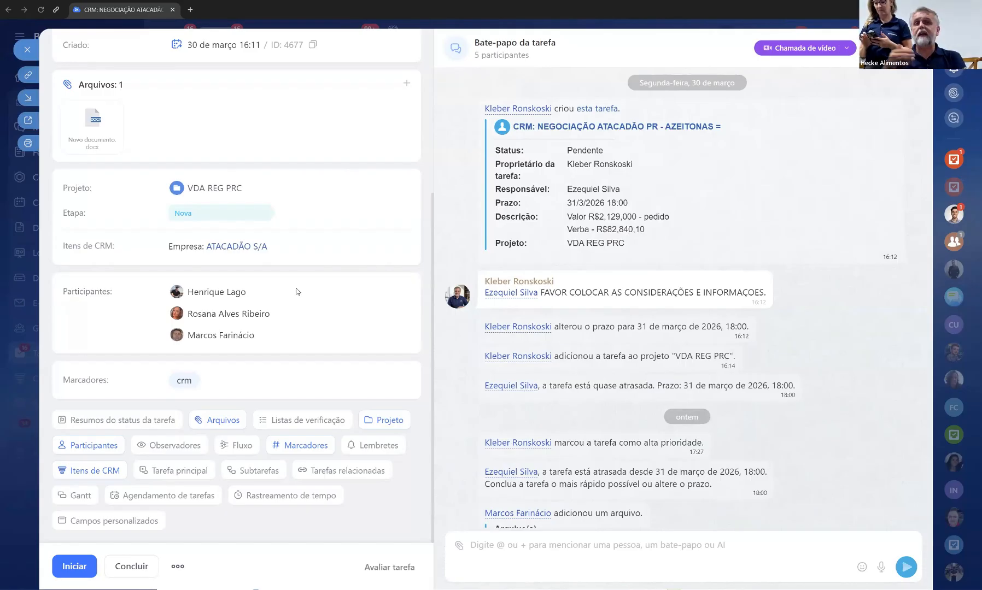
# View the CRM record of the task's linked company ATACADÃO S/A and return to the task.
pyautogui.click(194, 248)
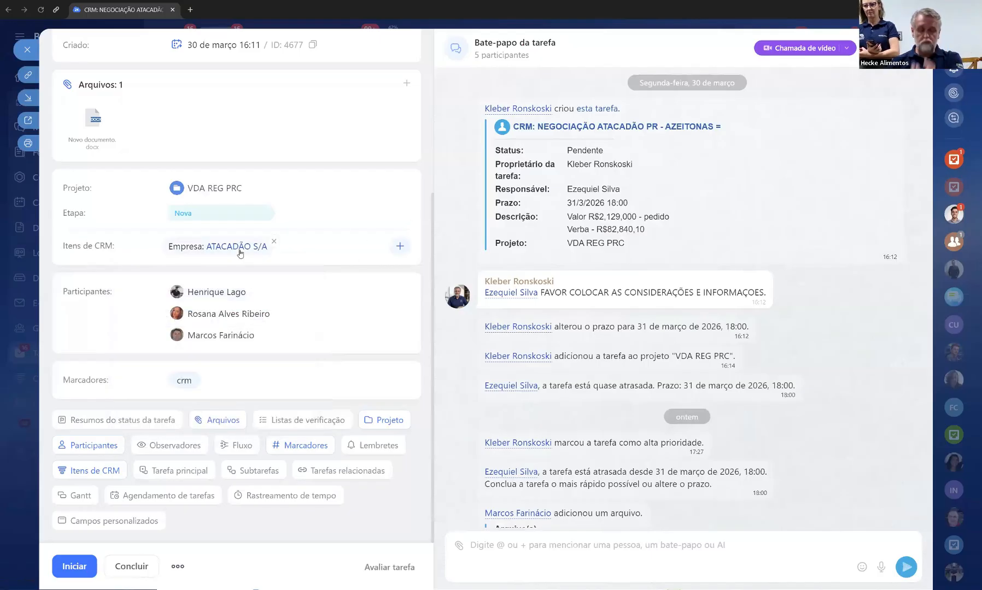
pyautogui.moveTo(239, 252)
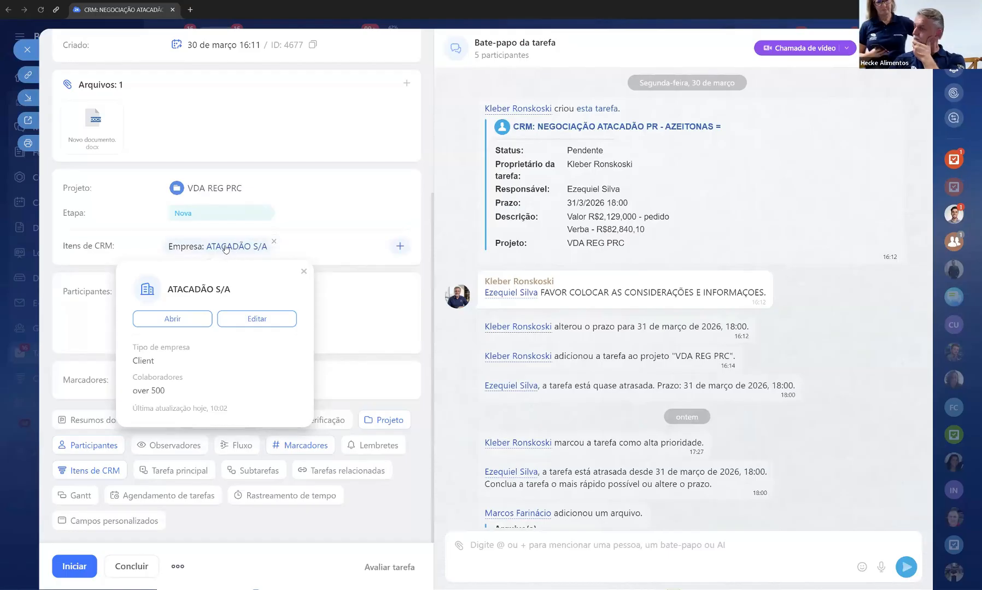
pyautogui.click(191, 320)
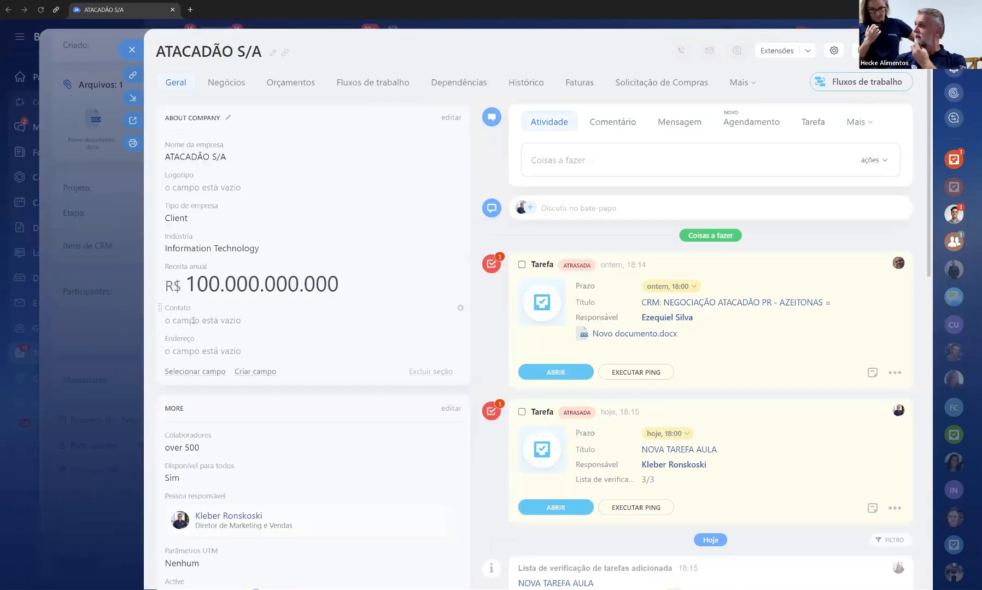
pyautogui.press('Escape')
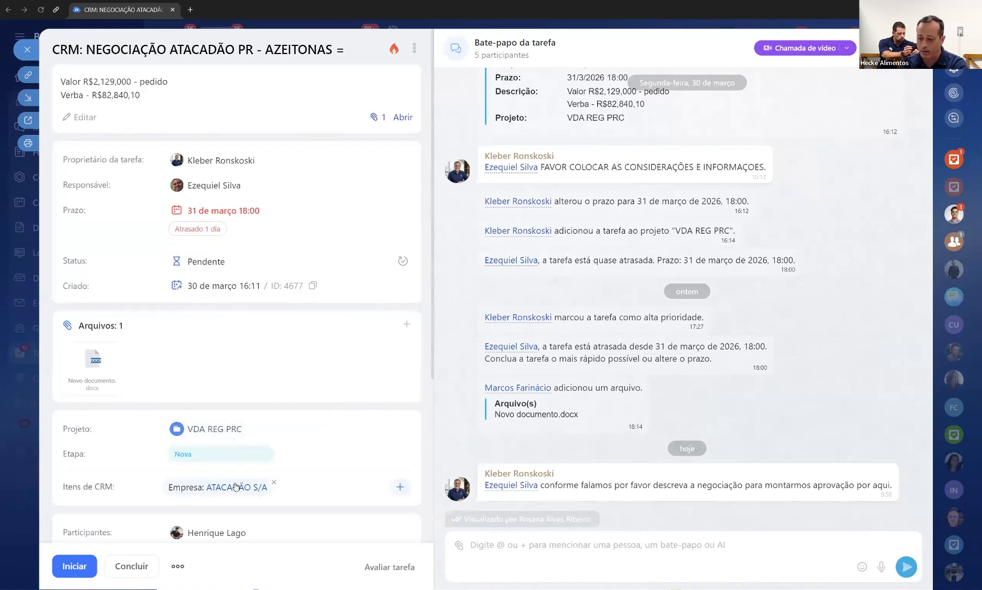
# Open the task's linked company ATACADÃO S/A and examine its linked tasks, their options and the activity history.
pyautogui.moveTo(235, 487)
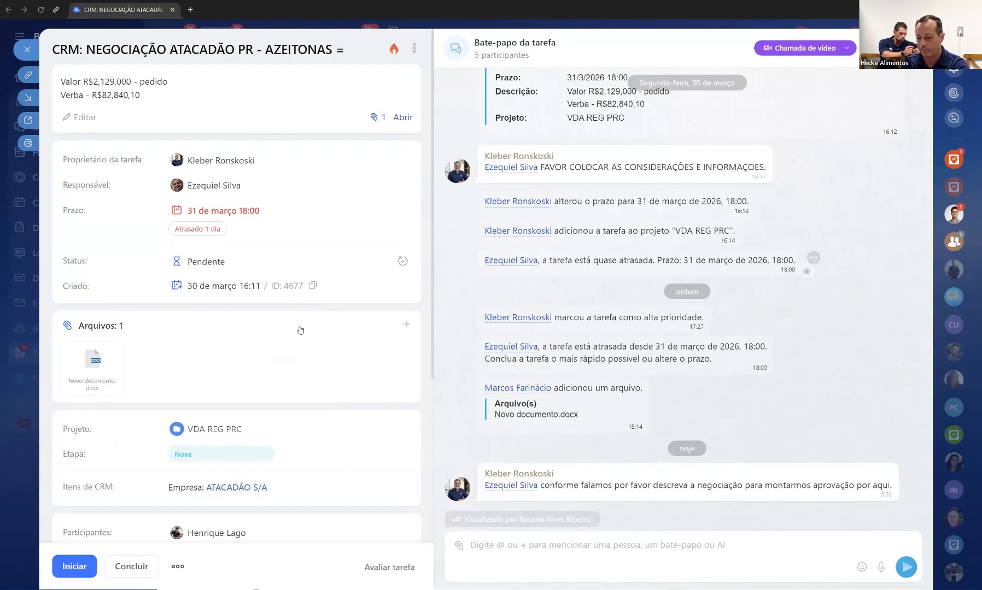
pyautogui.click(221, 487)
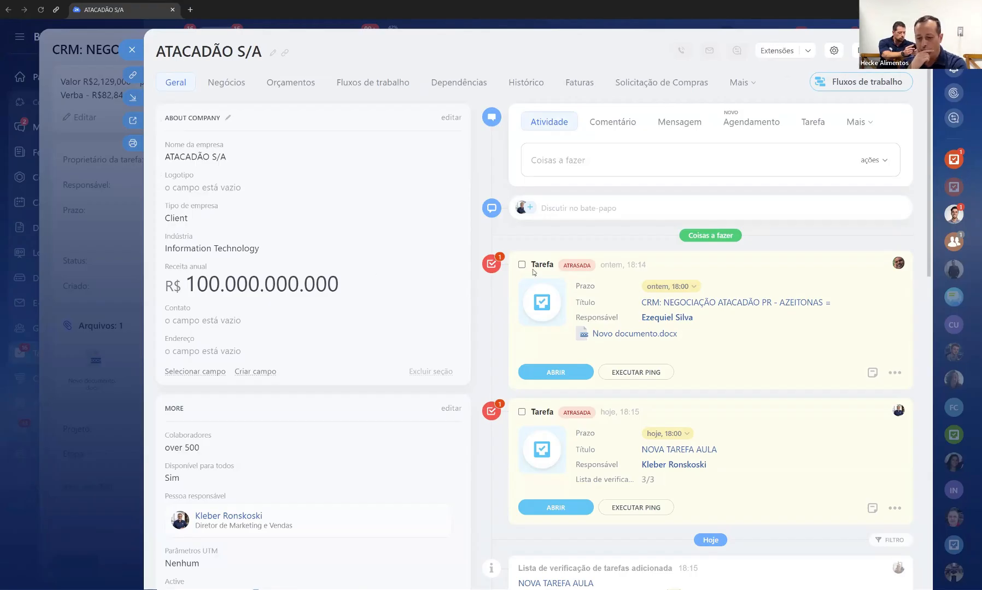
pyautogui.click(897, 375)
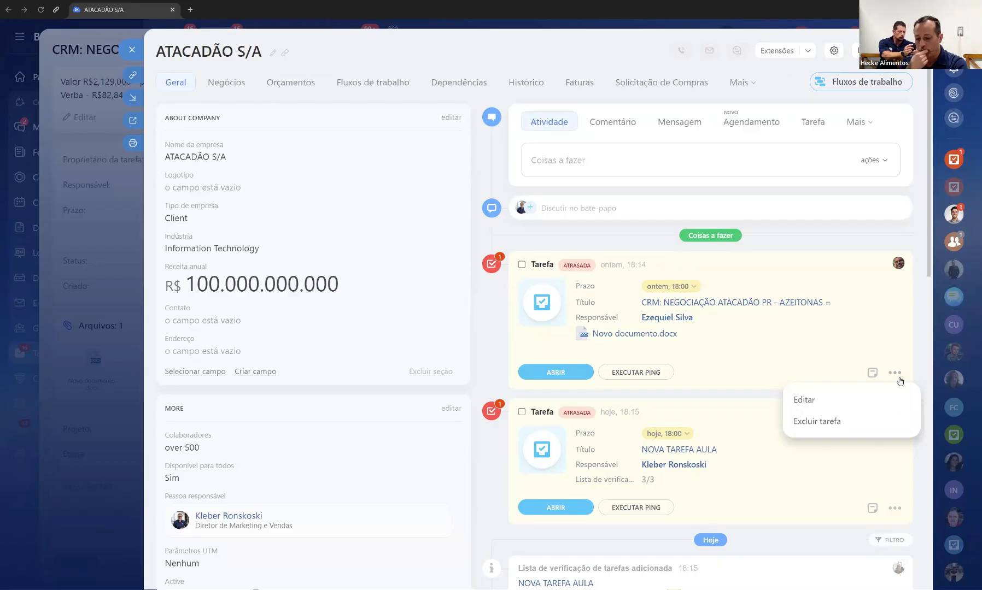
pyautogui.click(829, 236)
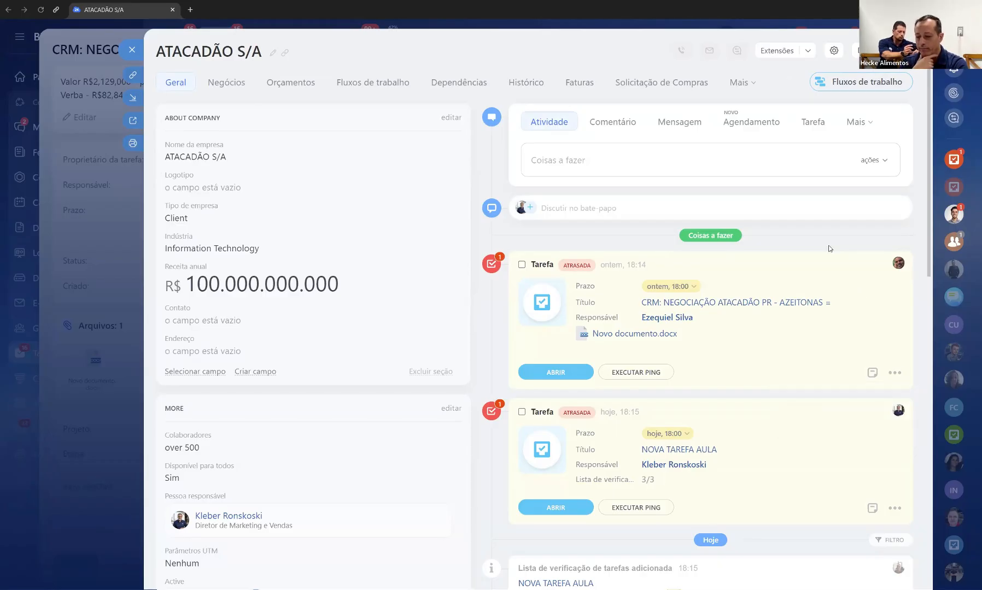
pyautogui.scroll(-5, 829, 248)
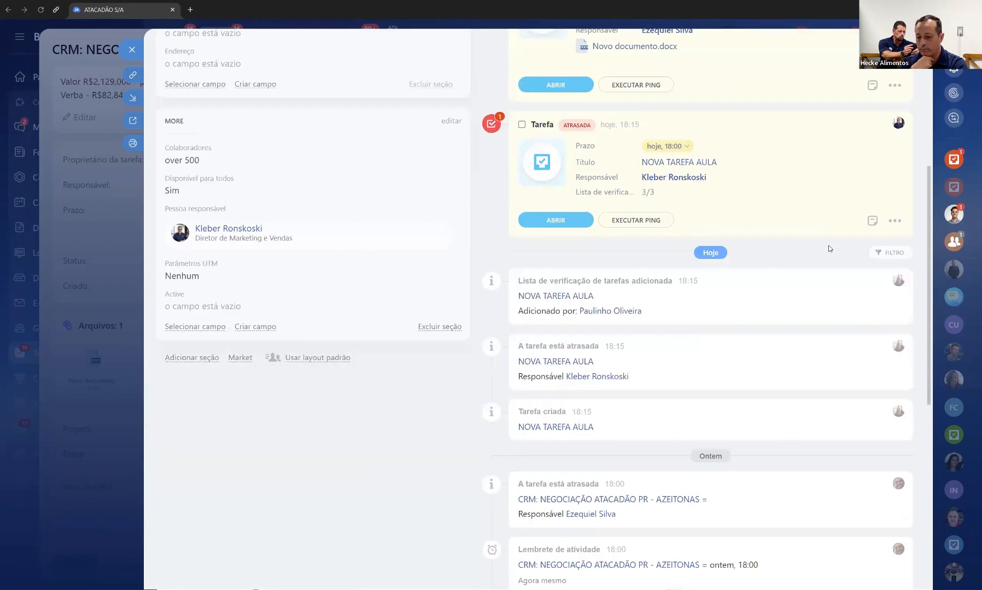
pyautogui.scroll(5, 764, 297)
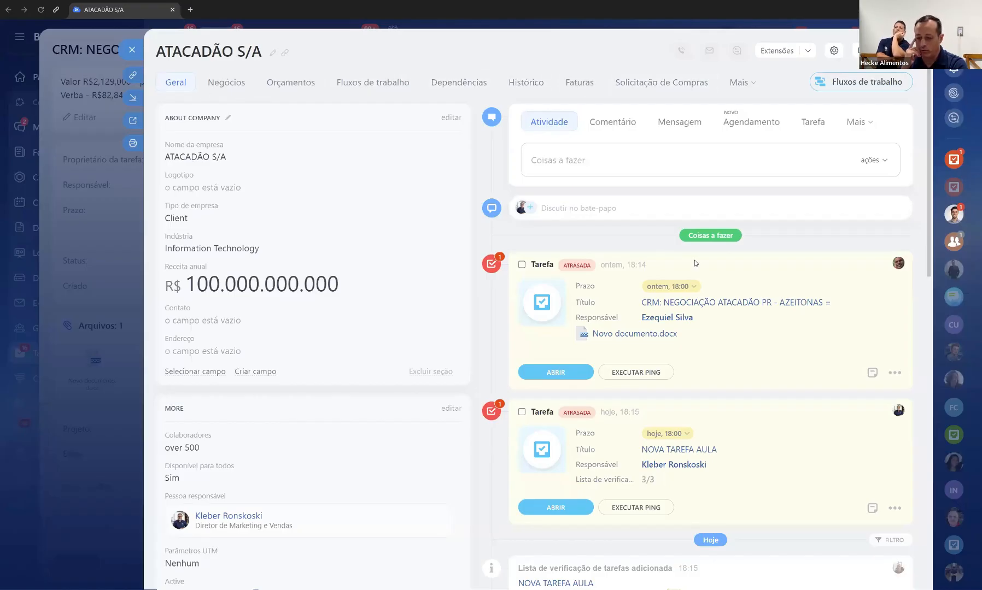
pyautogui.scroll(-1, 745, 250)
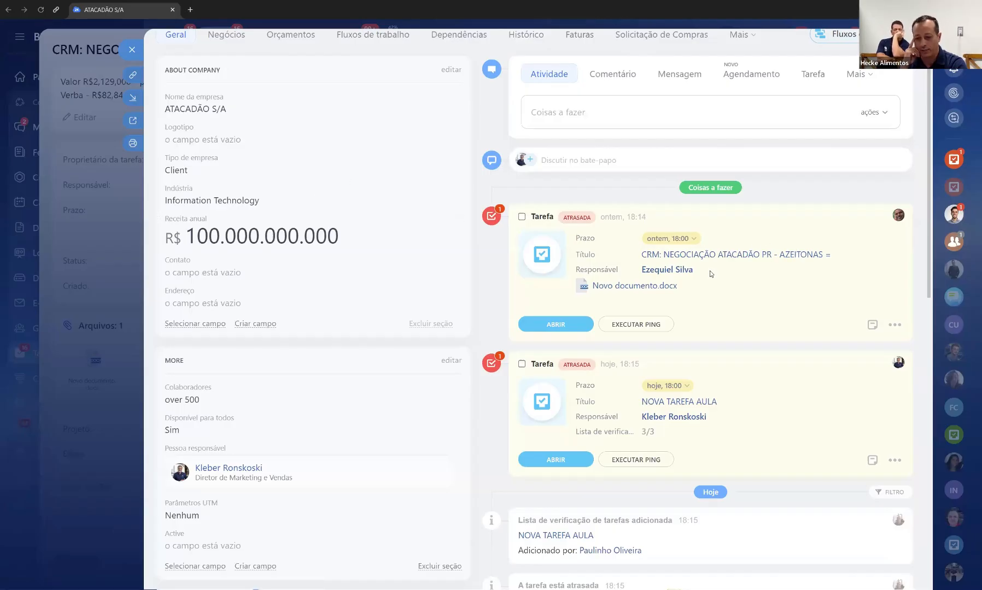
pyautogui.scroll(-2, 710, 274)
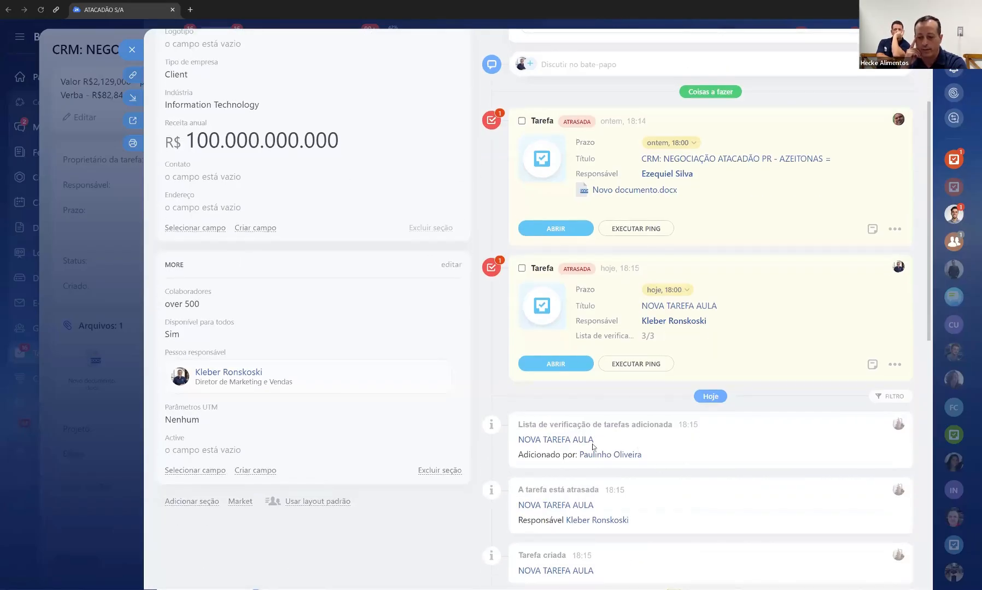
pyautogui.scroll(-1, 590, 454)
pyautogui.scroll(5, 579, 480)
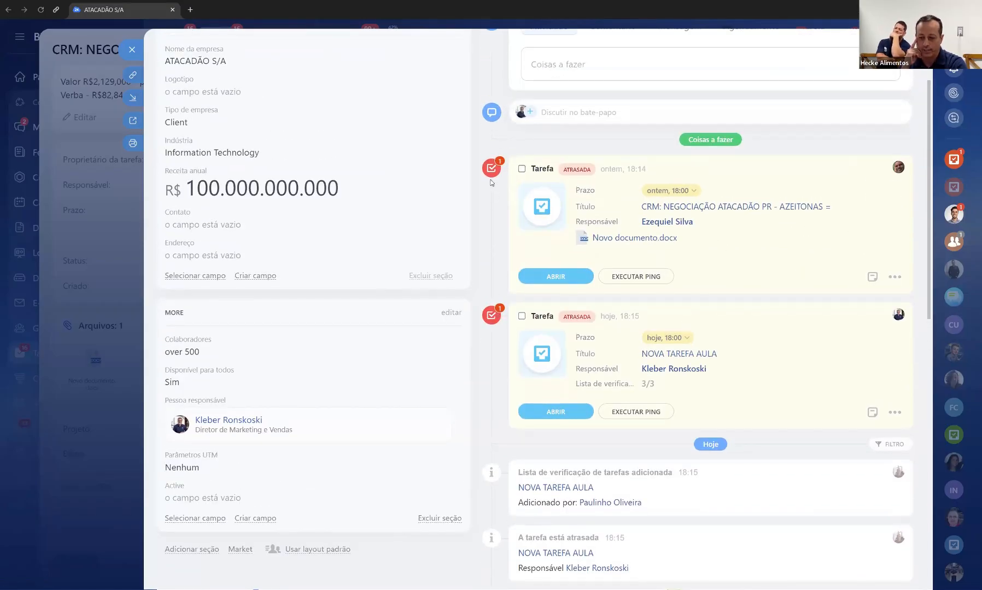
pyautogui.doubleClick(579, 170)
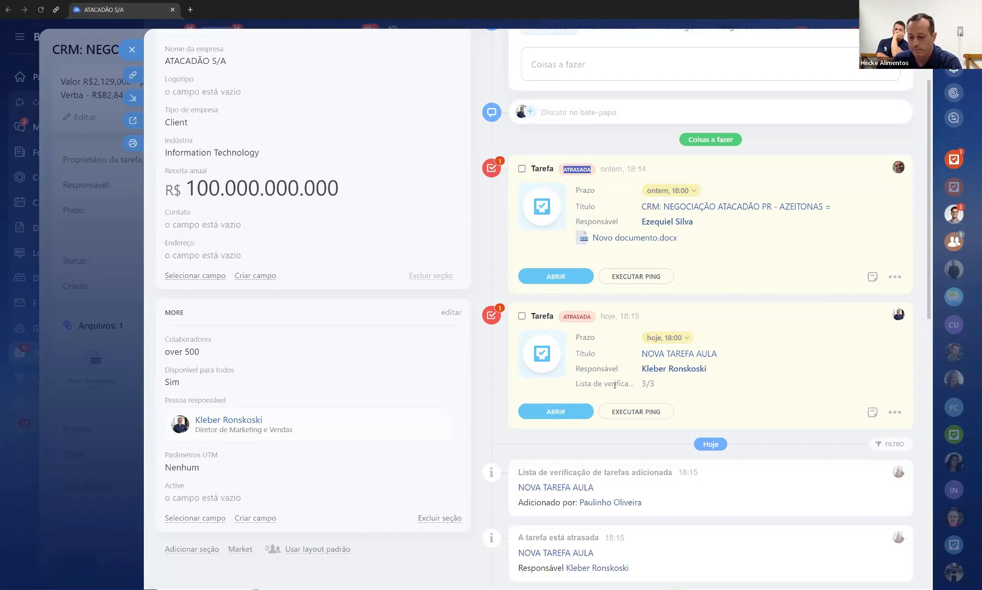
# View NOVA TAREFA AULA from the company record, return to the company and look over its full timeline.
pyautogui.click(533, 411)
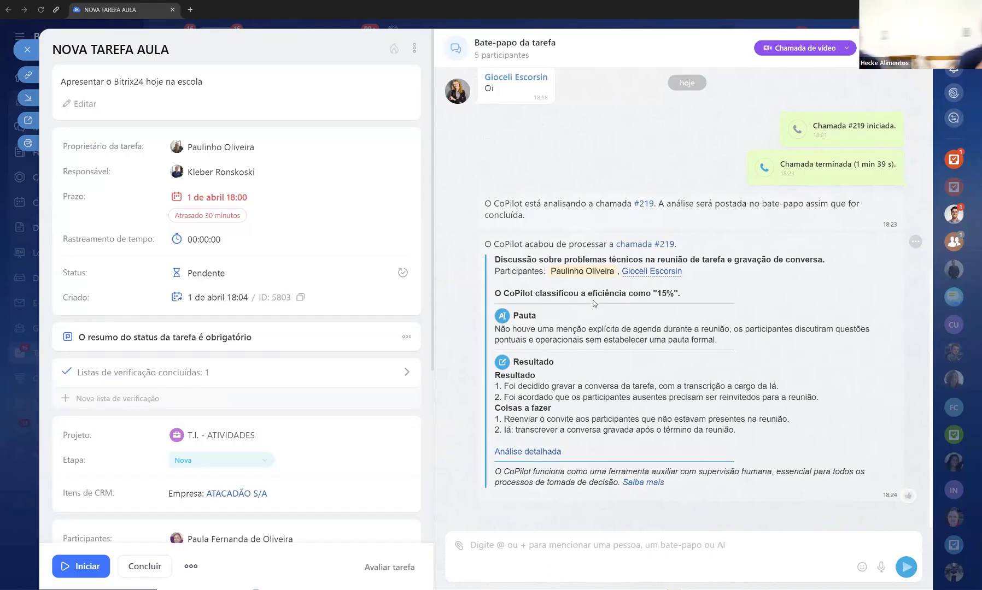
pyautogui.click(27, 50)
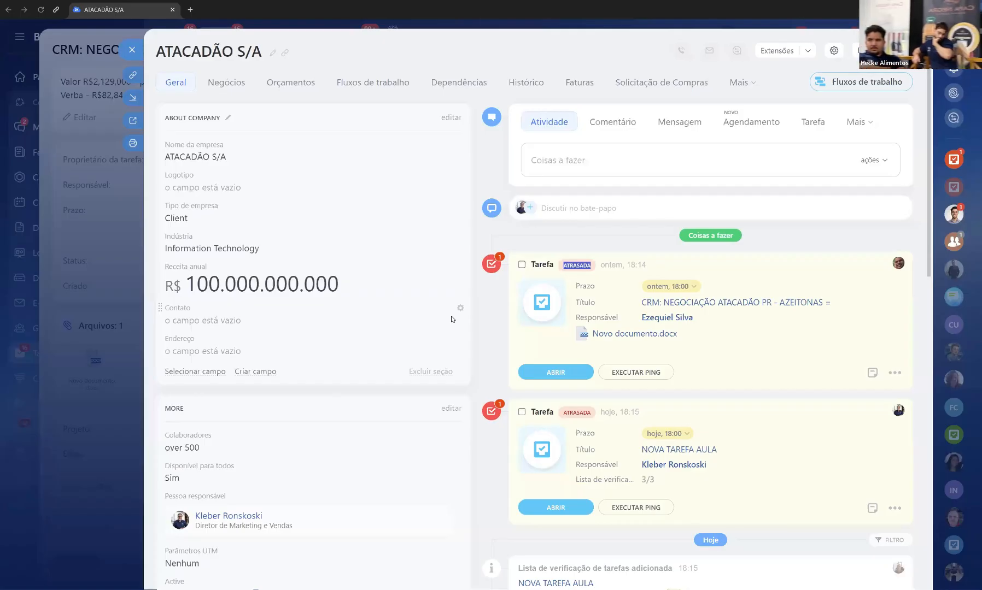
pyautogui.scroll(-5, 450, 316)
pyautogui.scroll(-5, 451, 316)
pyautogui.scroll(10, 451, 316)
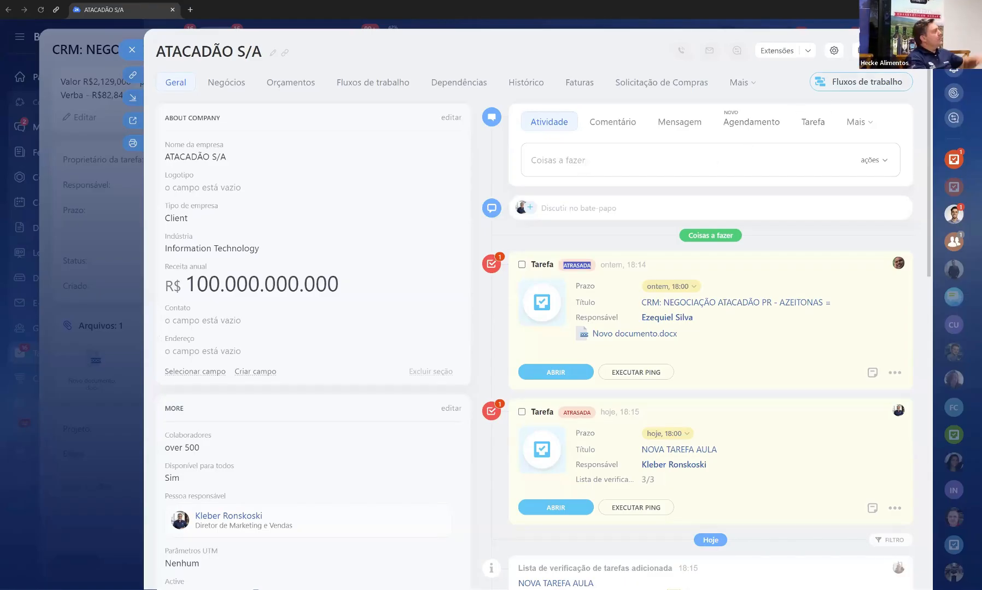
# Look through the company's document list, its extension options and the additional activity types offered in its timeline.
pyautogui.click(833, 51)
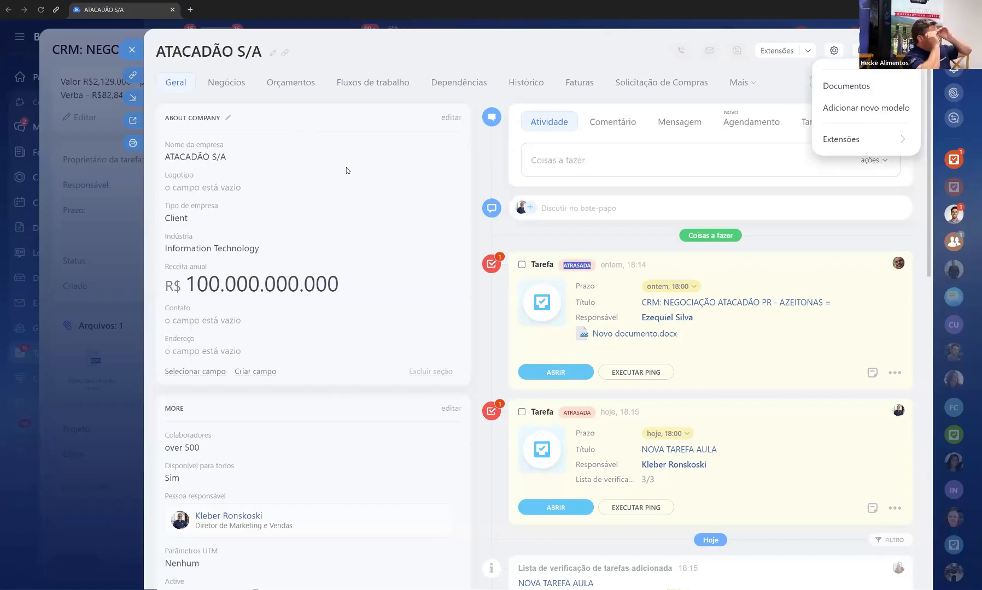
pyautogui.click(865, 89)
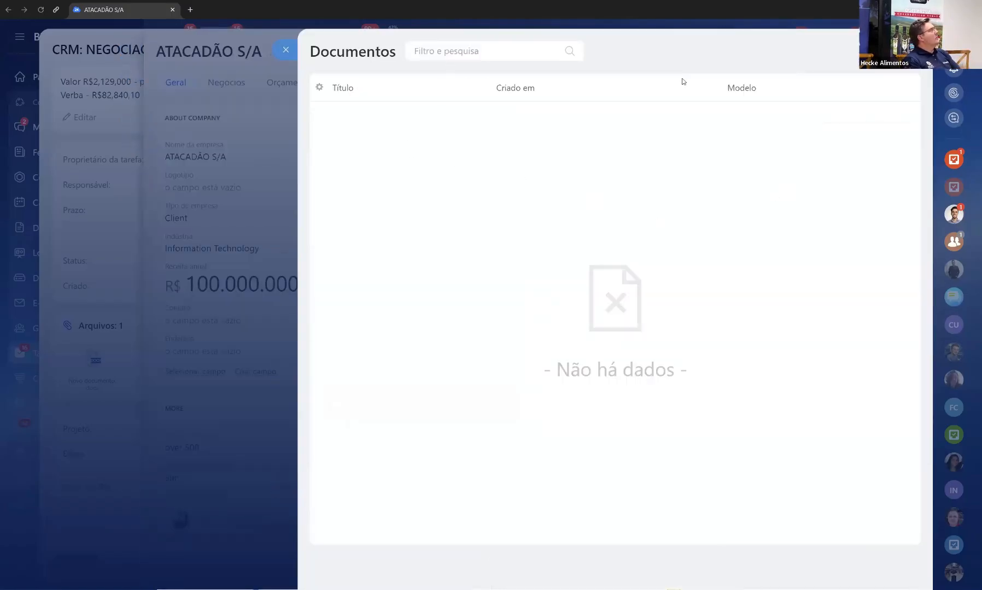
pyautogui.click(285, 50)
pyautogui.click(833, 50)
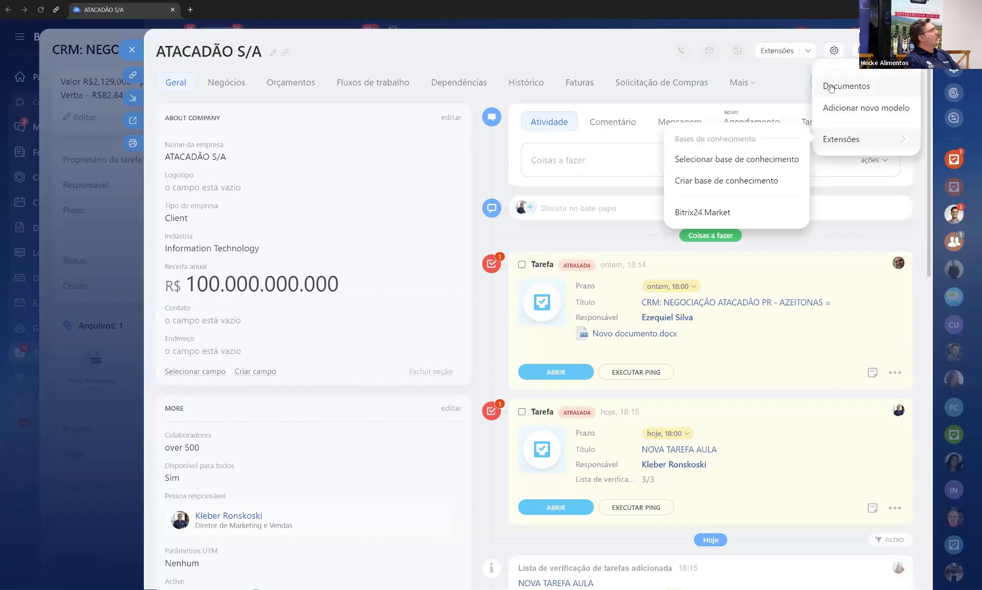
pyautogui.click(741, 82)
pyautogui.click(833, 51)
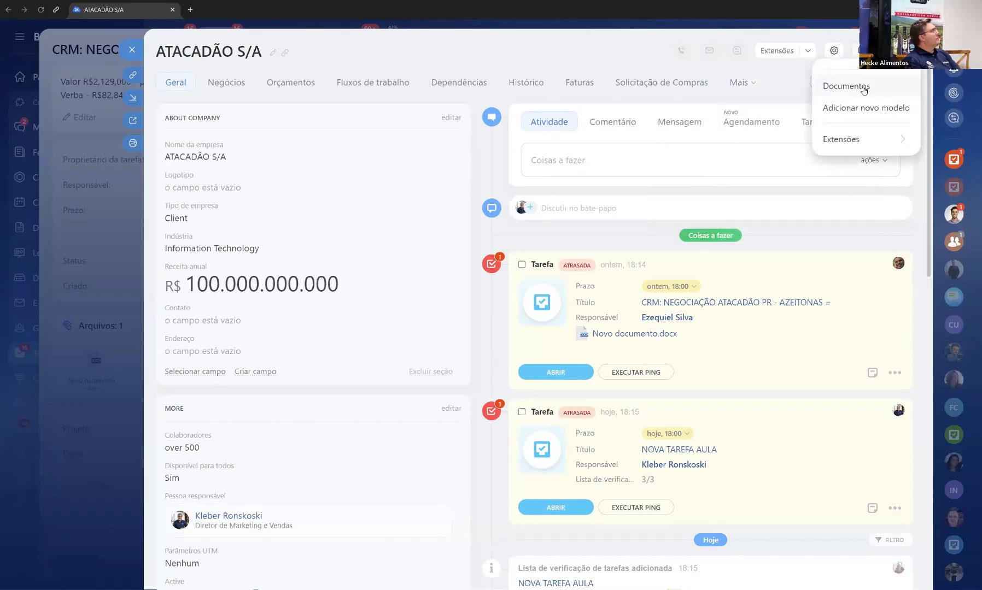
pyautogui.click(749, 85)
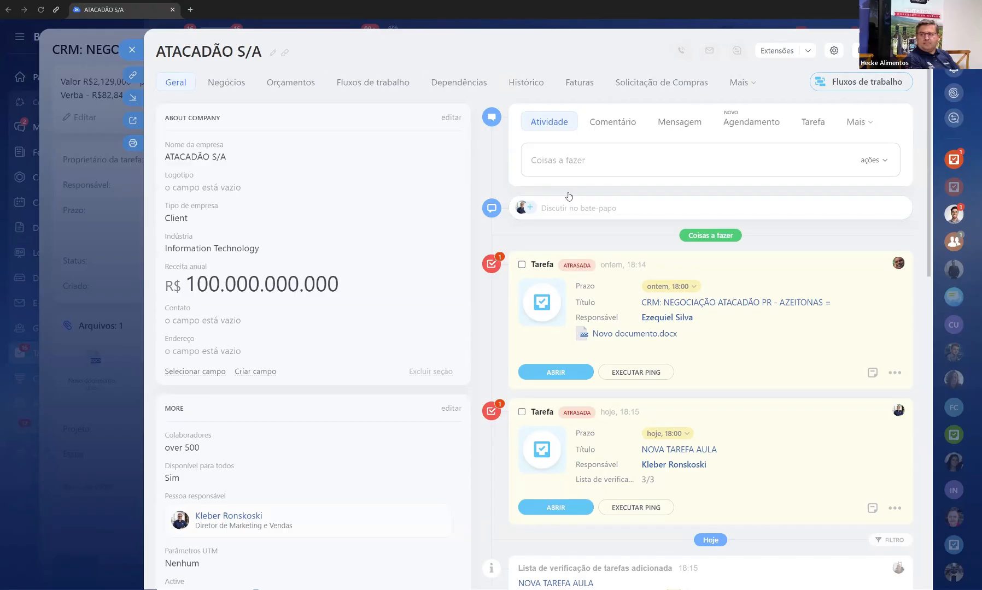
pyautogui.click(870, 121)
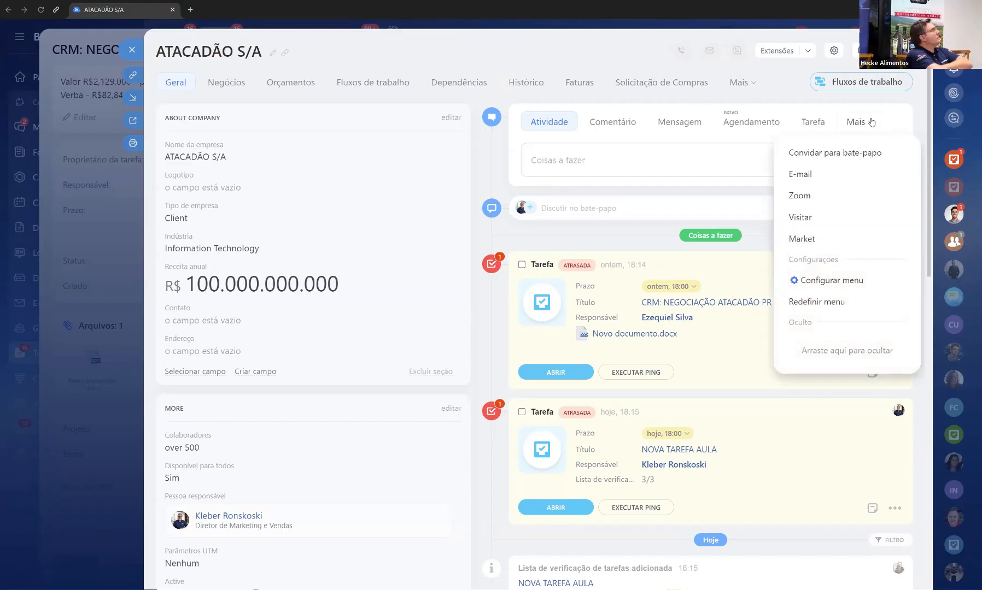
pyautogui.click(492, 170)
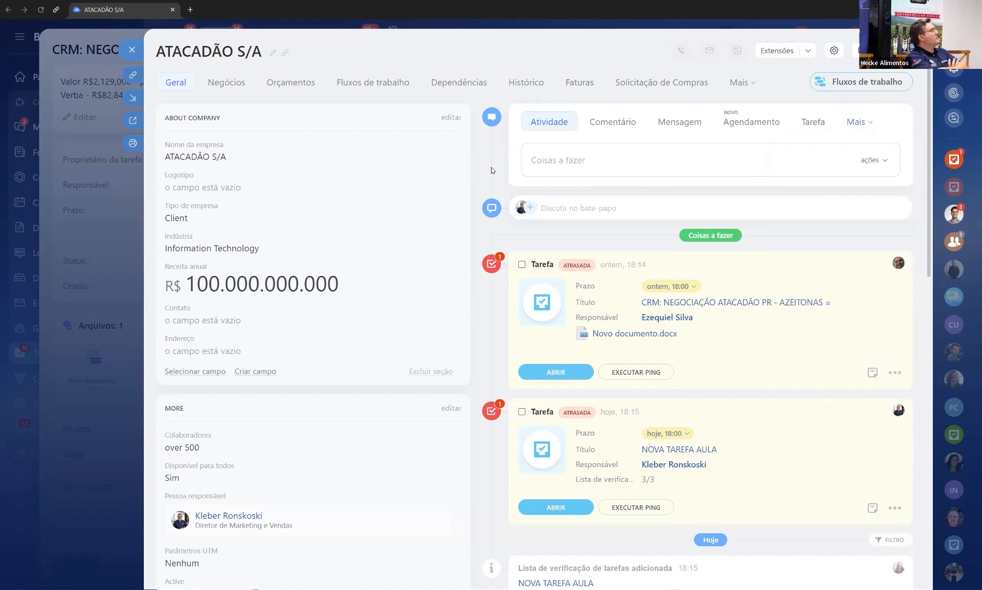
# Close the company record, the negotiation task and the project VDA REG PRC to return to the project list.
pyautogui.click(126, 51)
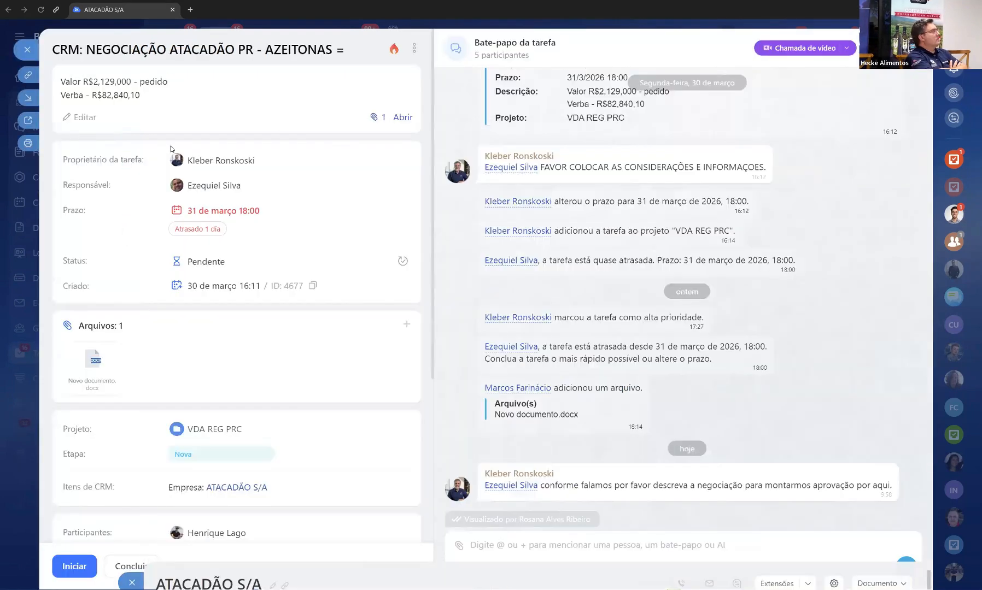
pyautogui.click(26, 49)
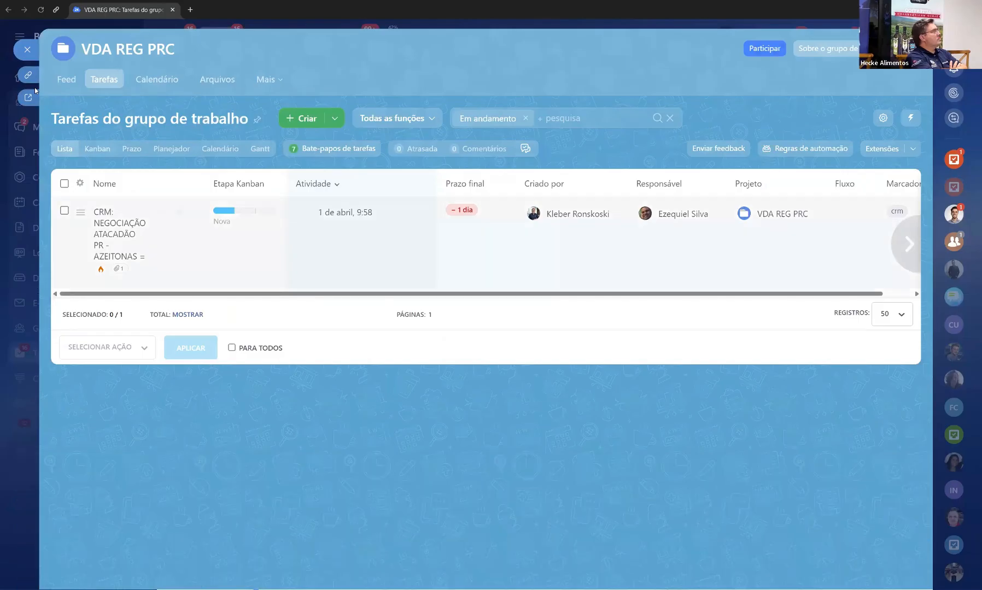
pyautogui.click(26, 50)
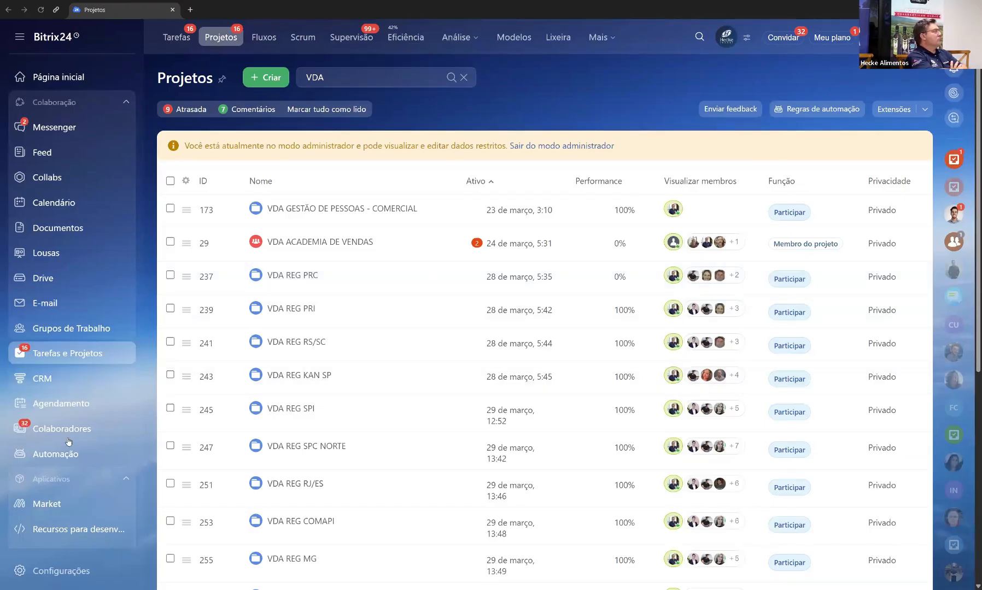
# Collapse the Aplicativos group in the navigation and show the CRM leads in the Kanban view.
pyautogui.scroll(-2, 69, 442)
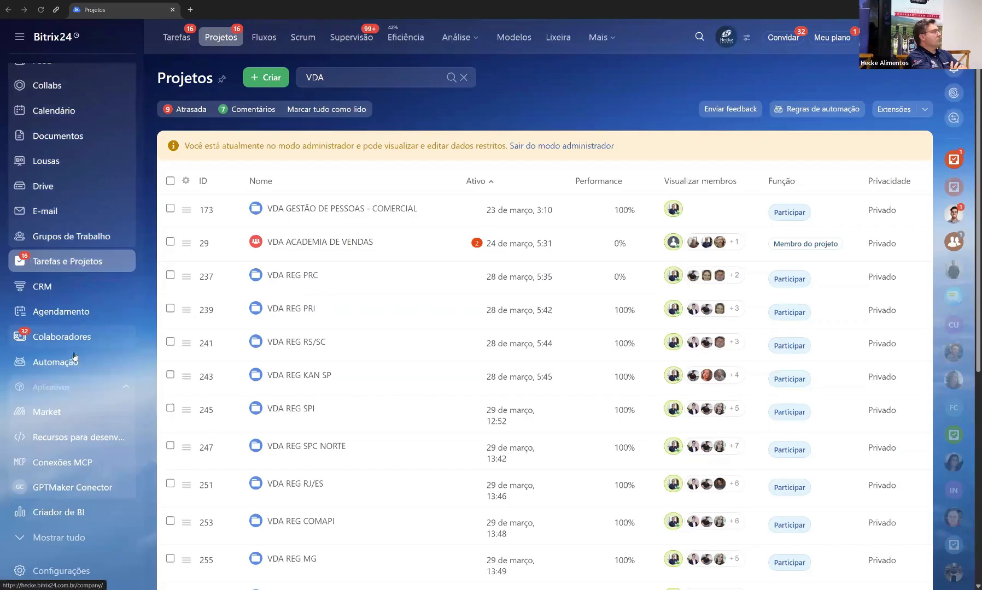
pyautogui.click(126, 387)
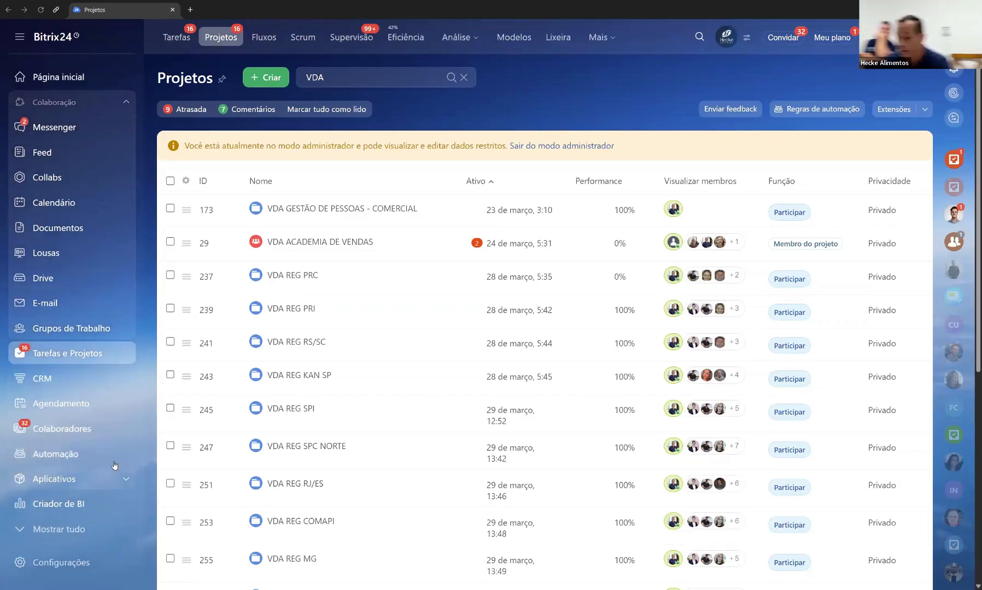
pyautogui.click(64, 381)
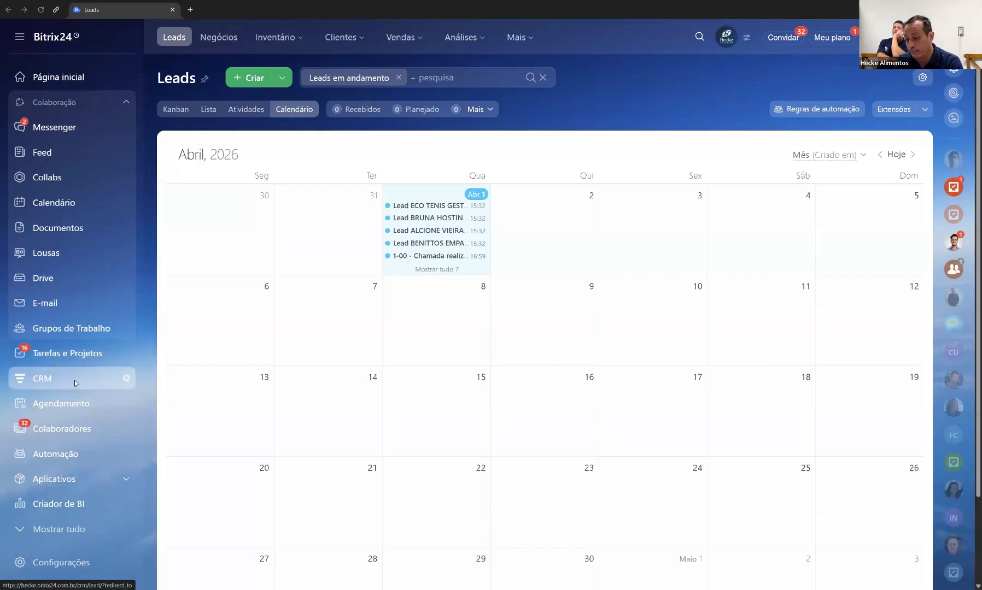
pyautogui.click(177, 110)
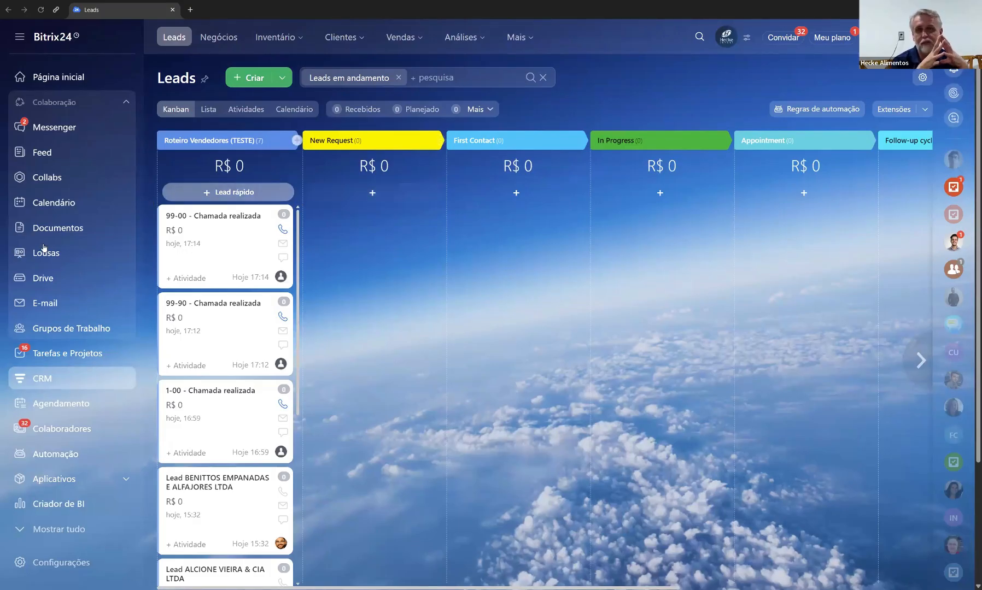
# Open Minhas Tarefas, exit administrator mode and view the role filters available for the task list.
pyautogui.click(65, 353)
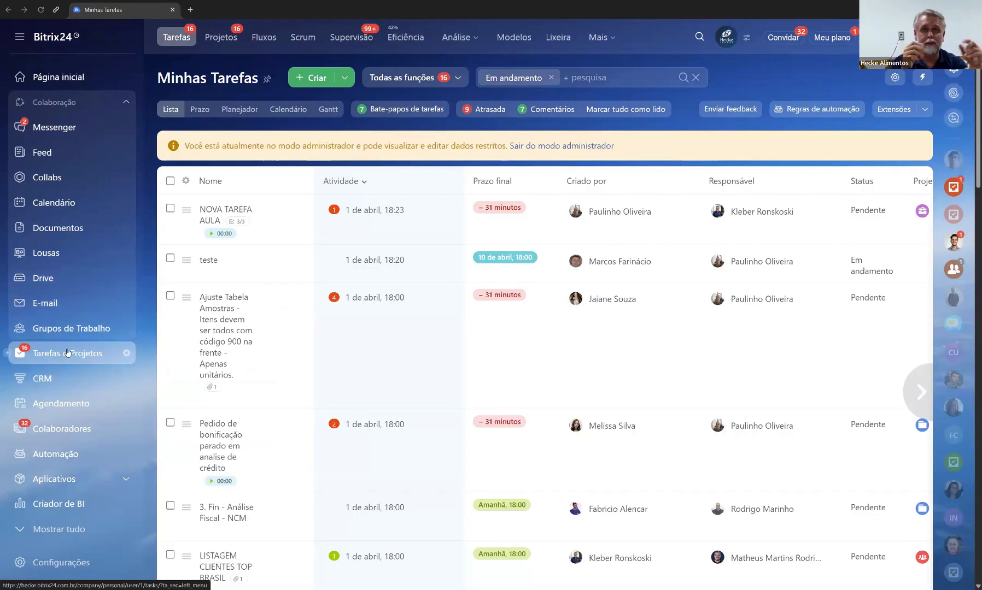
pyautogui.click(569, 146)
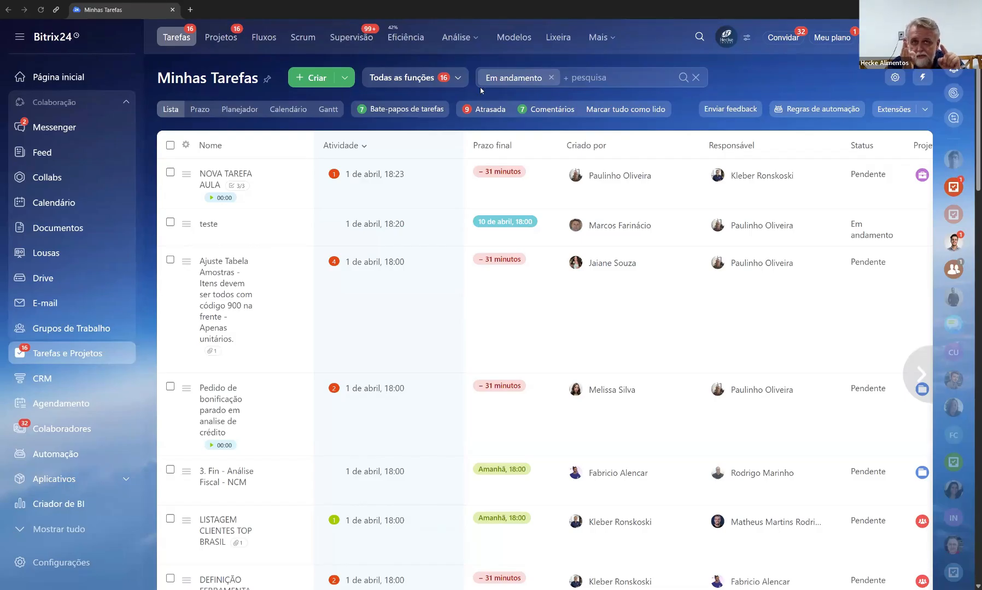
pyautogui.click(461, 82)
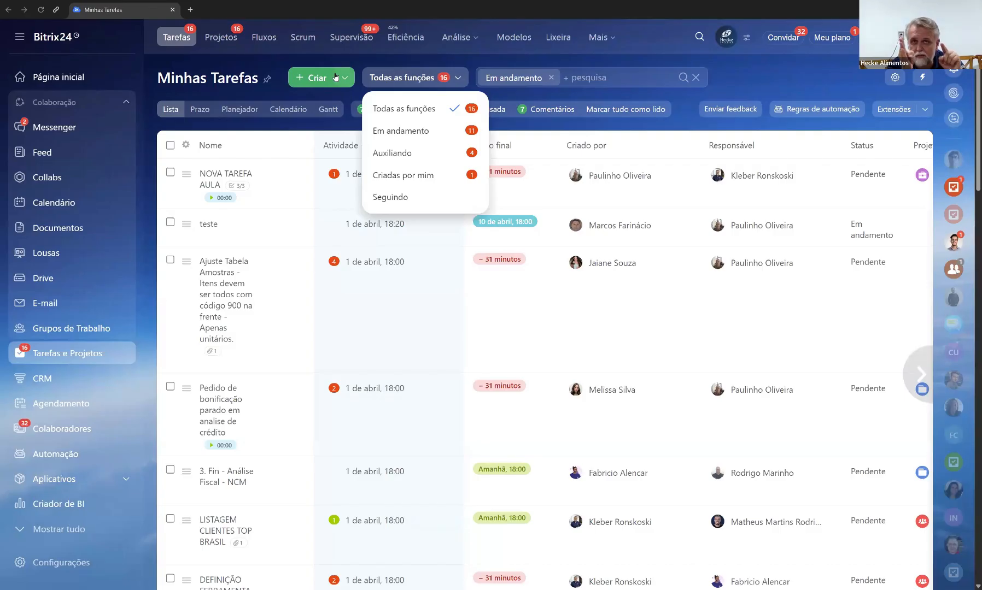
pyautogui.click(170, 113)
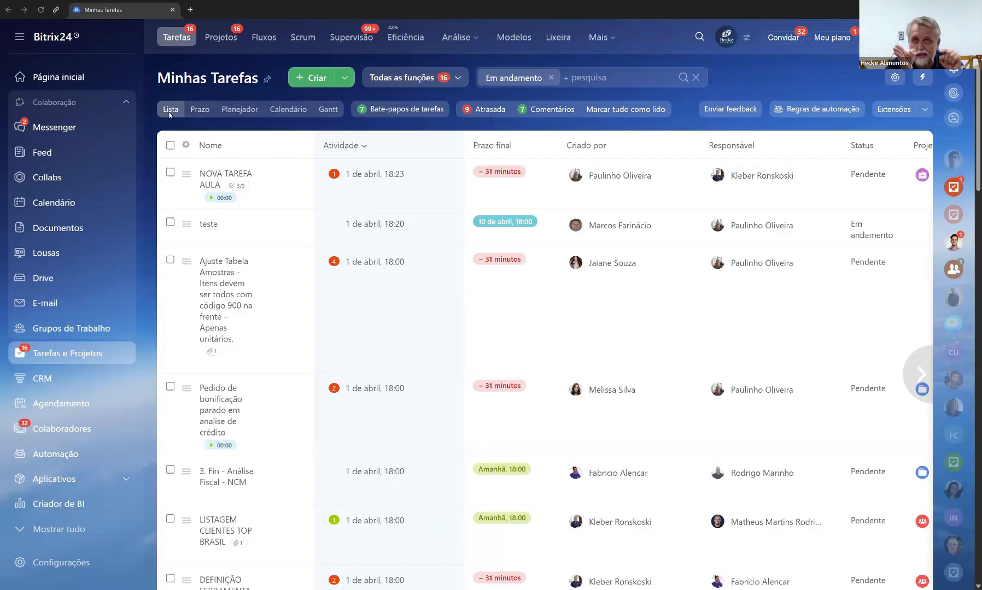
# Switch the tasks to the Planejador view and move NOVA TAREFA AULA to the stage Para ser feita esta semana.
pyautogui.click(197, 110)
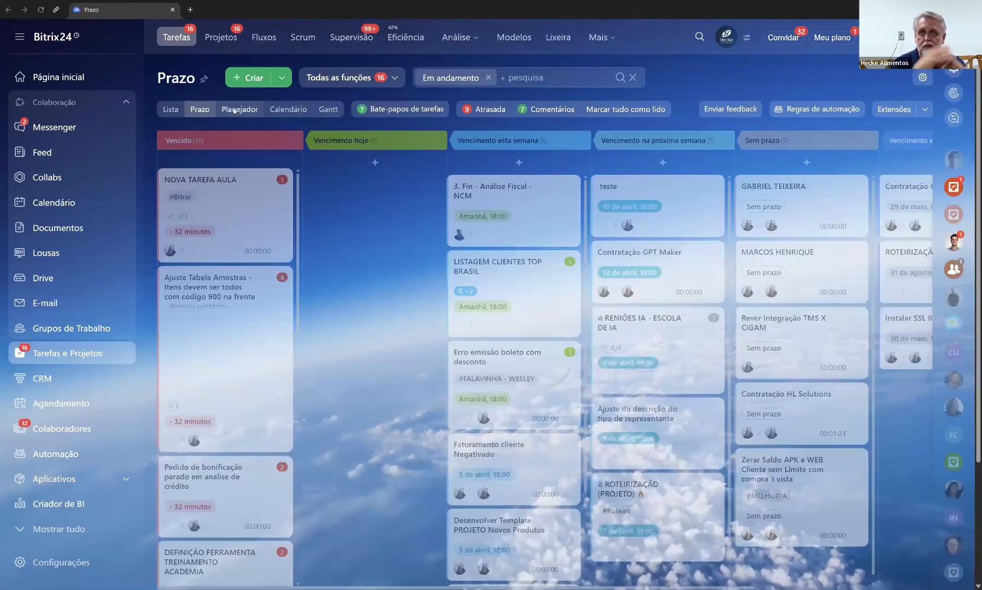
pyautogui.click(234, 110)
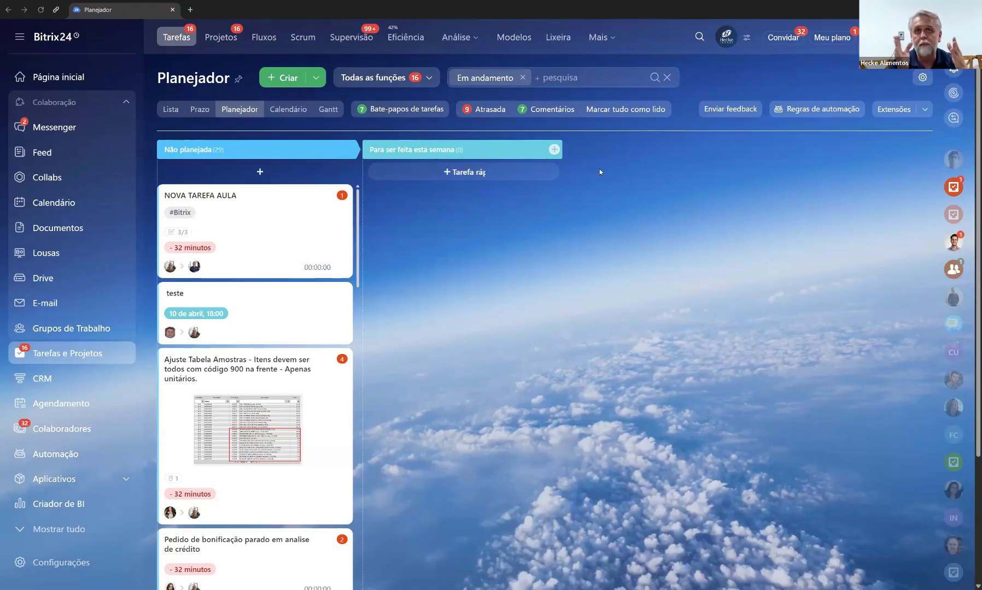
pyautogui.click(554, 149)
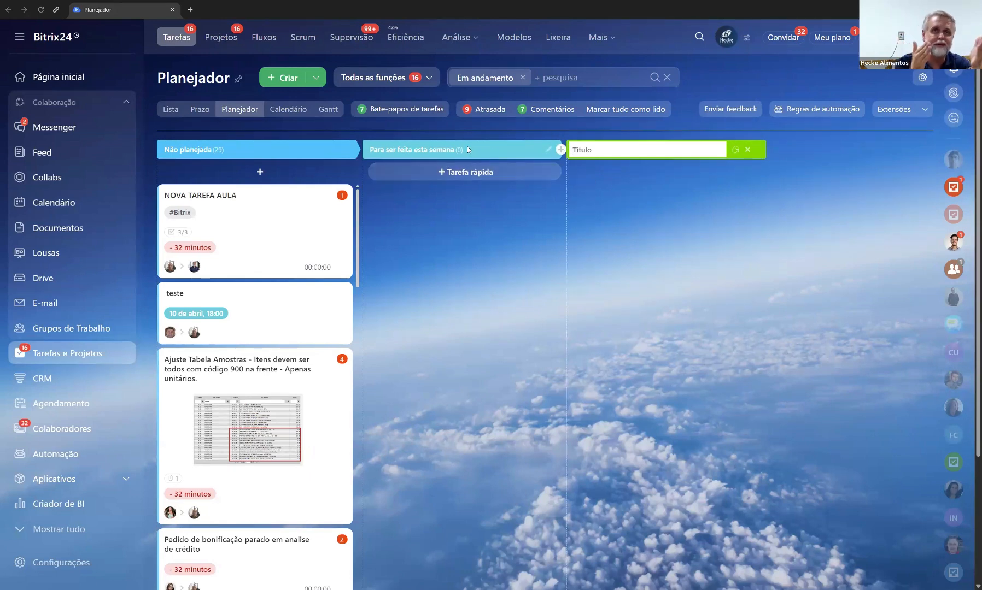
pyautogui.click(748, 153)
pyautogui.moveTo(169, 203); pyautogui.dragTo(383, 206)
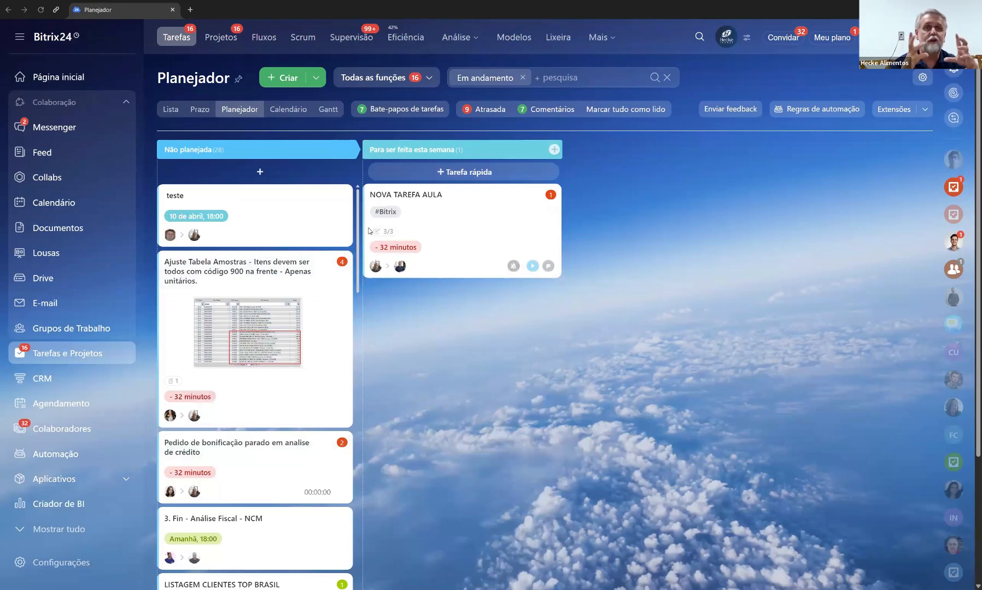
# Add a new planner stage titled TEW directly after the stage Para ser feita esta semana.
pyautogui.moveTo(168, 204); pyautogui.dragTo(568, 210)
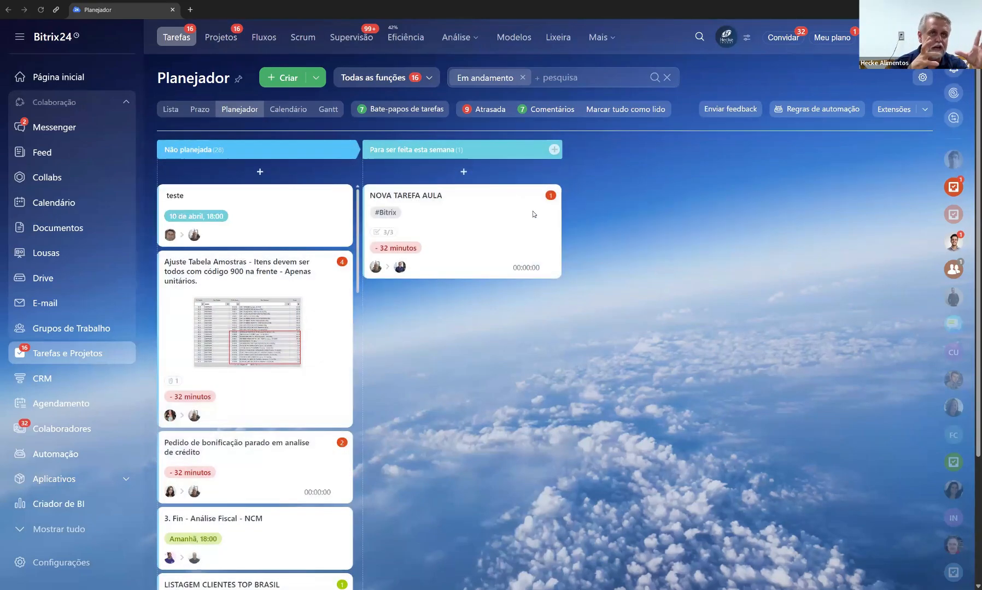
pyautogui.click(552, 151)
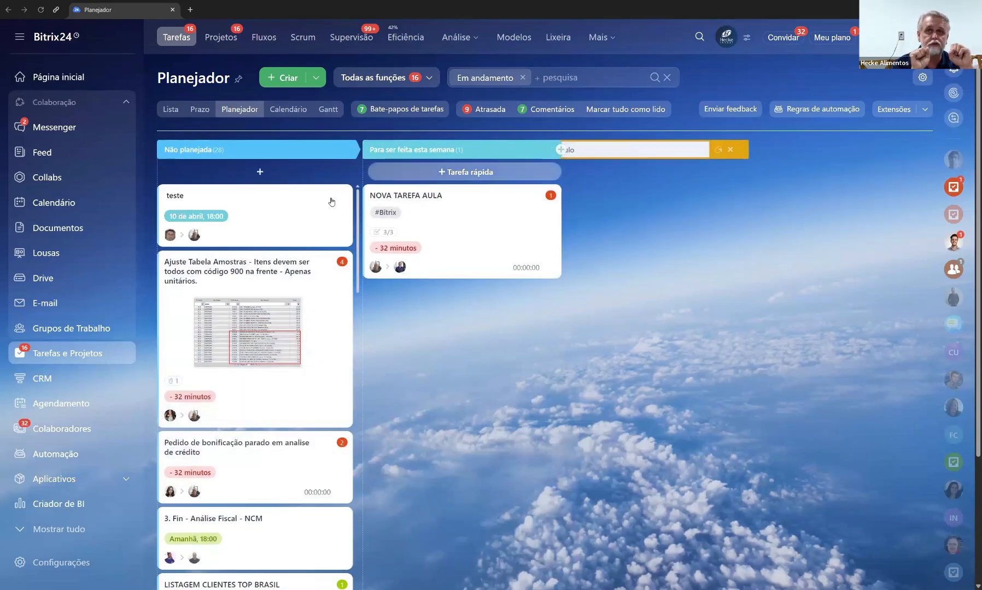
pyautogui.moveTo(289, 212); pyautogui.dragTo(612, 180)
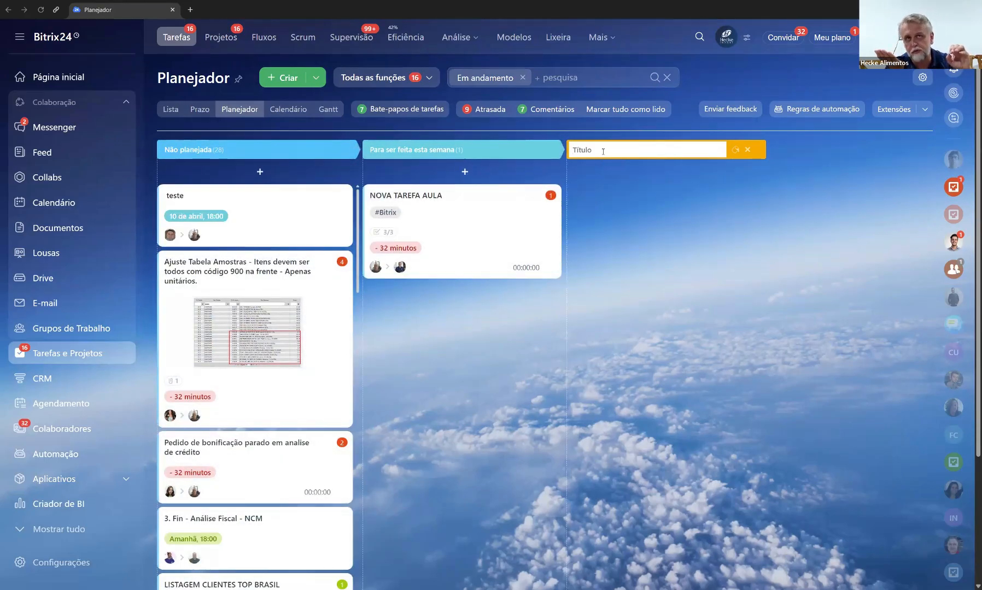
pyautogui.write('TEW')
pyautogui.moveTo(174, 203); pyautogui.dragTo(590, 202)
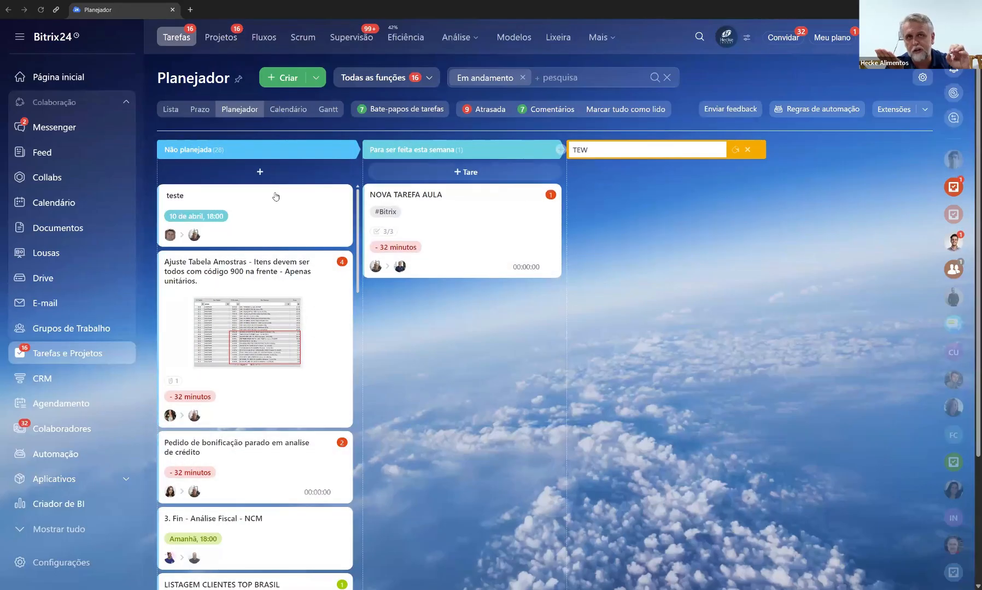
# Switch the tasks to the Prazo view and look through its deadline columns.
pyautogui.click(200, 110)
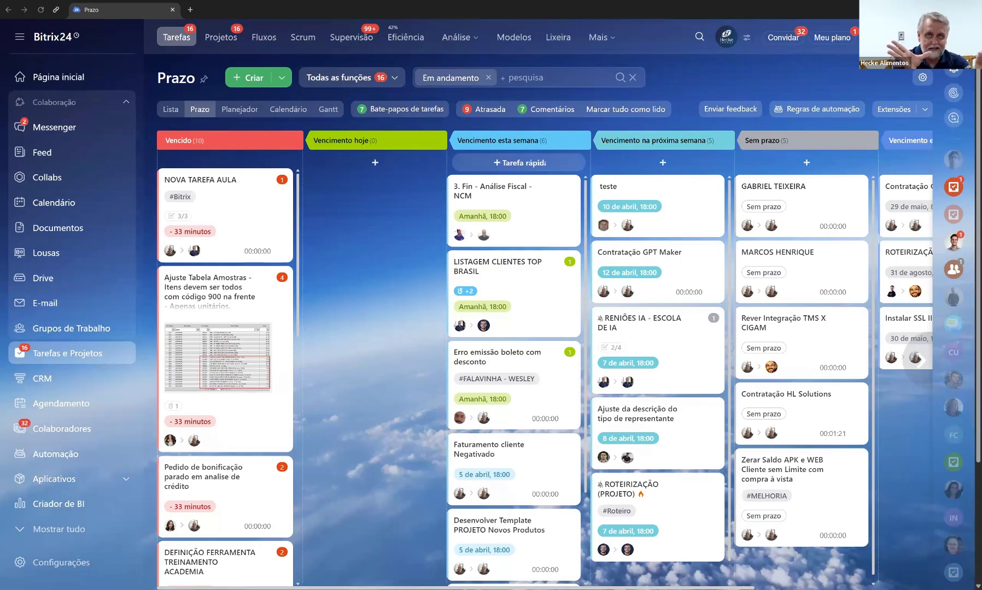
pyautogui.hscroll(5, 545, 361)
pyautogui.hscroll(-5, 381, 286)
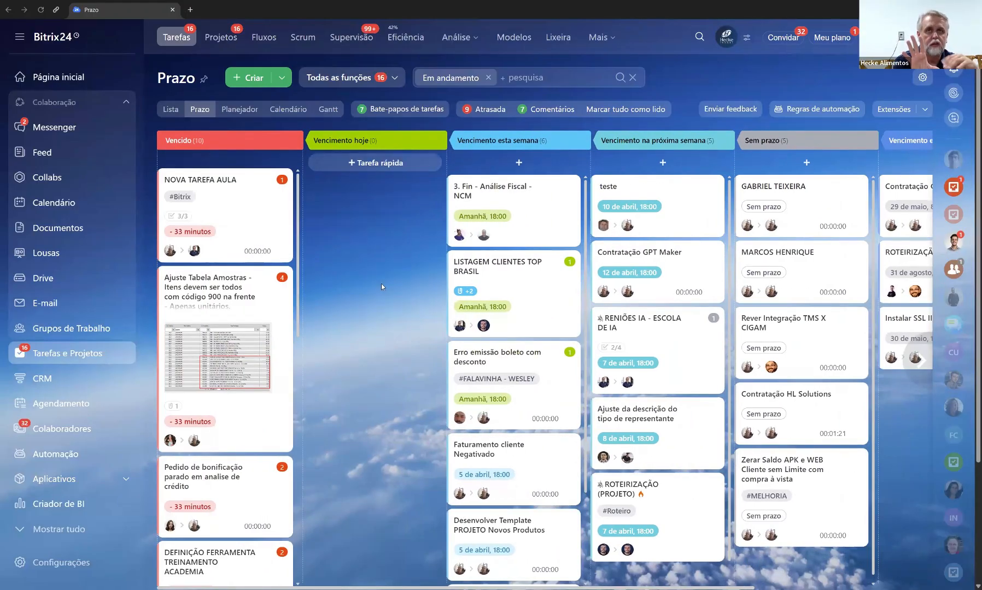
# Show the tasks in the Gantt view, widen the task name column and expand the first collapsed parent task.
pyautogui.click(335, 114)
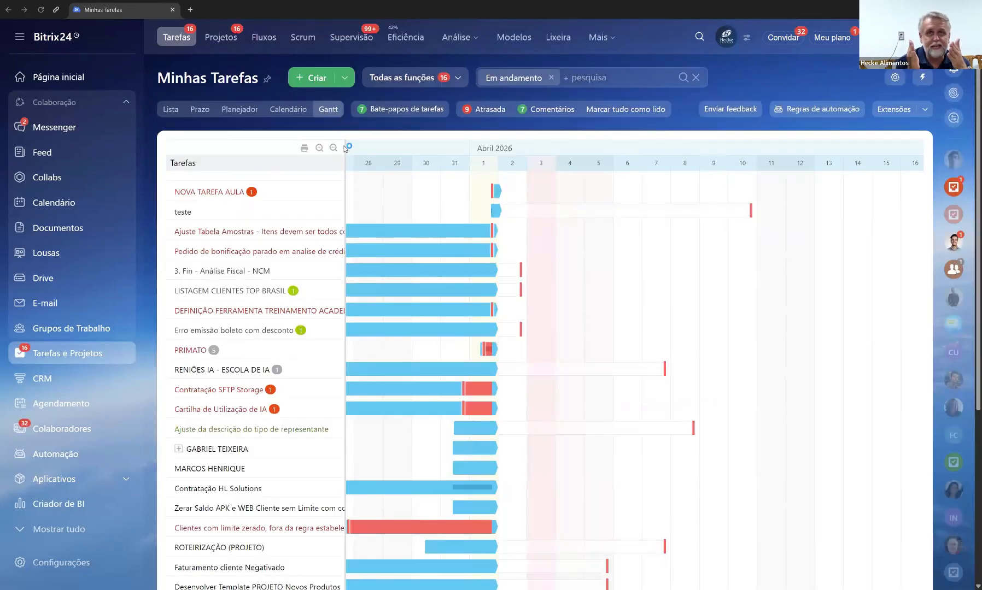
pyautogui.moveTo(344, 146); pyautogui.dragTo(469, 146)
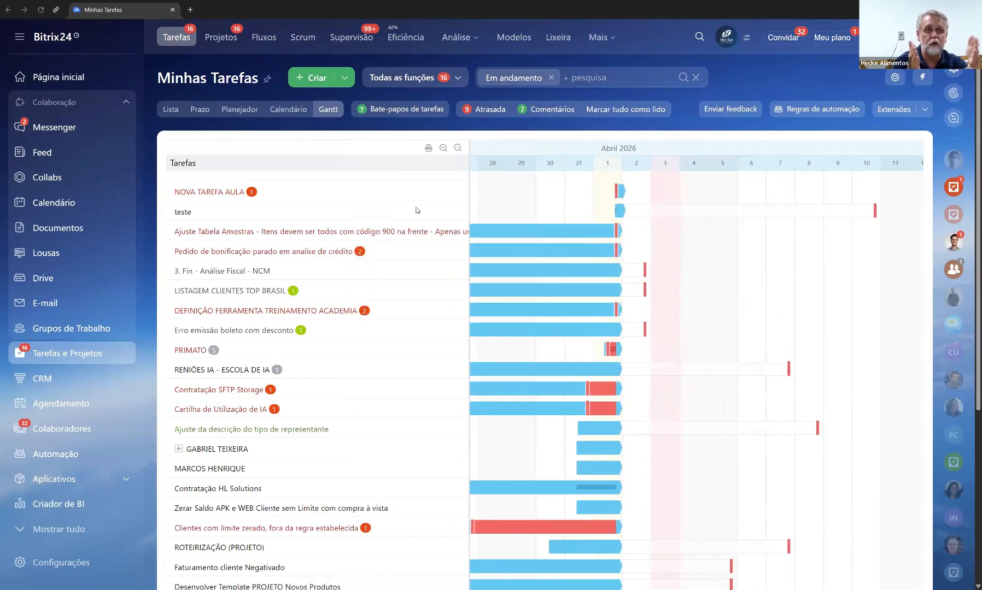
pyautogui.click(178, 449)
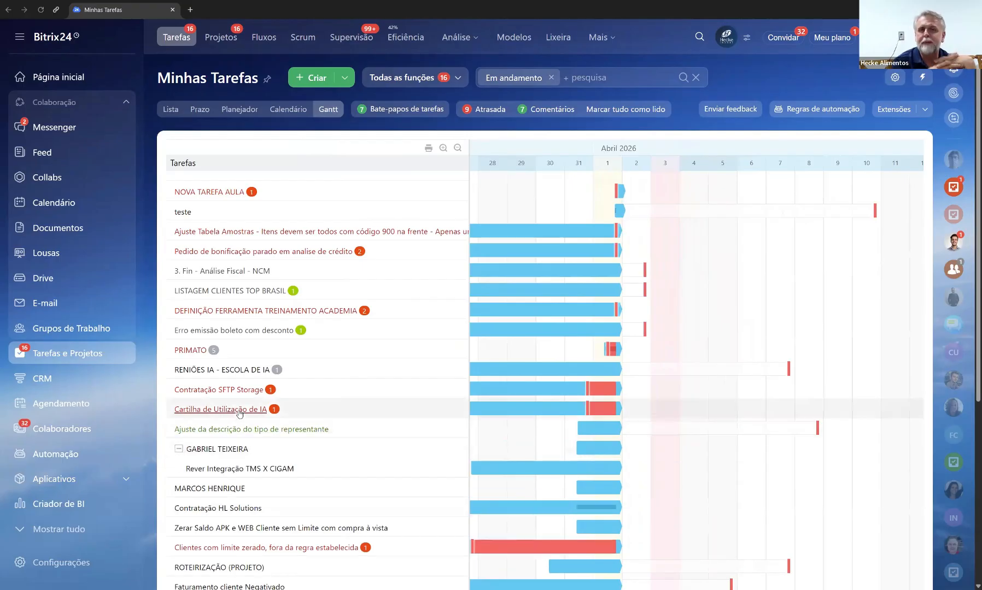
pyautogui.scroll(-5, 240, 414)
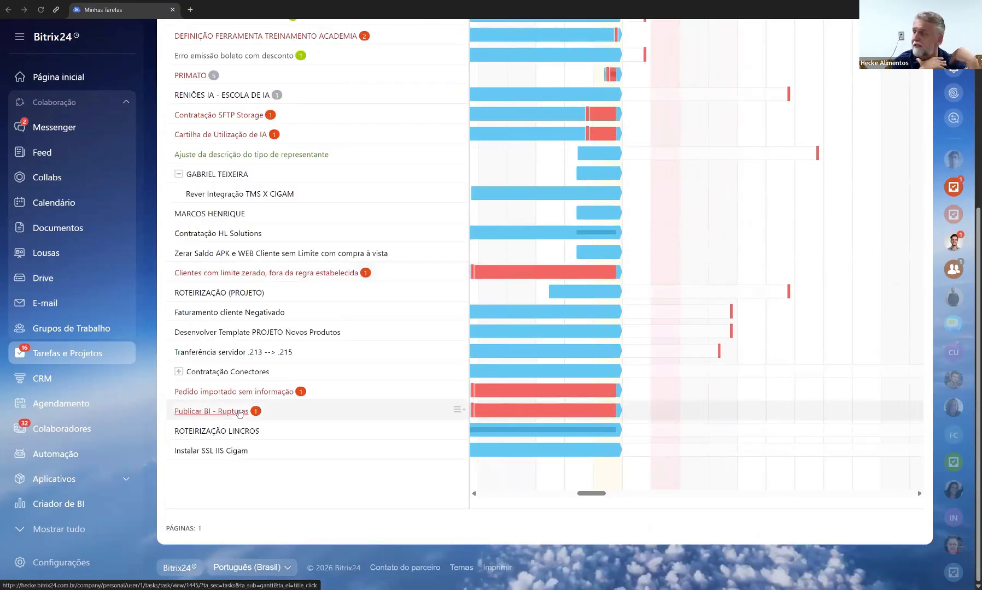
pyautogui.scroll(5, 240, 414)
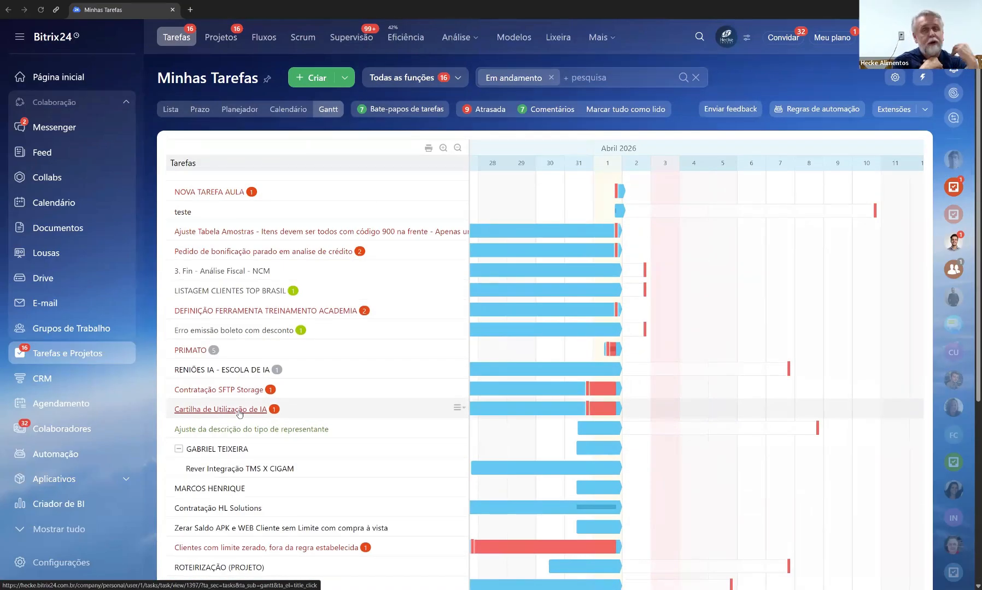